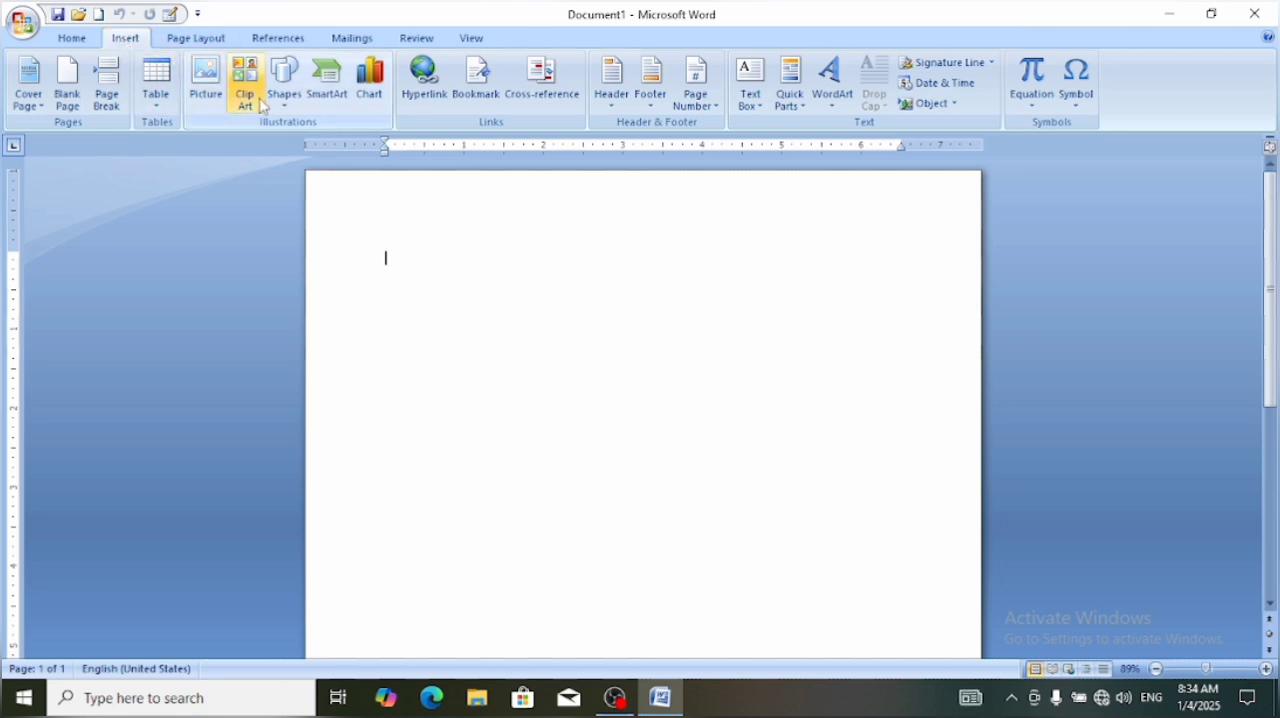
Draw a square about 1.79" by 1.79" in the upper right part of the page using the Rectangle shape
click(291, 114)
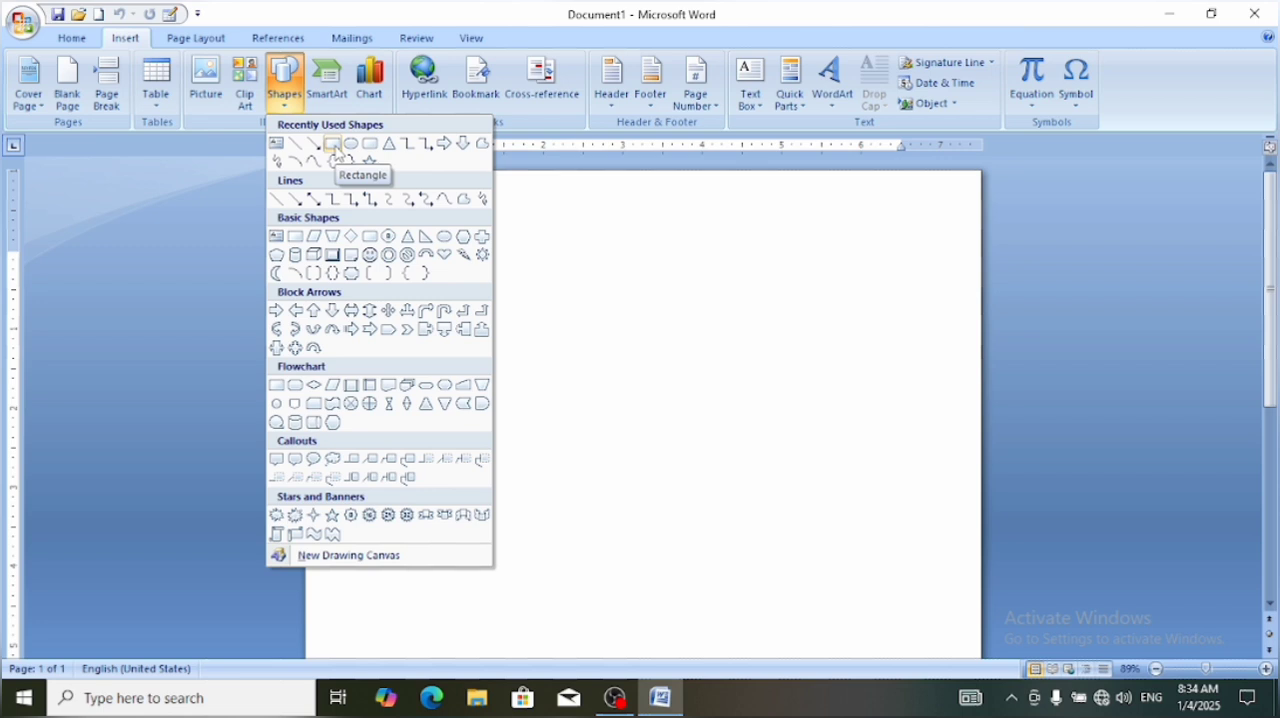
click(333, 145)
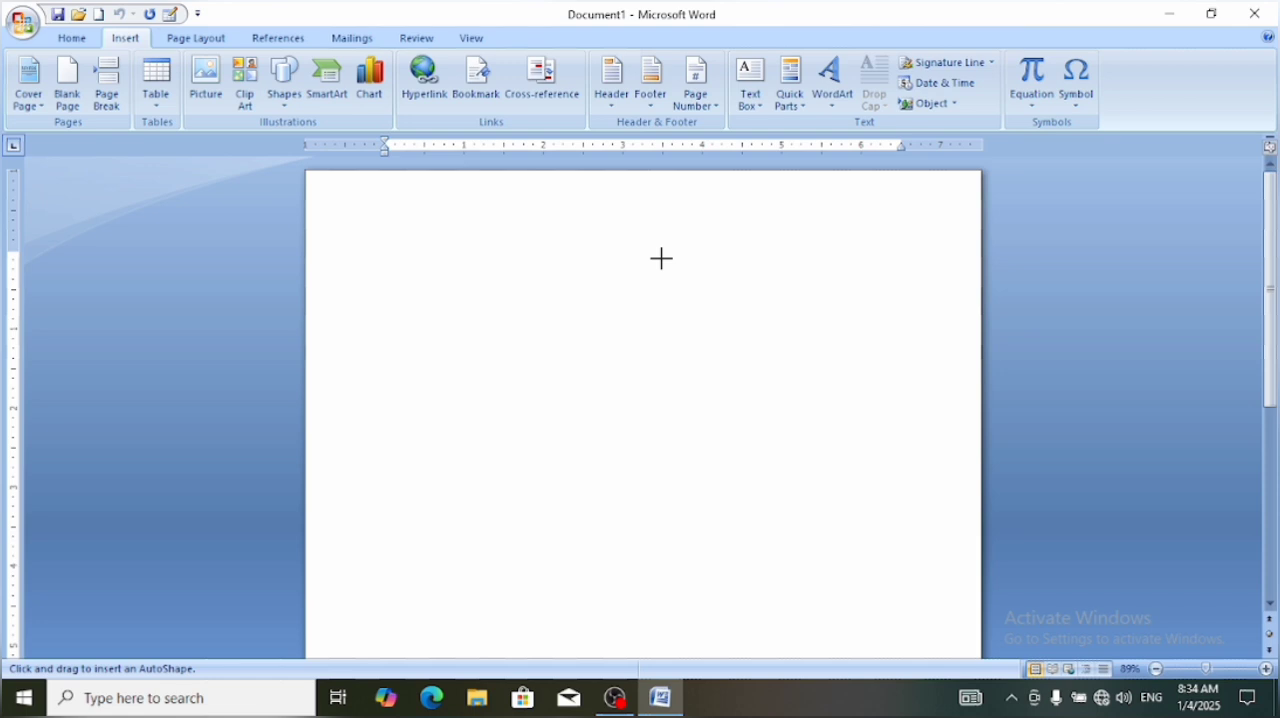
drag(661, 260, 736, 401)
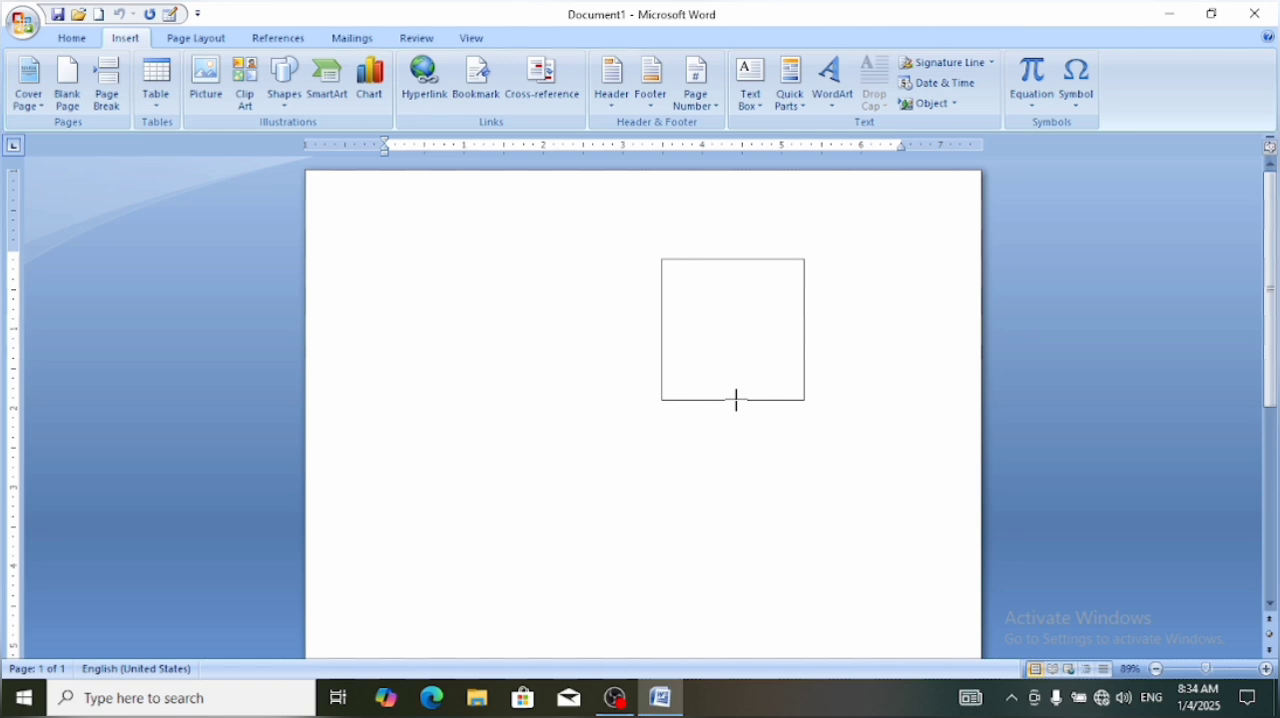
drag(736, 401, 737, 401)
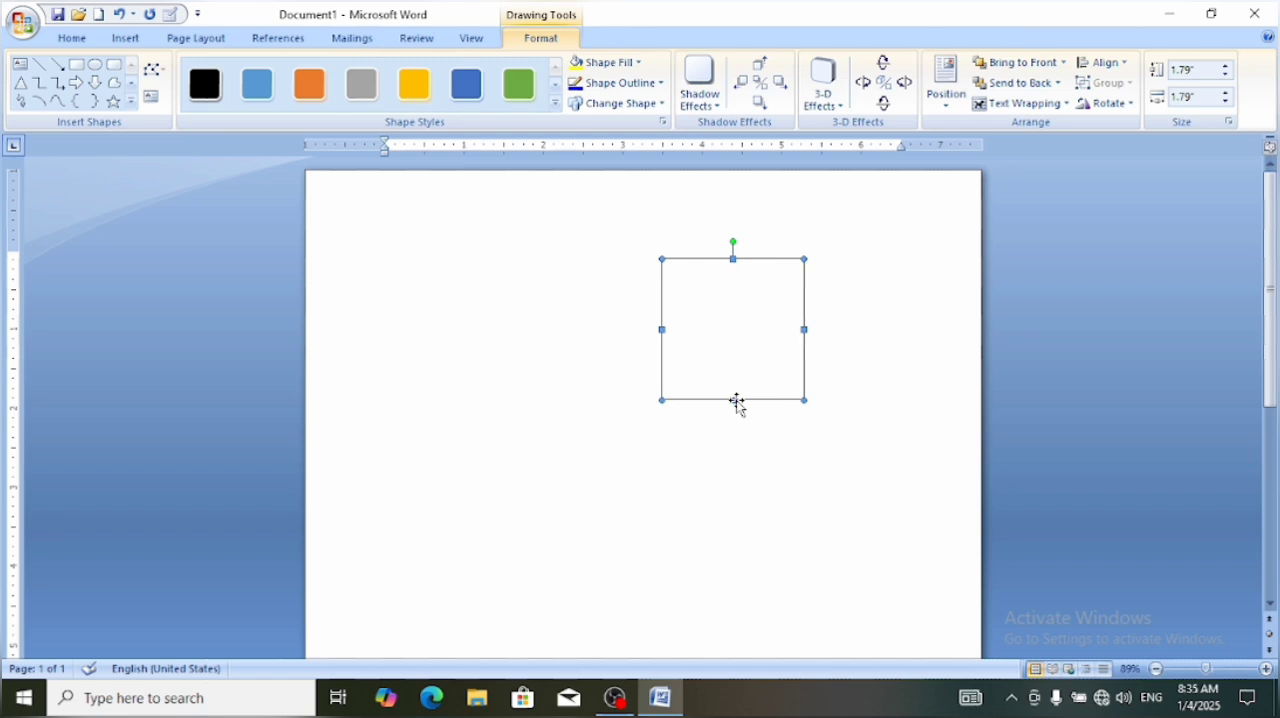
click(535, 375)
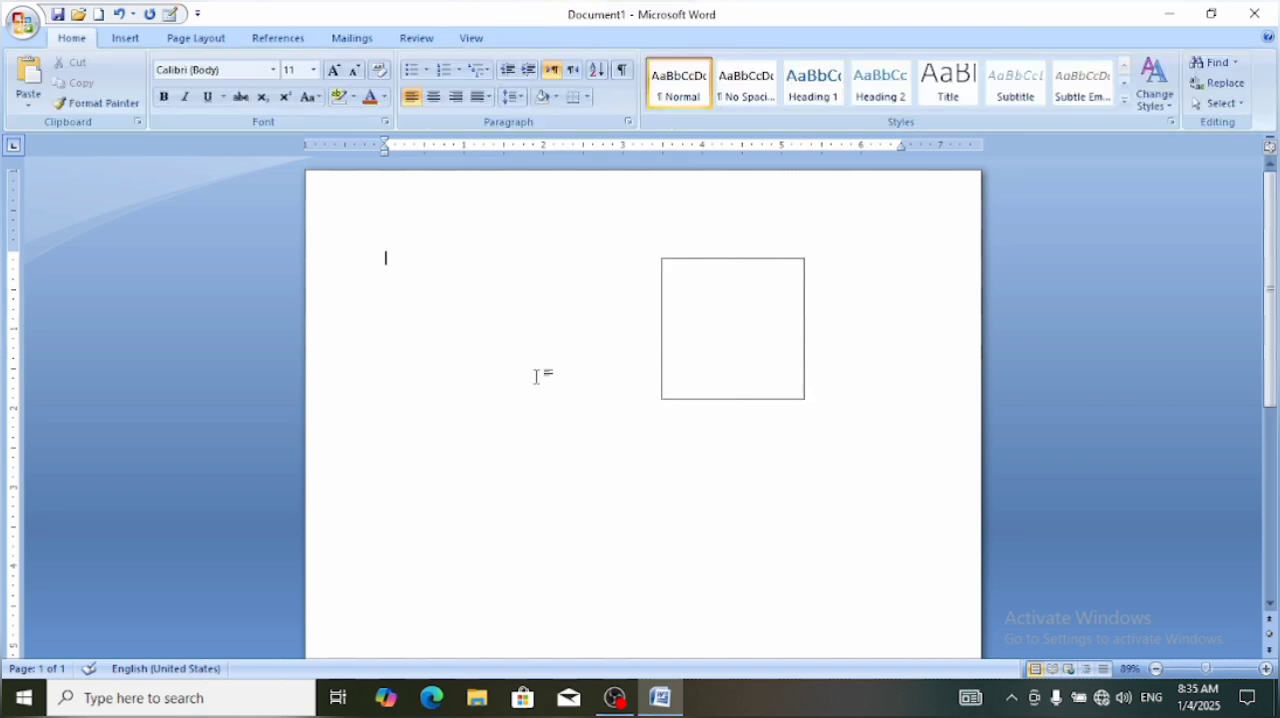
Fill the square with the portrait photo stored in the Desktop folder
click(700, 345)
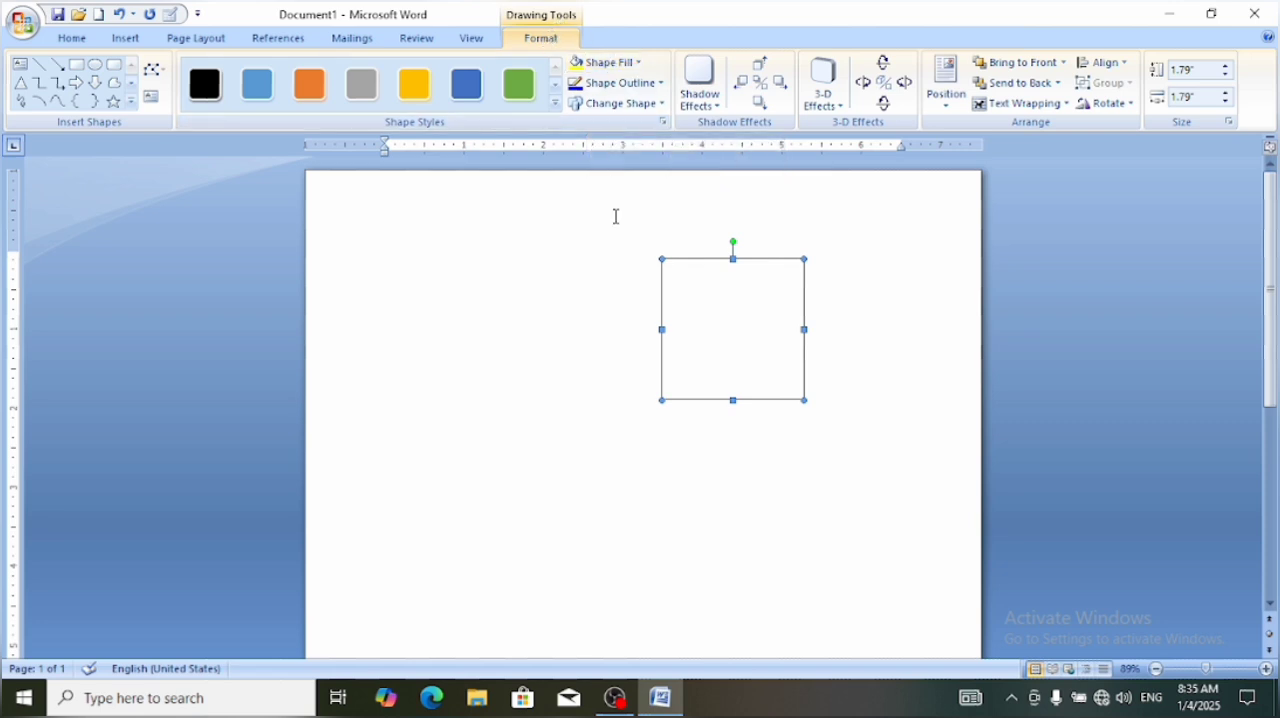
click(592, 290)
click(707, 335)
click(612, 64)
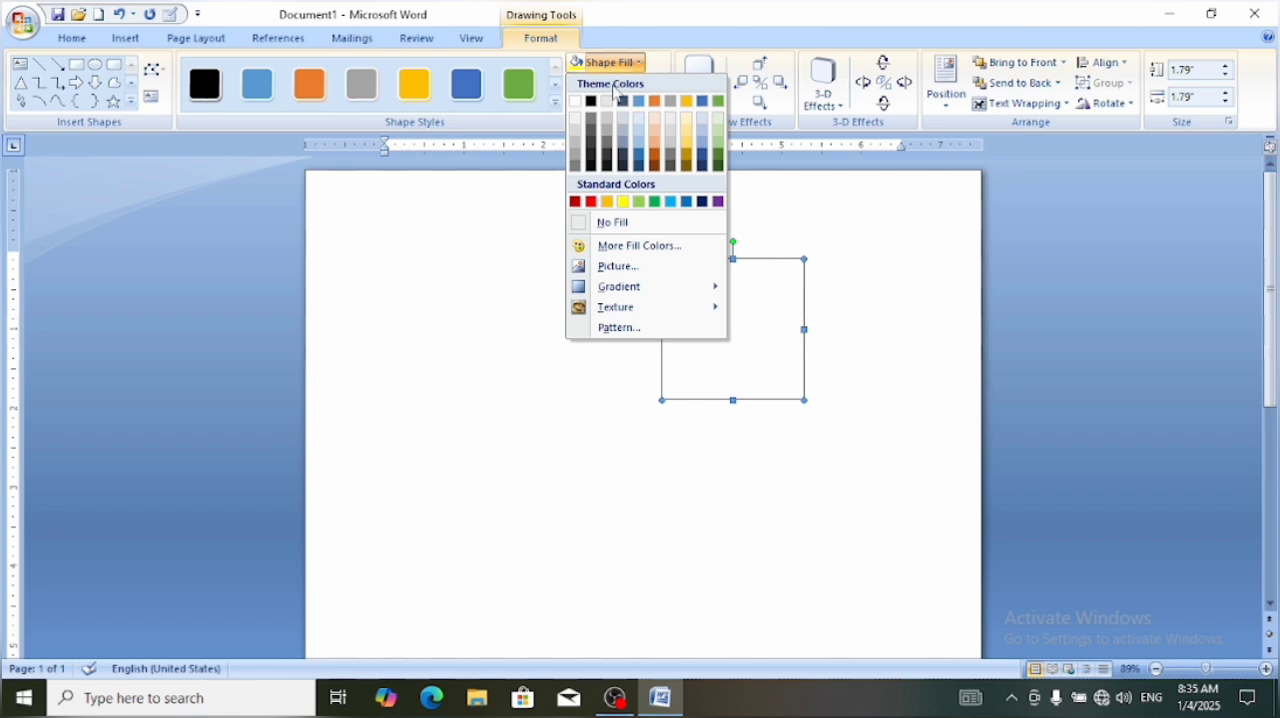
click(626, 268)
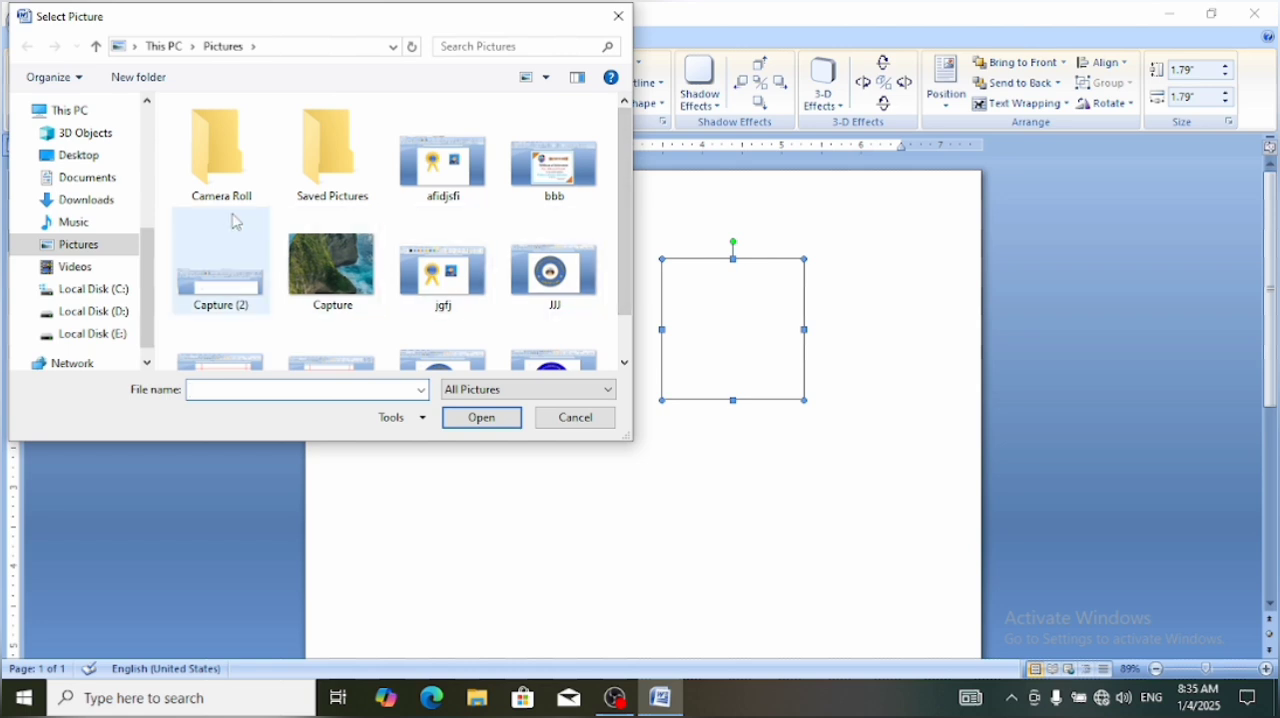
click(79, 160)
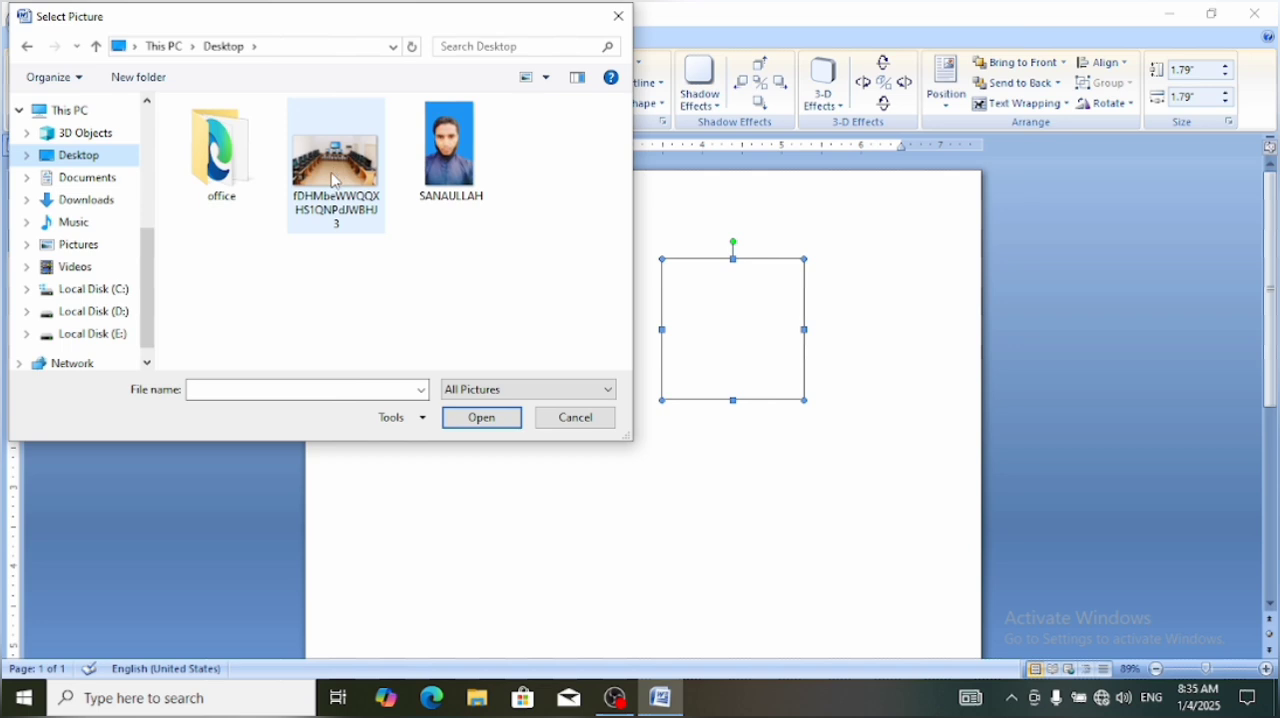
click(458, 181)
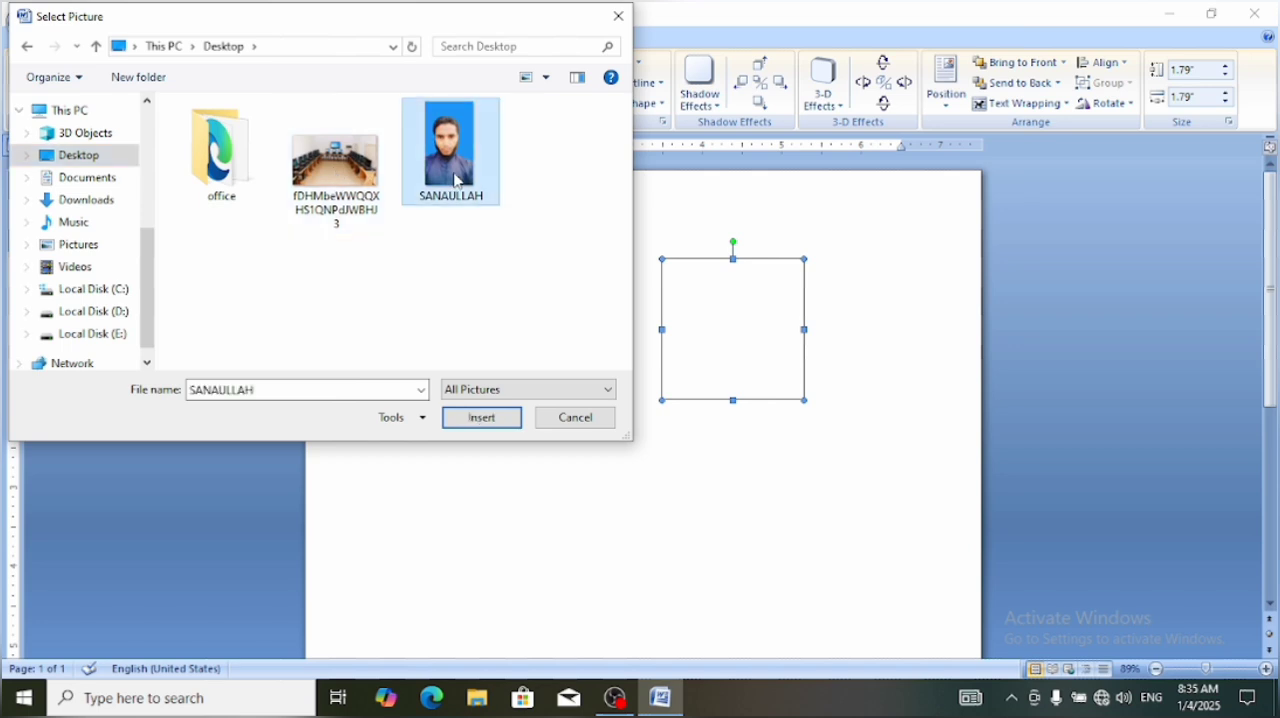
click(486, 420)
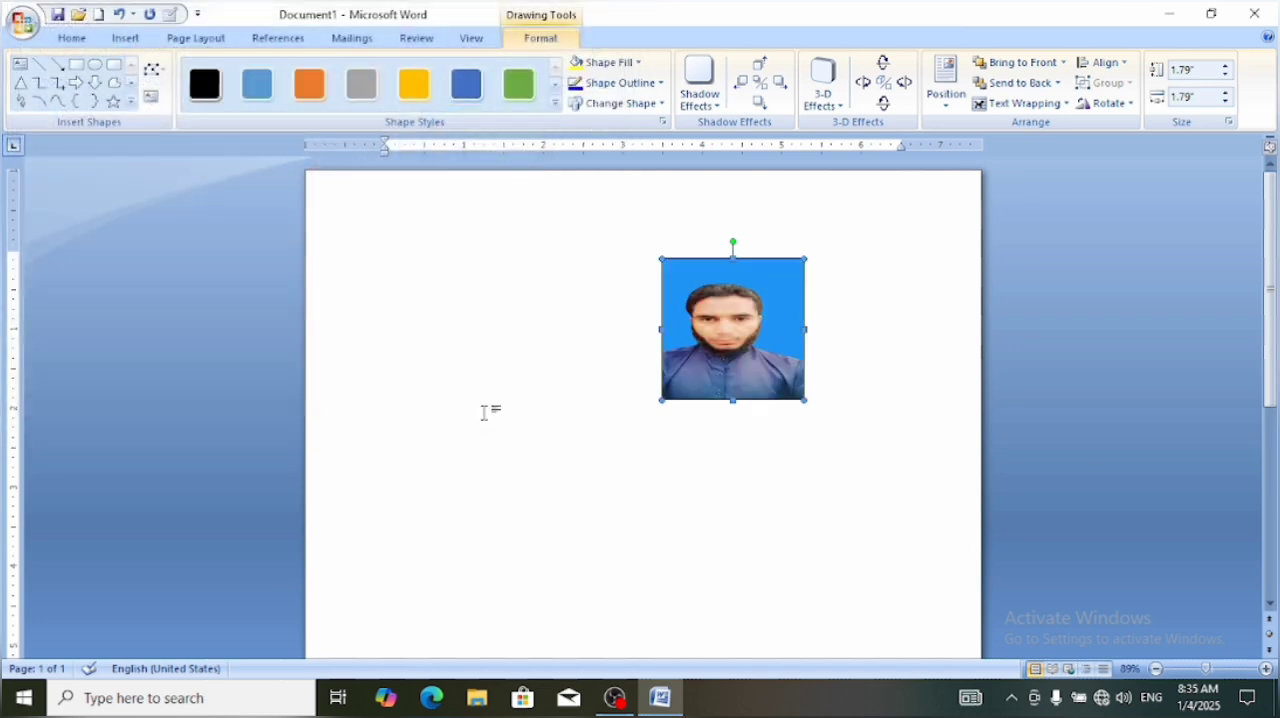
Stretch the photo shape upward to about 2.08" high and move it to the page's upper-left area
click(690, 497)
click(726, 335)
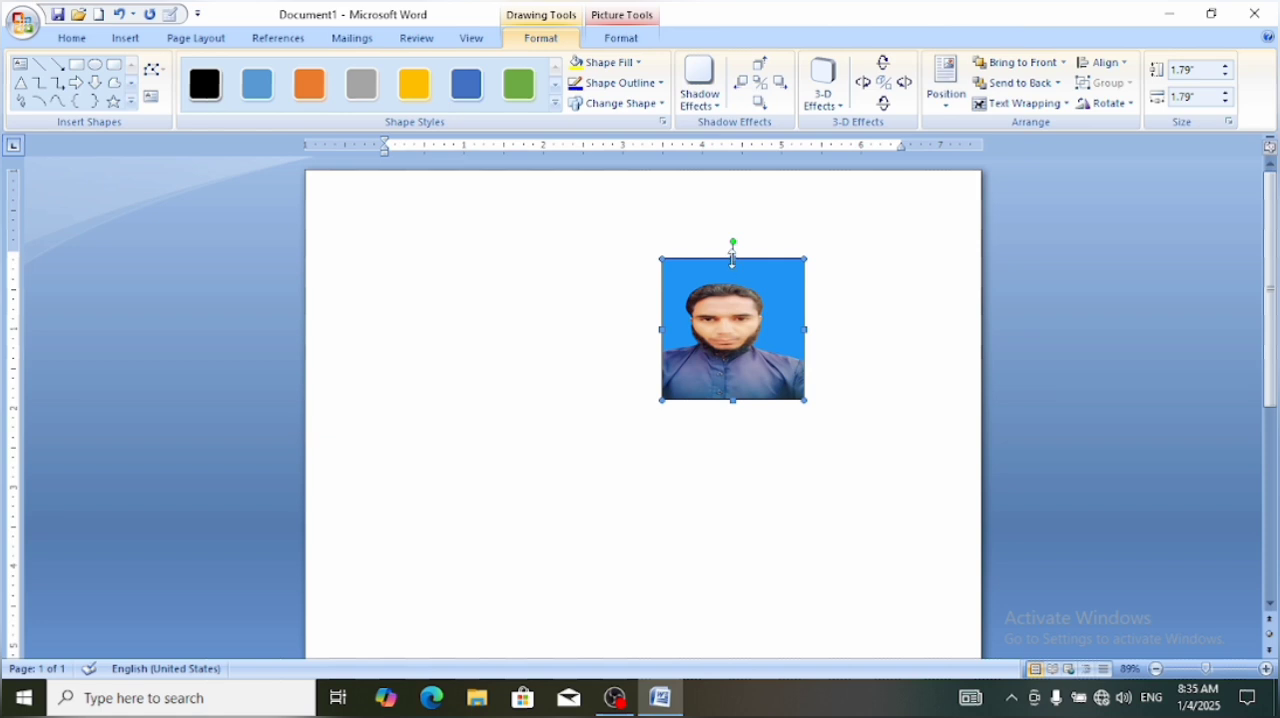
drag(733, 260, 733, 269)
click(731, 257)
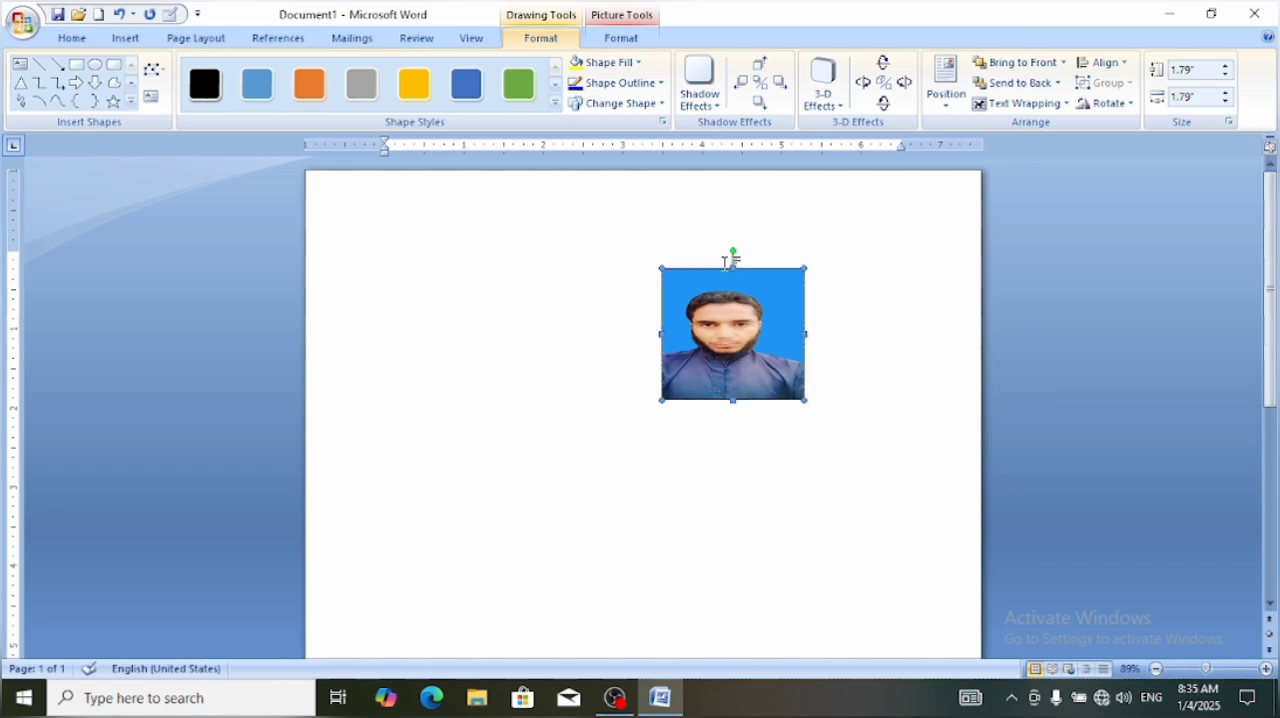
click(730, 271)
drag(733, 263, 734, 234)
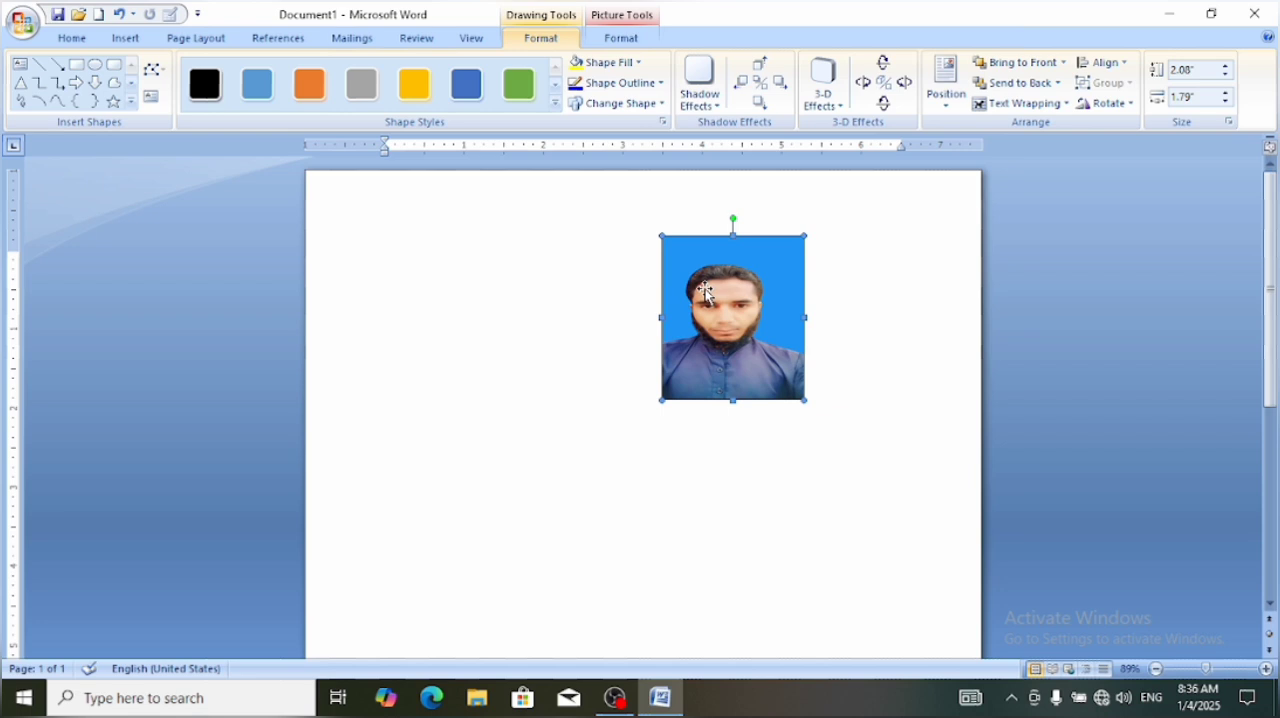
drag(706, 292, 427, 283)
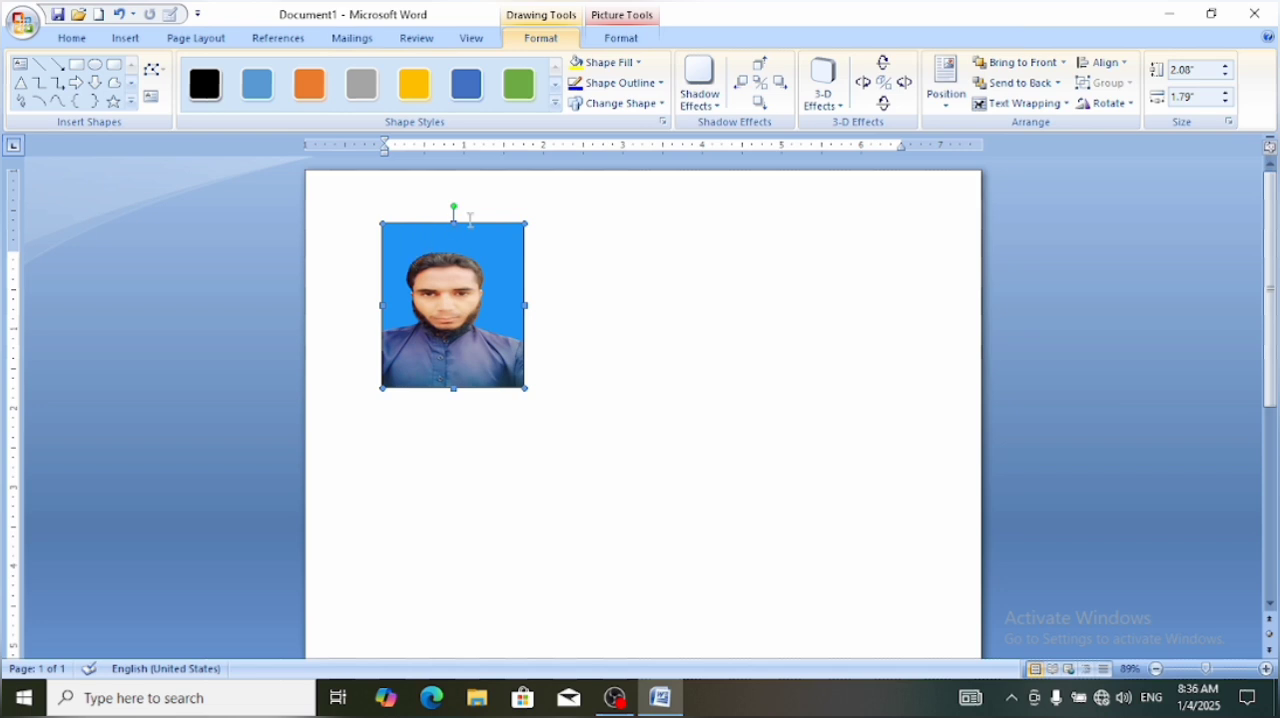
click(580, 345)
Set the photo shape's text wrapping to In Front of Text and move it to the page's right margin
click(466, 310)
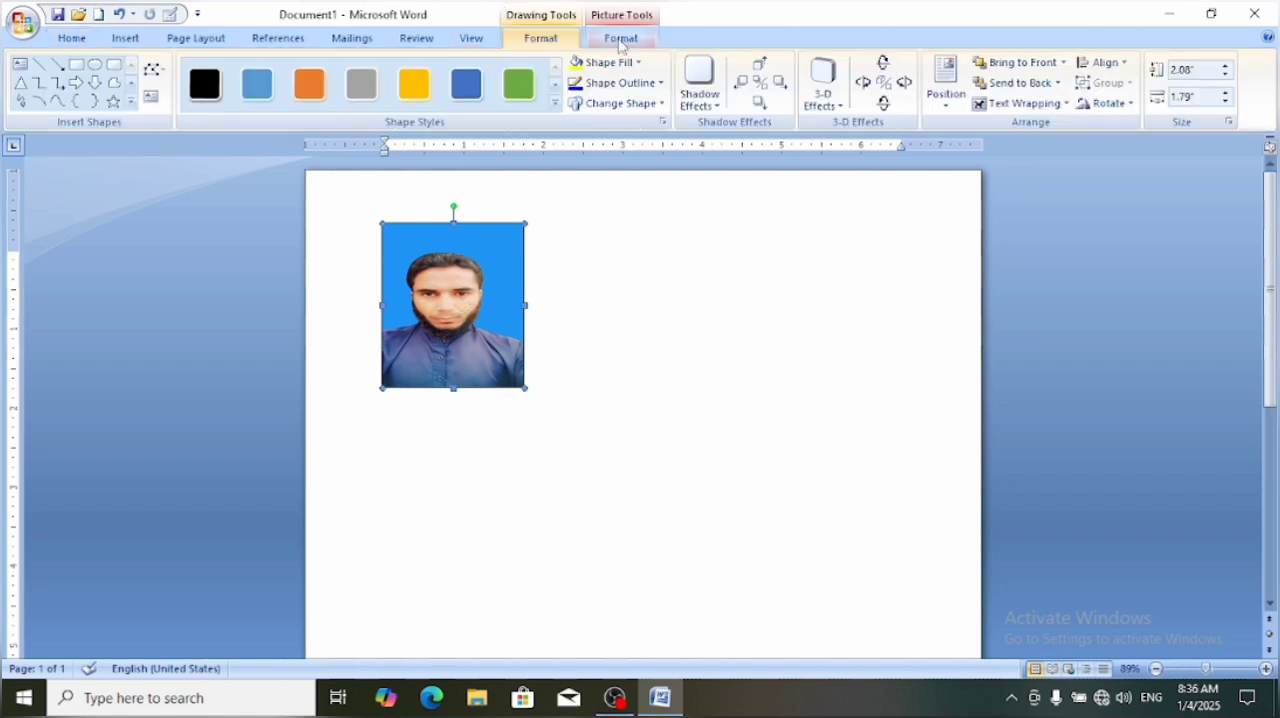
click(1036, 104)
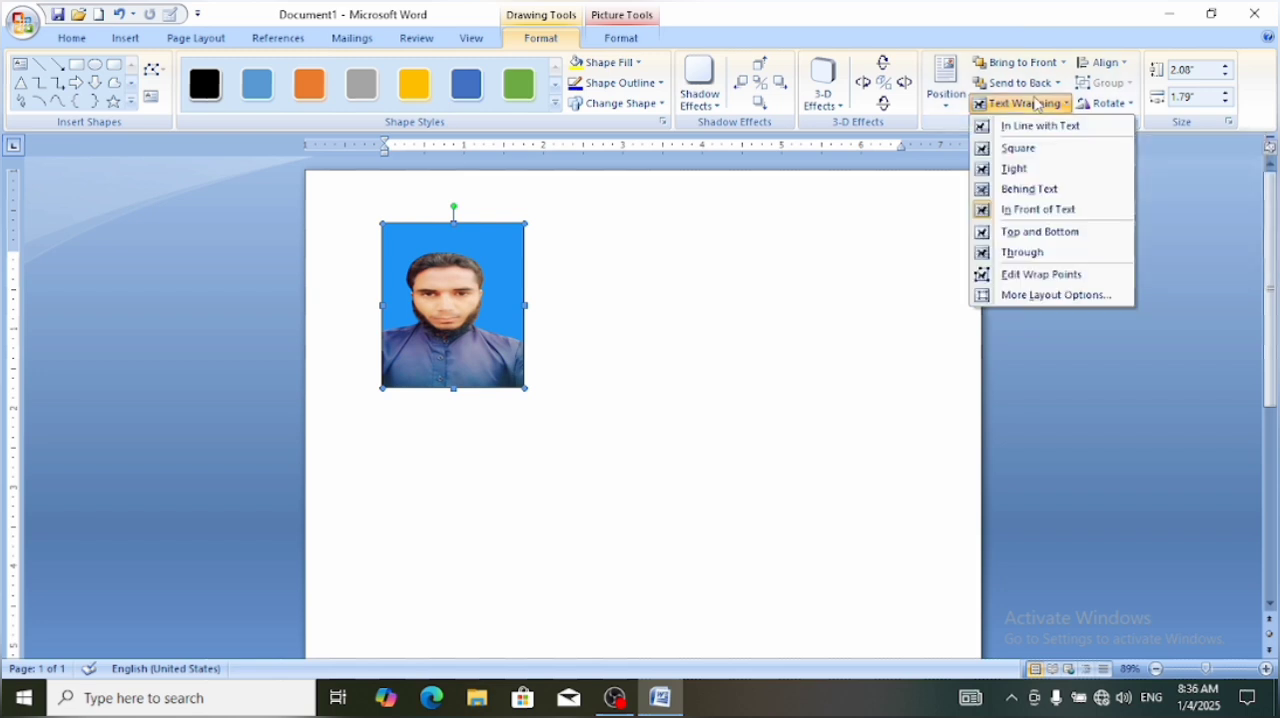
click(1016, 211)
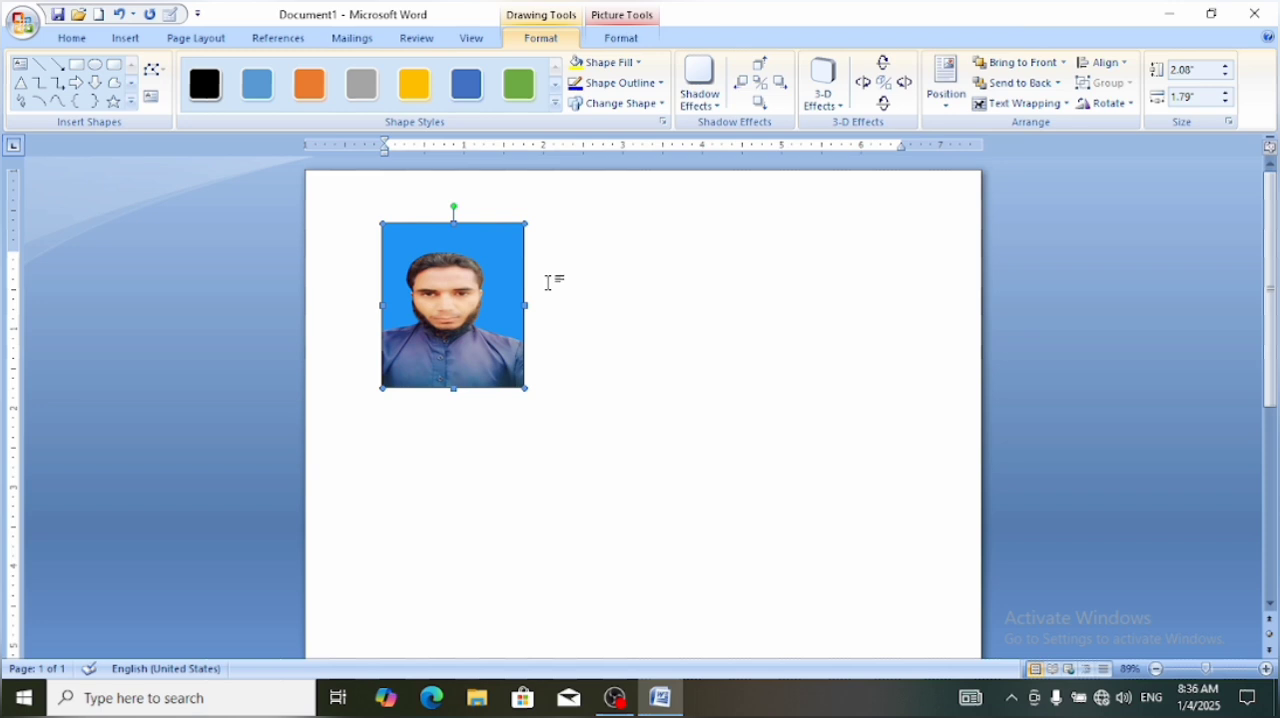
drag(467, 294, 831, 294)
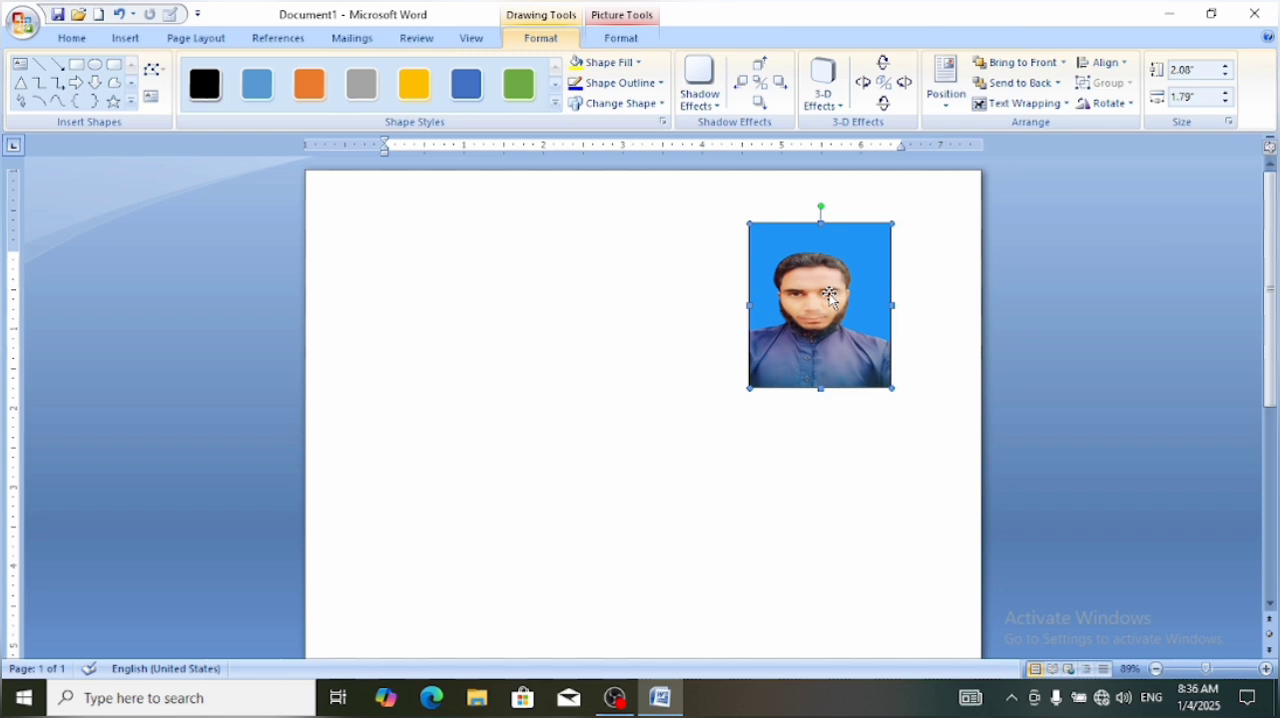
Draw a 32-point star about 2.82" by 2.82" and place it in the page's upper-left area
click(120, 42)
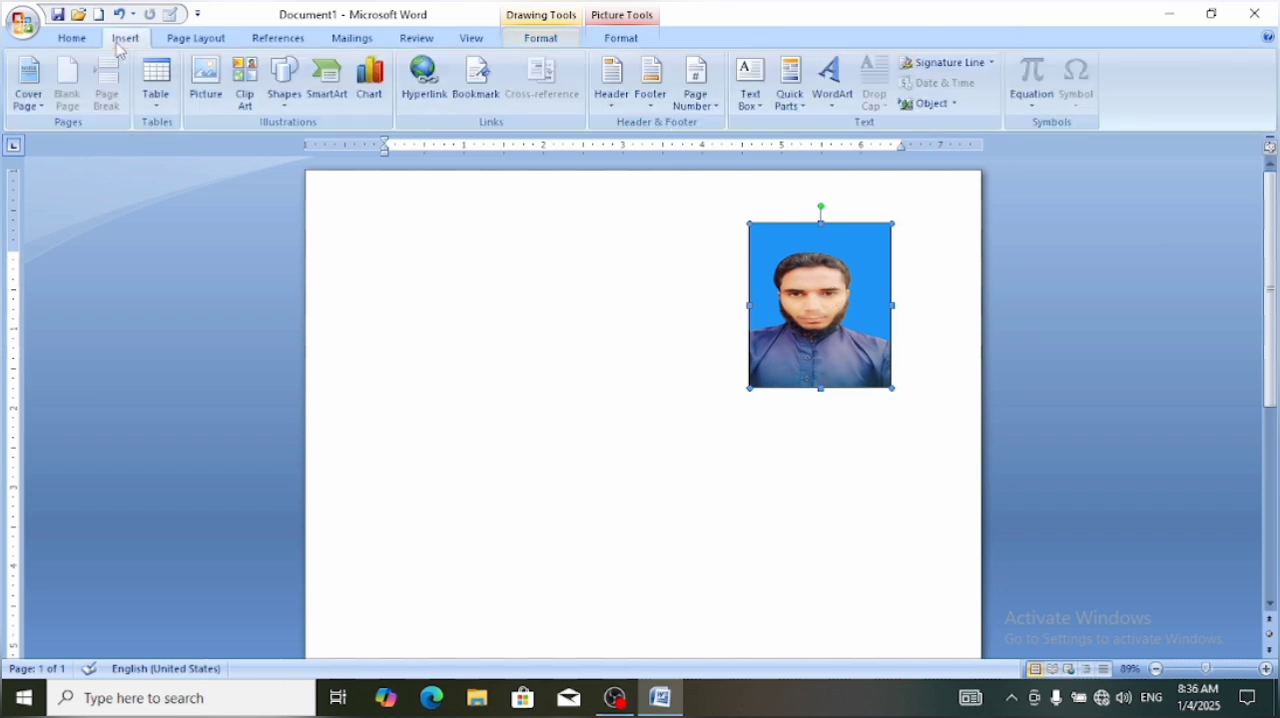
click(287, 104)
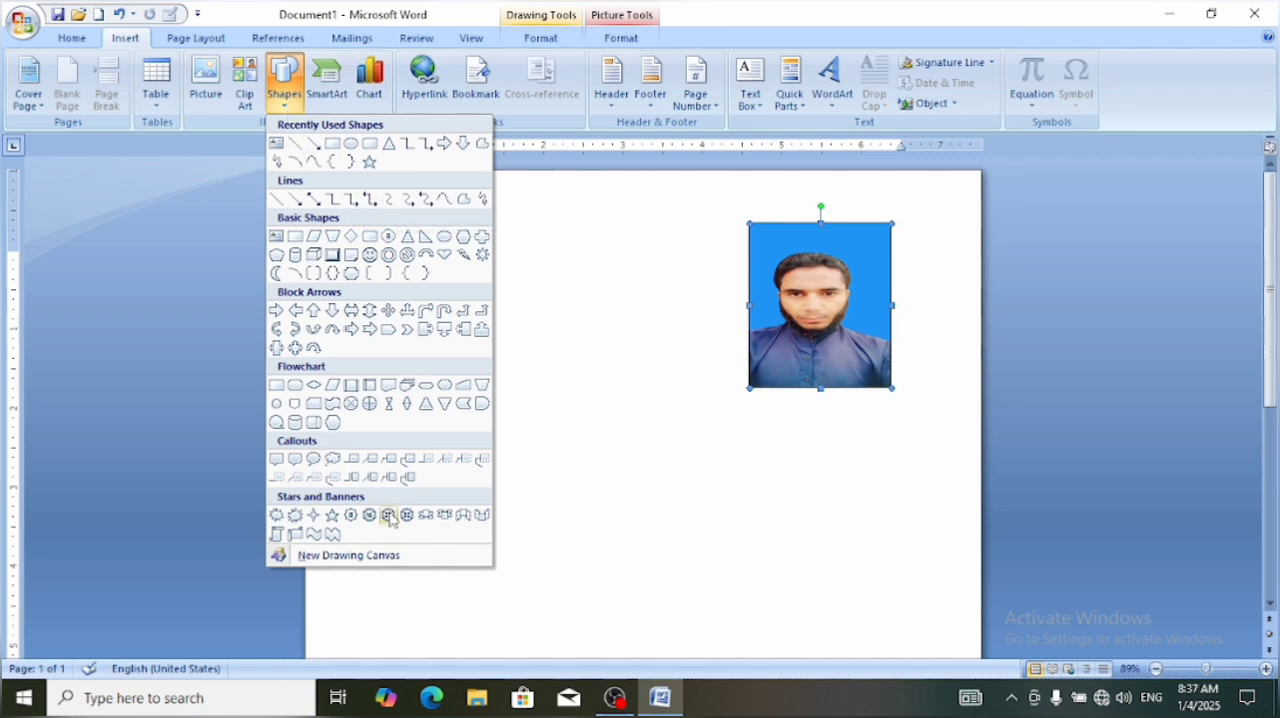
click(407, 515)
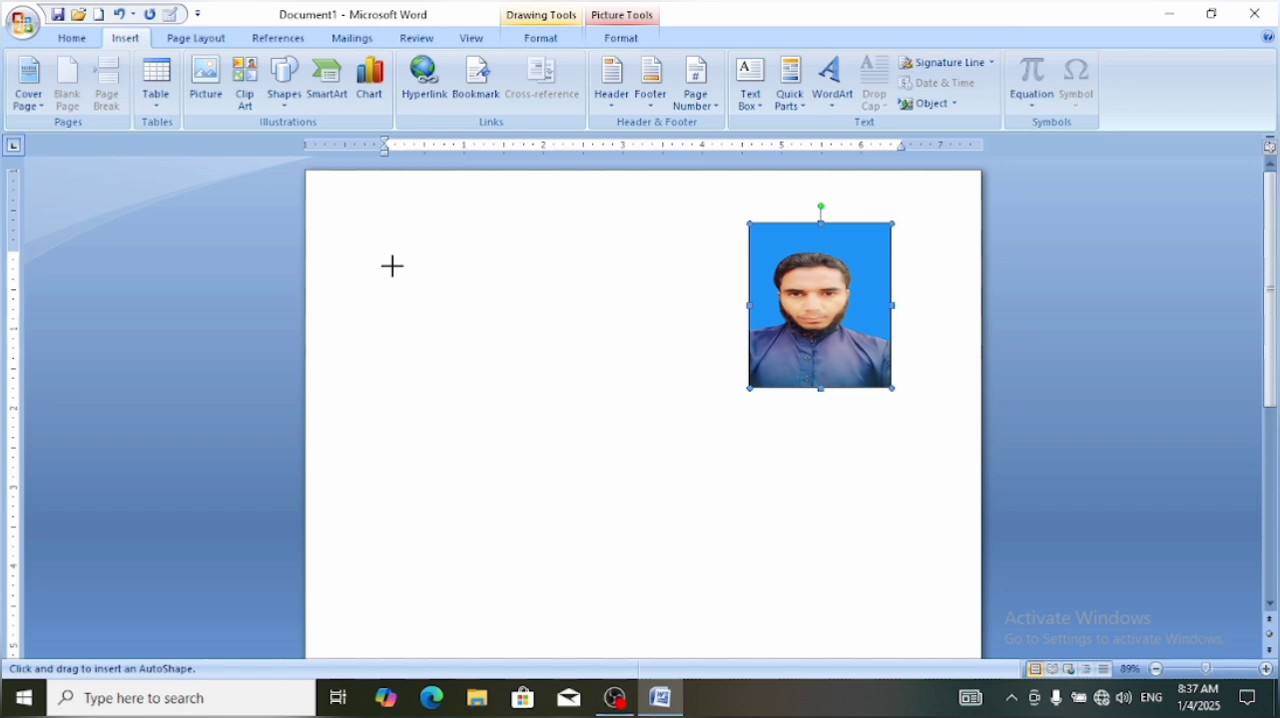
mouse_move(392, 265)
mouse_down()
mouse_move(489, 410)
mouse_move(506, 492)
mouse_up()
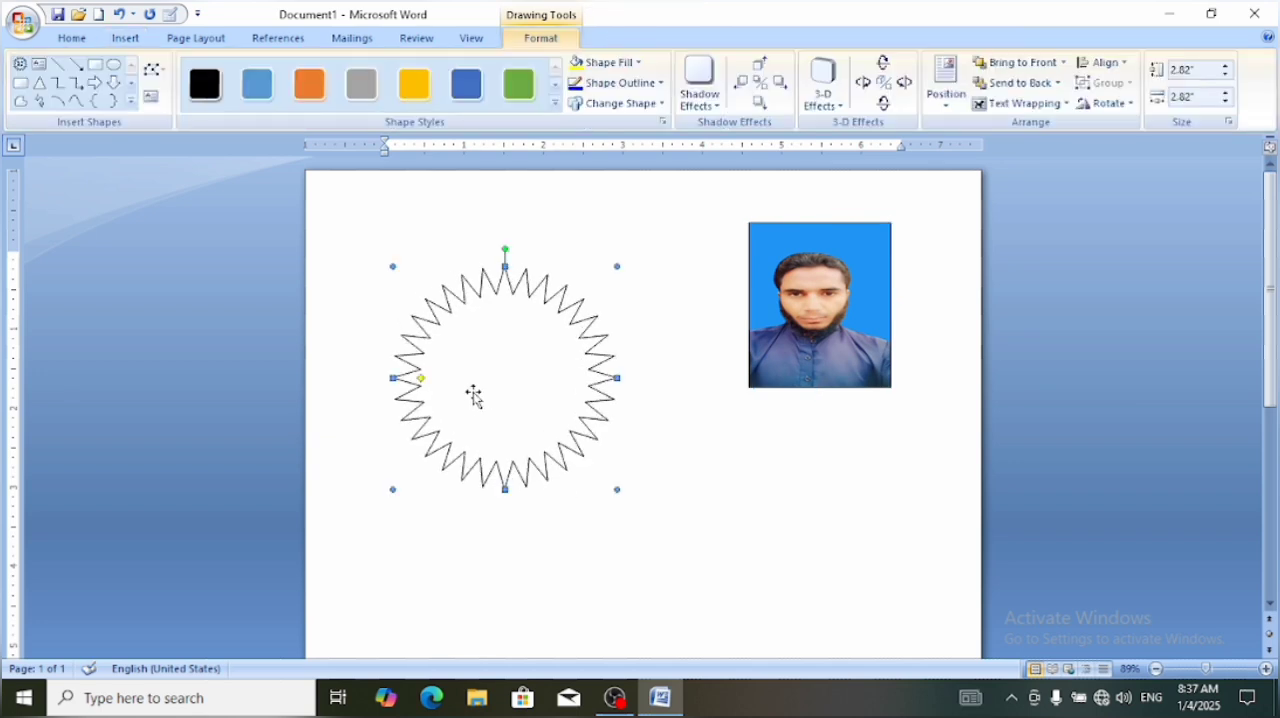
drag(474, 386, 464, 339)
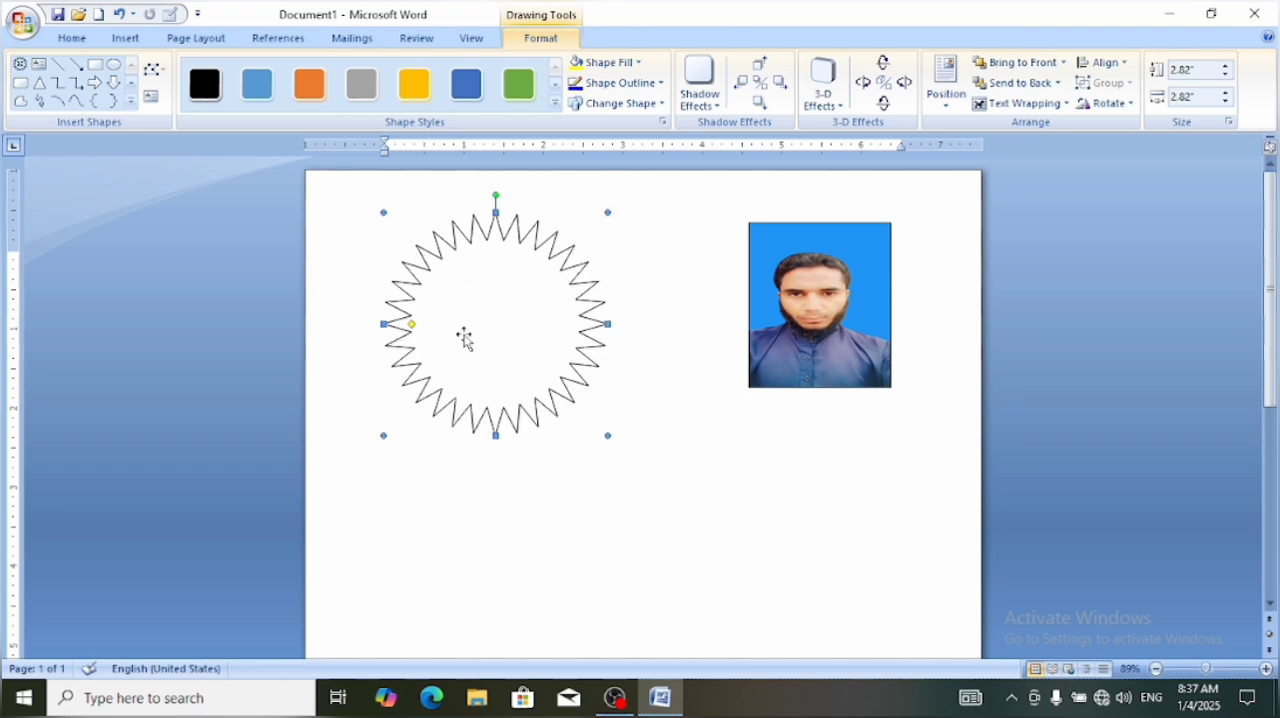
click(680, 430)
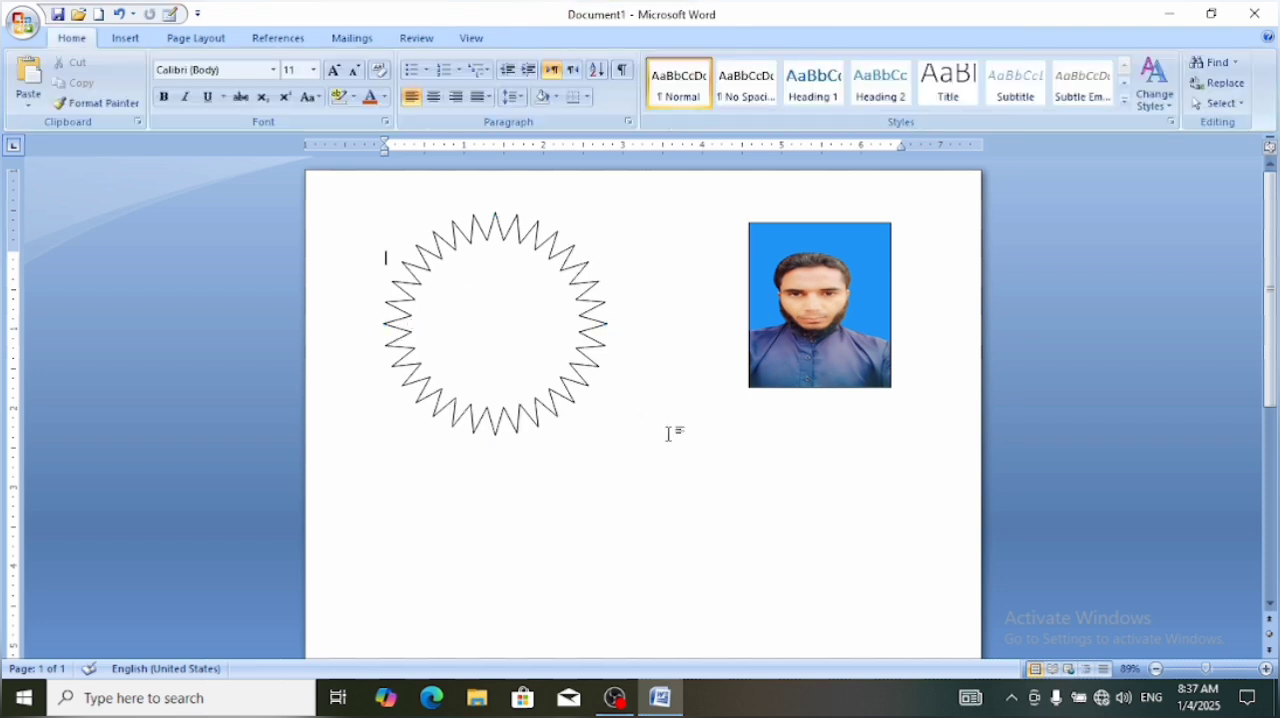
Fill the star with magenta from the standard colors
click(497, 326)
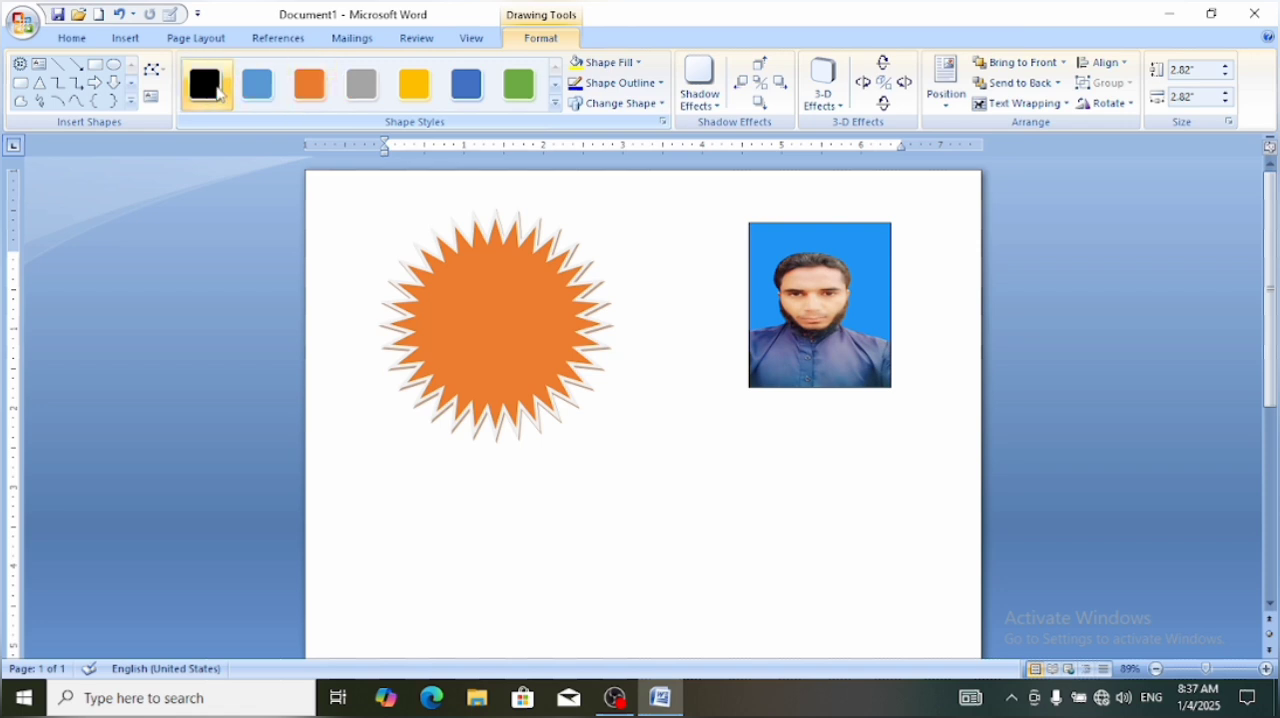
click(637, 64)
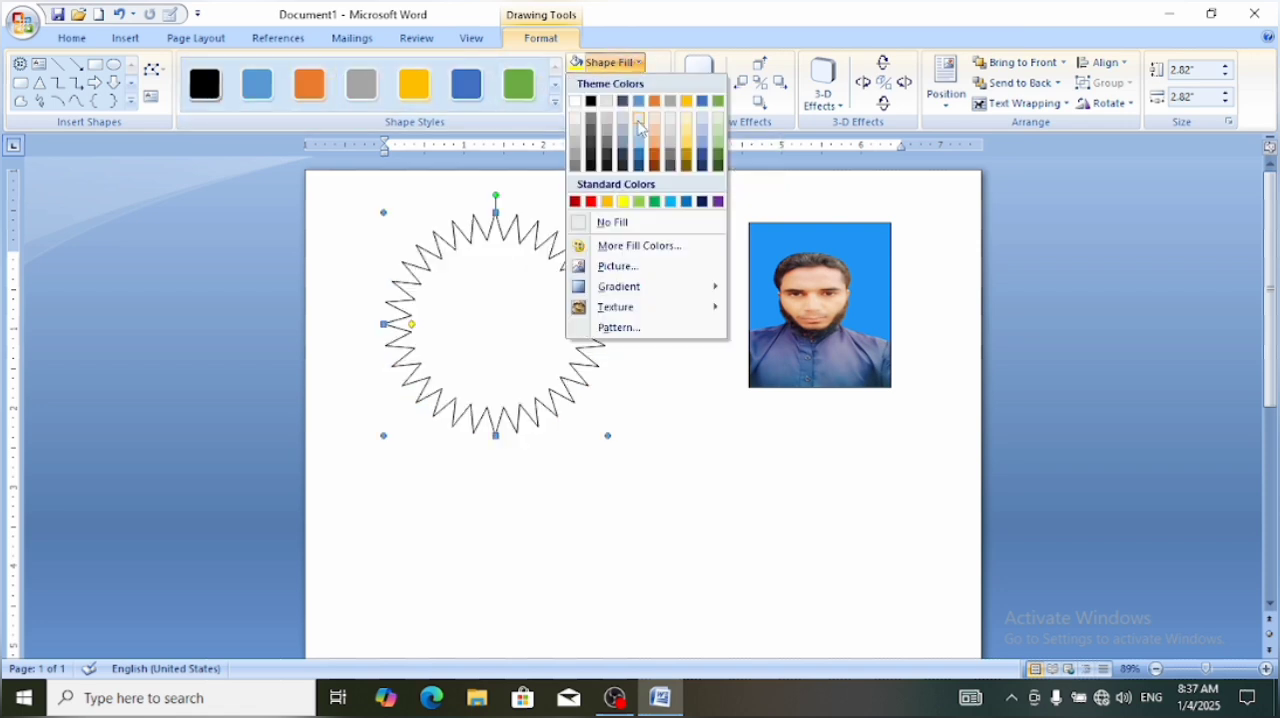
click(630, 246)
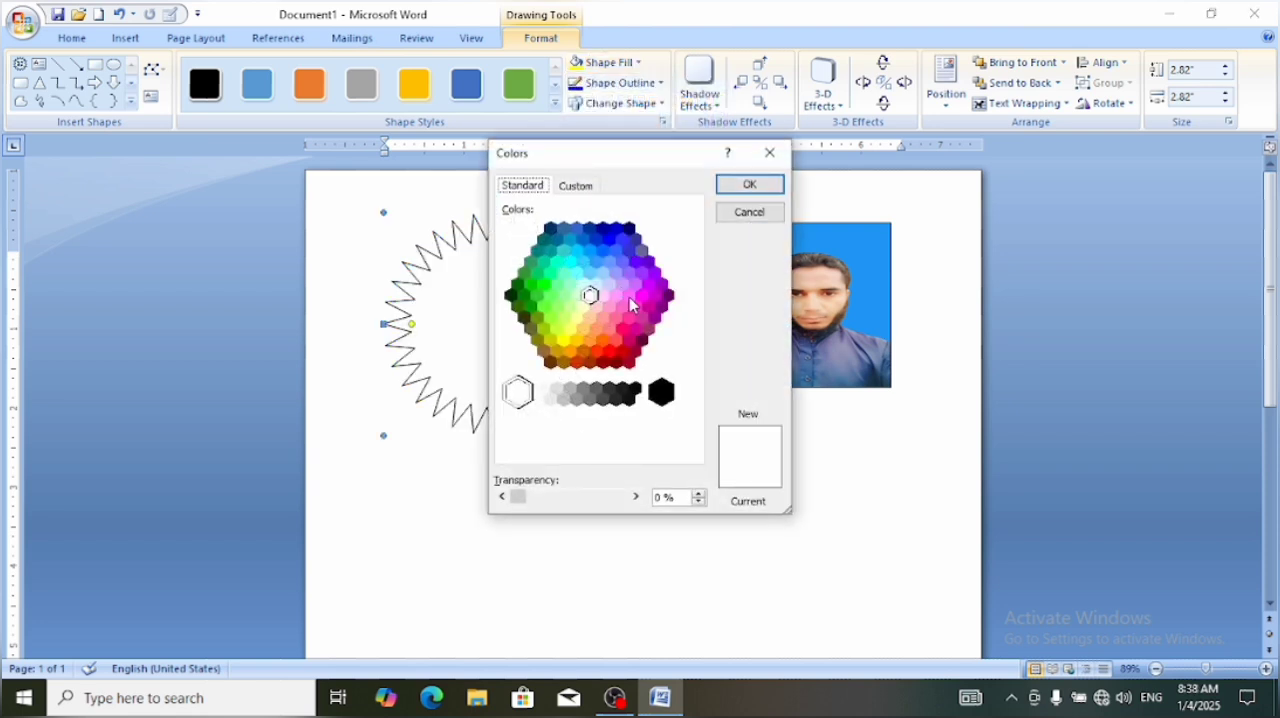
click(642, 297)
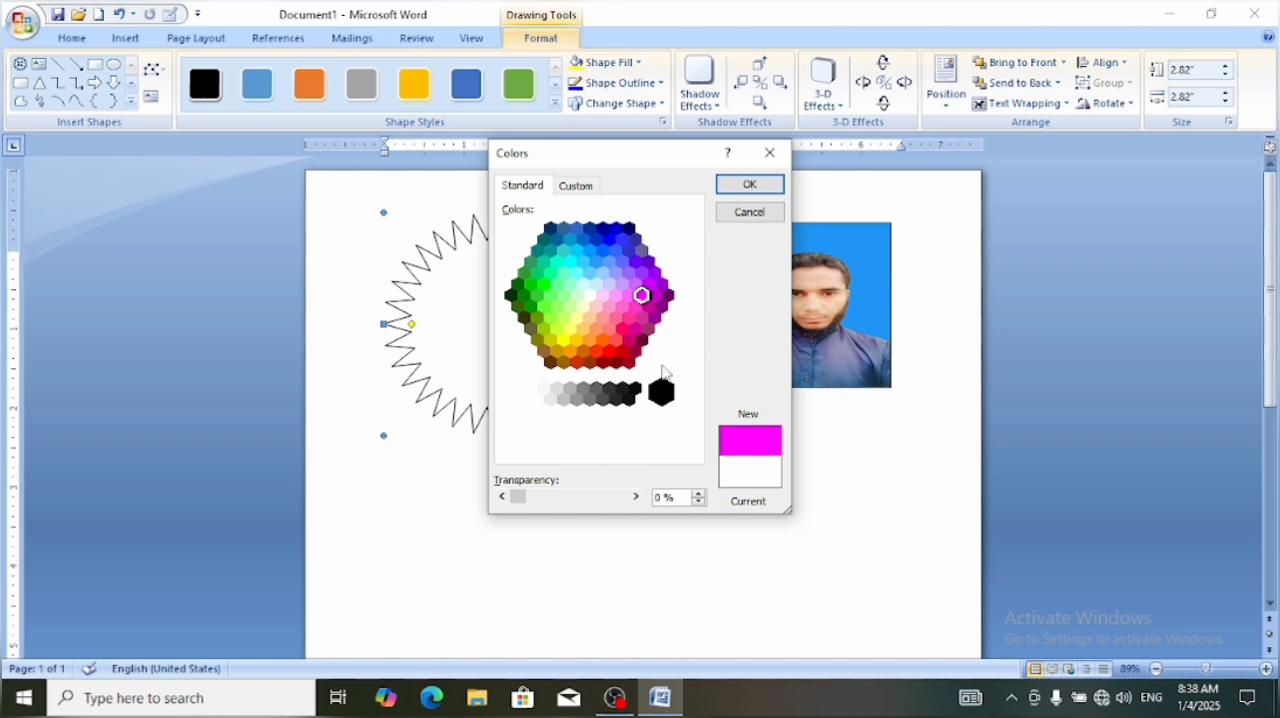
click(737, 184)
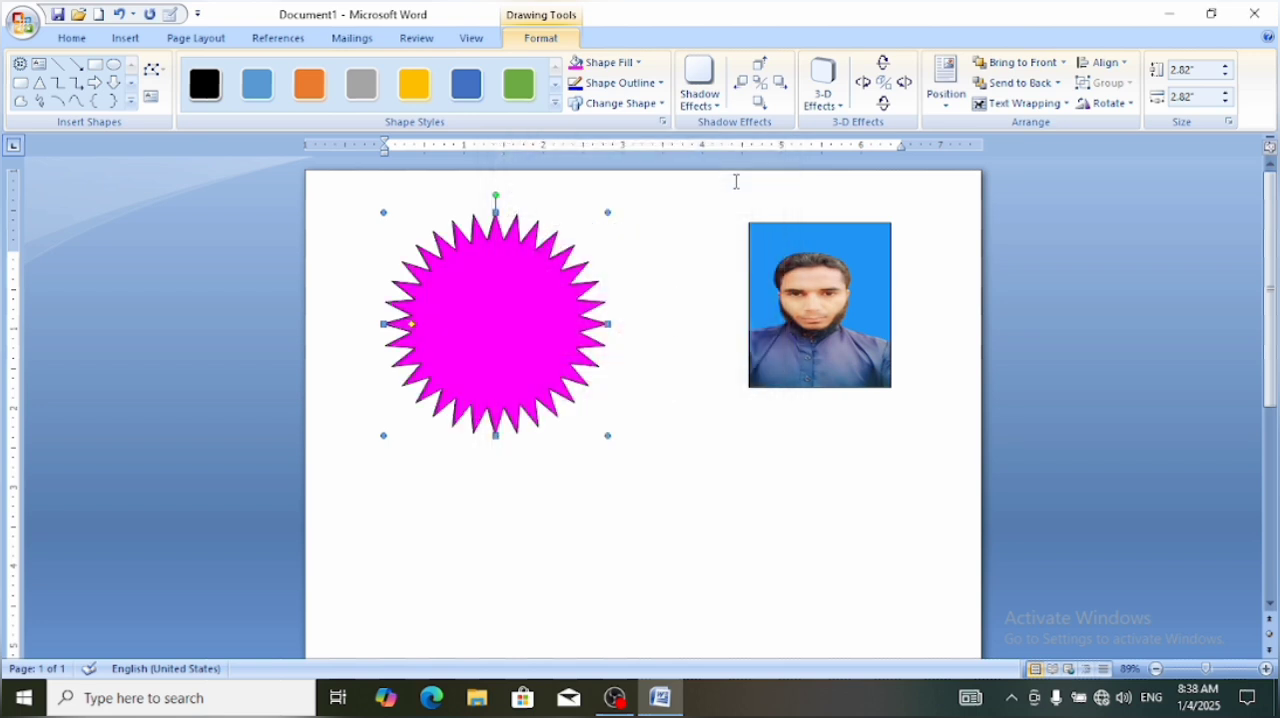
Apply the gold horizontal-gradient shape style to the star
click(556, 106)
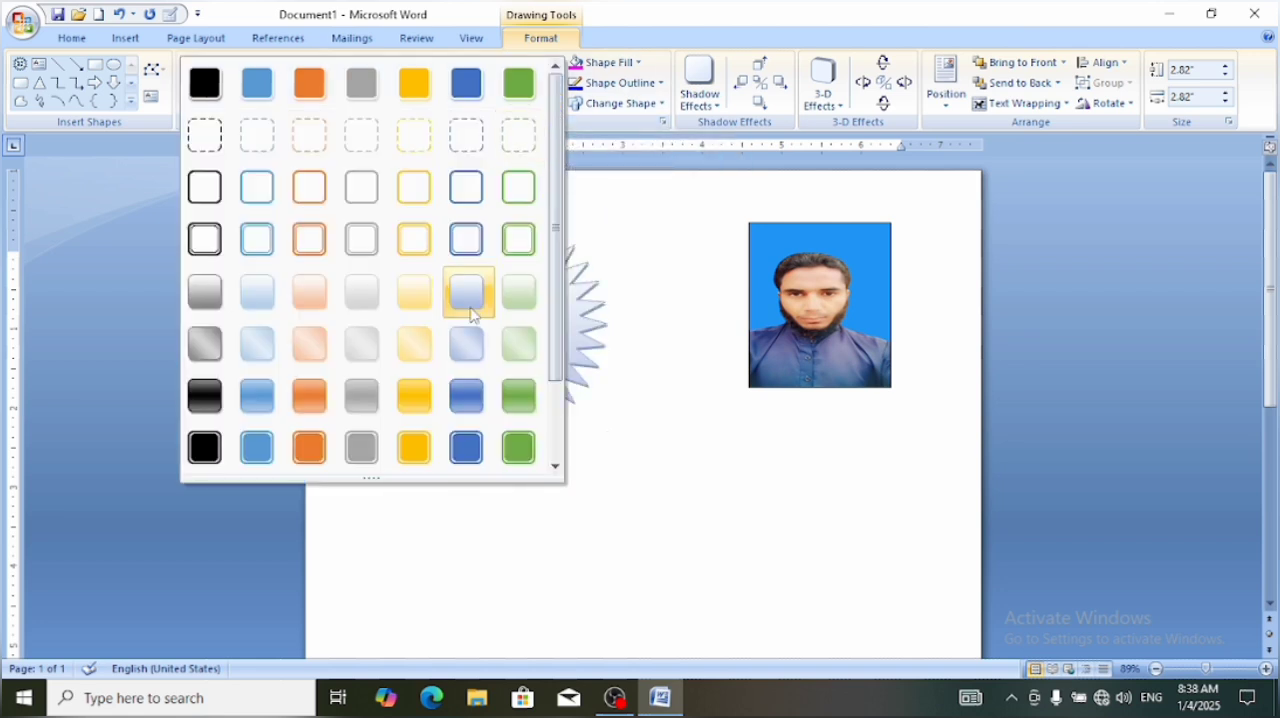
click(416, 398)
click(610, 473)
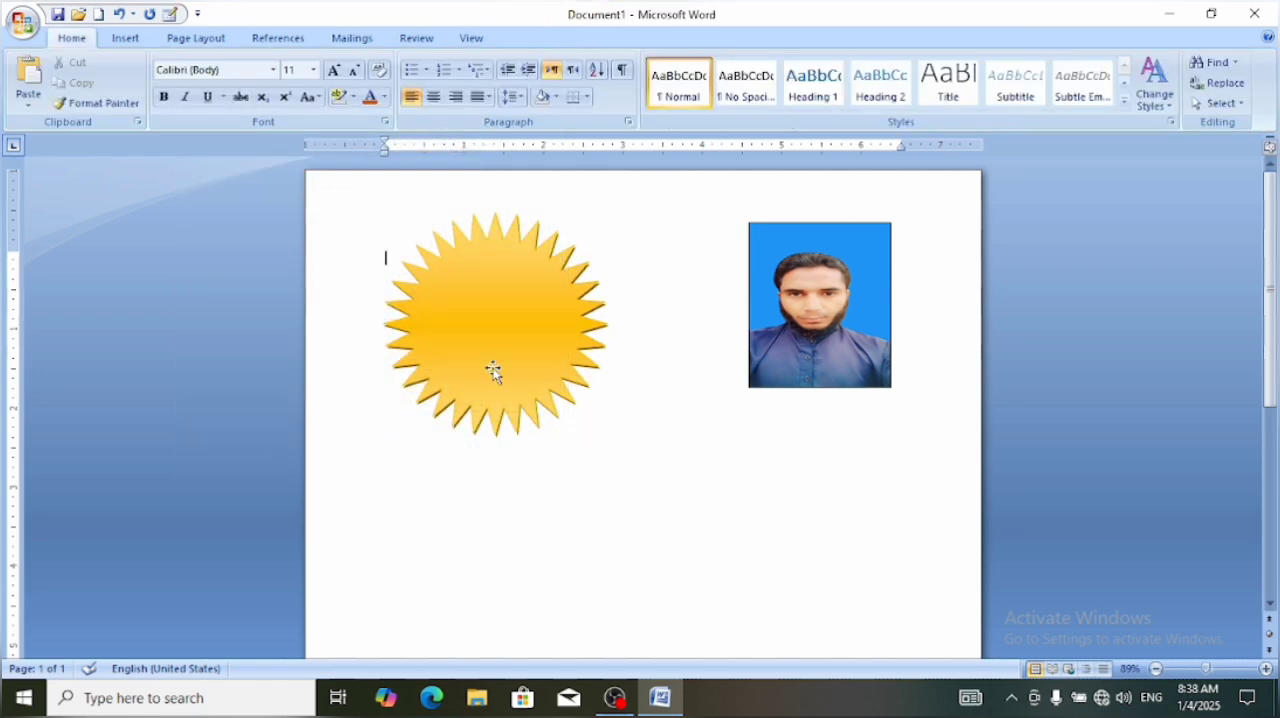
click(494, 371)
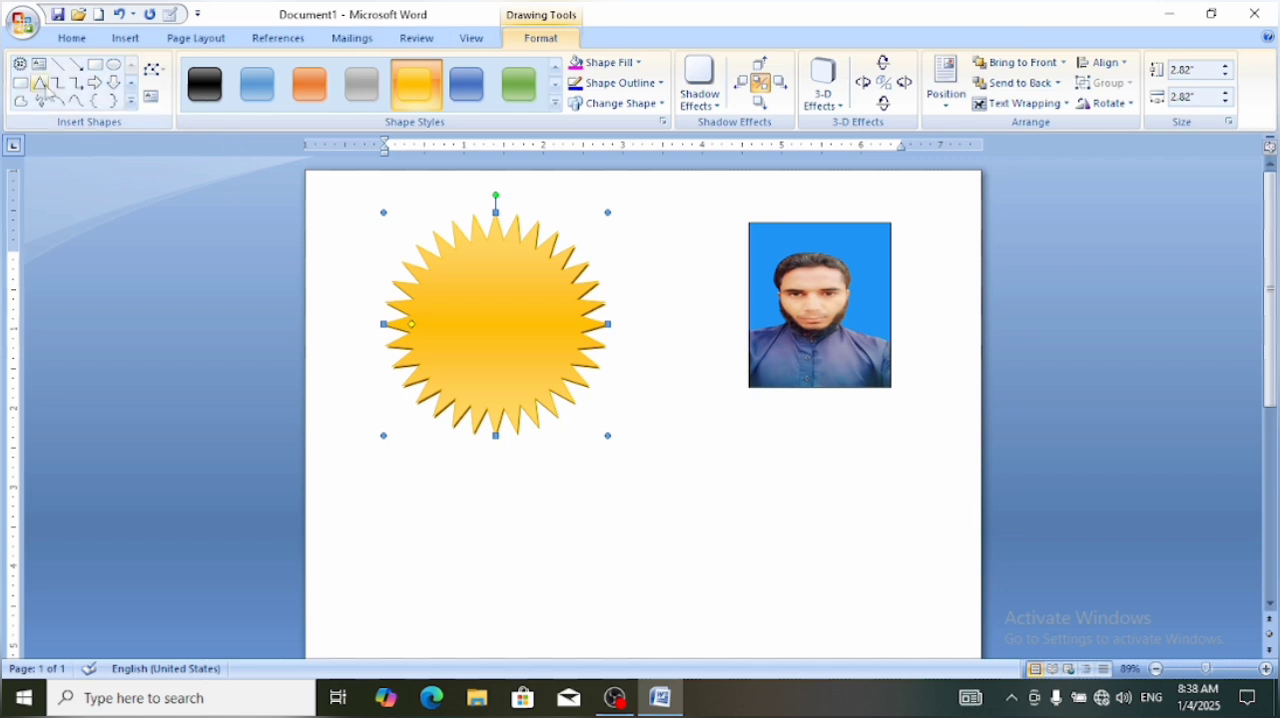
click(116, 42)
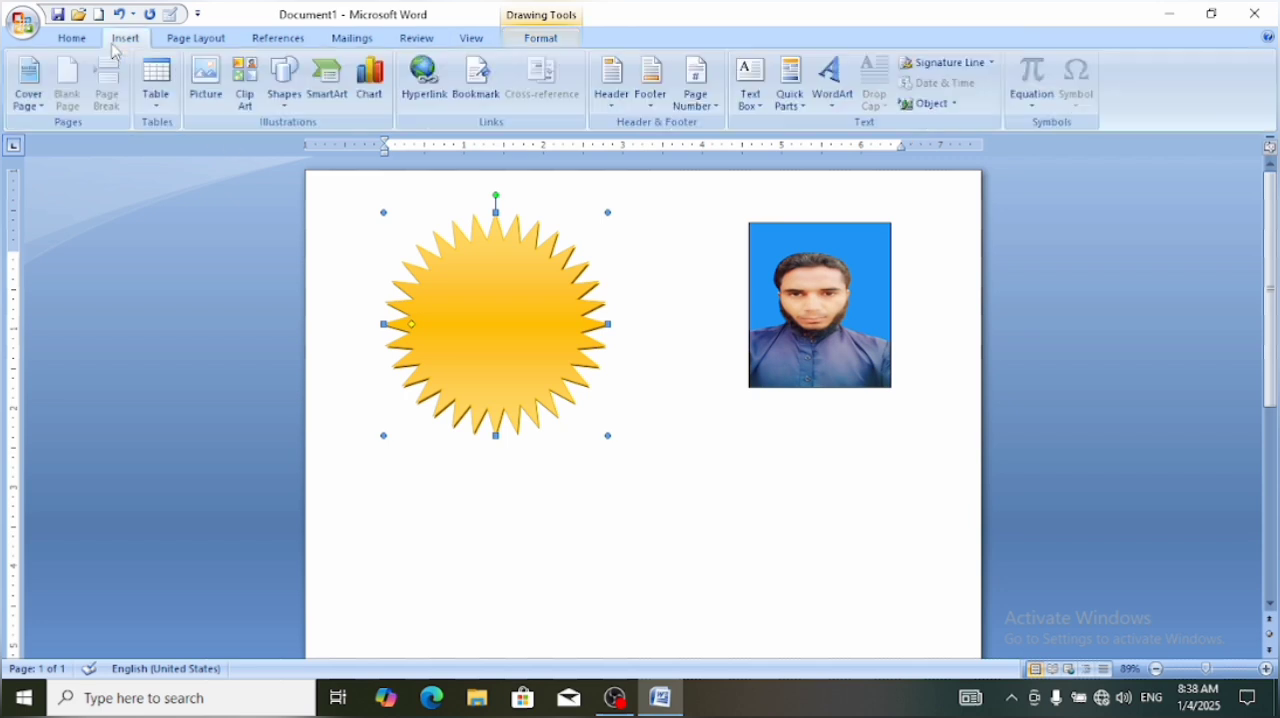
click(284, 80)
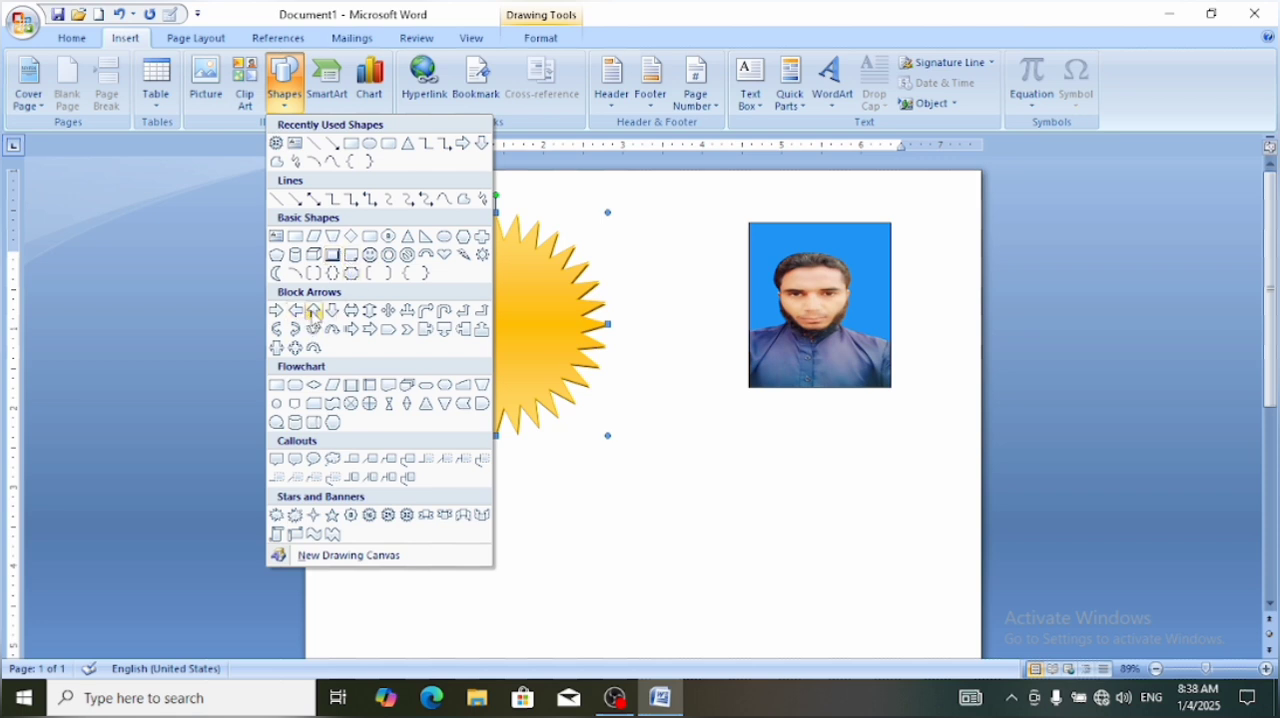
click(314, 310)
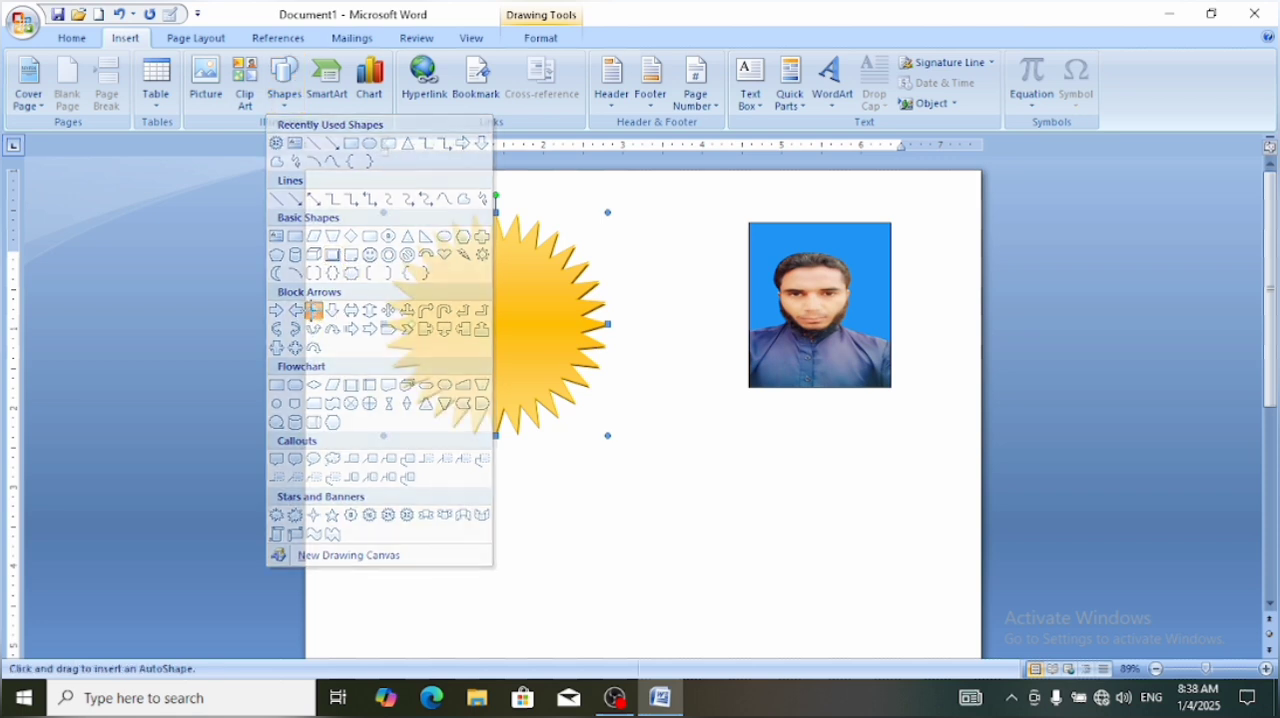
click(594, 469)
key(ctrl+z)
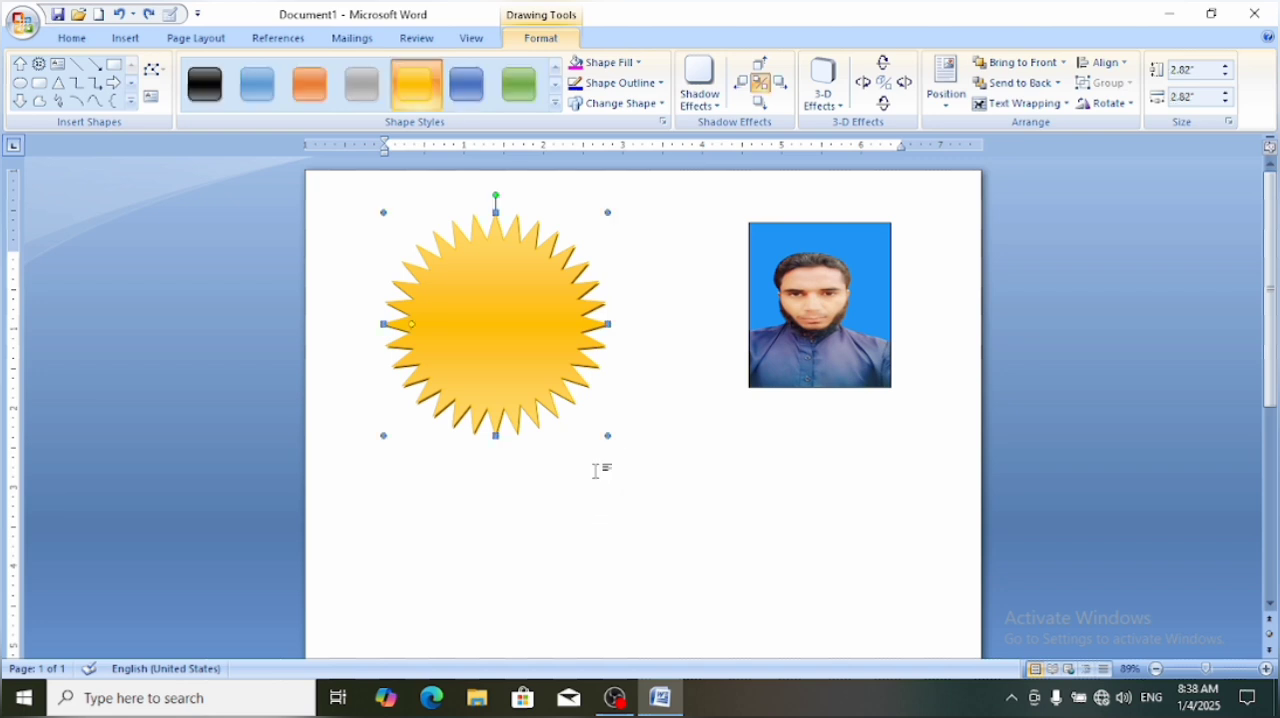
Draw an up arrow about 2.35" high and 1.17" wide between the star and the photo, just below them
click(18, 63)
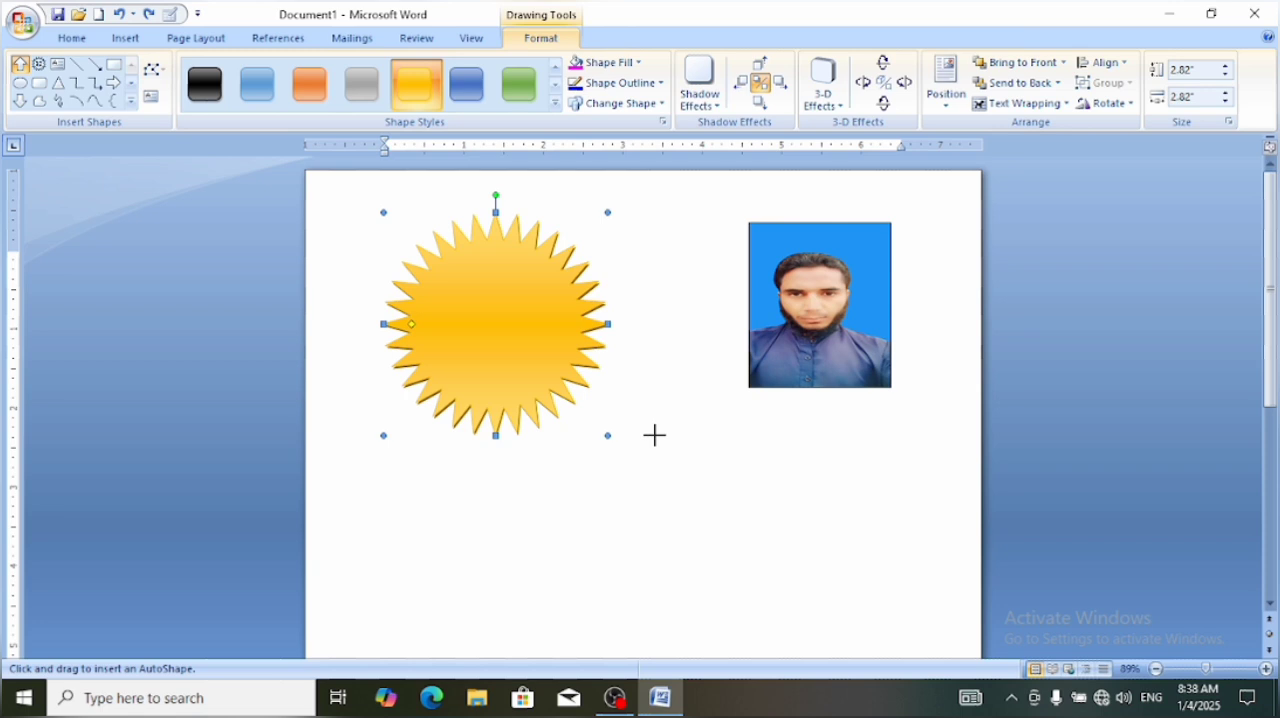
drag(654, 435, 717, 620)
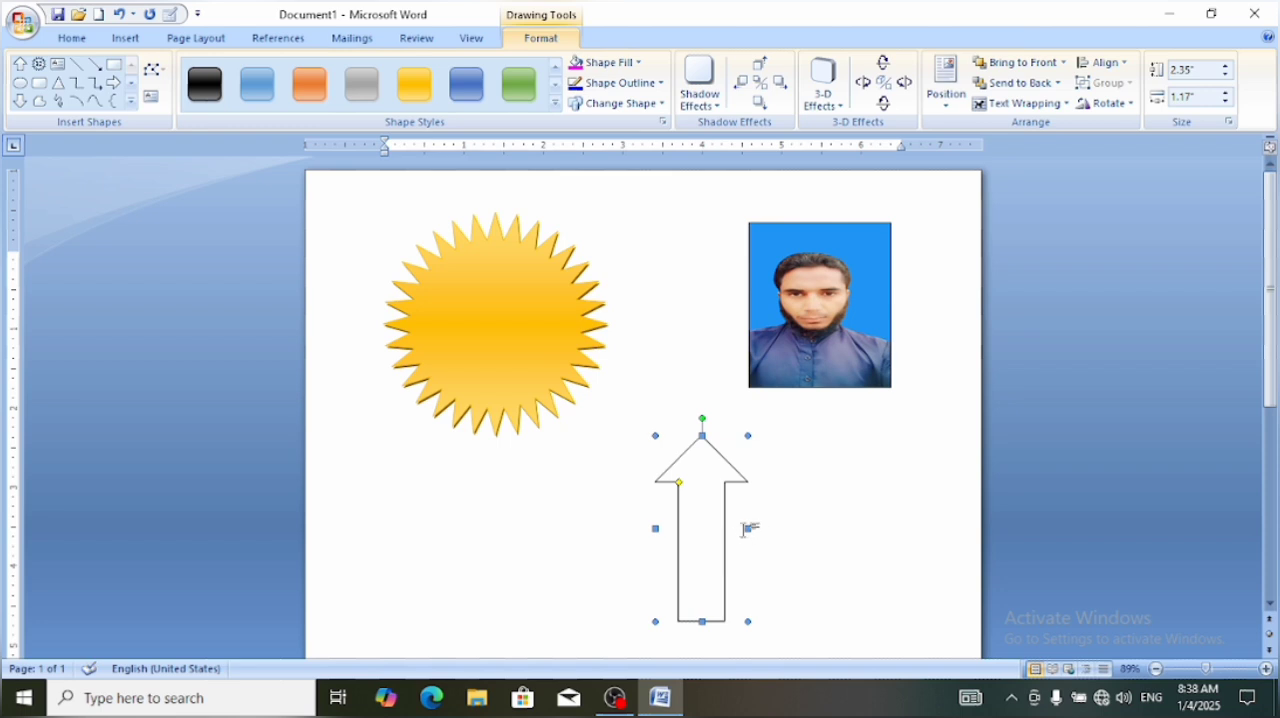
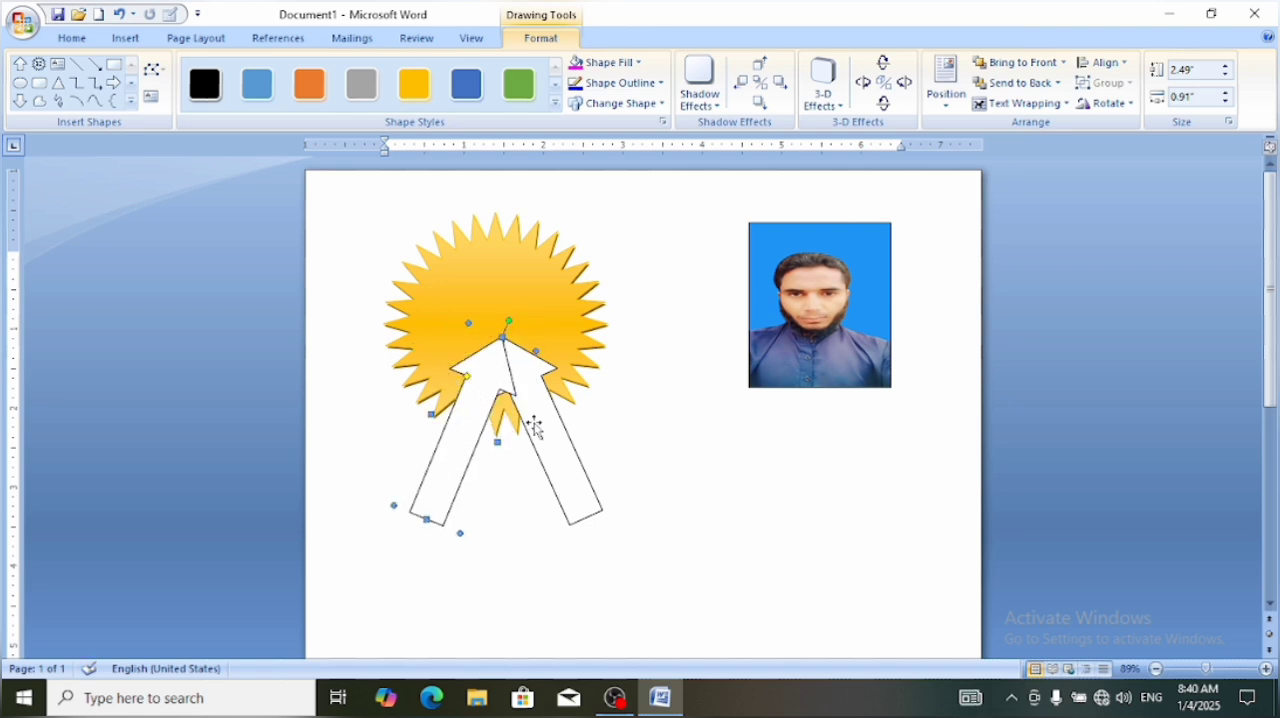
Bring the two slanted arrows' tips together on the star and apply the gold Horizontal Gradient - Accent 4 style to both
drag(535, 427, 466, 430)
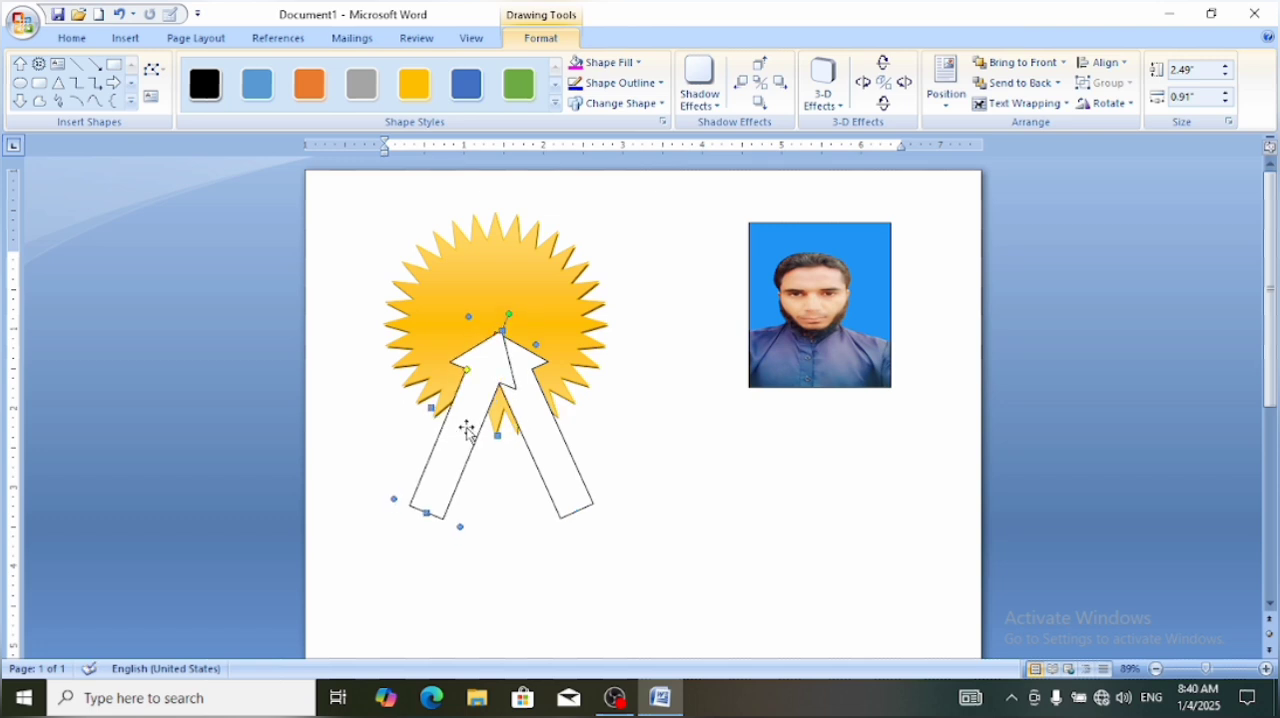
click(524, 430)
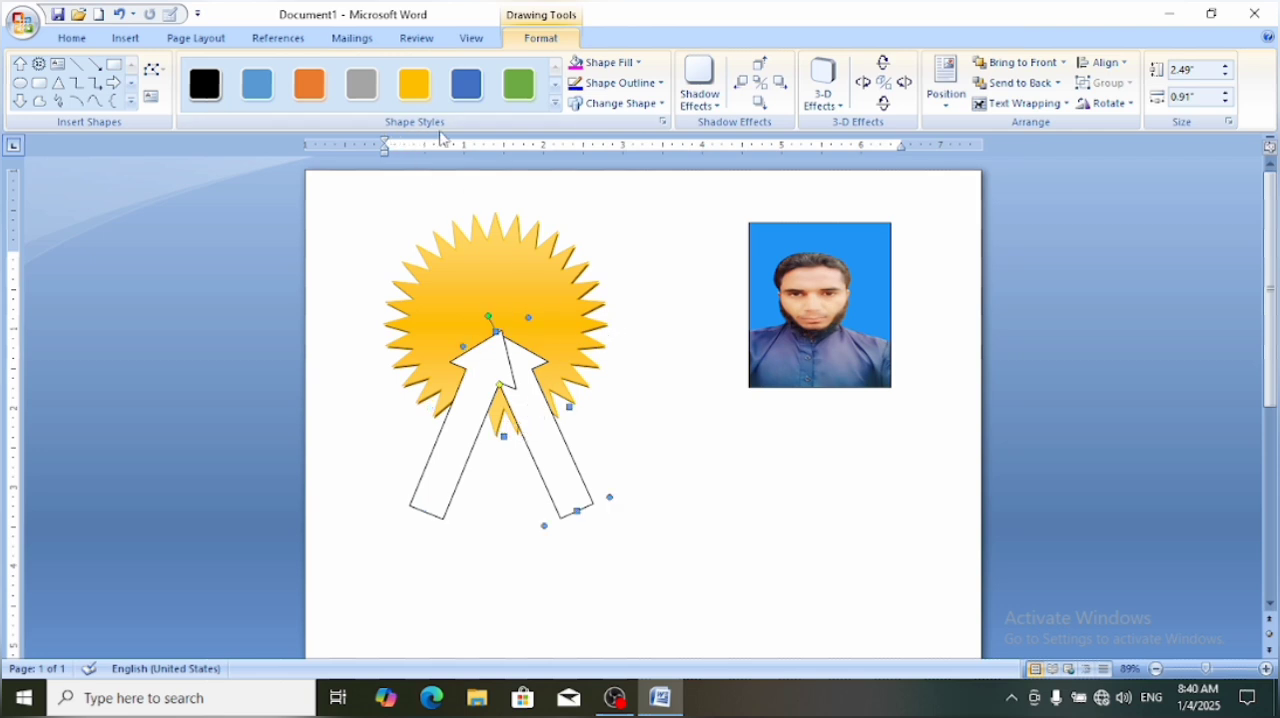
click(556, 104)
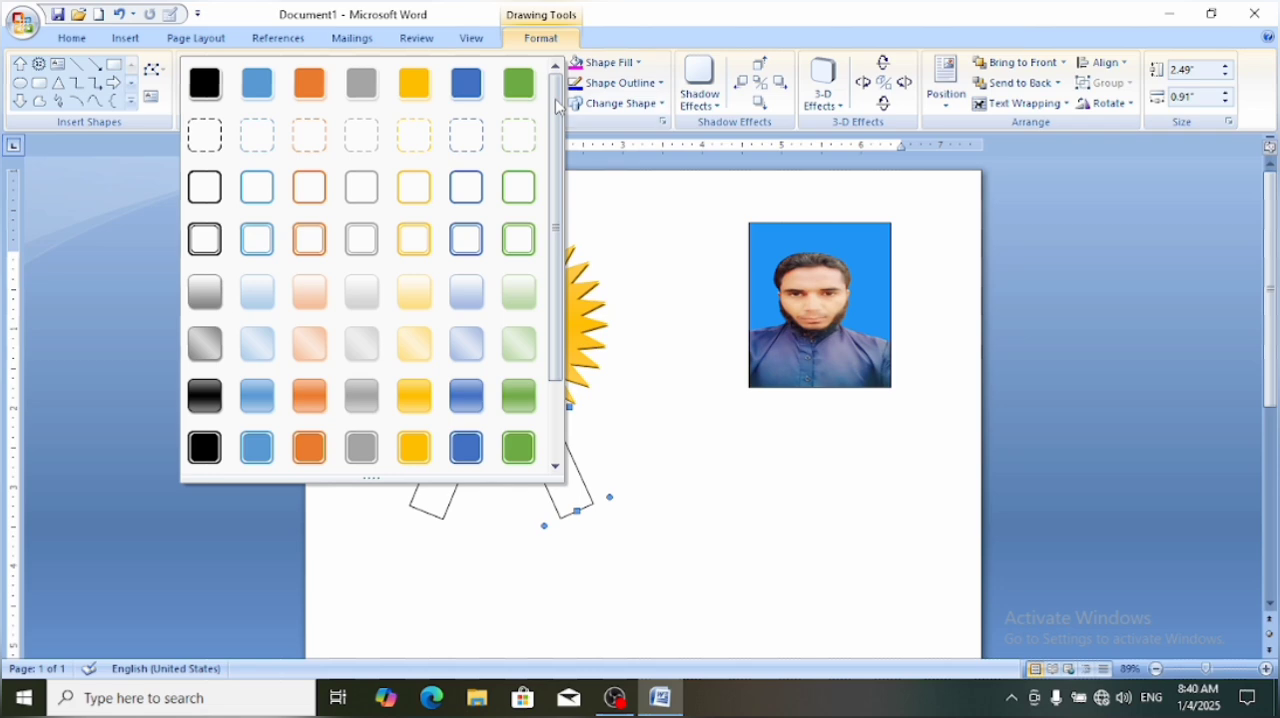
click(416, 392)
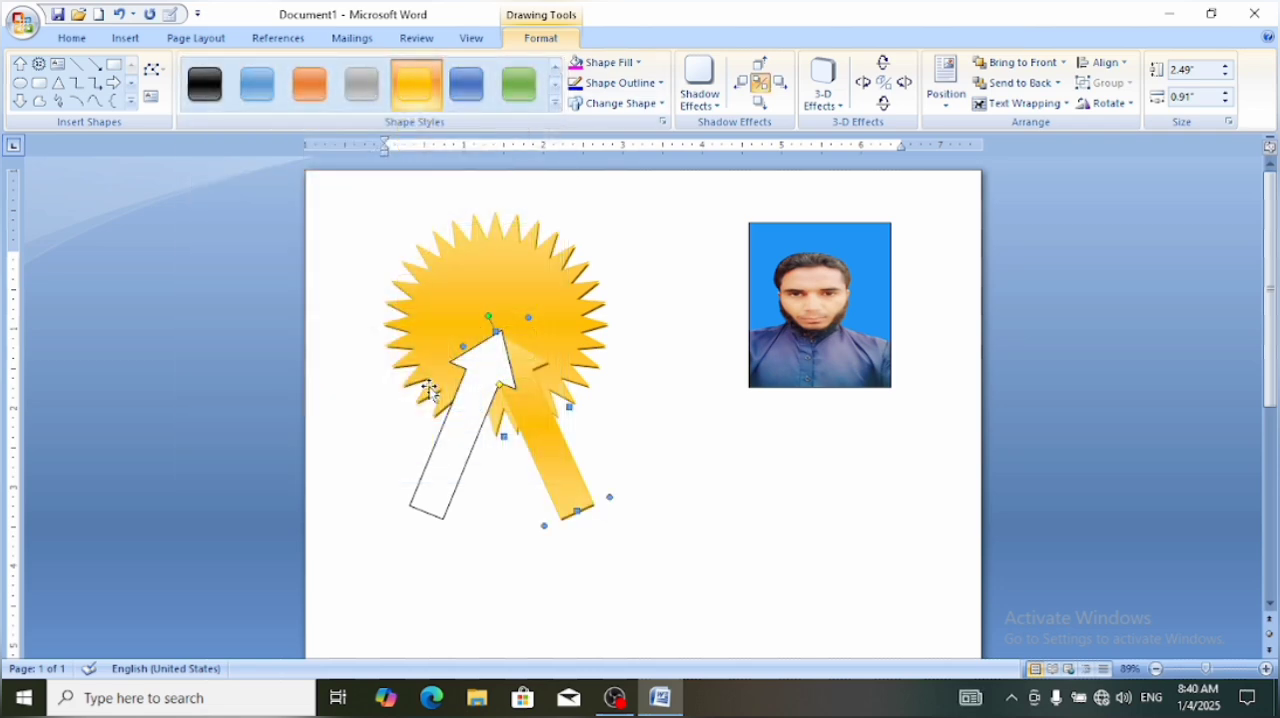
click(472, 420)
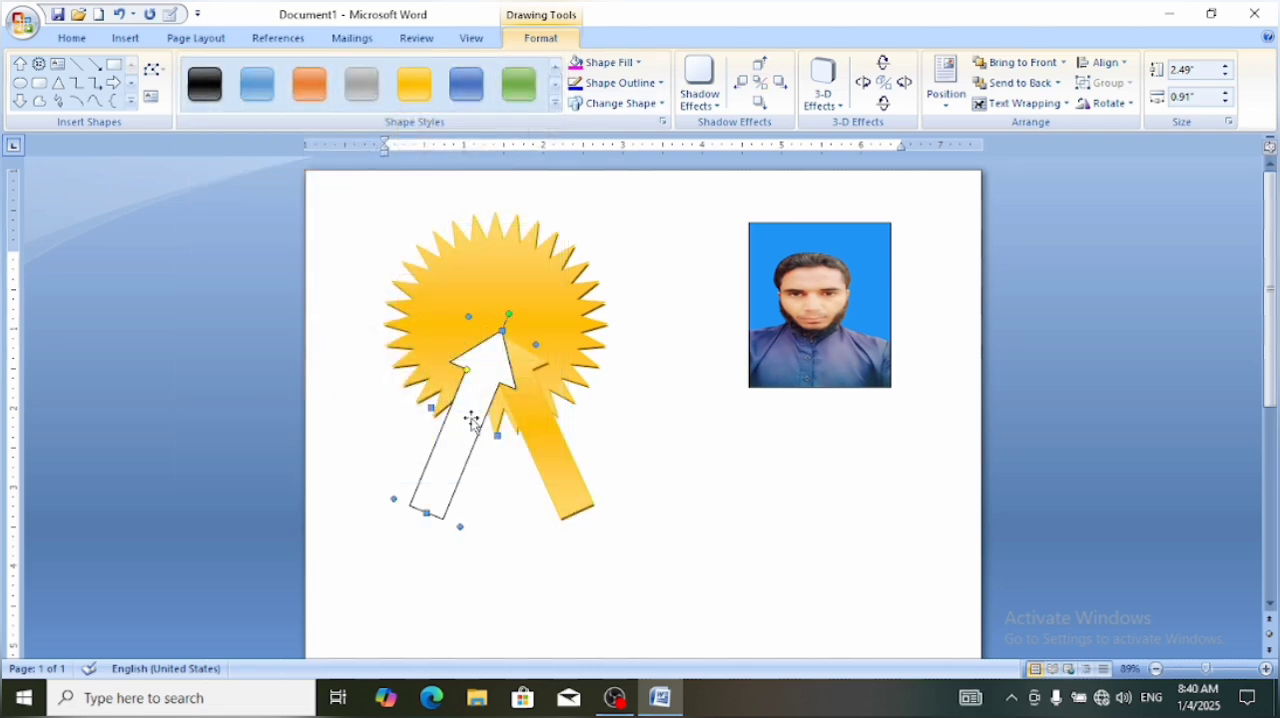
click(412, 95)
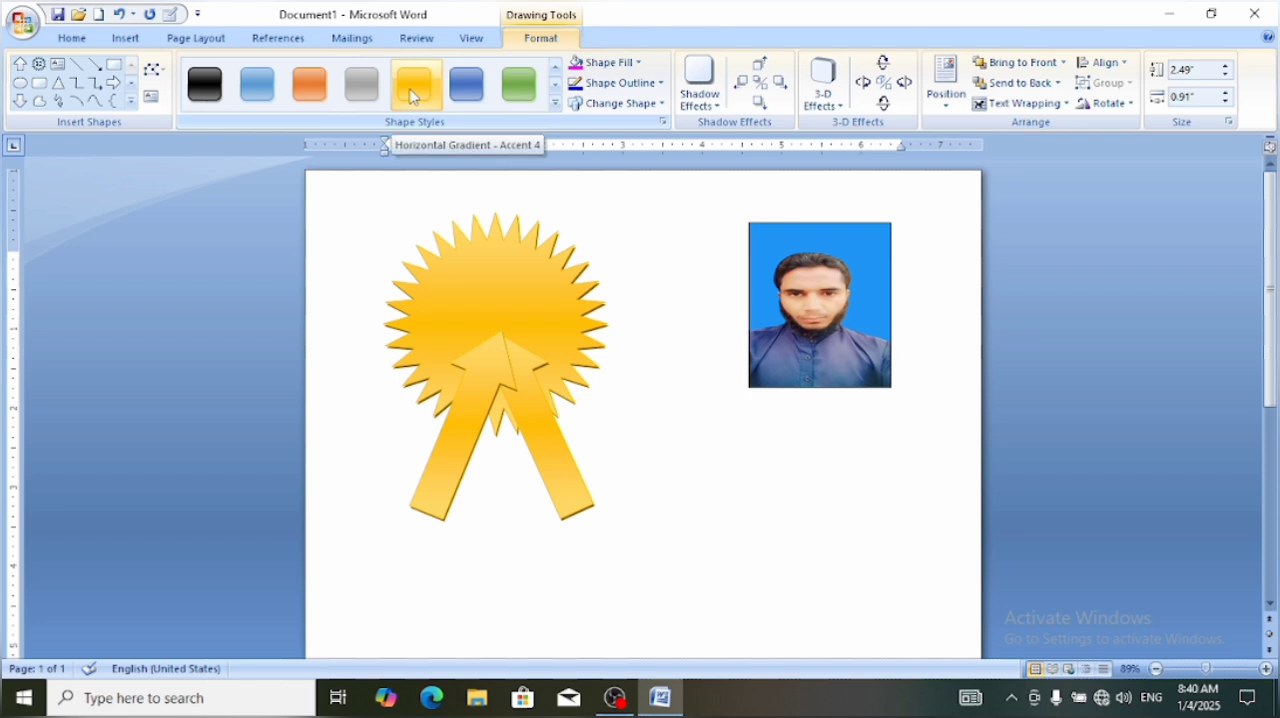
click(412, 95)
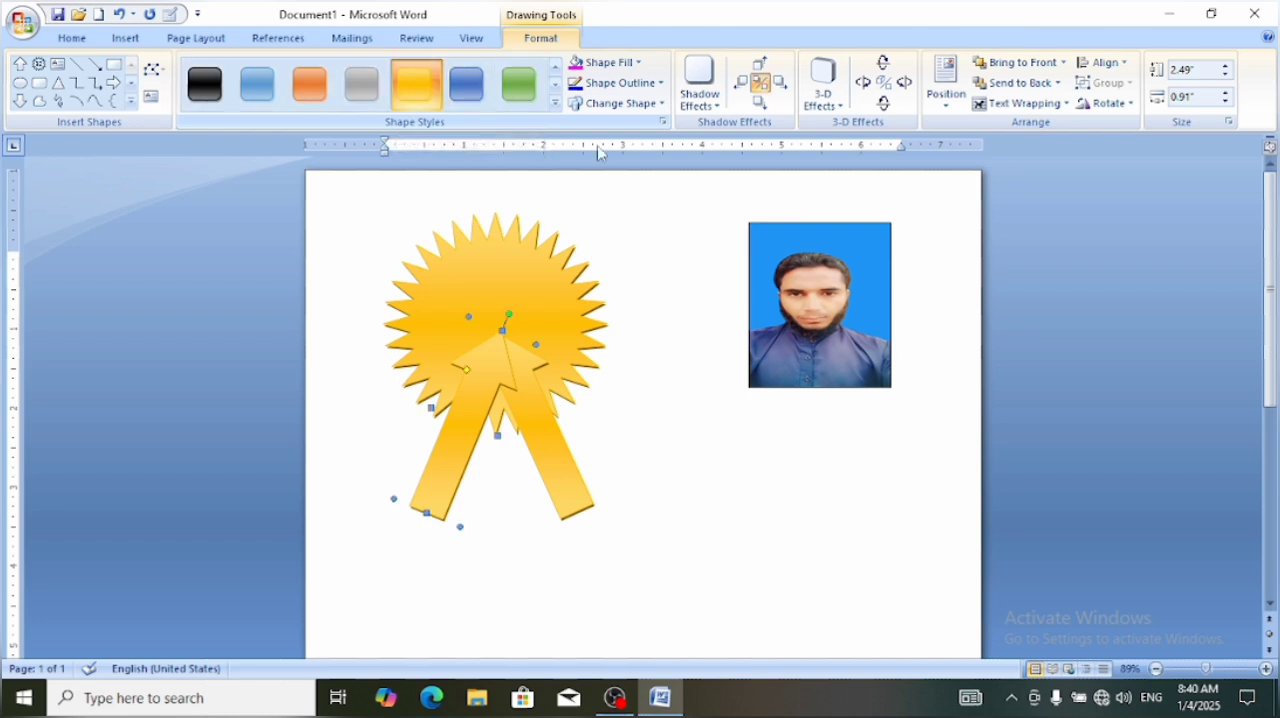
click(646, 466)
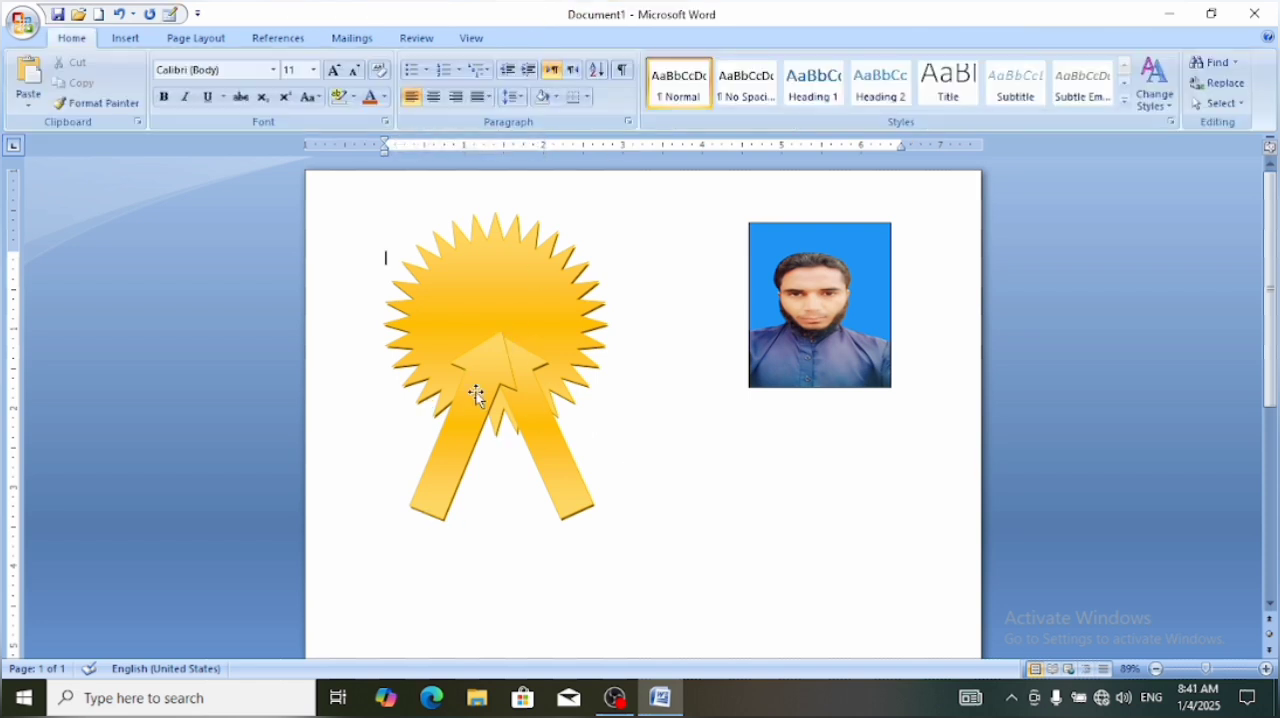
Set the text wrapping of both gold arrows to Behind Text so their heads sit behind the star
click(476, 395)
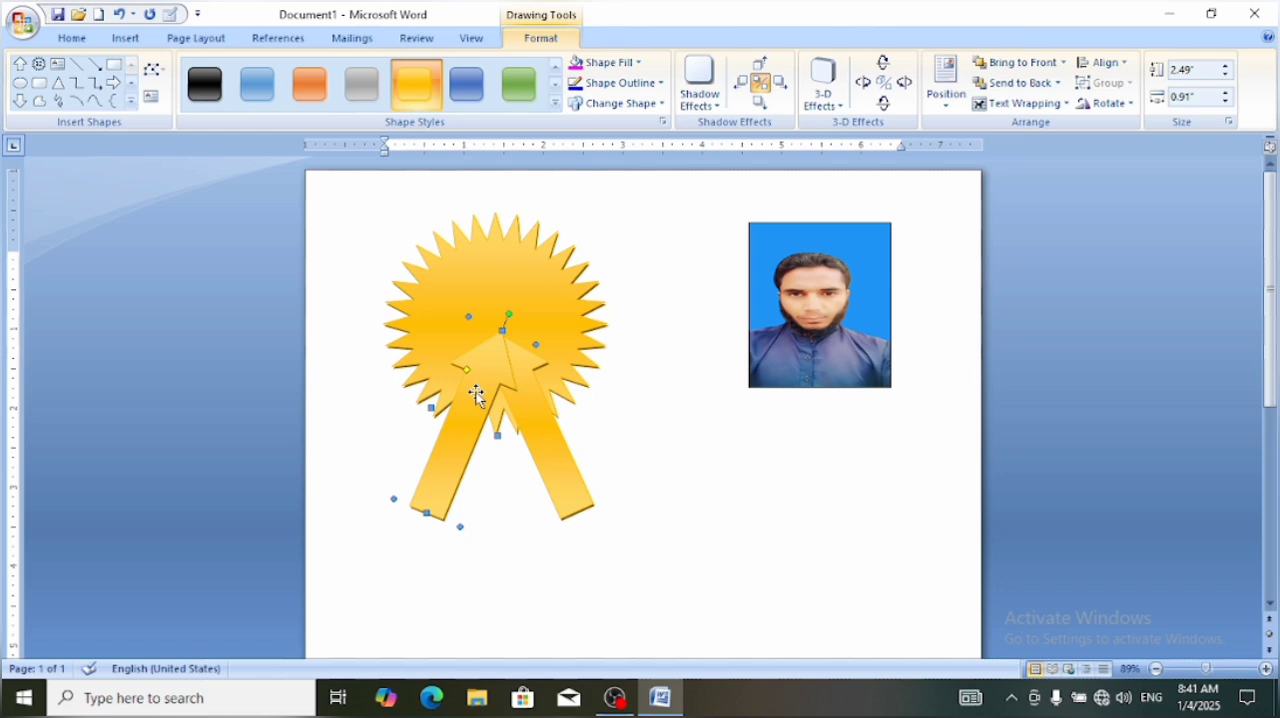
click(1020, 108)
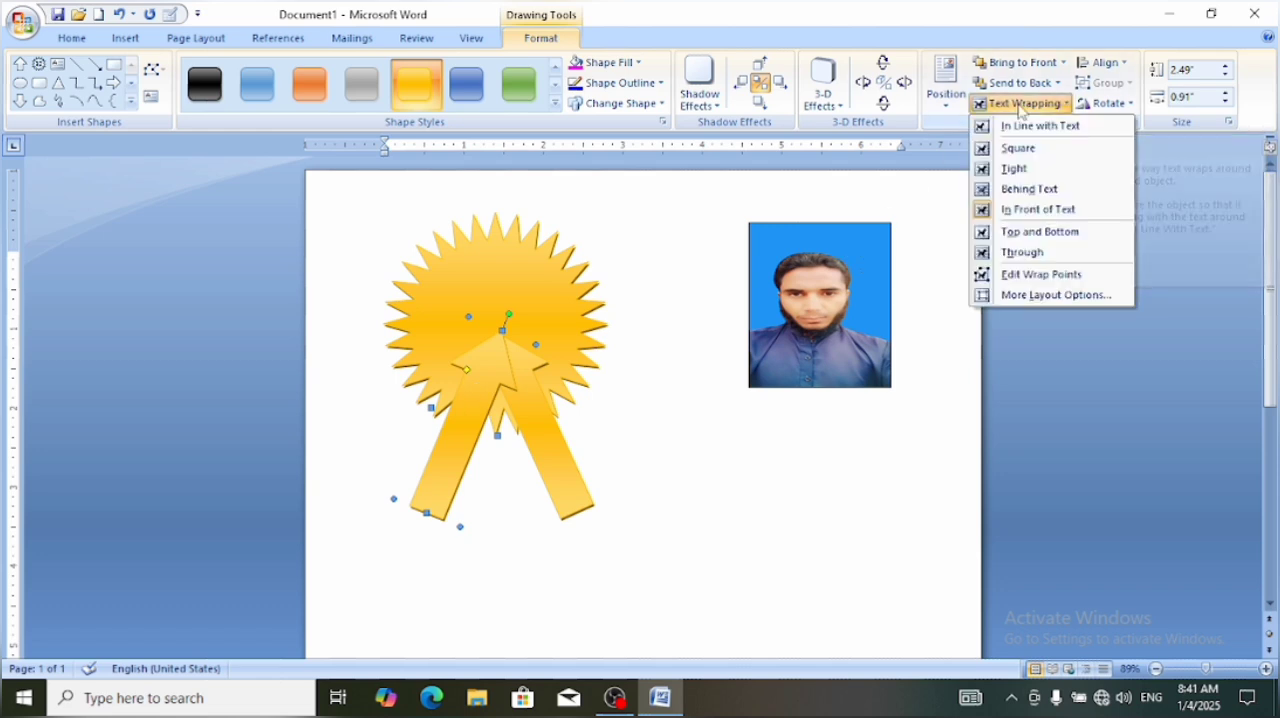
click(1016, 189)
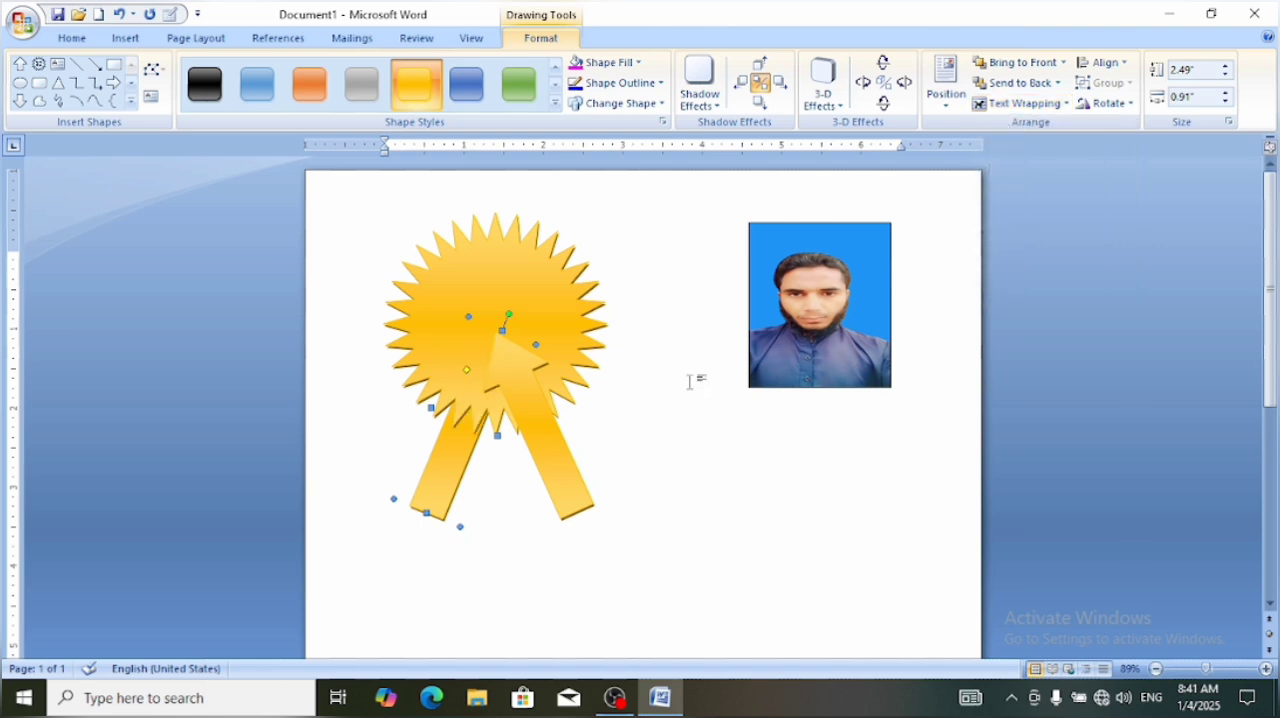
click(531, 402)
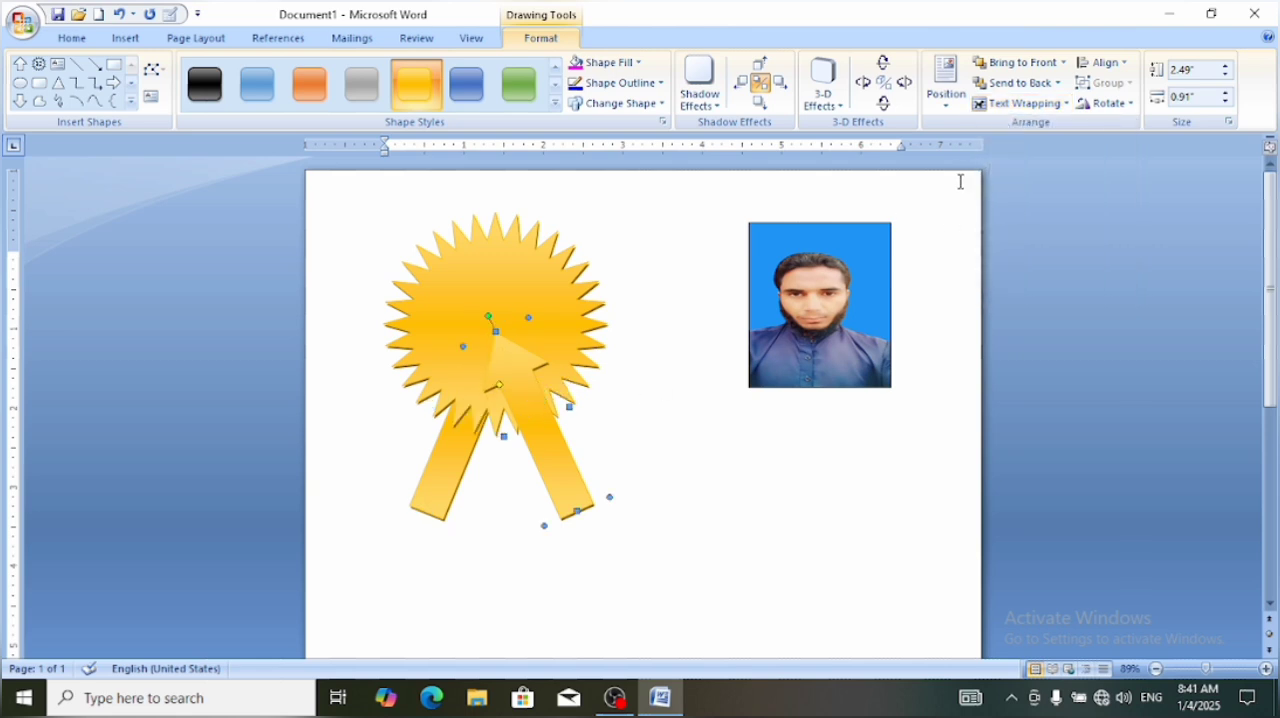
click(1015, 104)
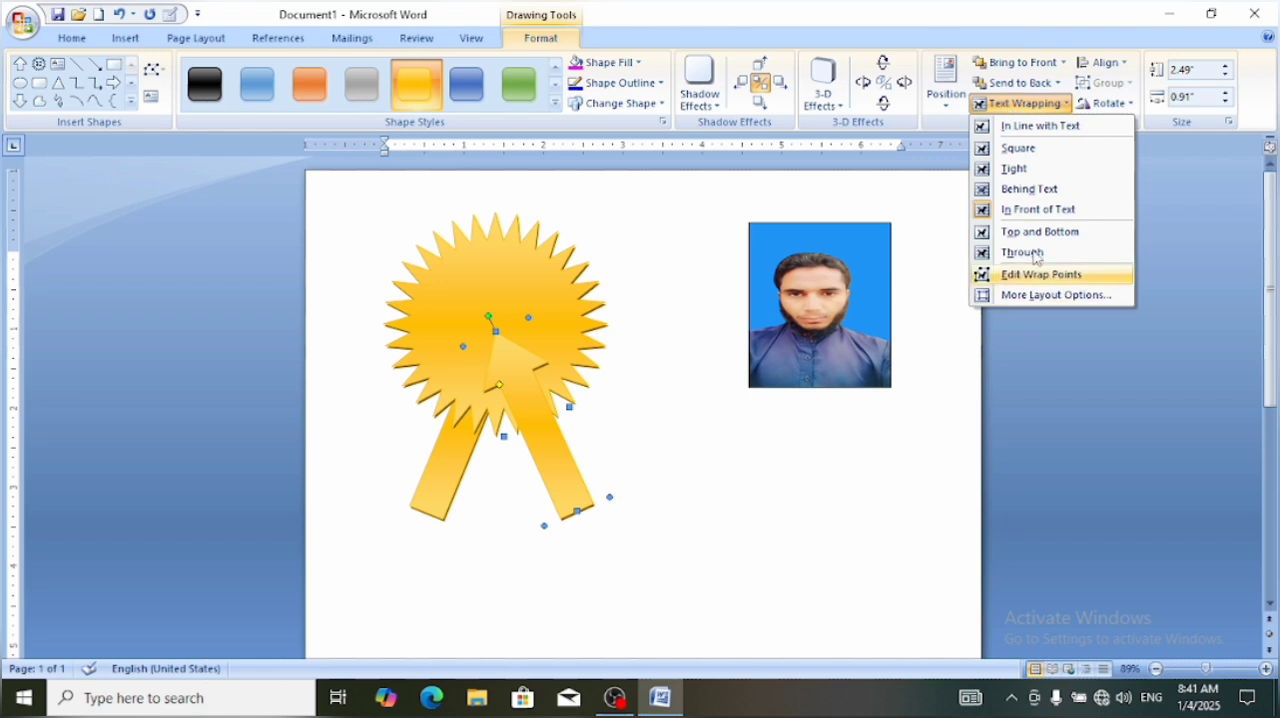
click(1007, 192)
click(770, 470)
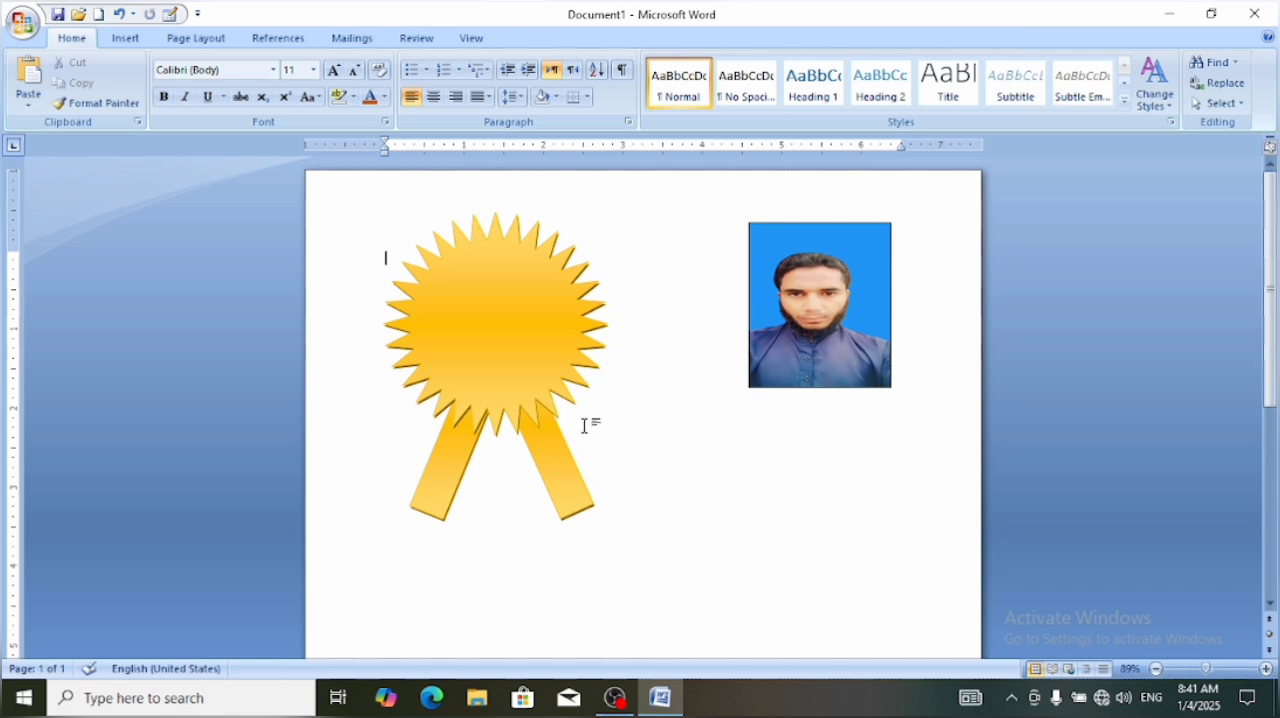
Shift the right ribbon leg slightly down and nudge the left leg right and down until both legs line up below the star
click(541, 432)
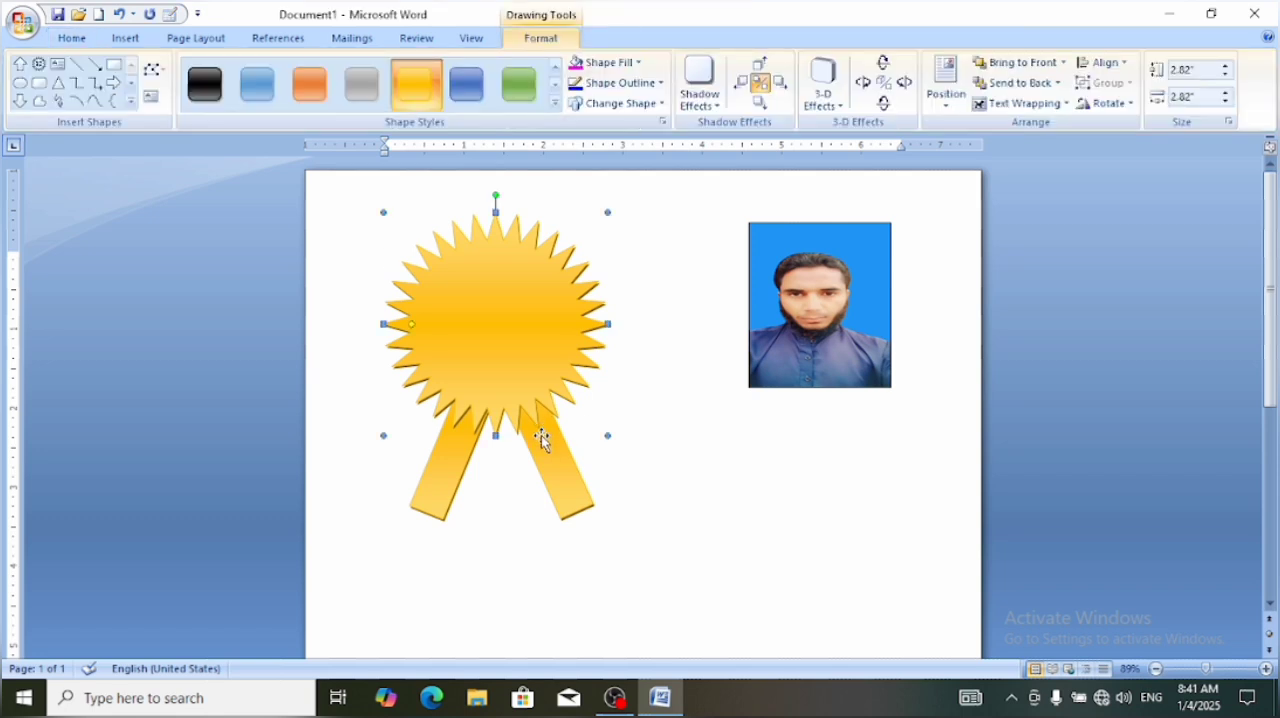
click(616, 495)
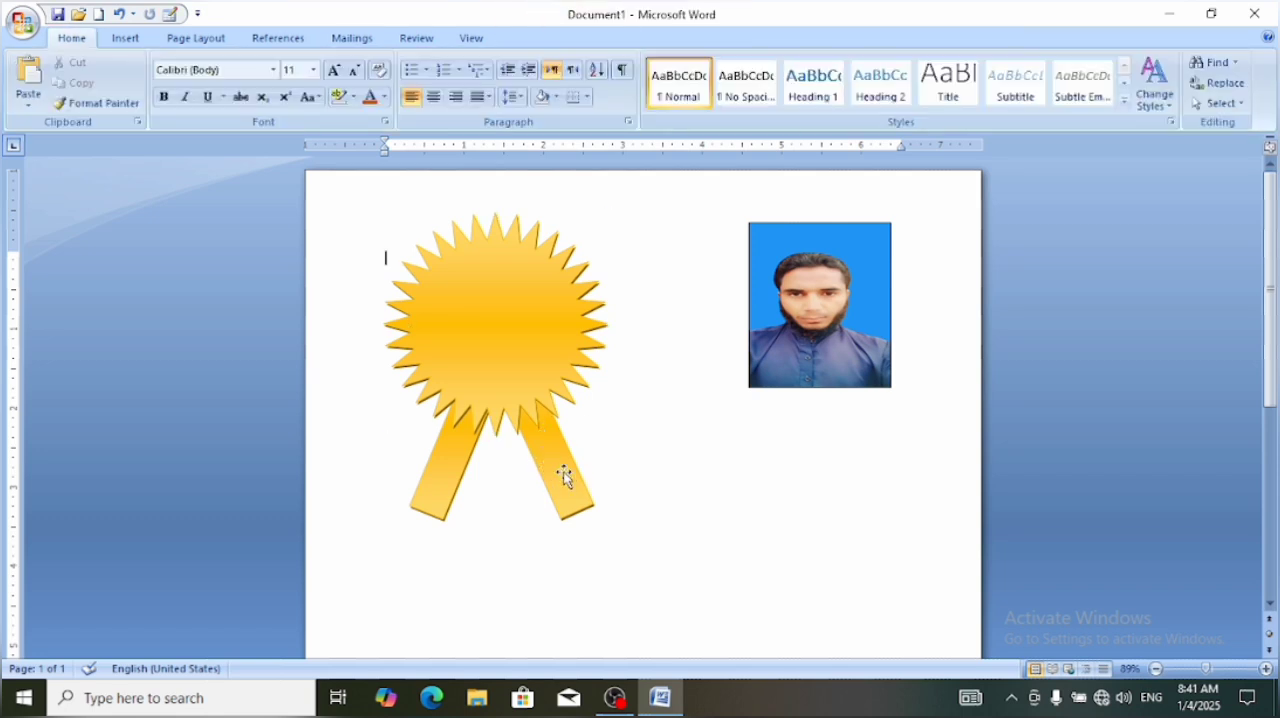
click(560, 475)
drag(560, 475, 563, 487)
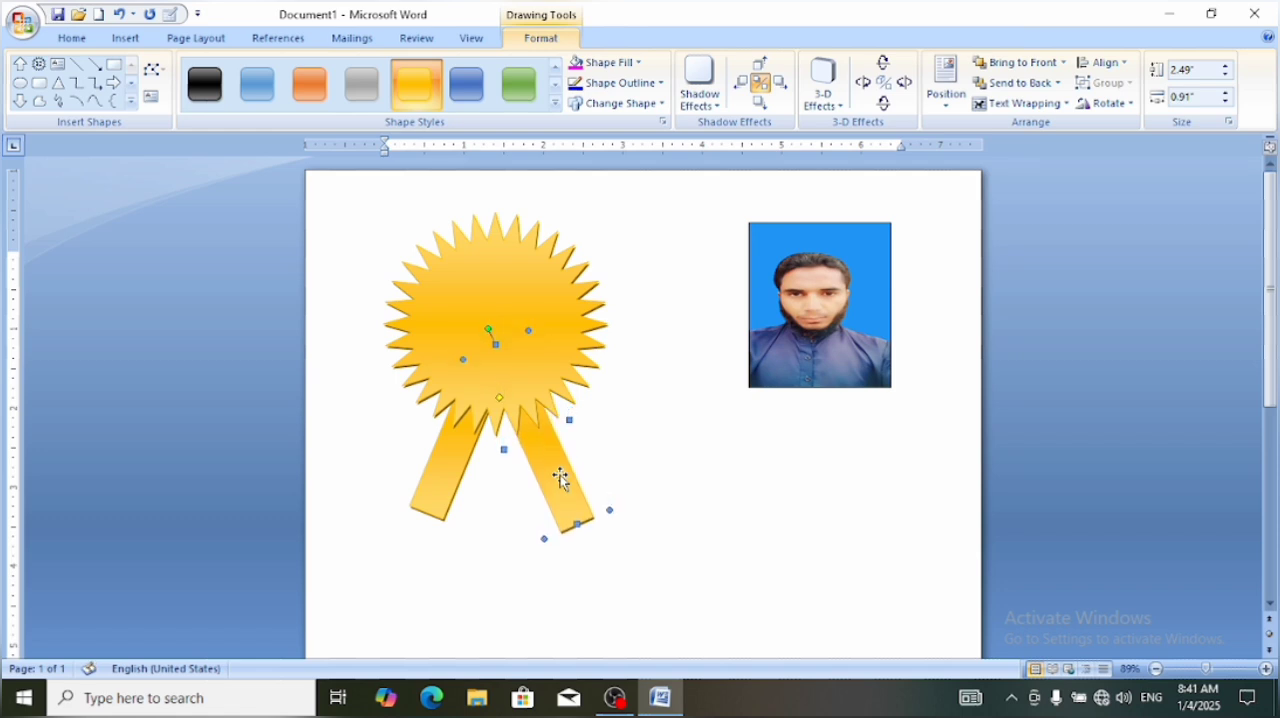
click(443, 445)
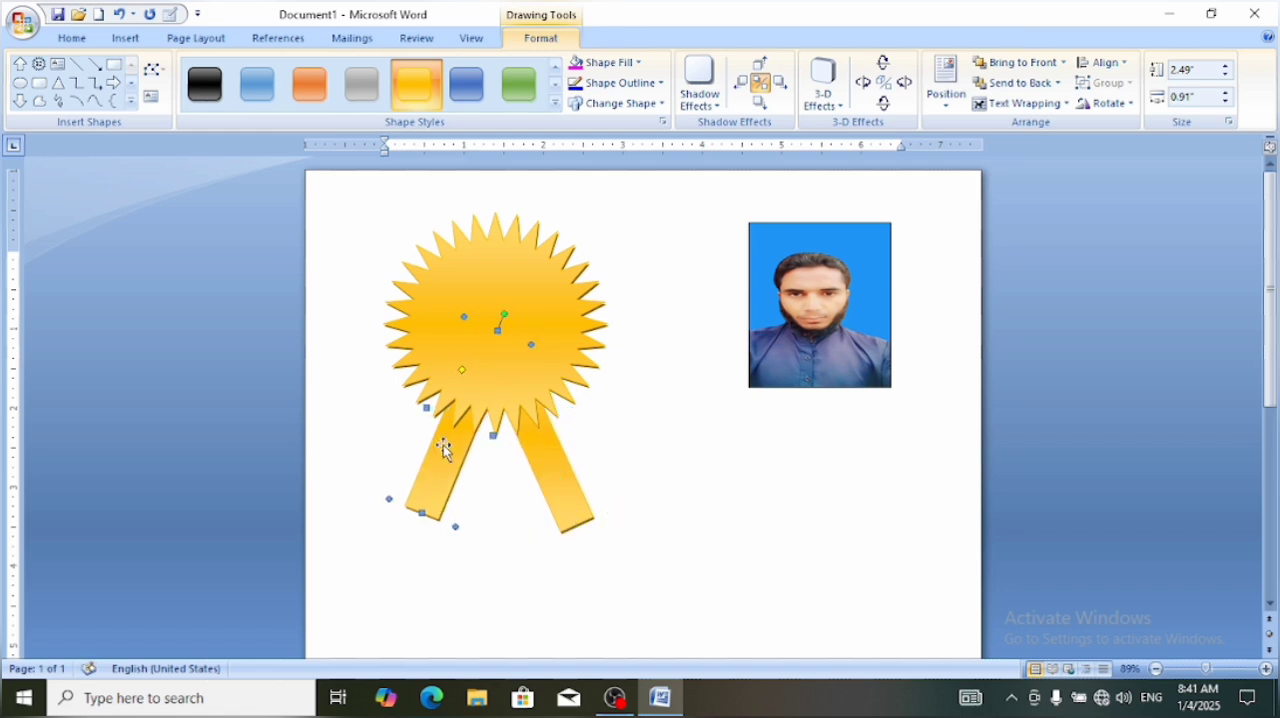
key(ctrl+Right)
key(ctrl+Right)
key(ctrl+Right)
key(ctrl+Right)
key(ctrl+Right)
key(ctrl+Right)
key(ctrl+Right)
key(ctrl+Right)
key(ctrl+Right)
key(ctrl+Right)
key(ctrl+Right)
key(ctrl+Right)
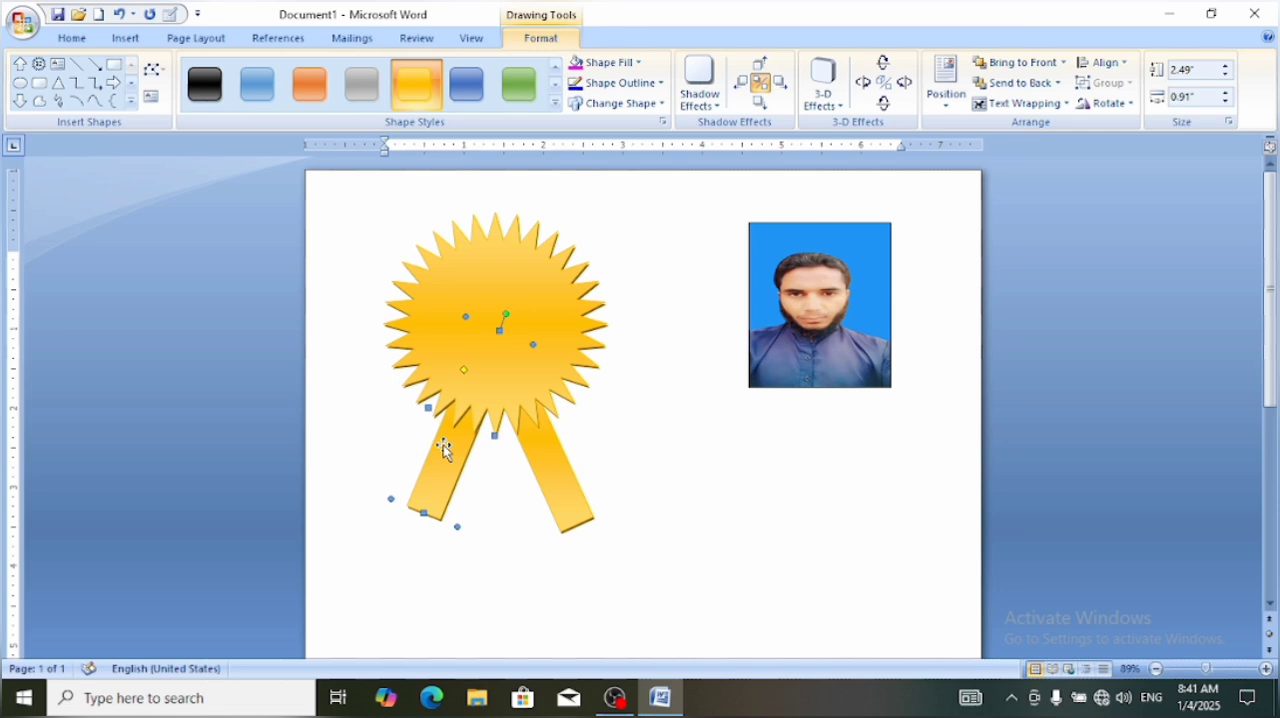
key(ctrl+Right)
key(ctrl+Right)
key(ctrl+Right)
key(ctrl+Right)
key(ctrl+Right)
key(ctrl+Down)
key(ctrl+Down)
key(ctrl+Down)
key(ctrl+Down)
key(ctrl+Down)
key(ctrl+Down)
key(ctrl+Down)
key(ctrl+Down)
key(ctrl+Down)
key(ctrl+Down)
key(ctrl+Down)
key(ctrl+Down)
key(ctrl+Down)
key(ctrl+Down)
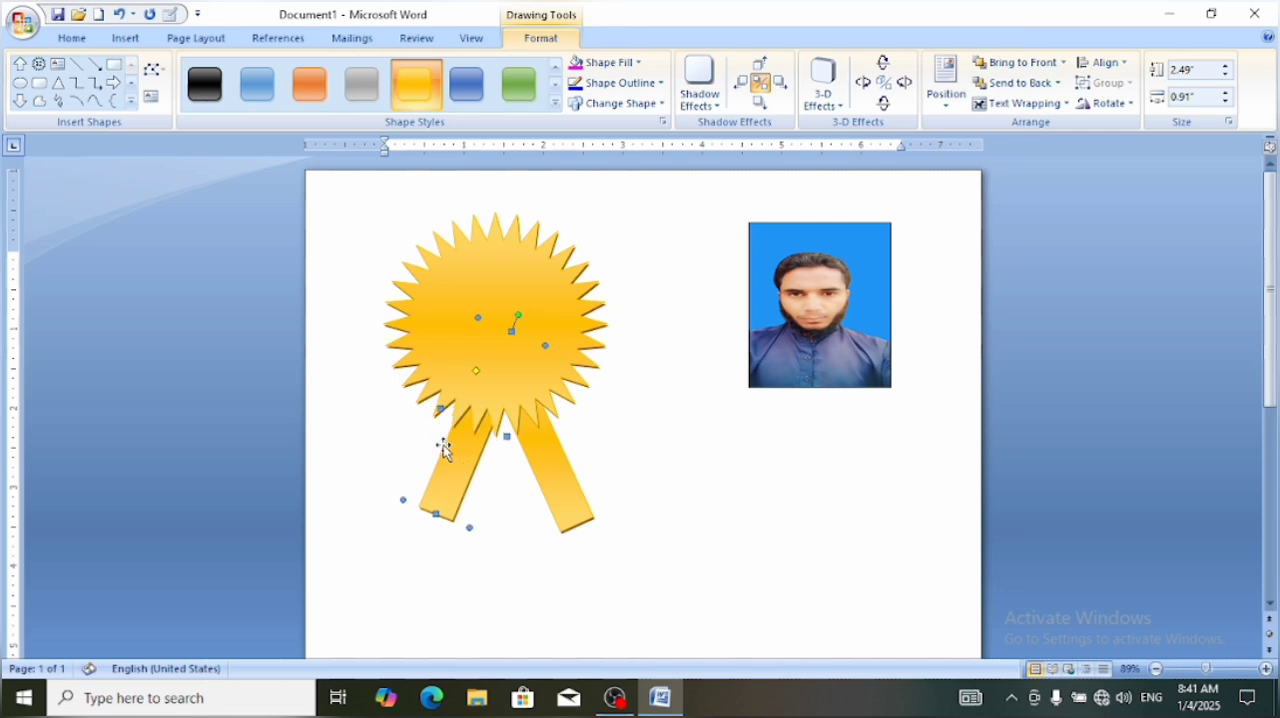
key(ctrl+Up)
key(ctrl+Up)
key(ctrl+Up)
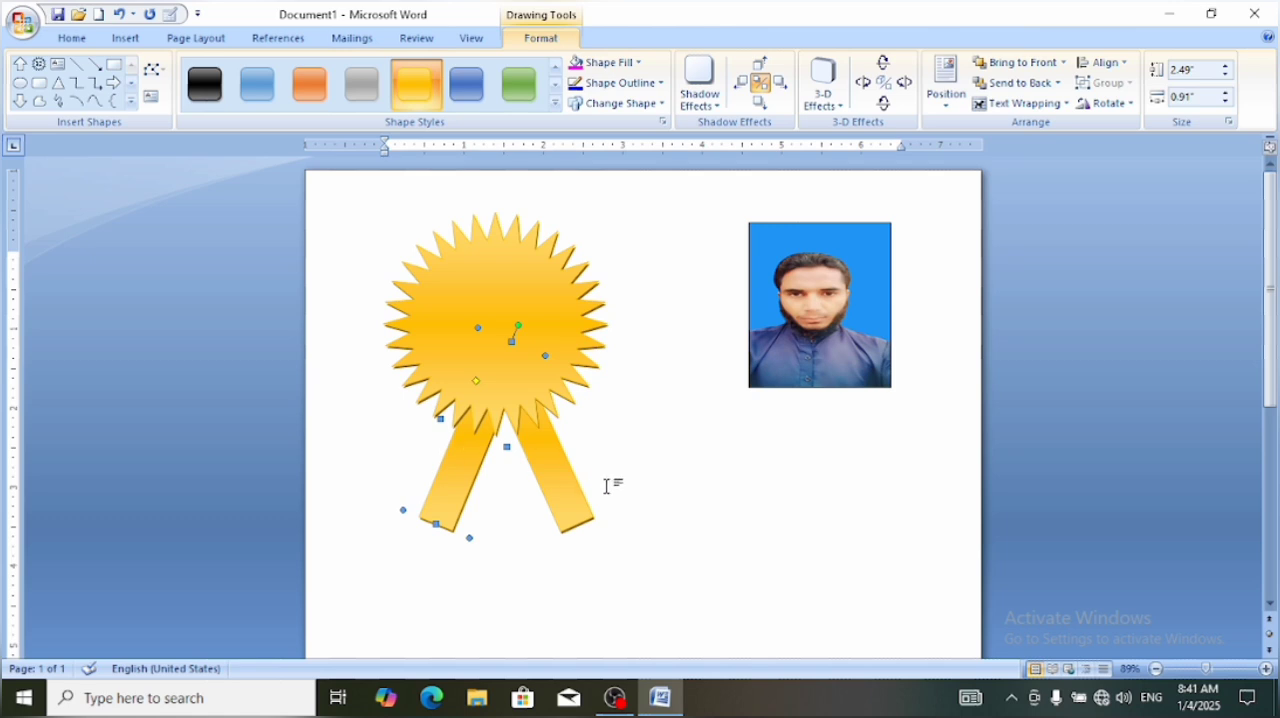
click(702, 456)
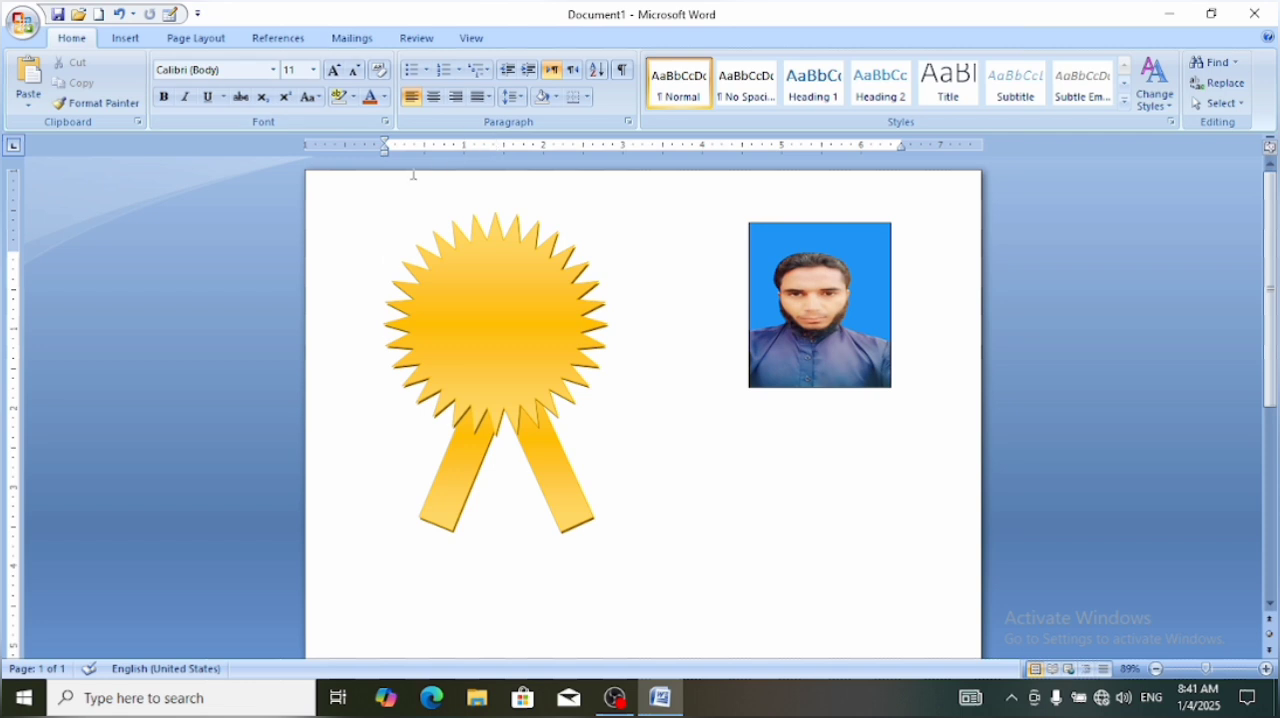
click(127, 40)
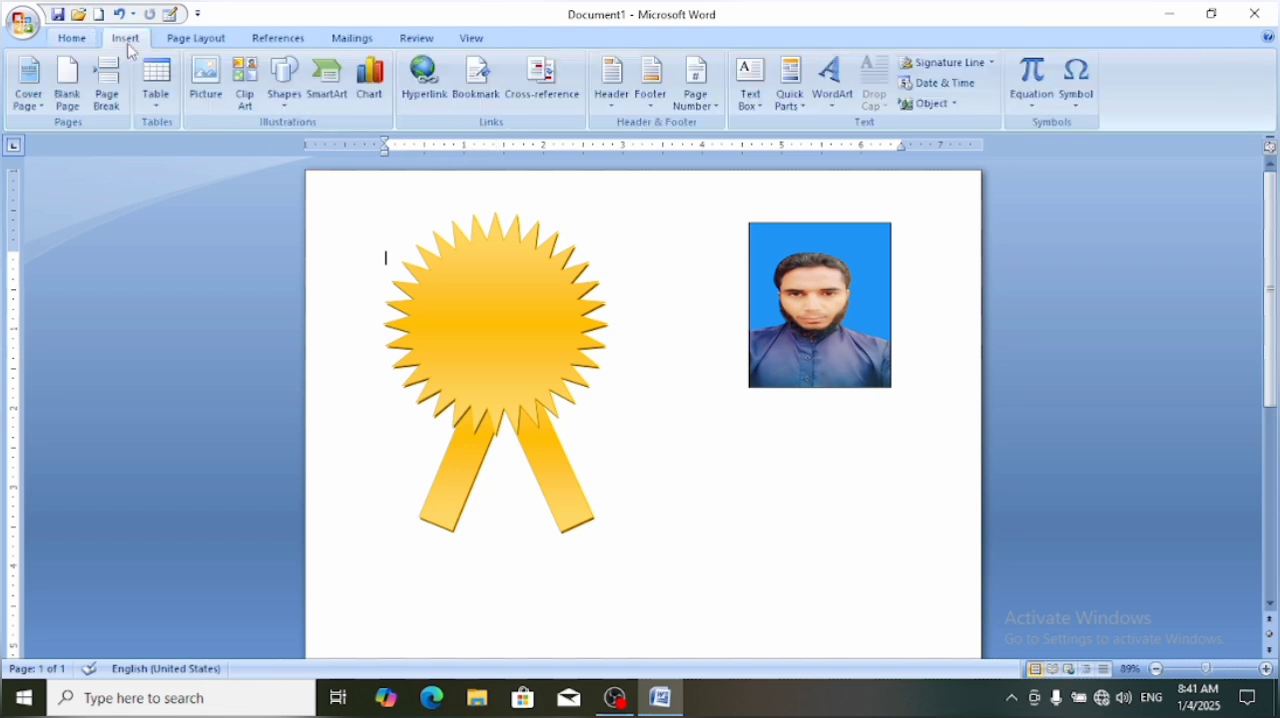
click(284, 88)
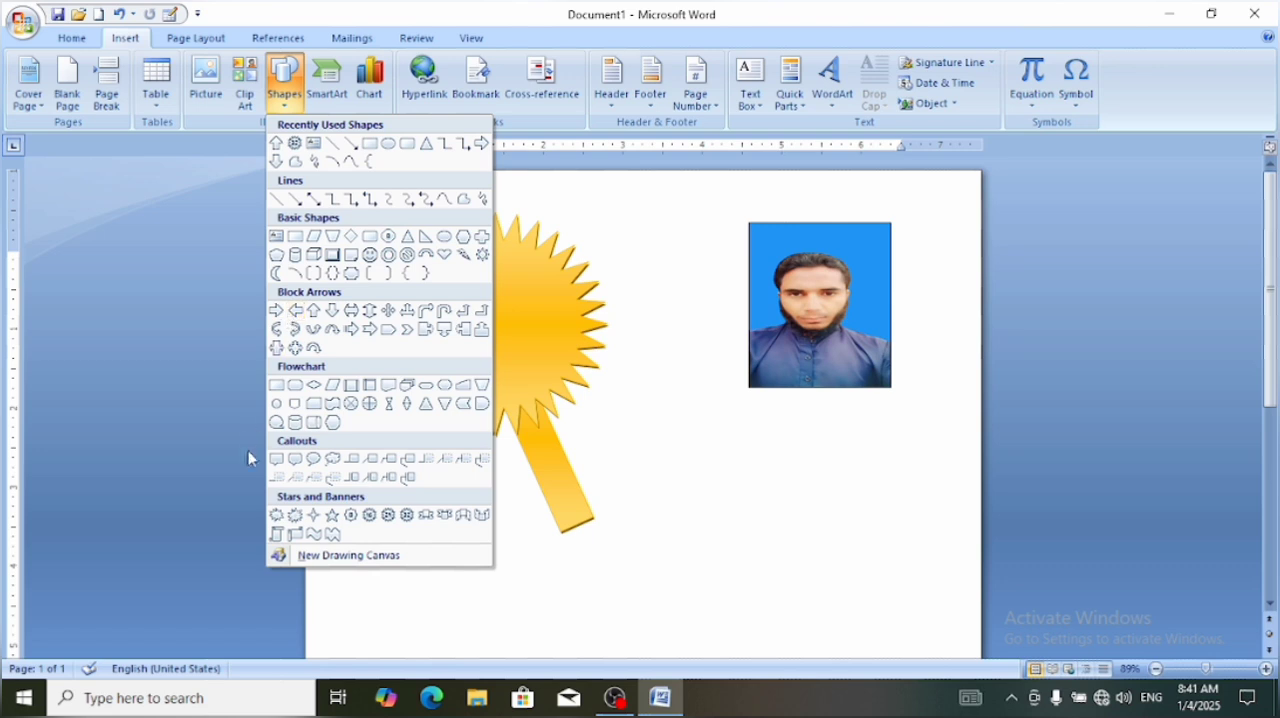
click(277, 405)
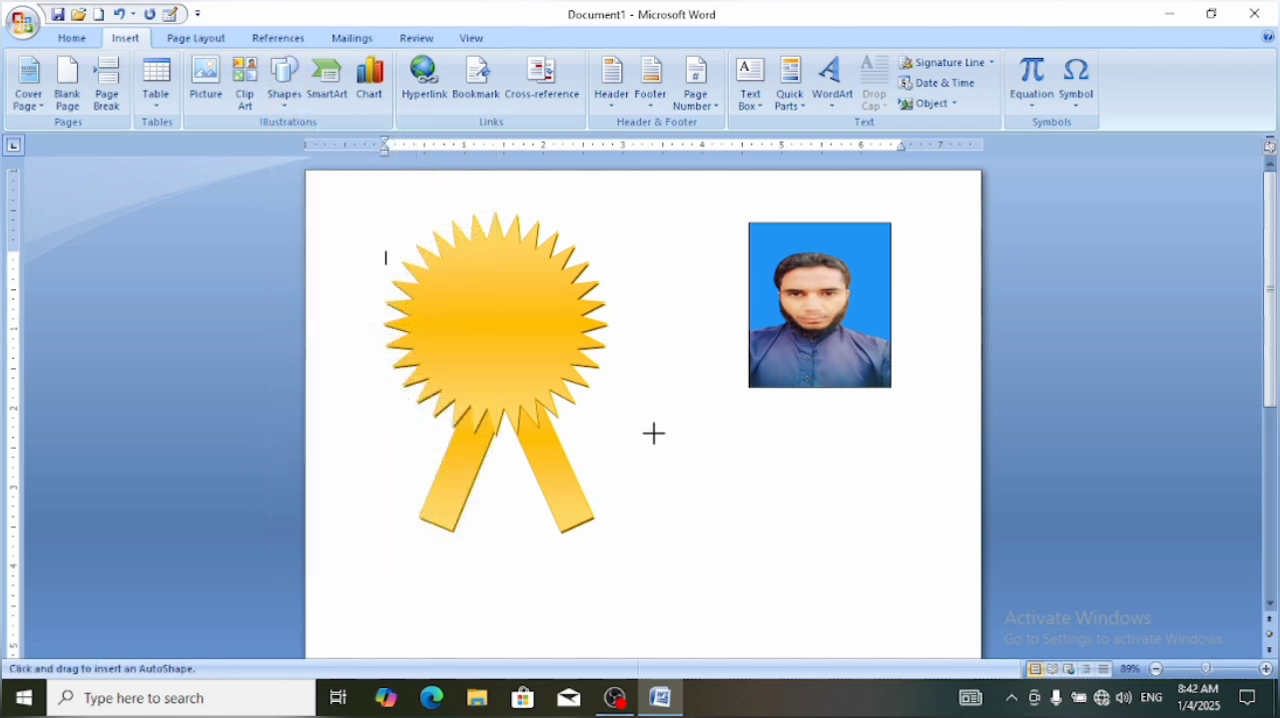
drag(654, 433, 780, 591)
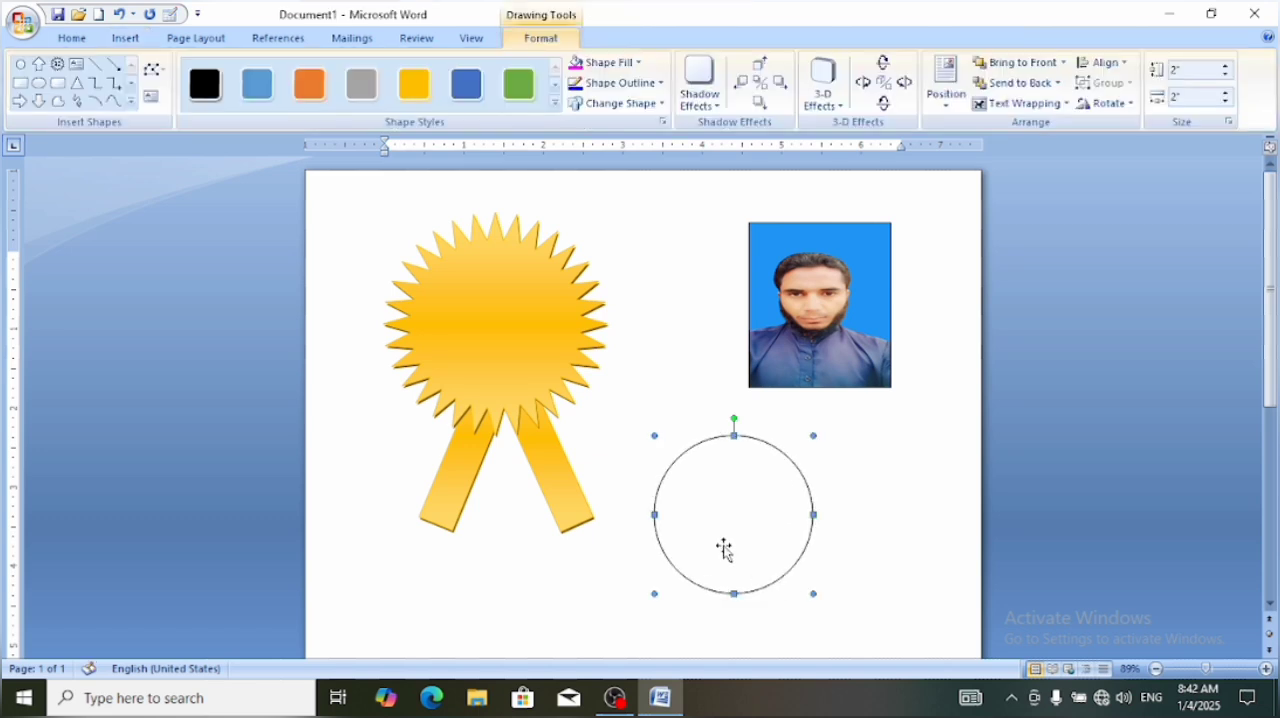
drag(722, 549, 491, 343)
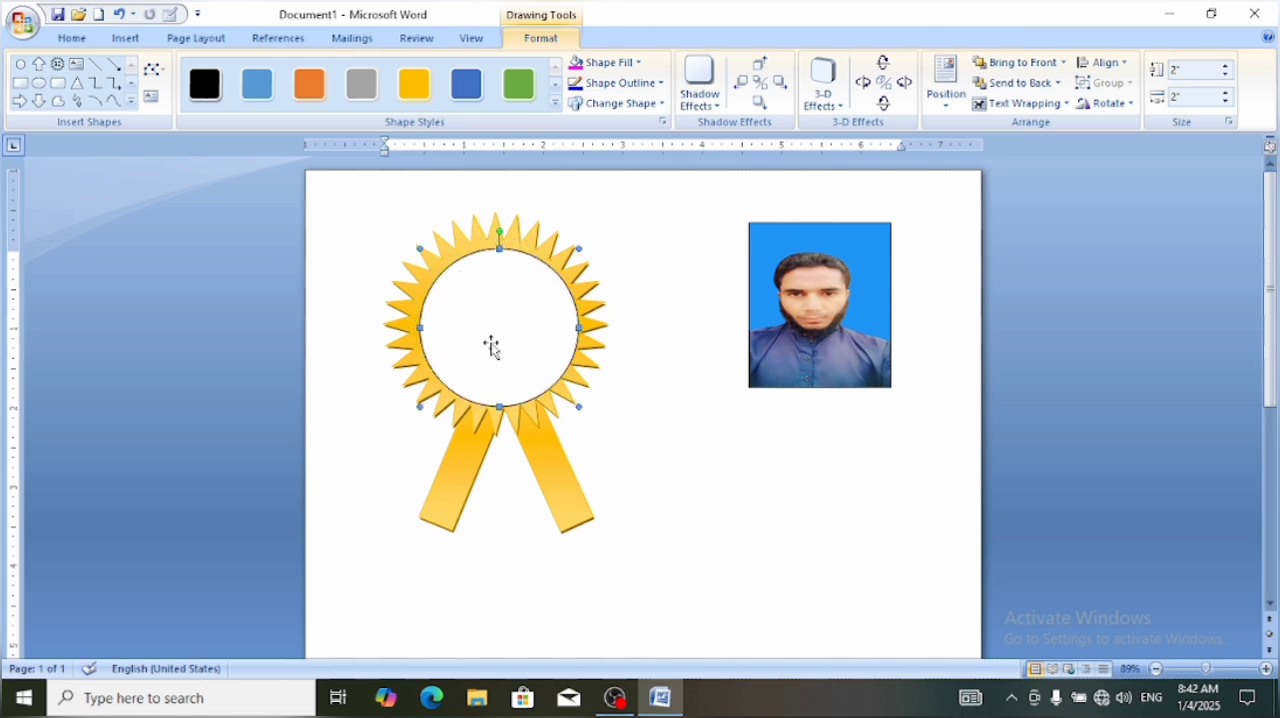
key(Delete)
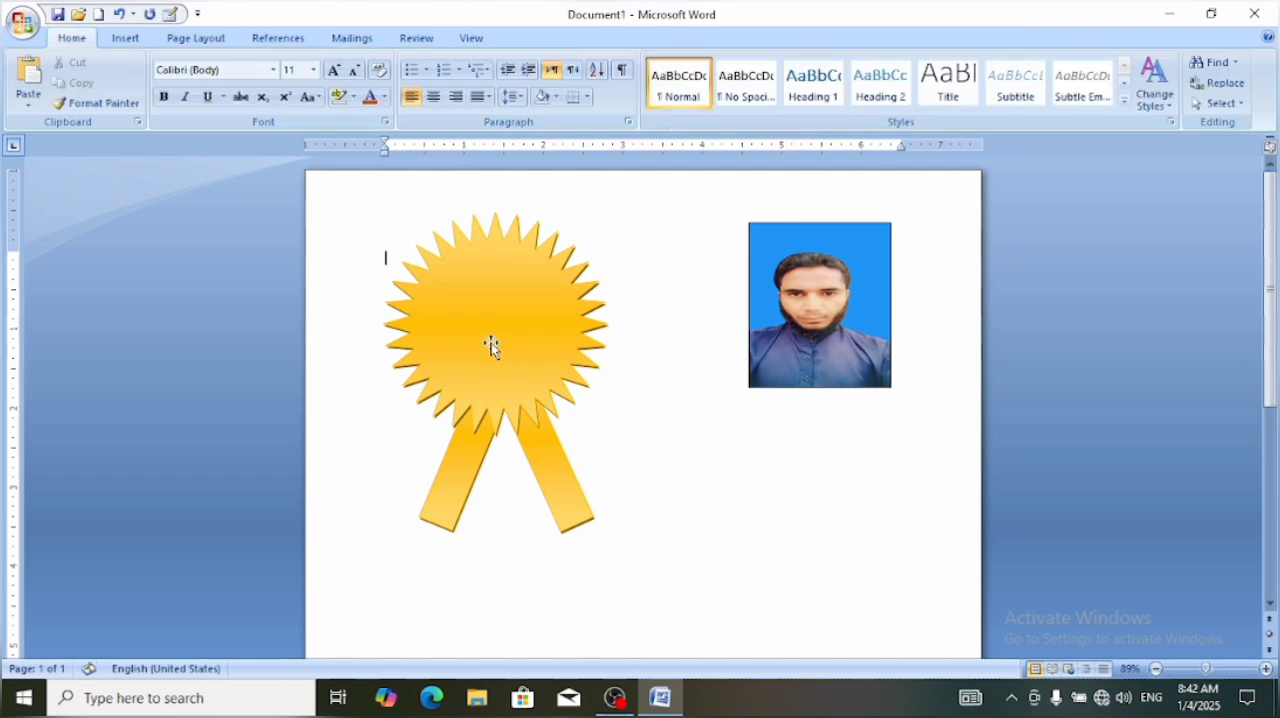
Draw a circle about 1.74" in diameter, centered on the star, and give it the blue horizontal-gradient shape style
click(458, 292)
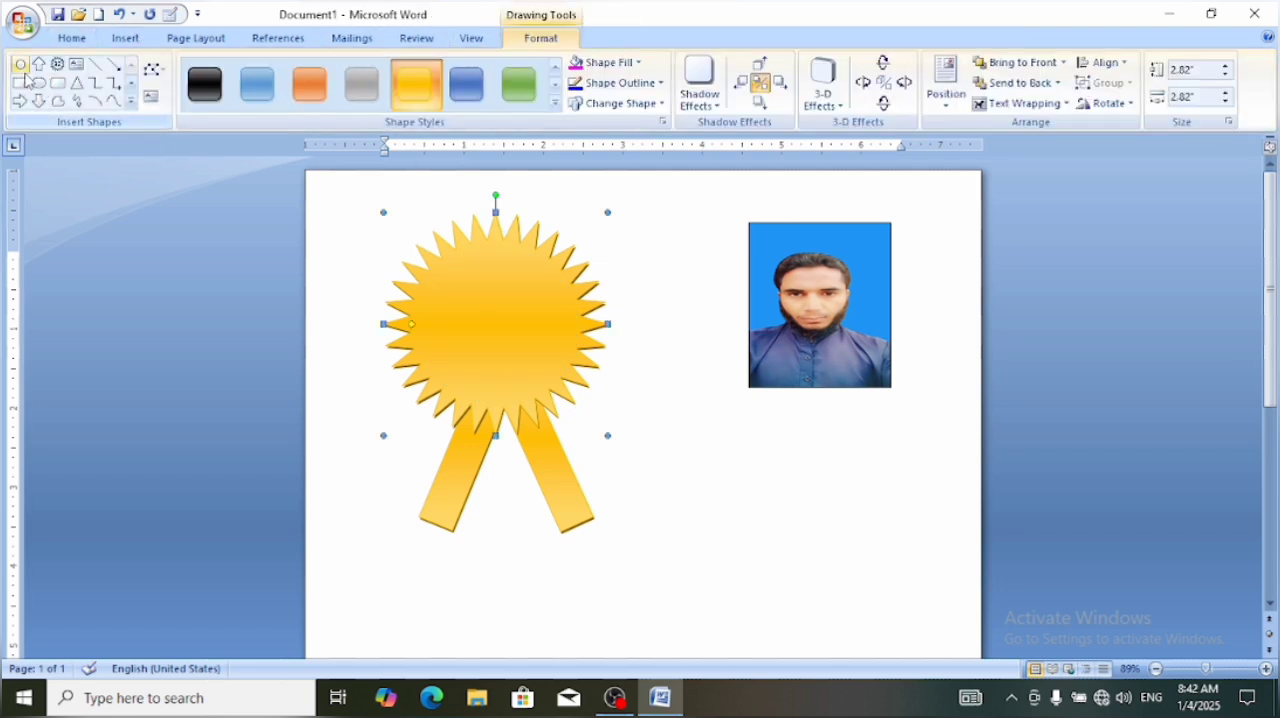
click(20, 64)
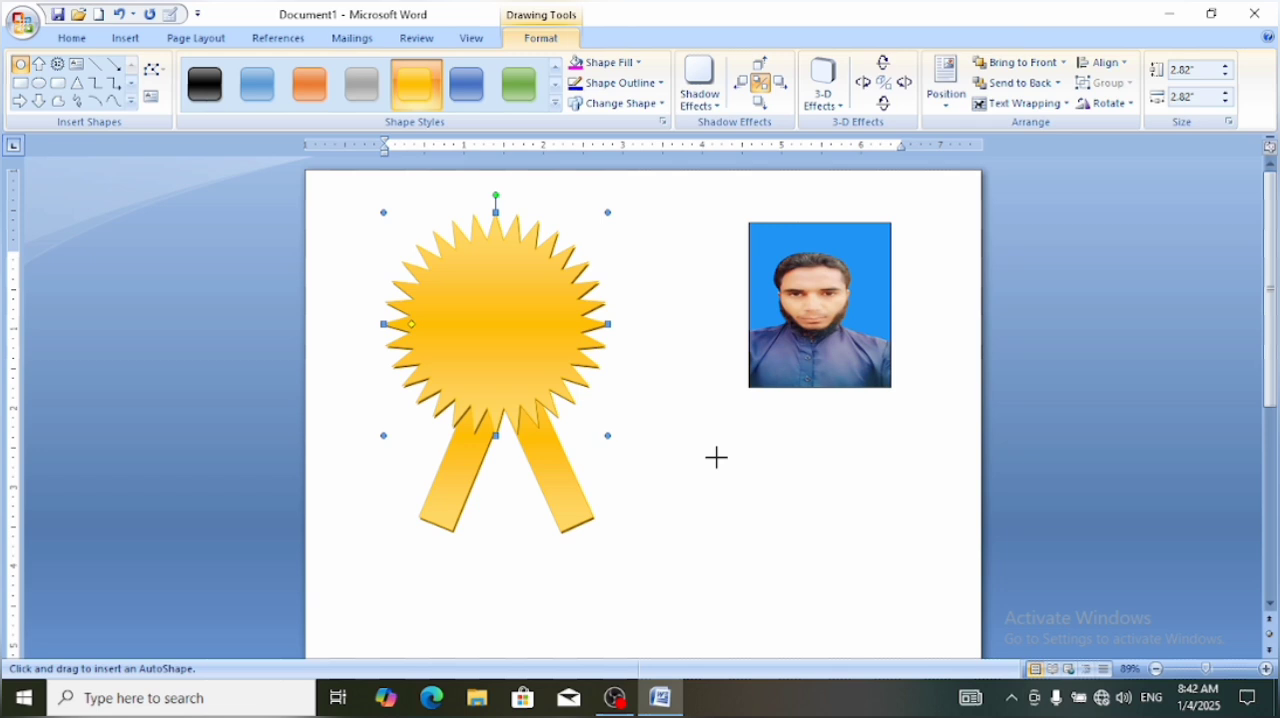
drag(716, 457, 803, 596)
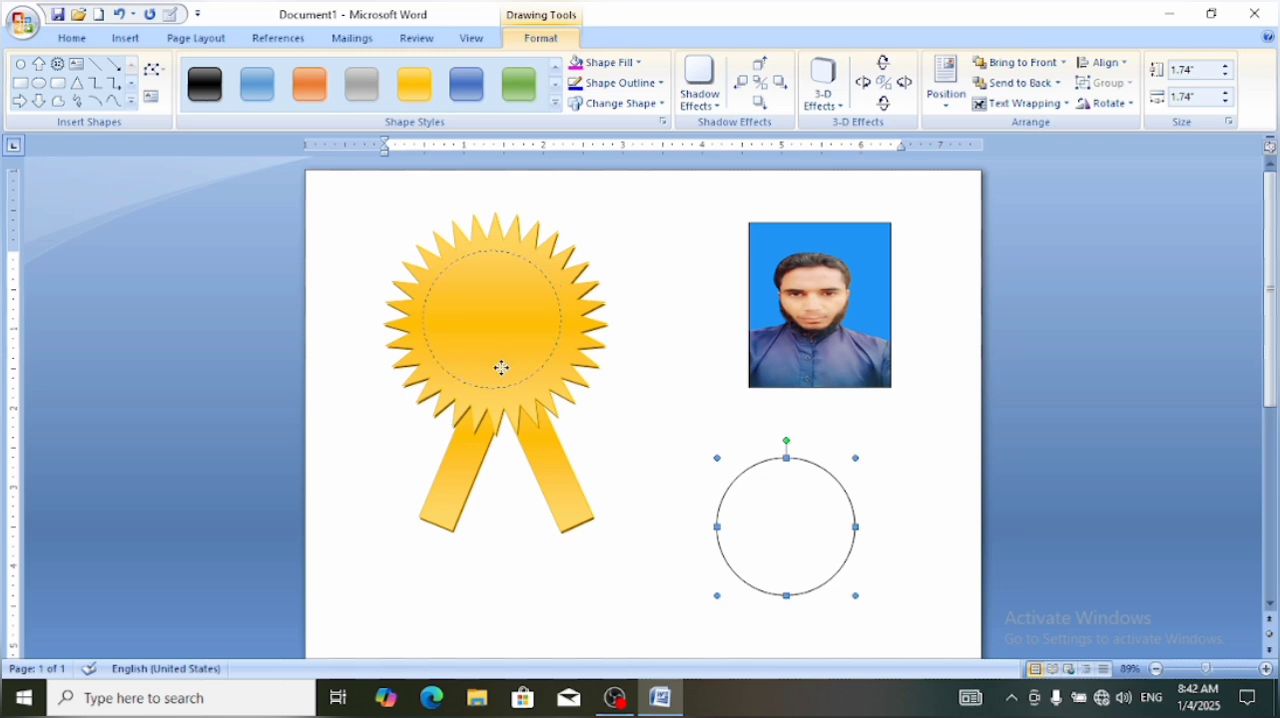
drag(501, 368, 507, 380)
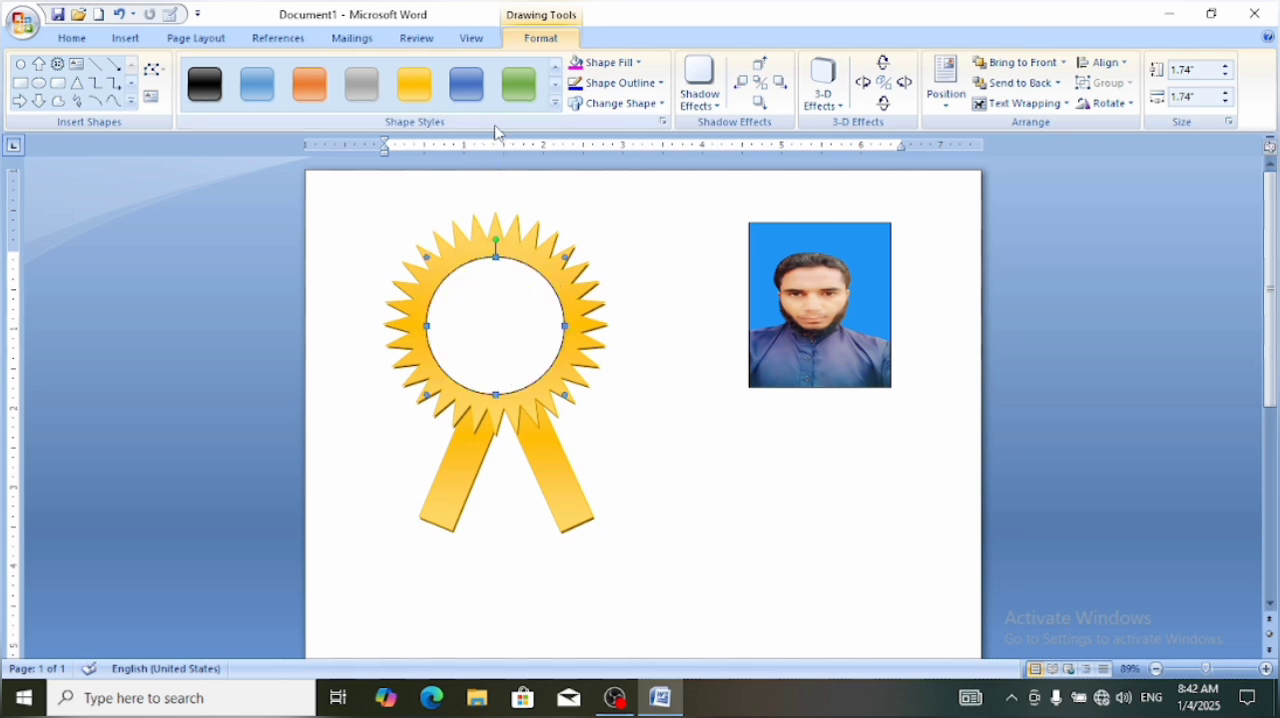
click(466, 95)
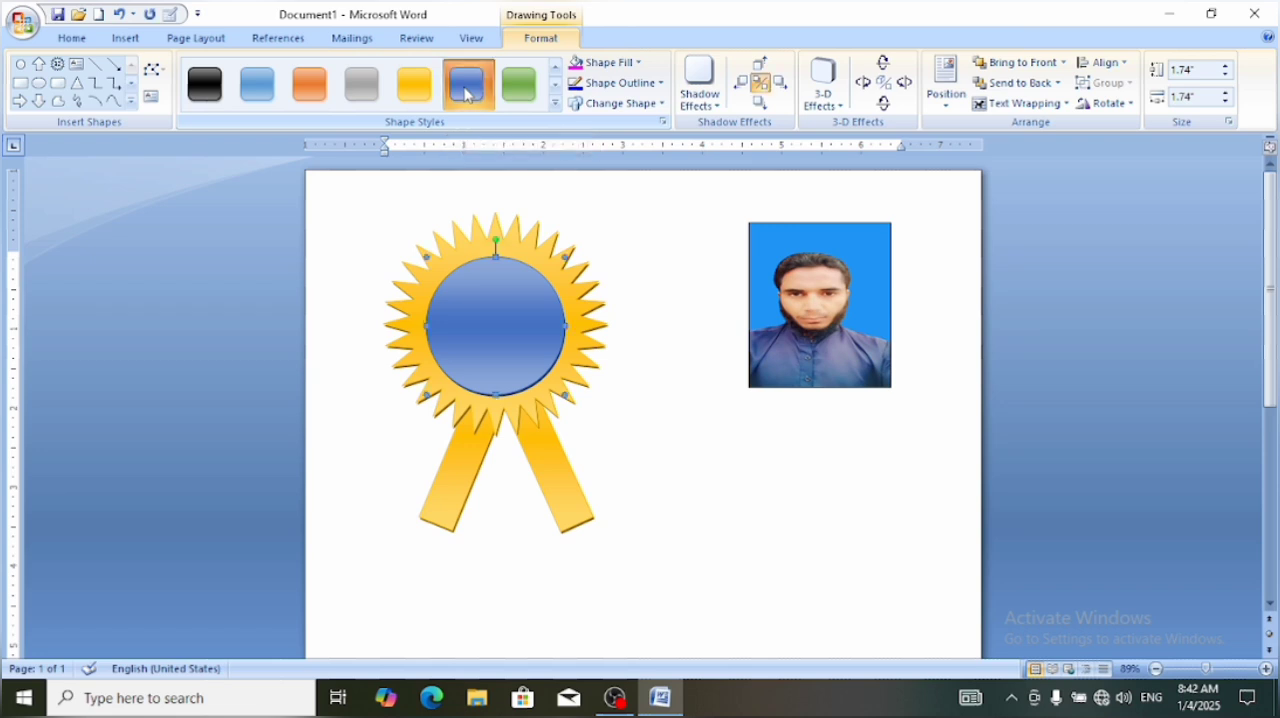
click(788, 518)
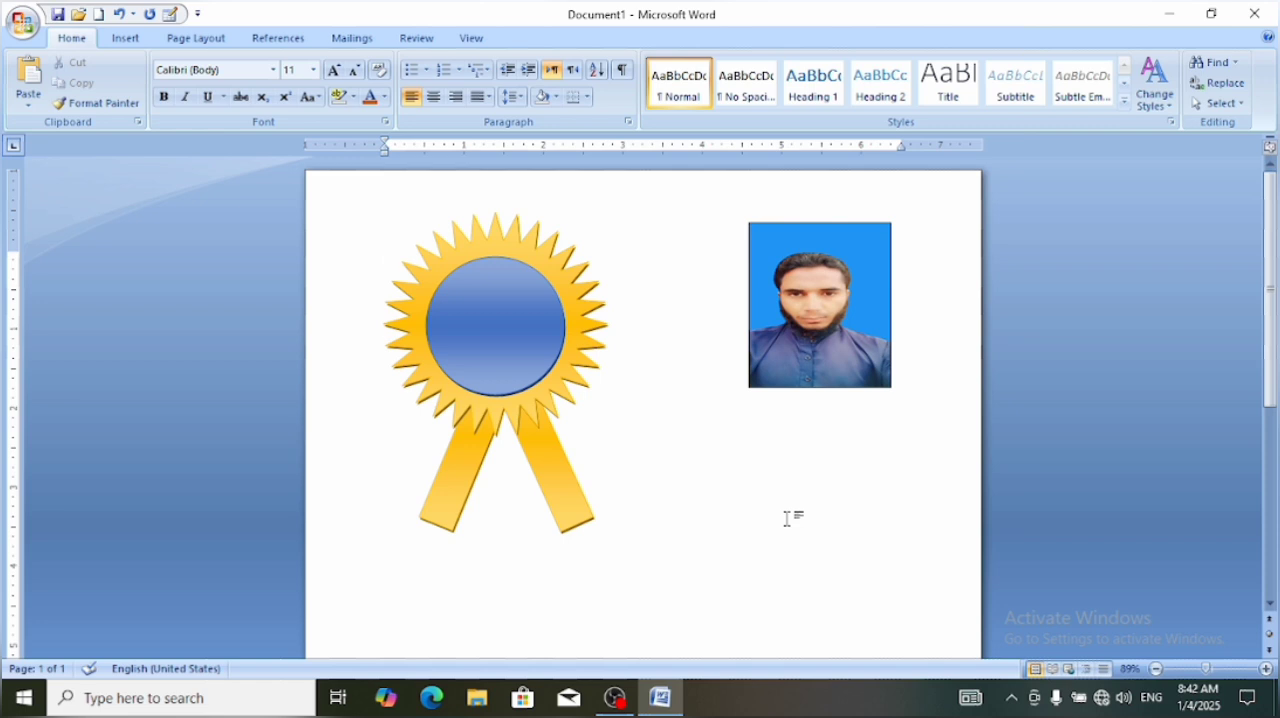
click(128, 40)
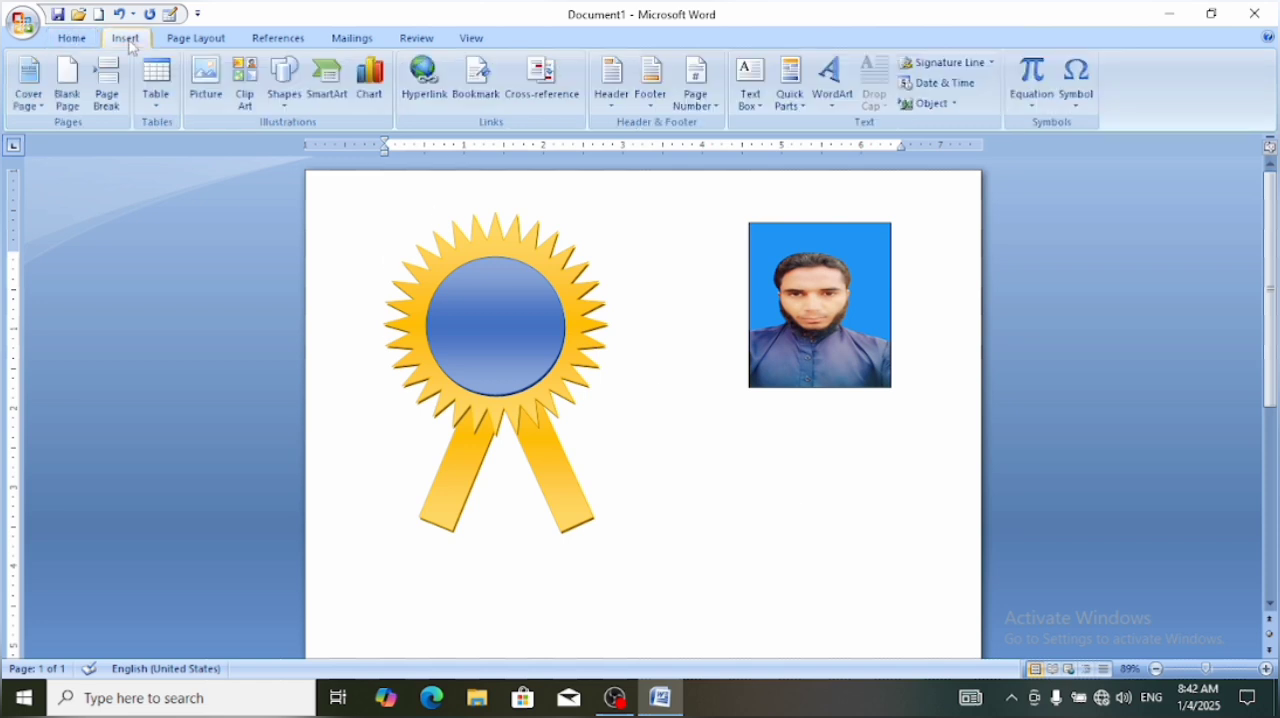
click(287, 118)
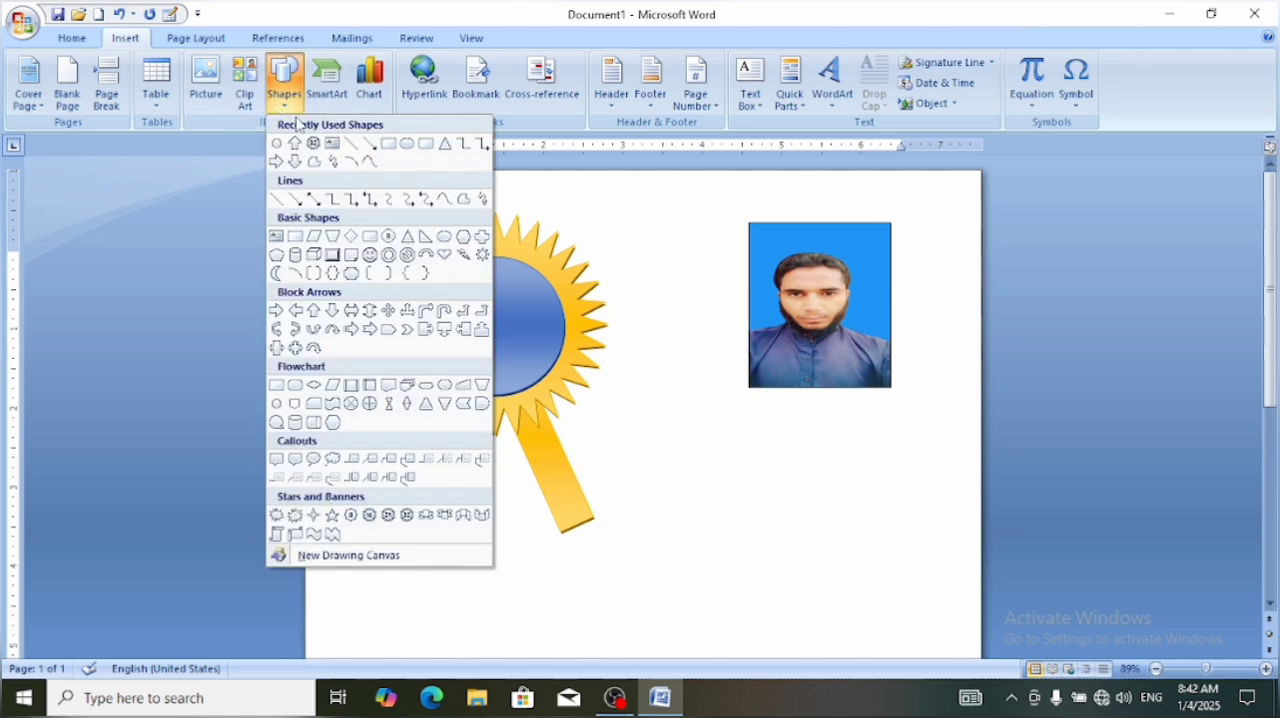
click(521, 317)
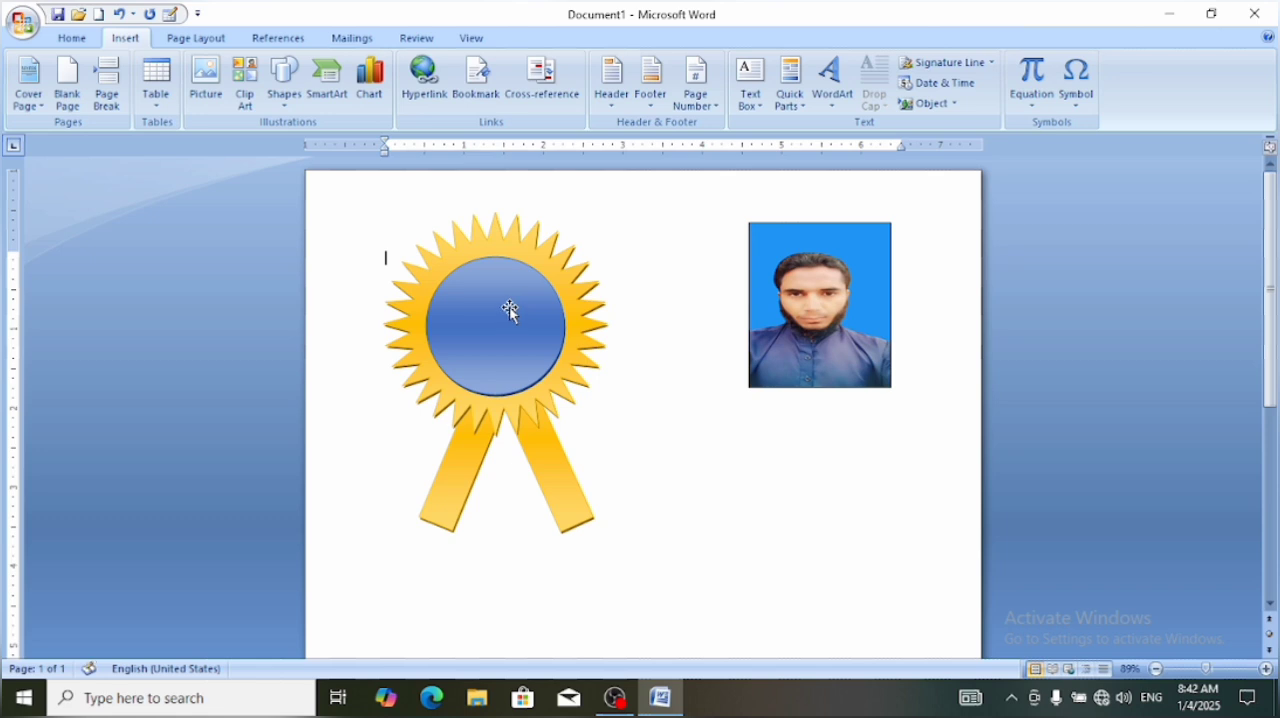
Delete the circle, the star, both gold arrows and the picture-filled rectangle from the page
click(490, 311)
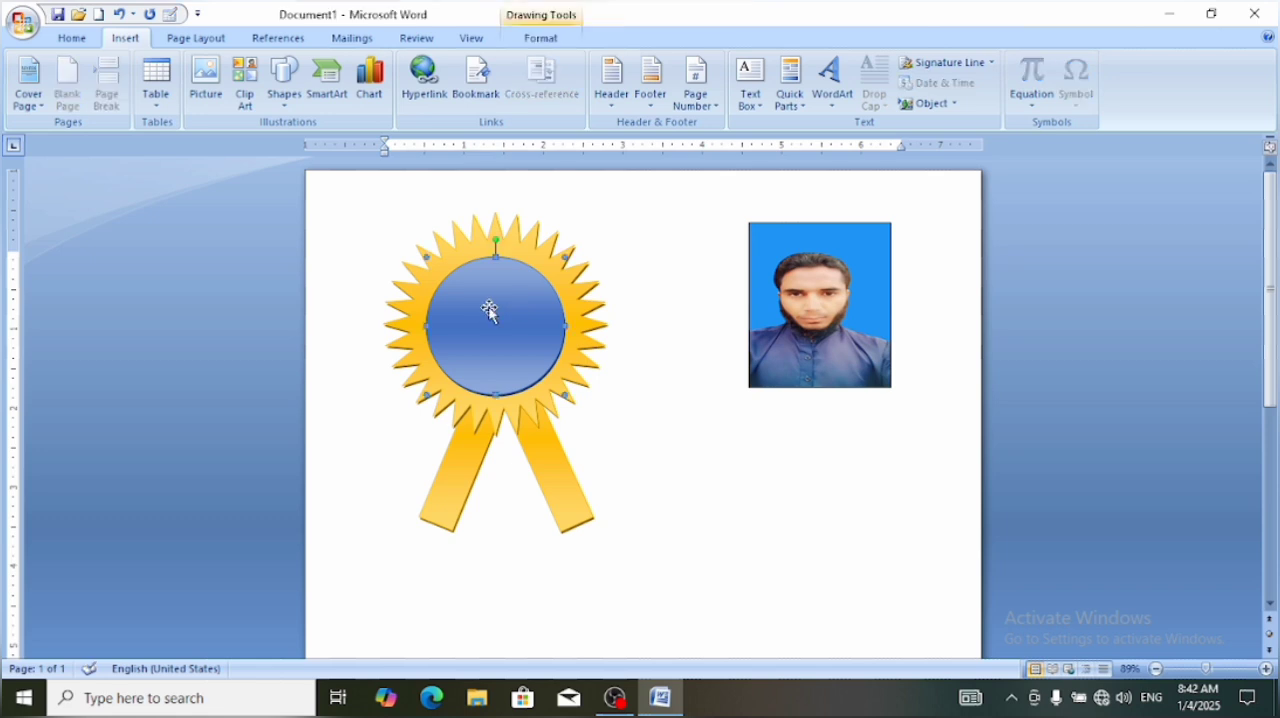
key(Delete)
click(490, 311)
key(Delete)
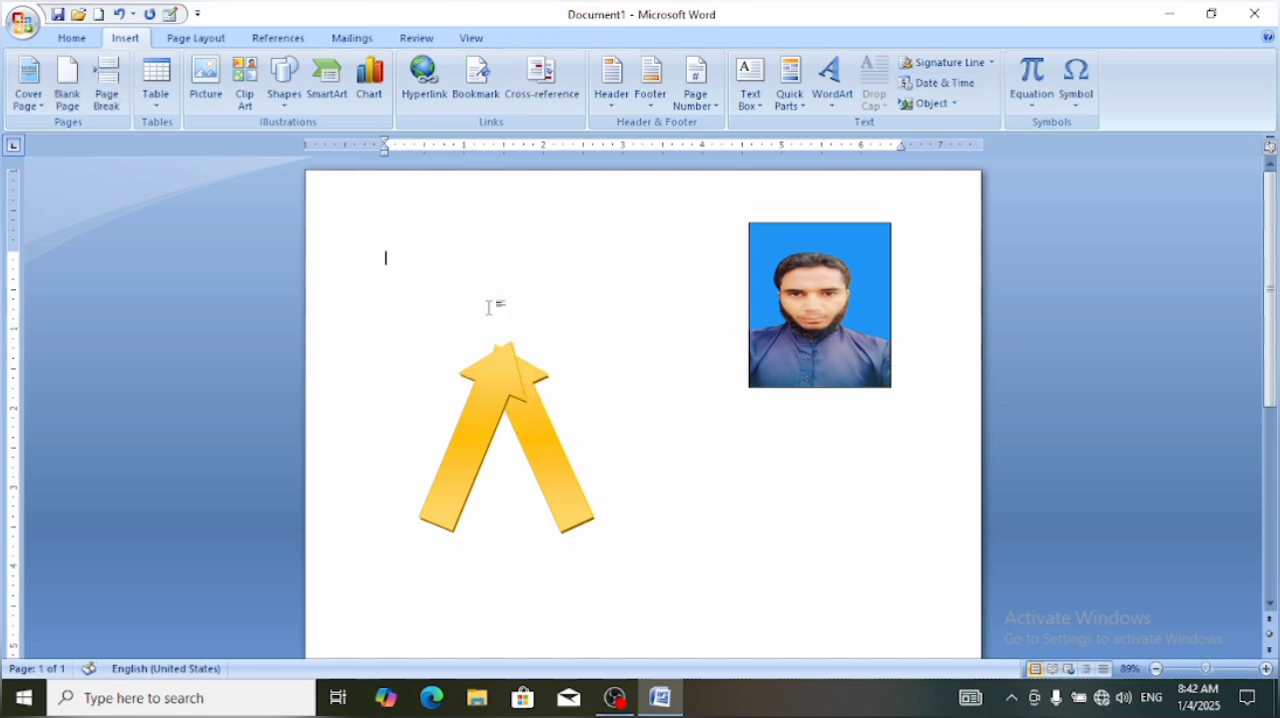
click(494, 352)
key(Delete)
click(522, 378)
key(Delete)
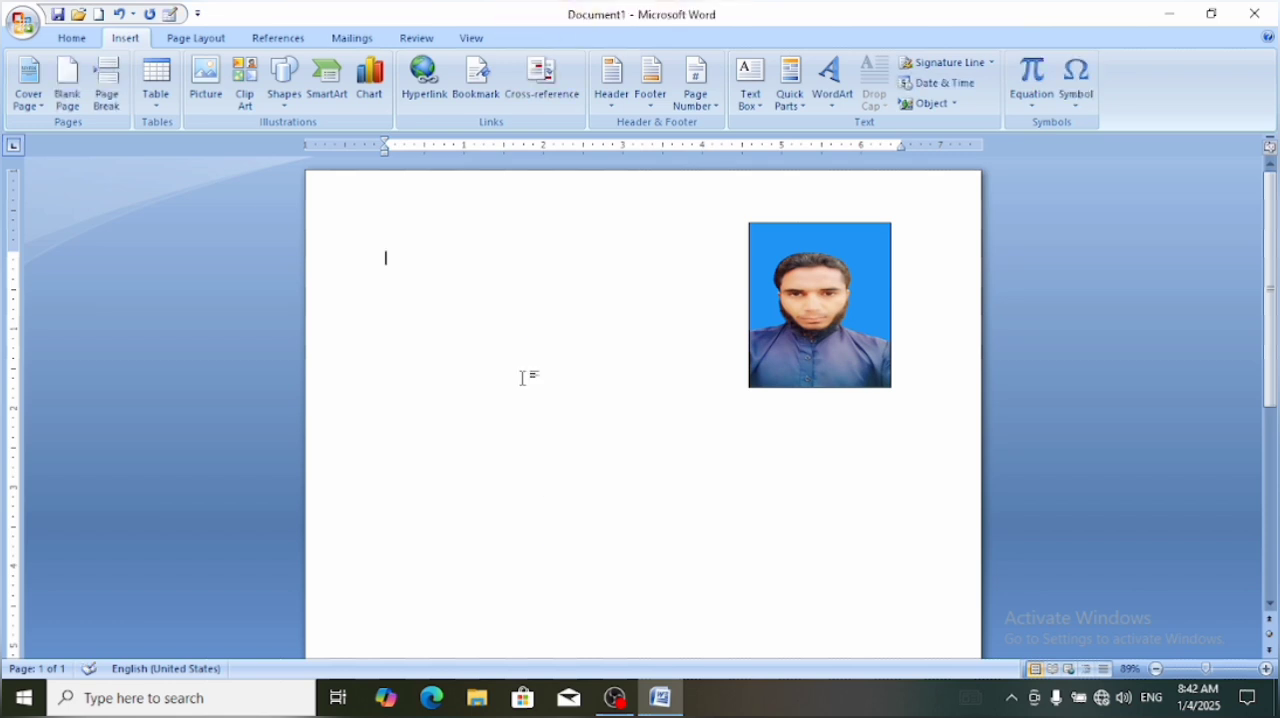
click(828, 264)
key(Delete)
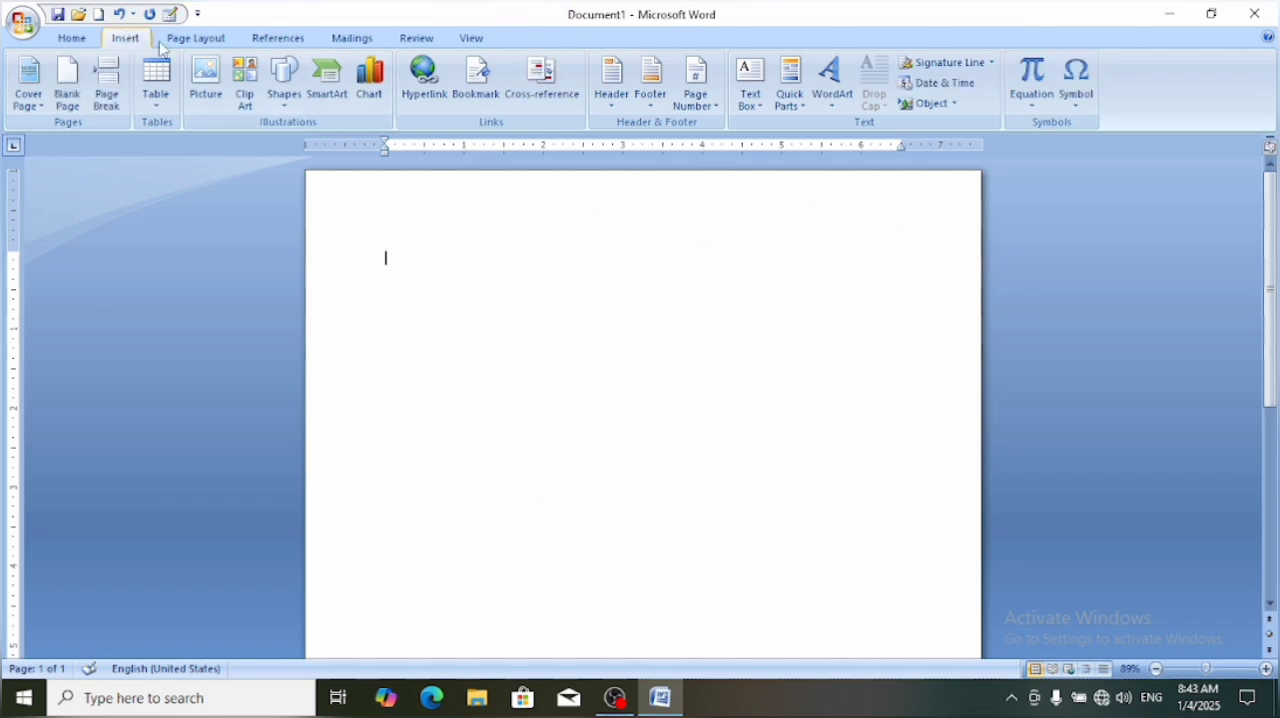
Draw a square about 2.49" by 2.49" near the upper middle of the empty page
click(288, 104)
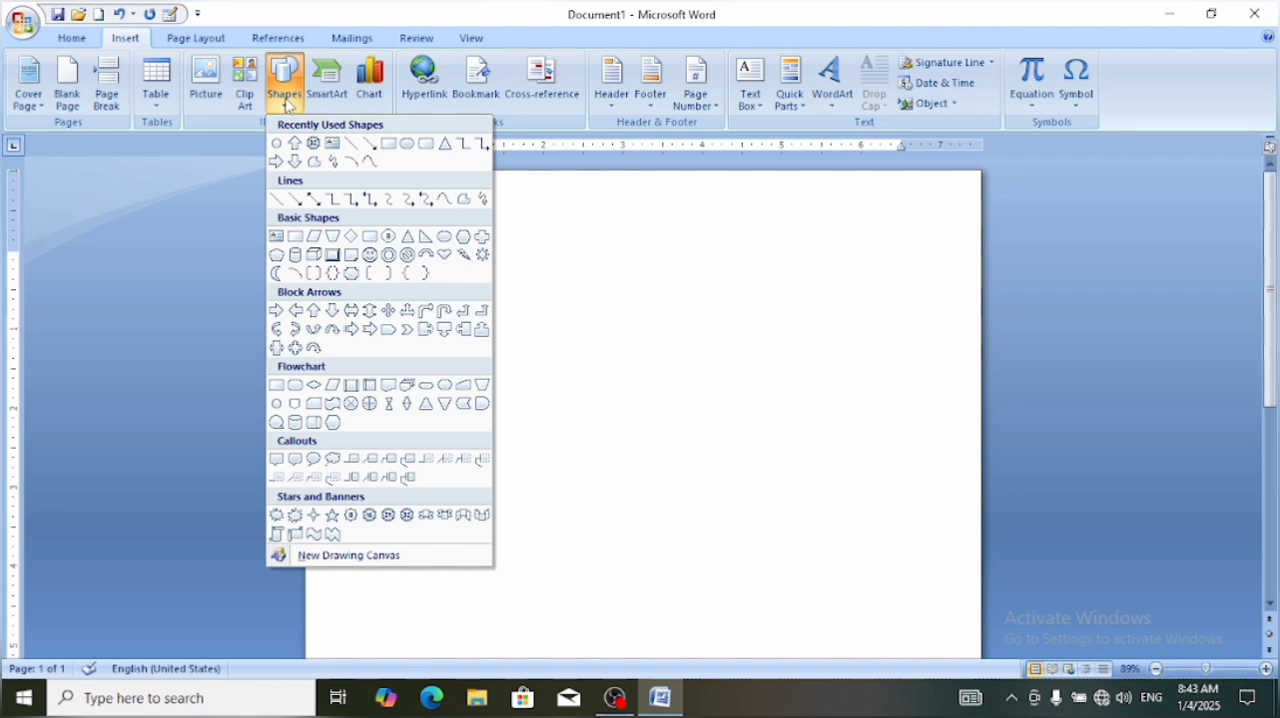
click(388, 145)
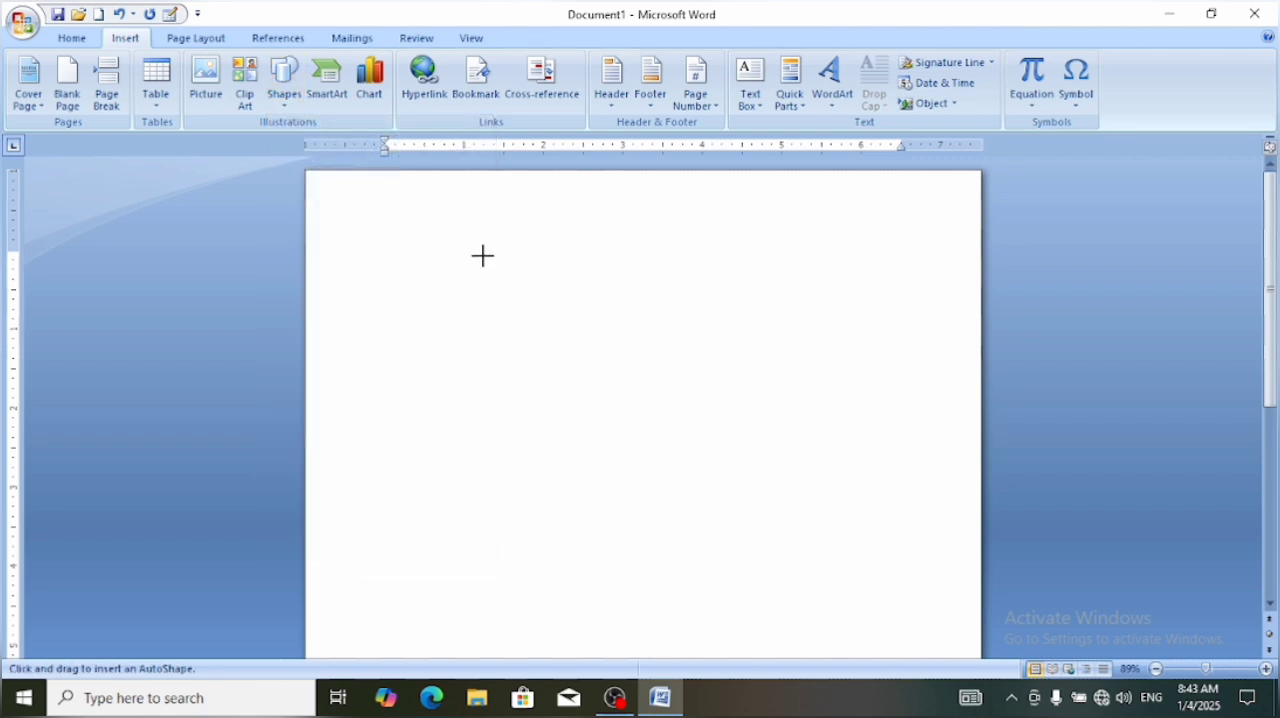
mouse_move(483, 256)
mouse_down()
mouse_move(537, 343)
mouse_move(645, 455)
mouse_up()
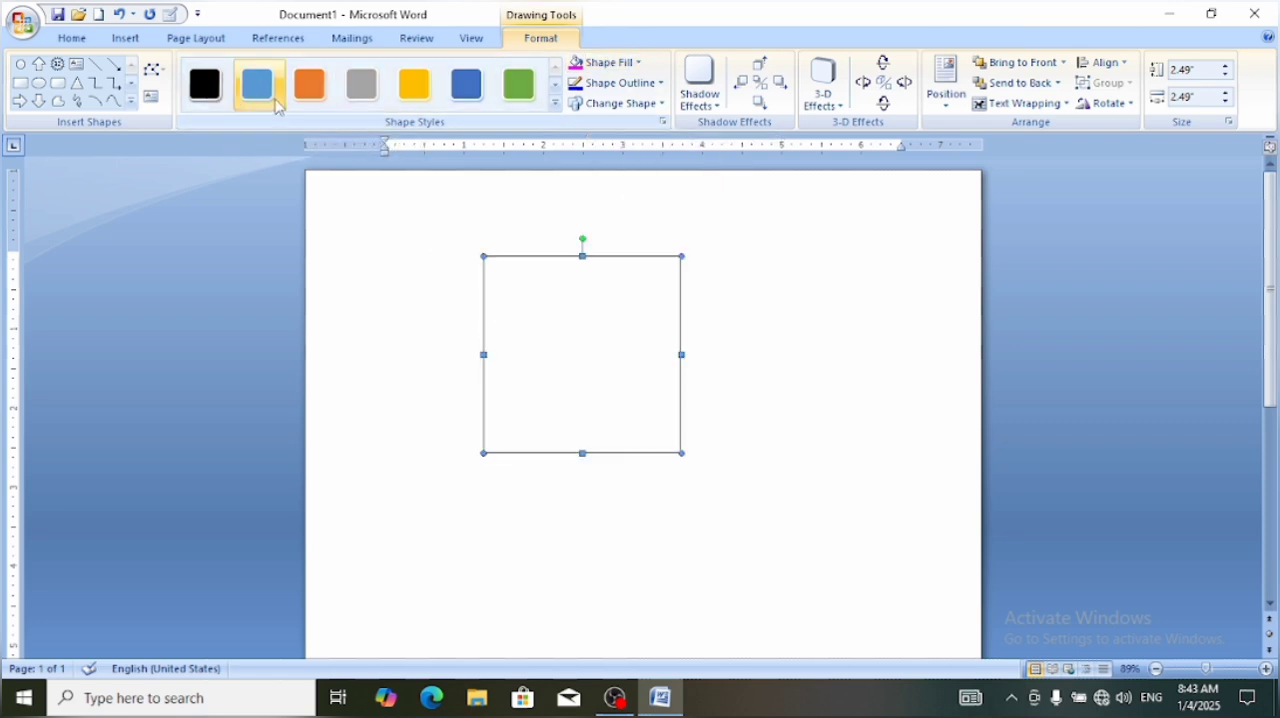
Apply the gold horizontal-gradient shape style to the square
click(362, 84)
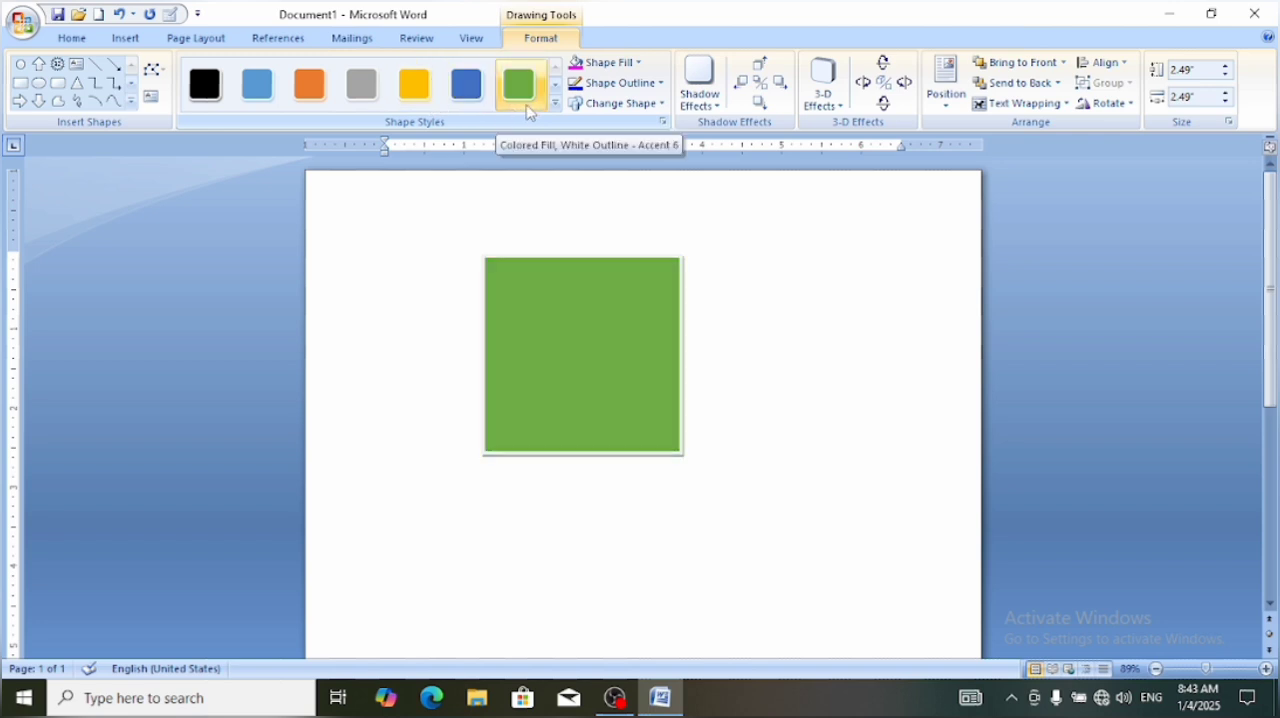
click(637, 64)
click(637, 64)
click(637, 64)
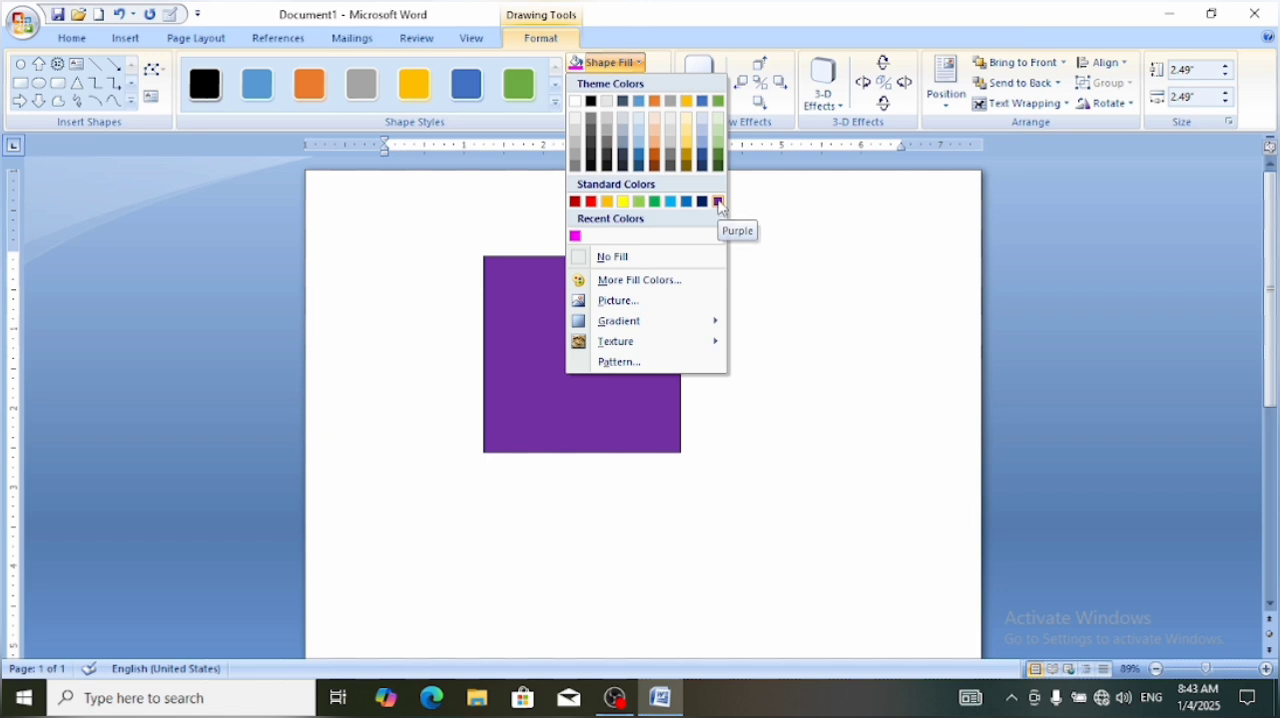
click(814, 289)
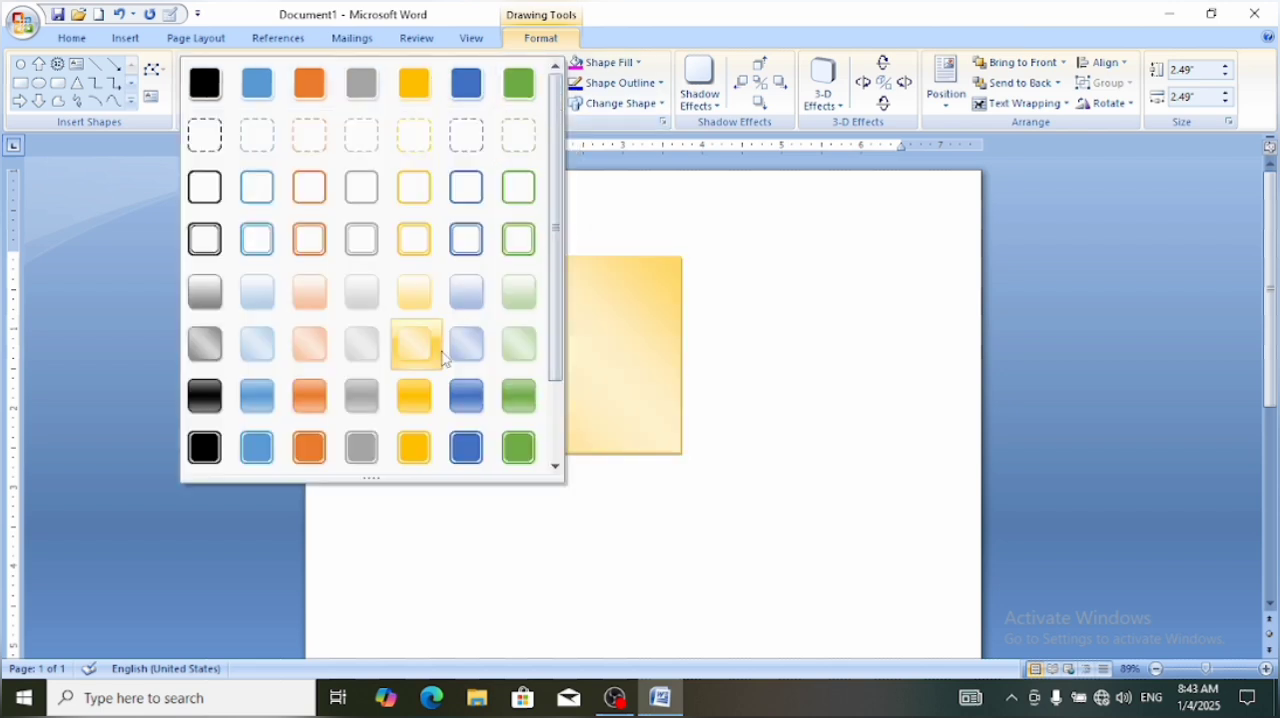
click(416, 397)
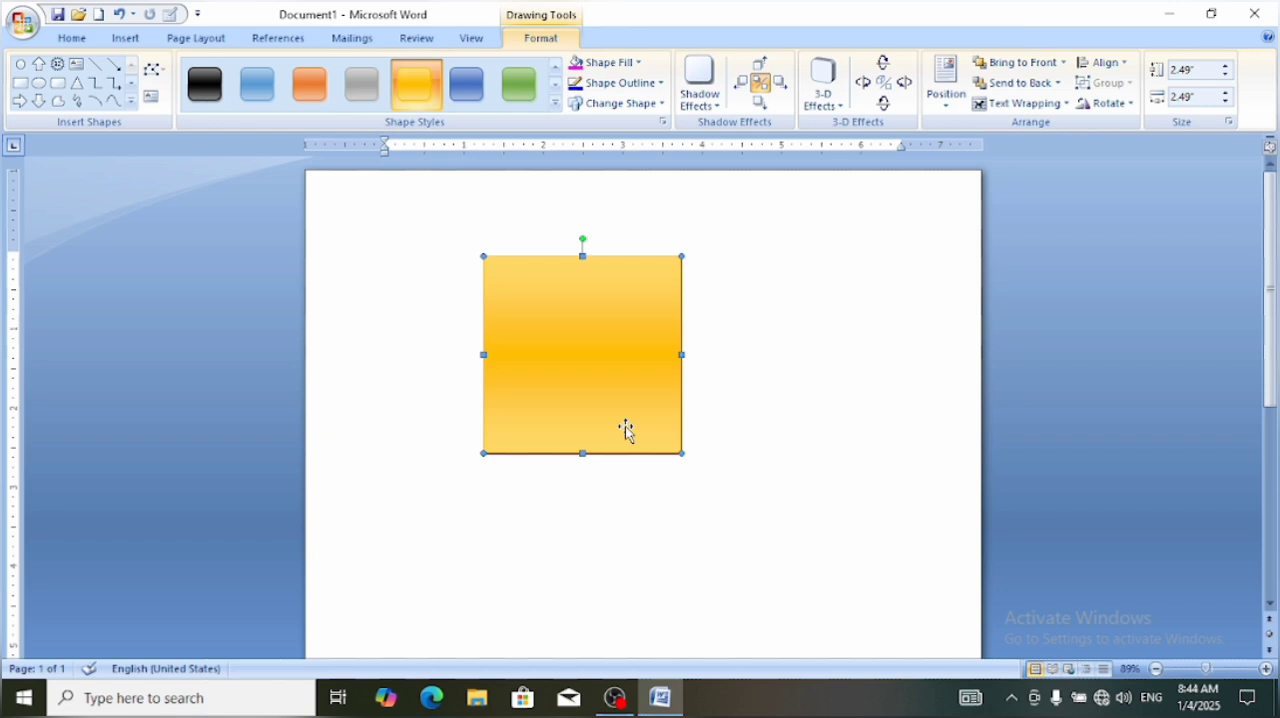
Give the gold square a purple outline with a weight of 6 pt
click(460, 518)
click(542, 272)
click(660, 84)
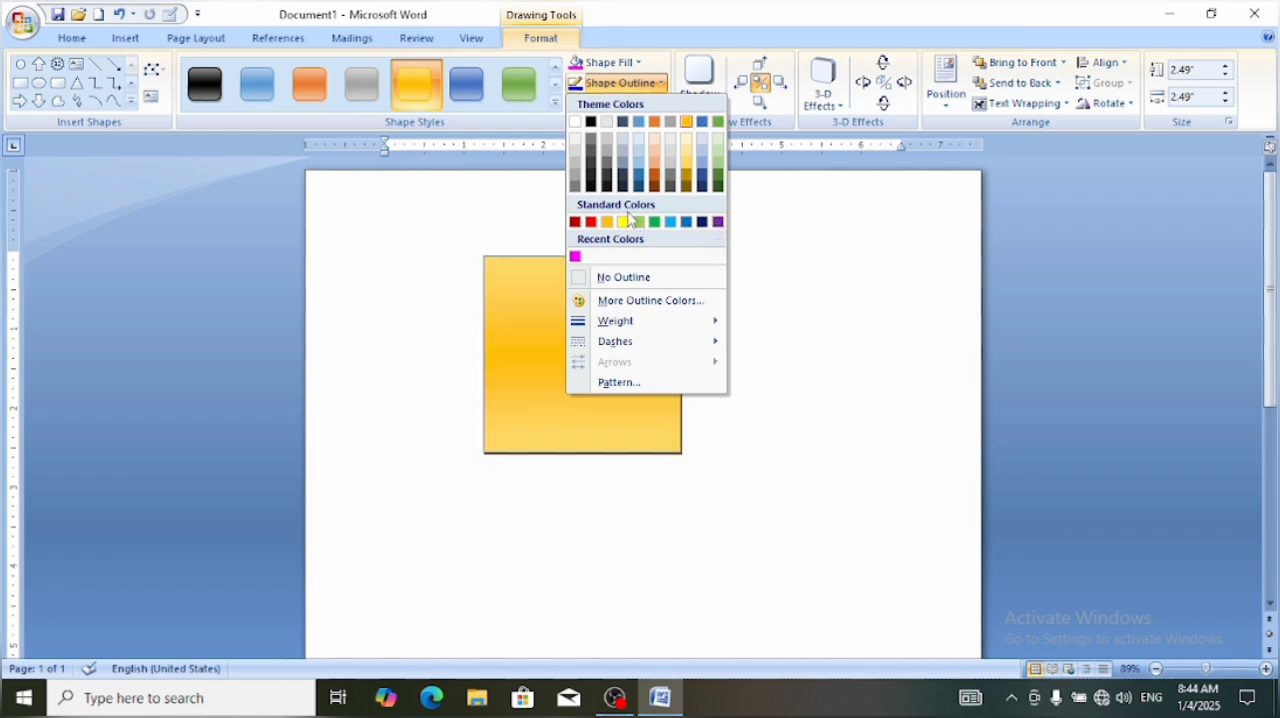
click(720, 226)
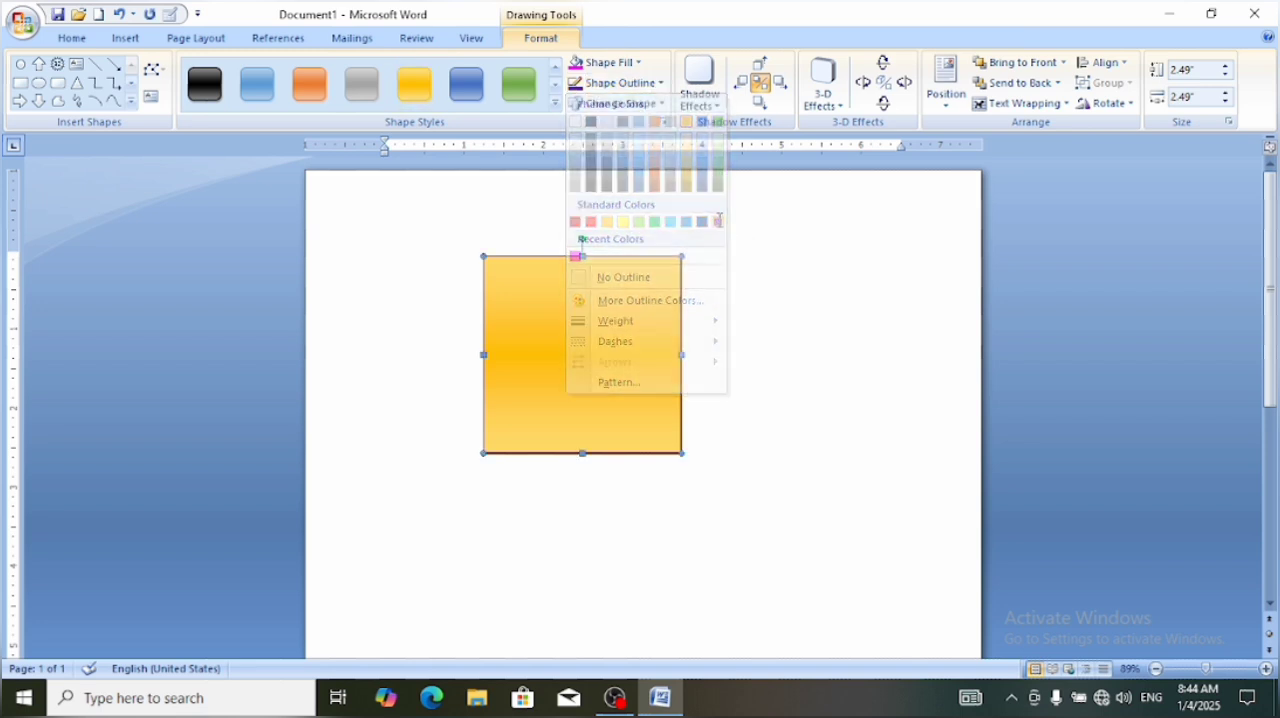
click(661, 85)
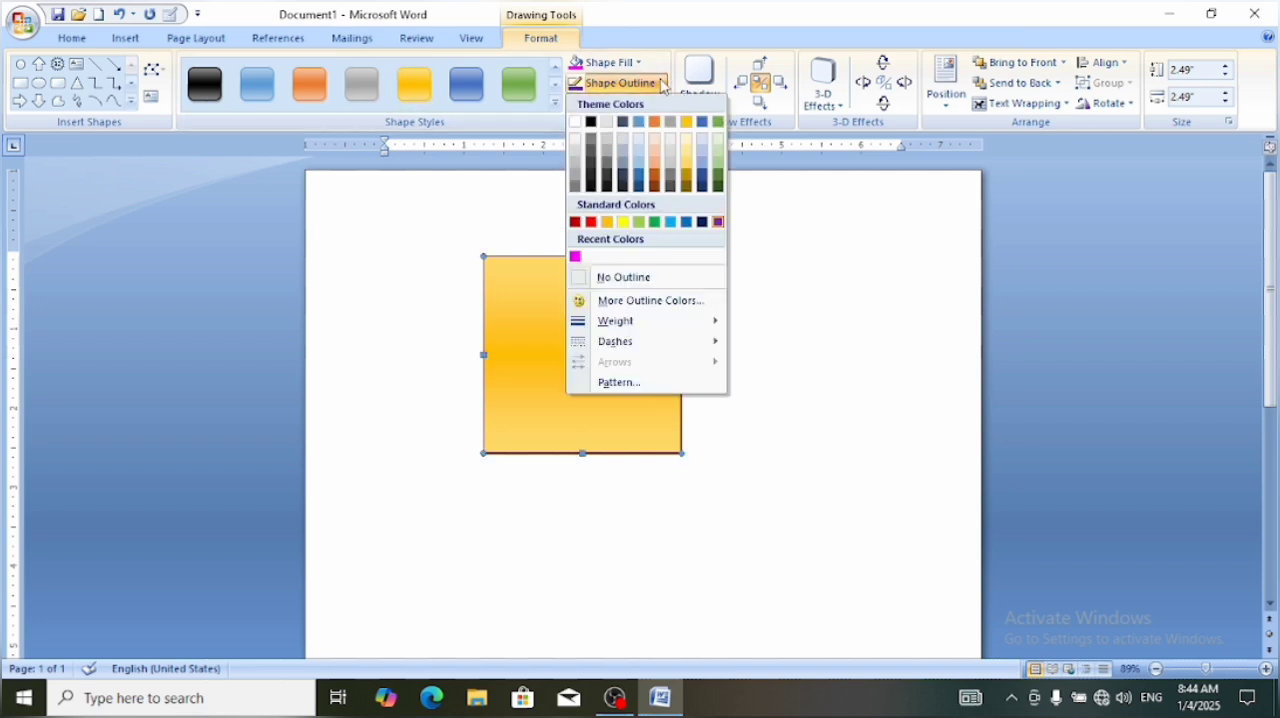
mouse_move(638, 321)
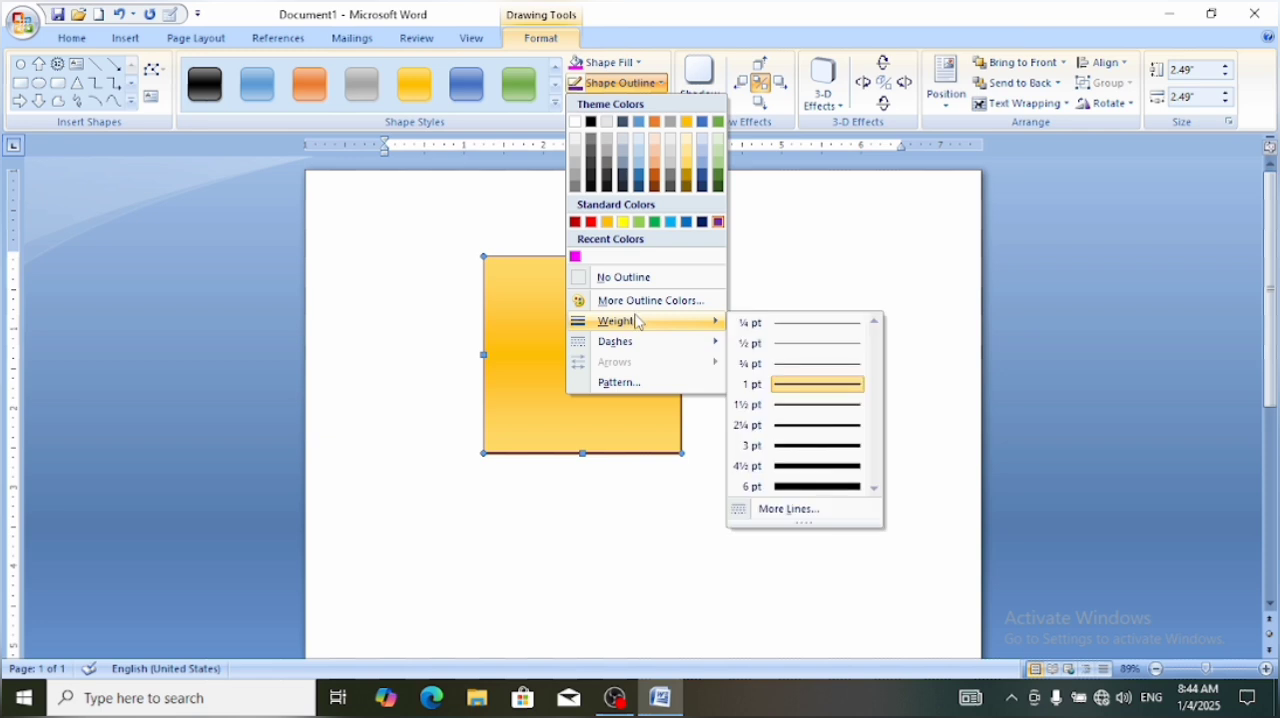
click(830, 487)
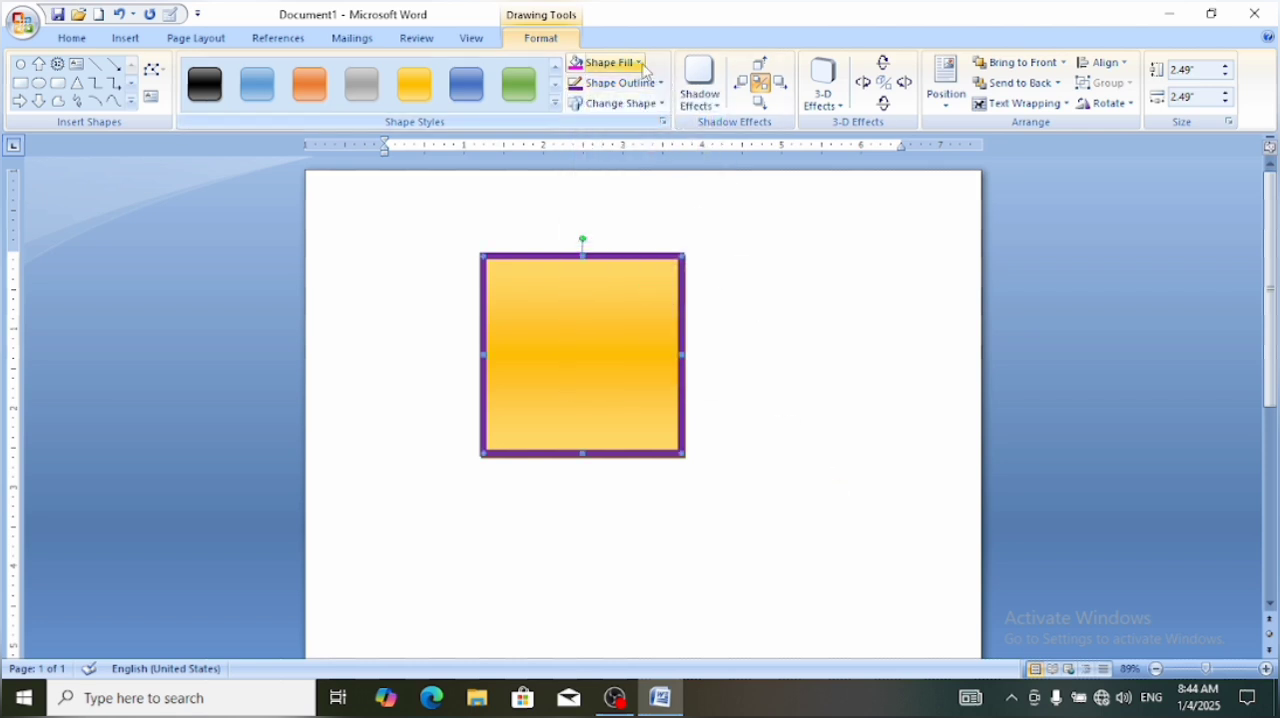
click(643, 68)
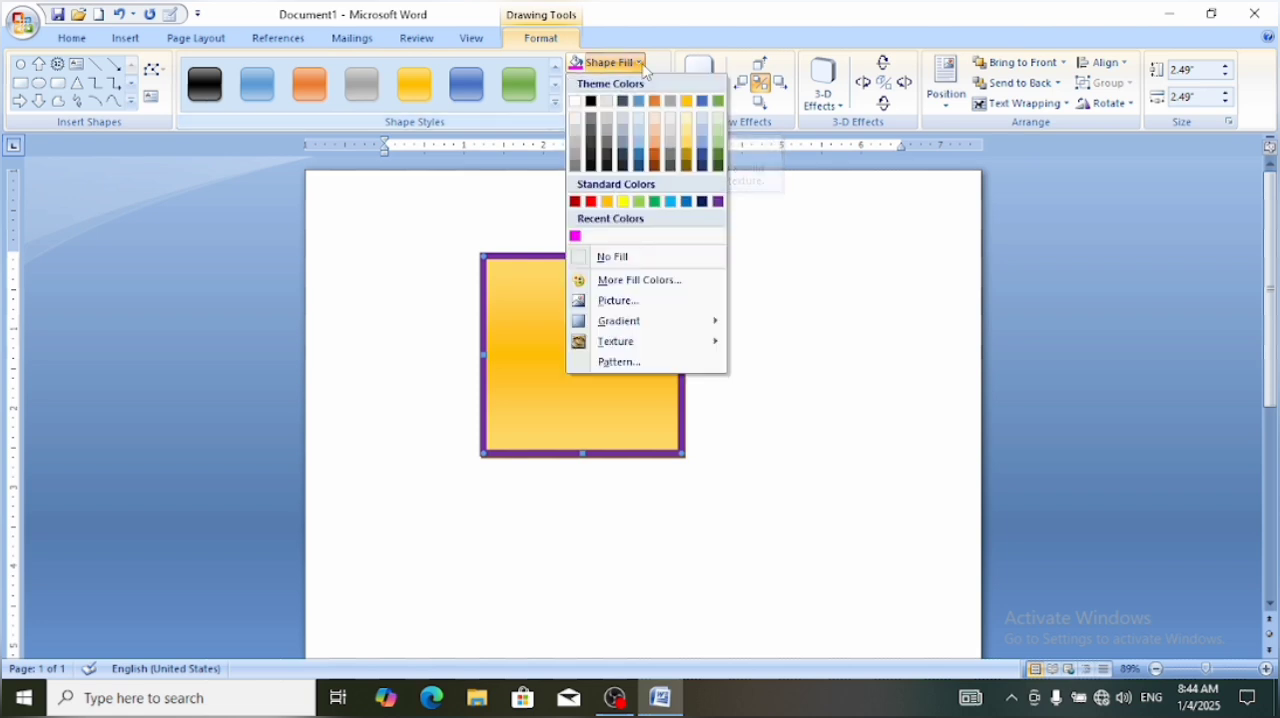
mouse_move(604, 343)
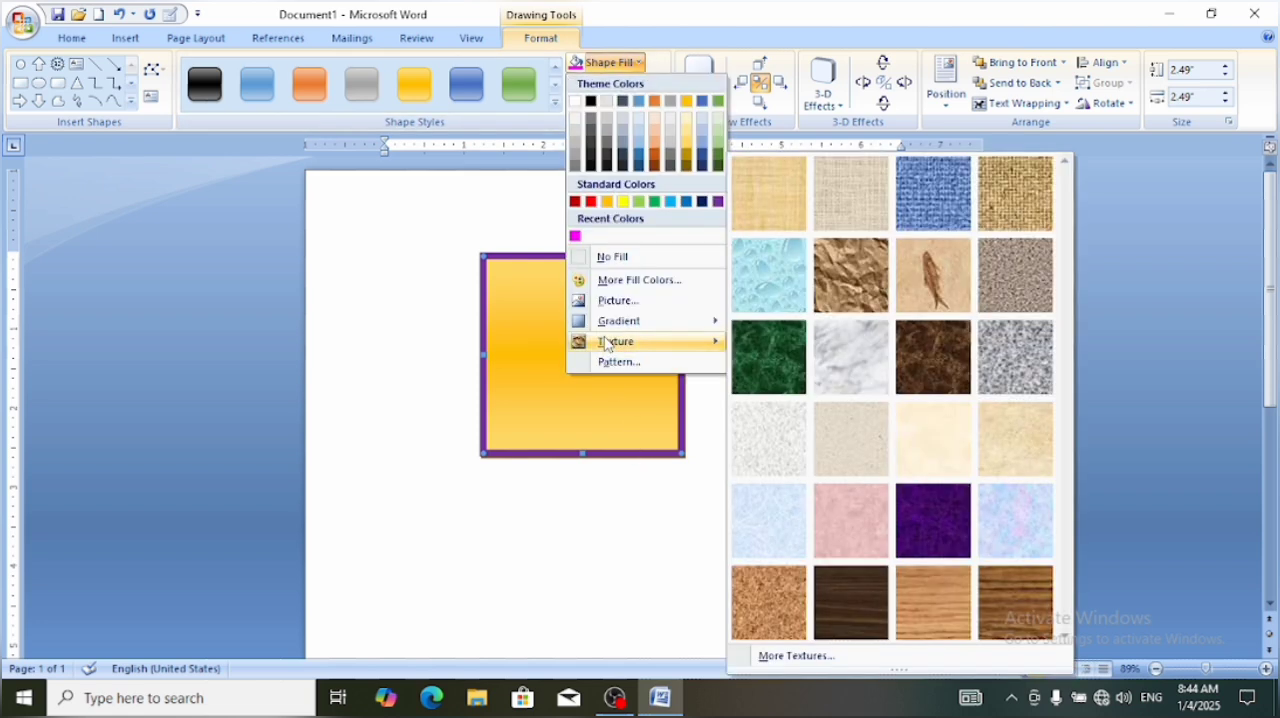
click(484, 243)
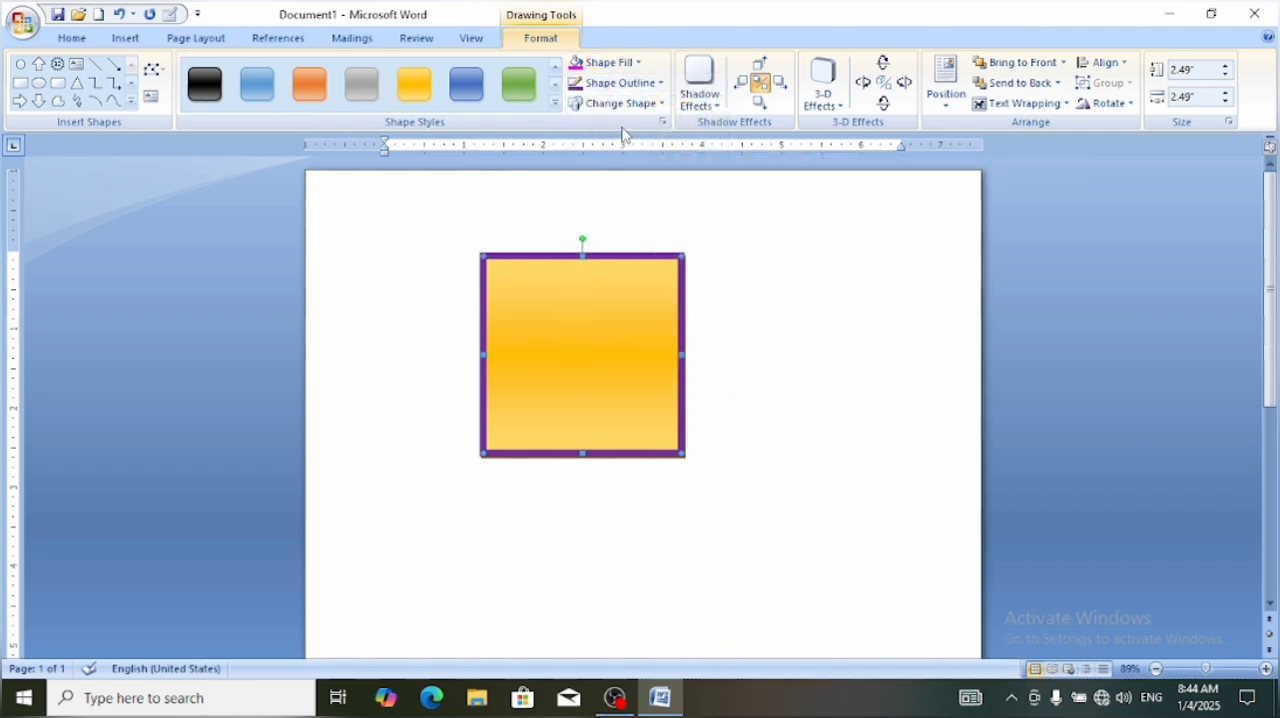
Apply the 30% line pattern with a purple foreground to the square's outline
click(620, 83)
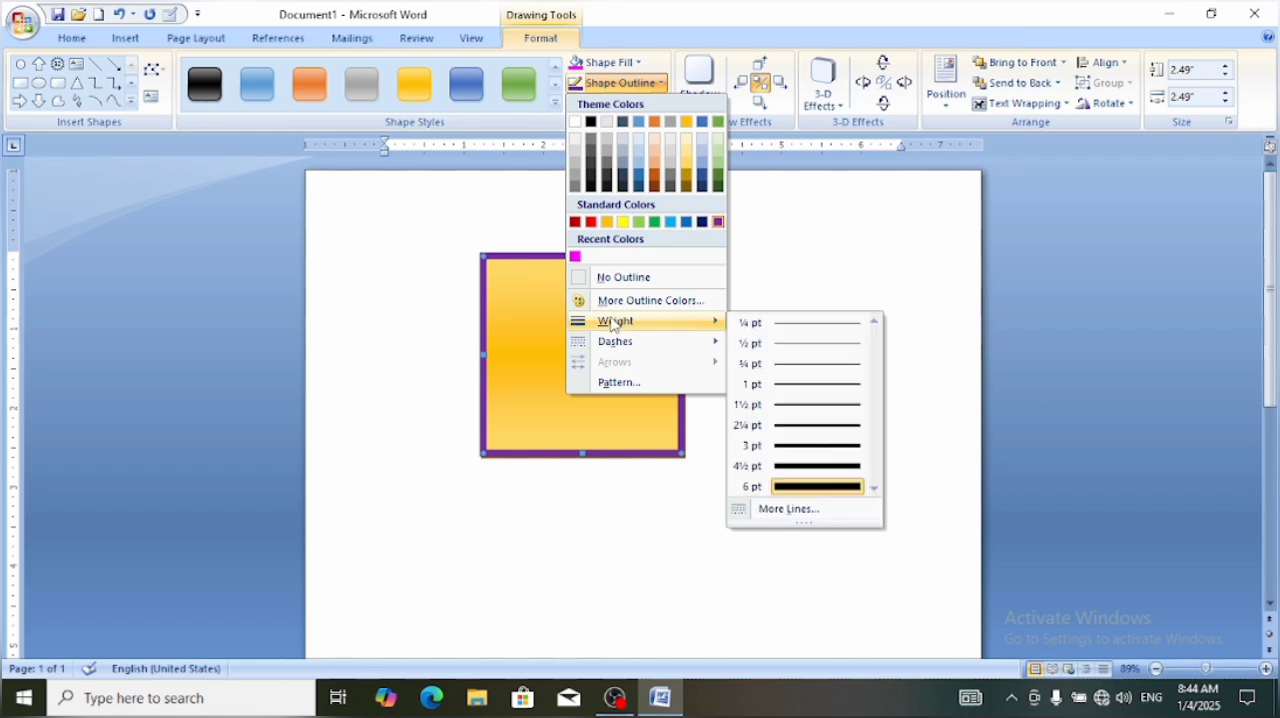
click(620, 381)
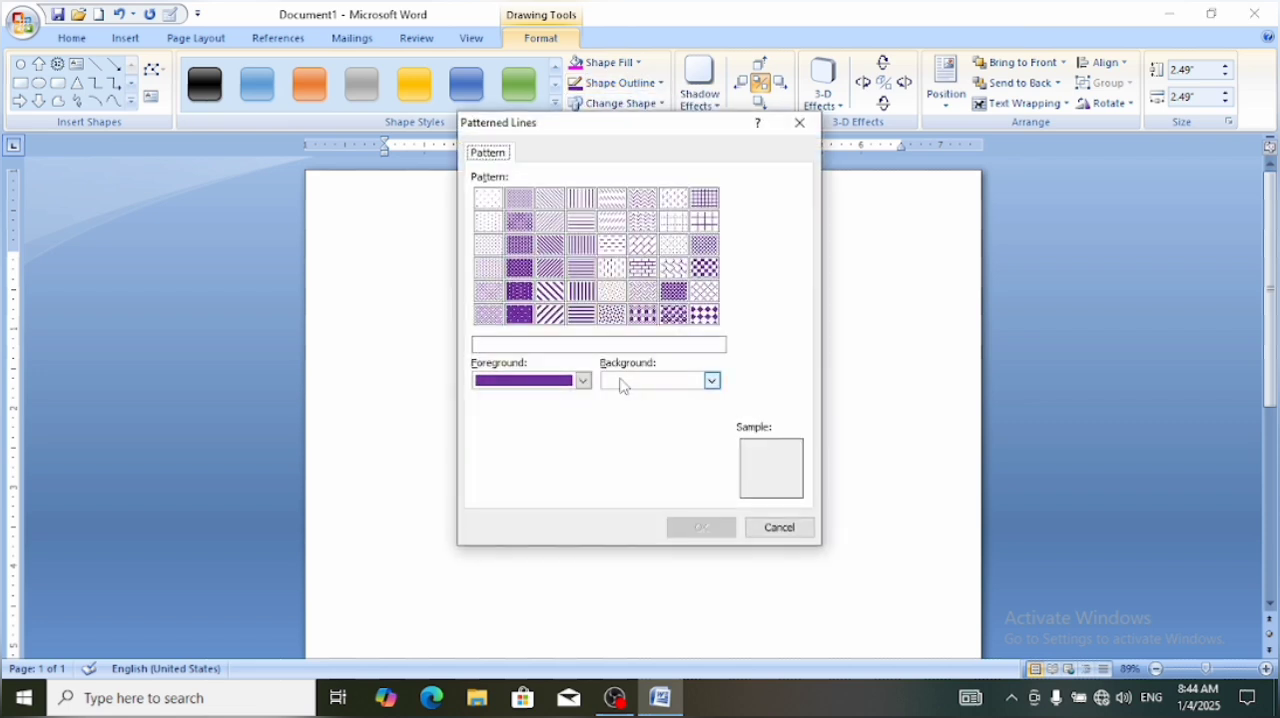
click(489, 291)
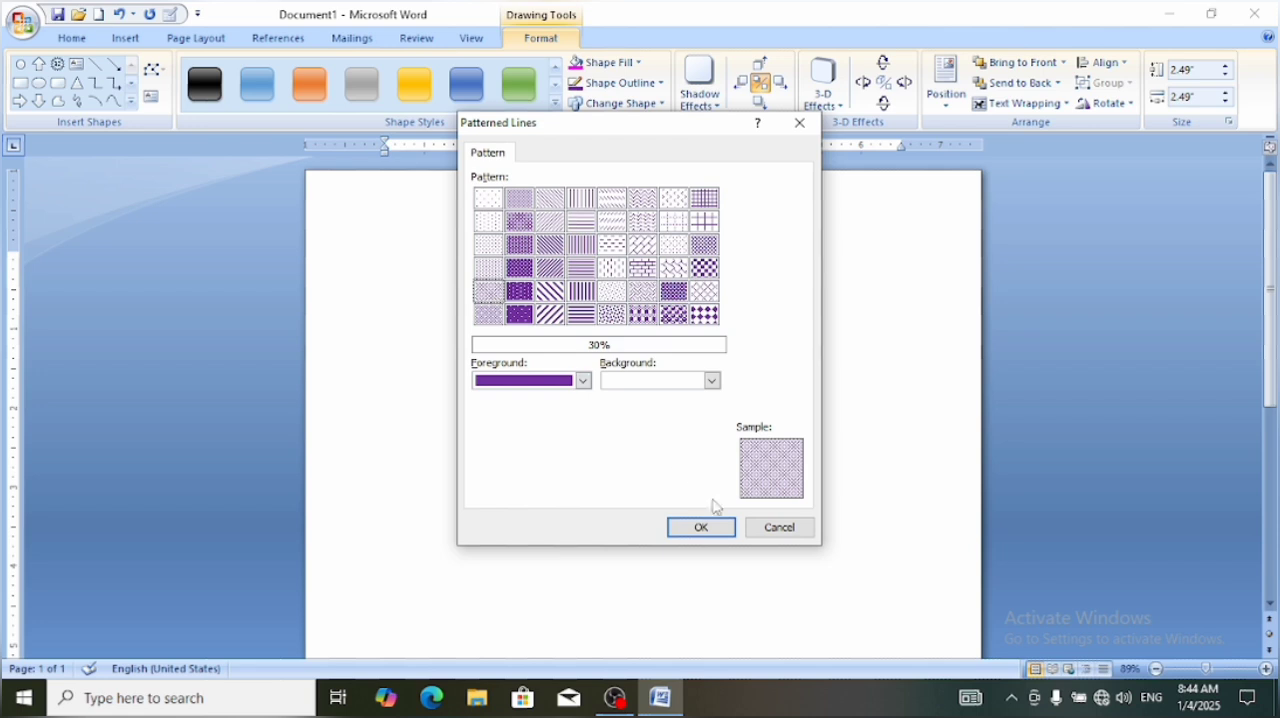
click(488, 267)
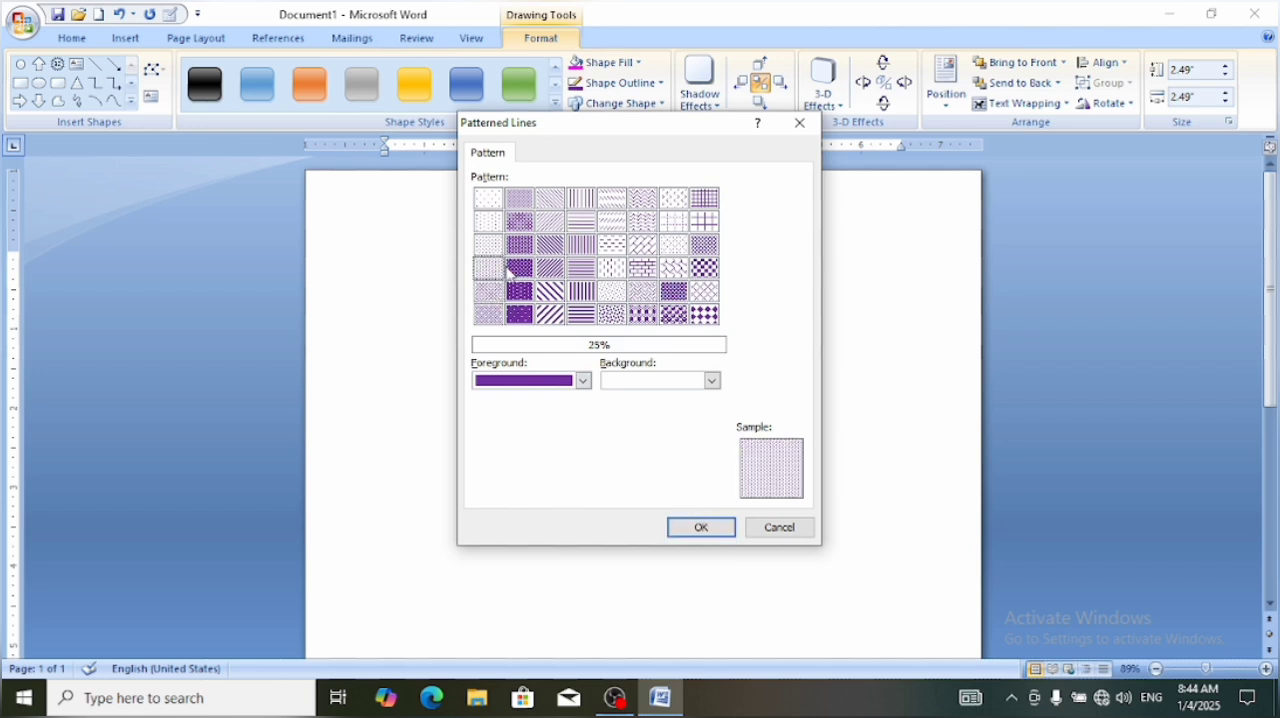
click(489, 290)
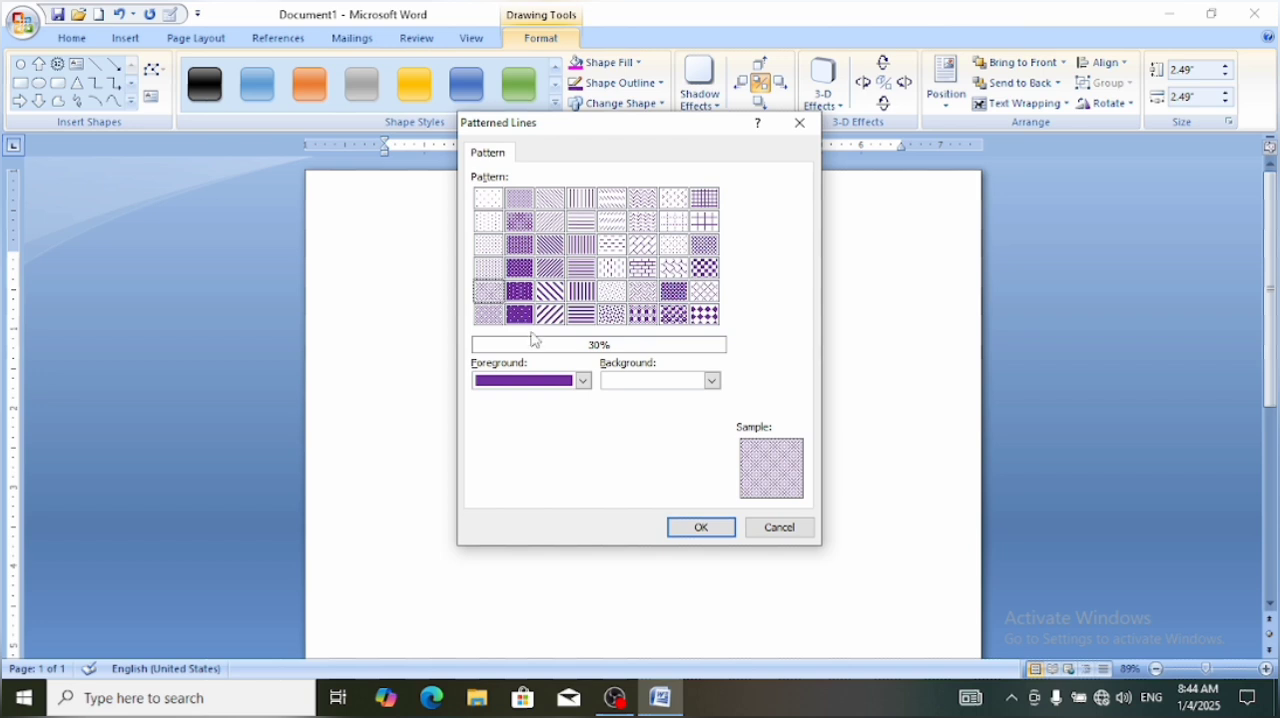
click(700, 528)
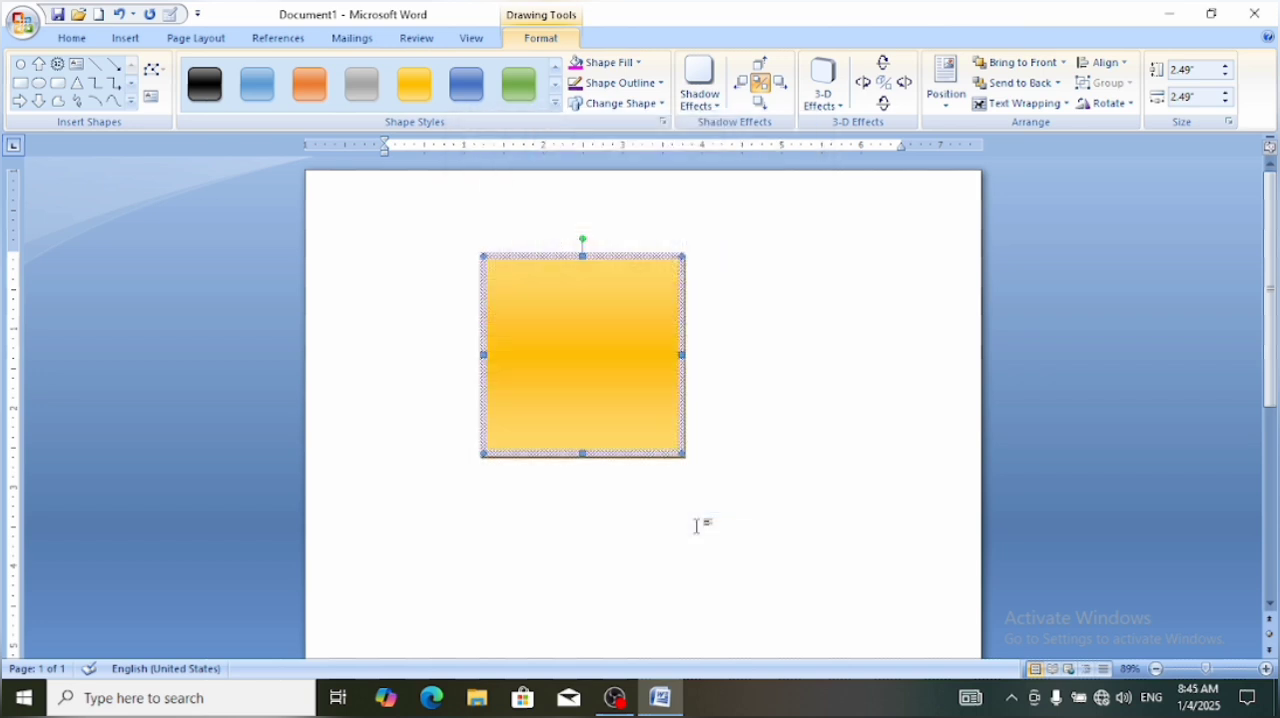
click(714, 506)
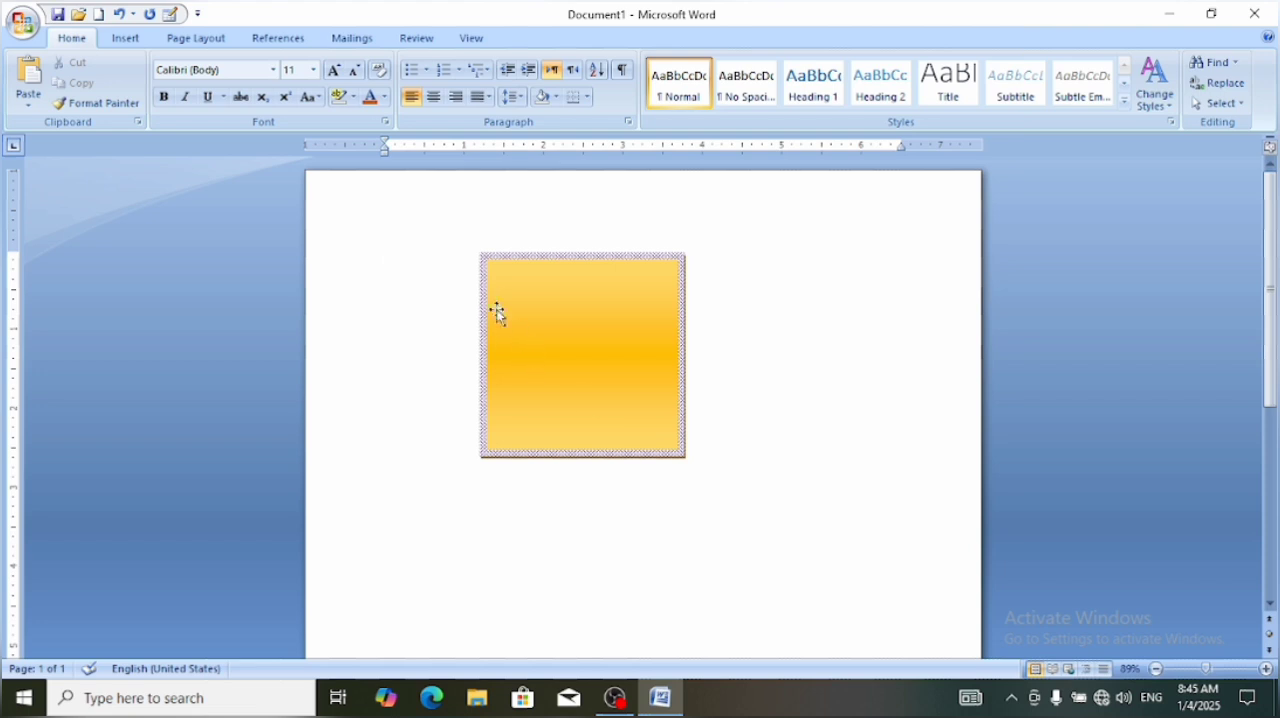
click(485, 302)
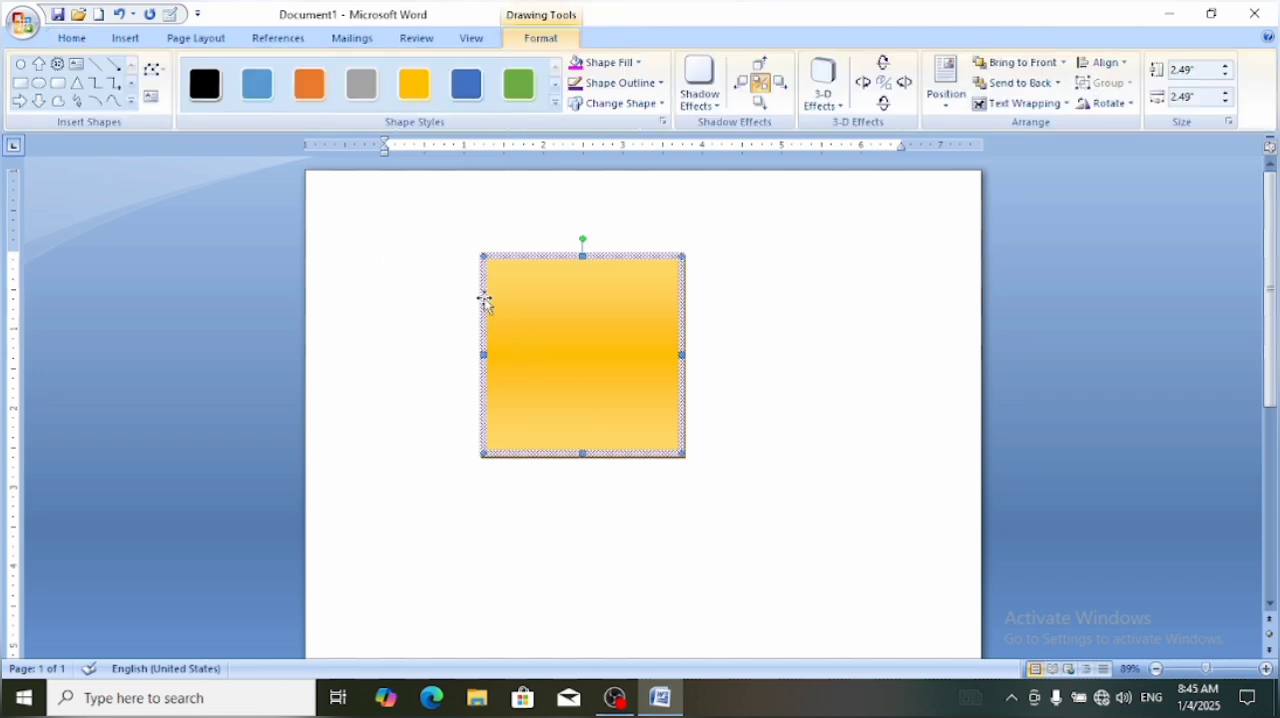
click(660, 88)
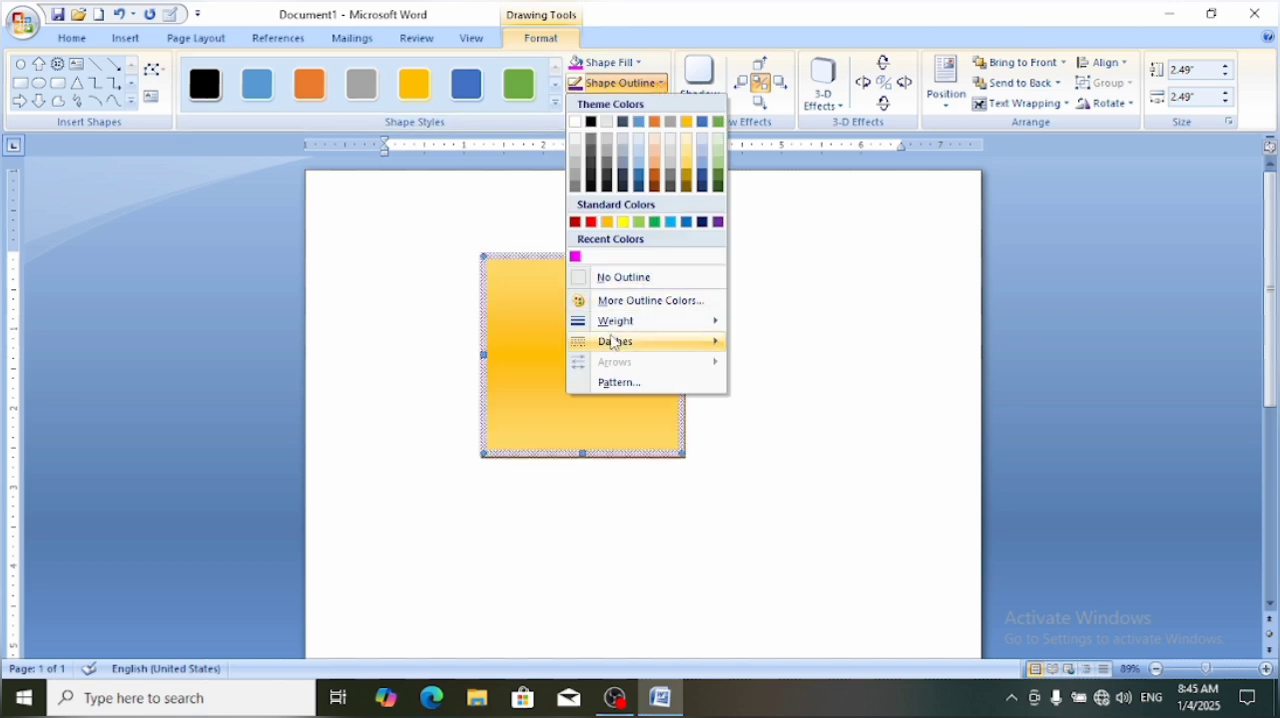
mouse_move(623, 341)
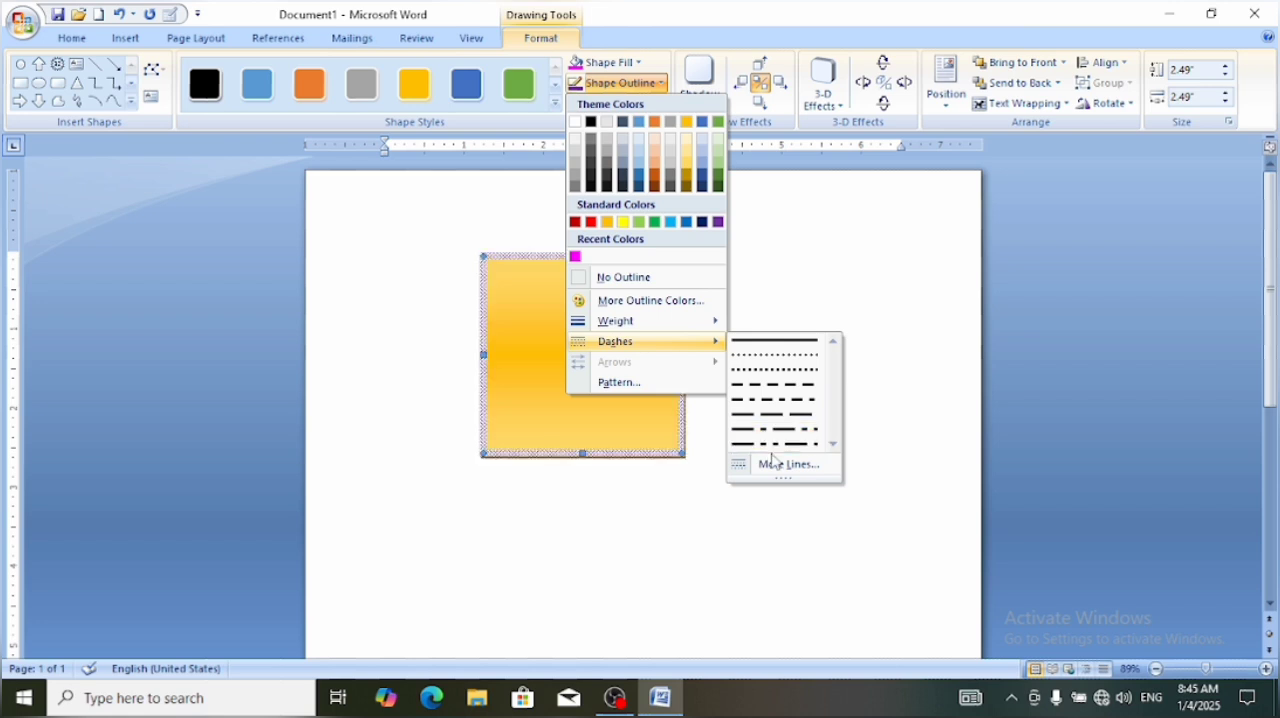
click(803, 215)
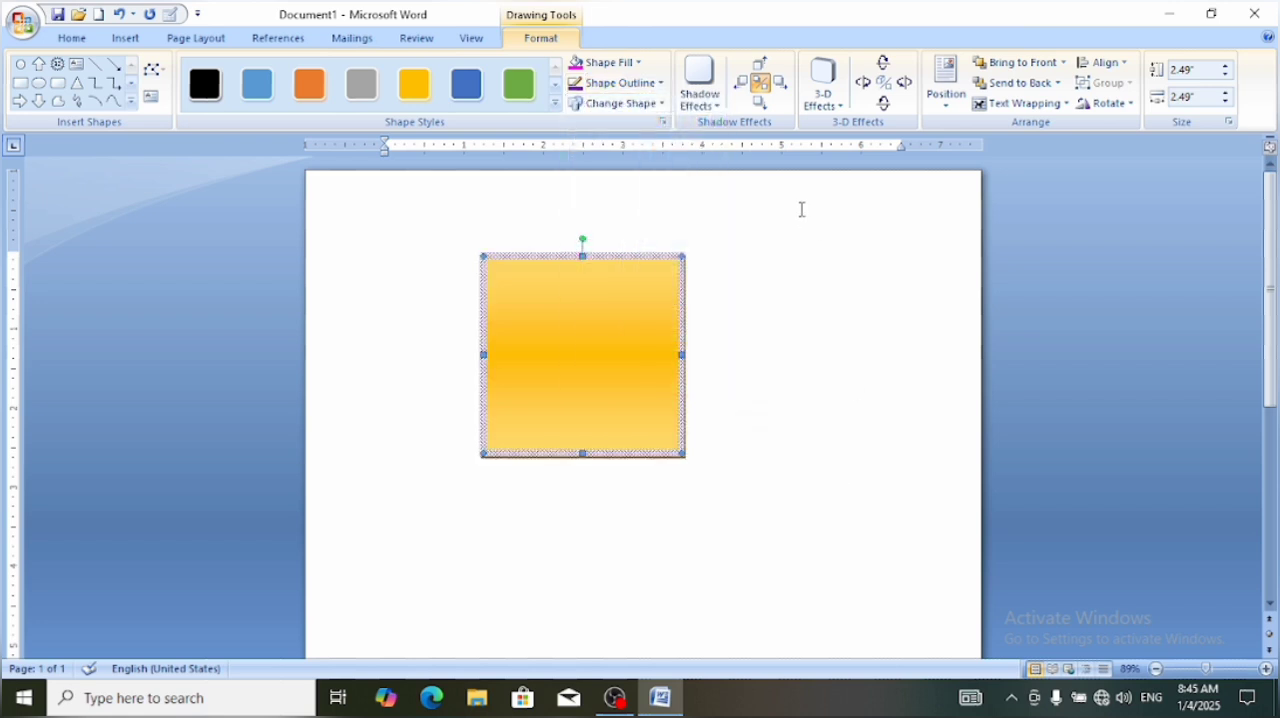
Apply the upper-right drop shadow to the square and nudge it up six steps
click(712, 108)
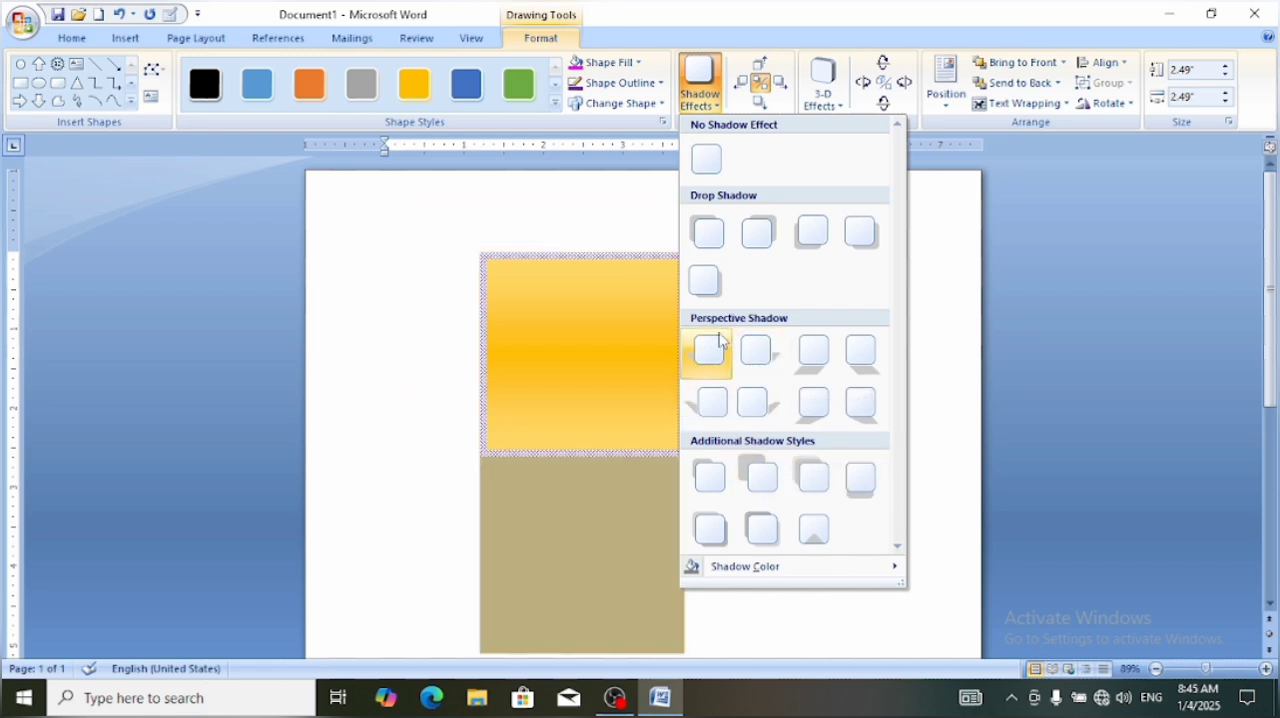
click(758, 233)
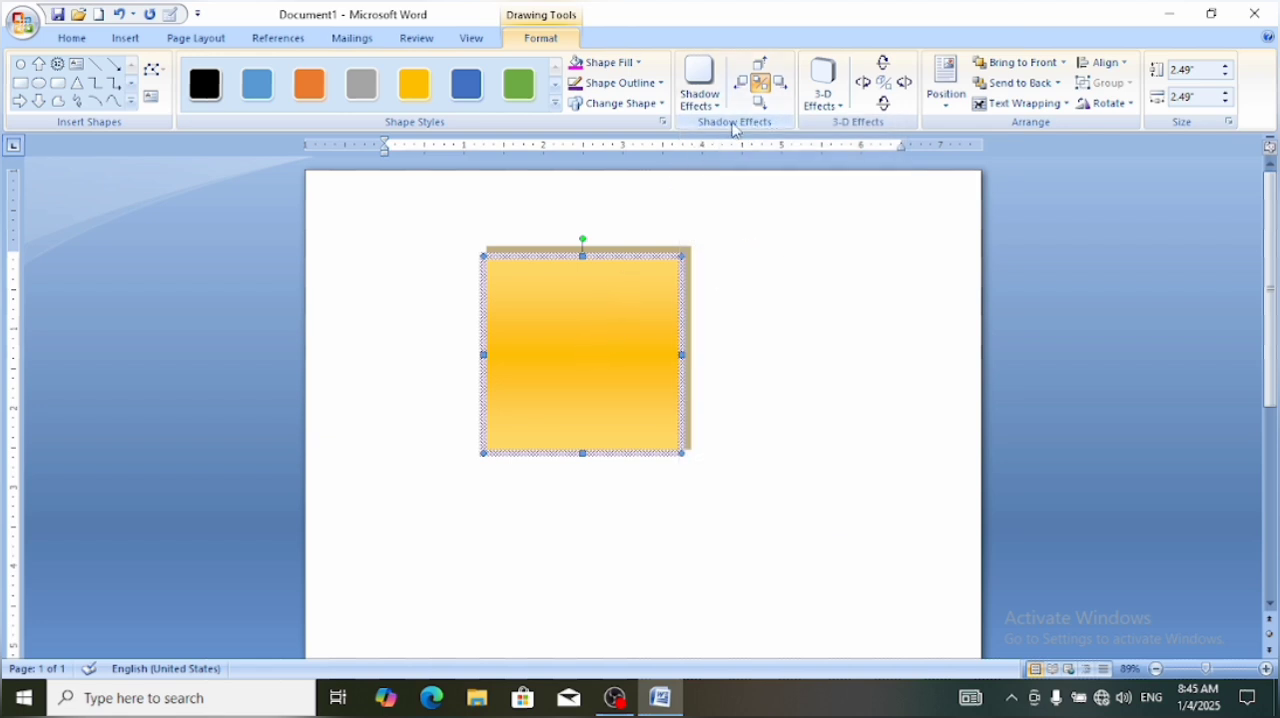
click(760, 72)
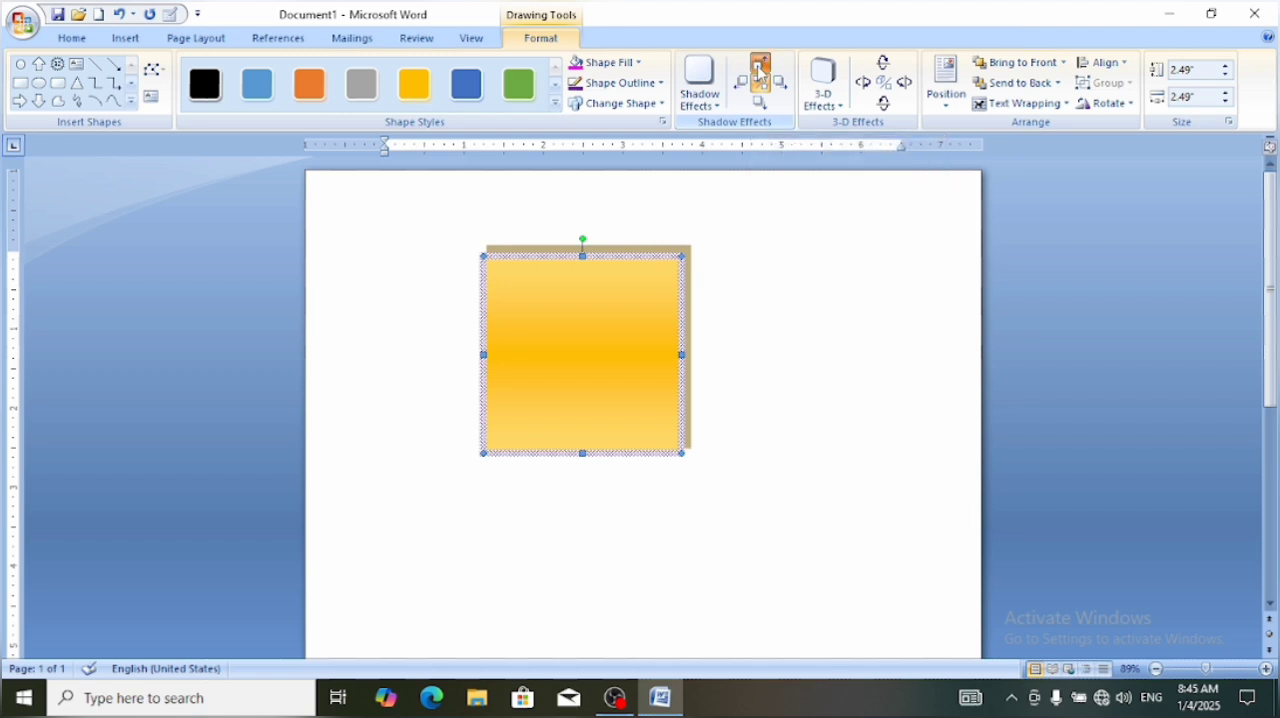
click(760, 72)
click(760, 72)
click(760, 72)
click(759, 72)
click(759, 72)
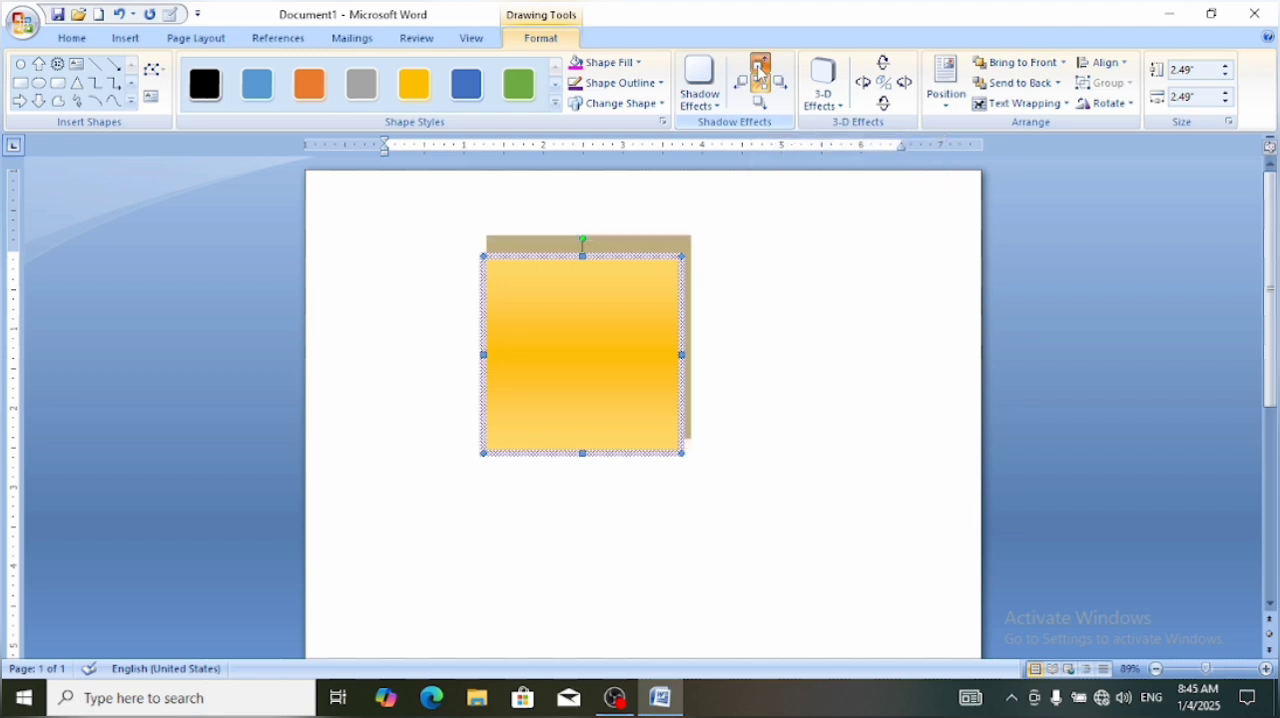
click(759, 72)
Nudge the square's shadow down until it extends below the bottom edge
click(760, 107)
click(760, 107)
click(760, 107)
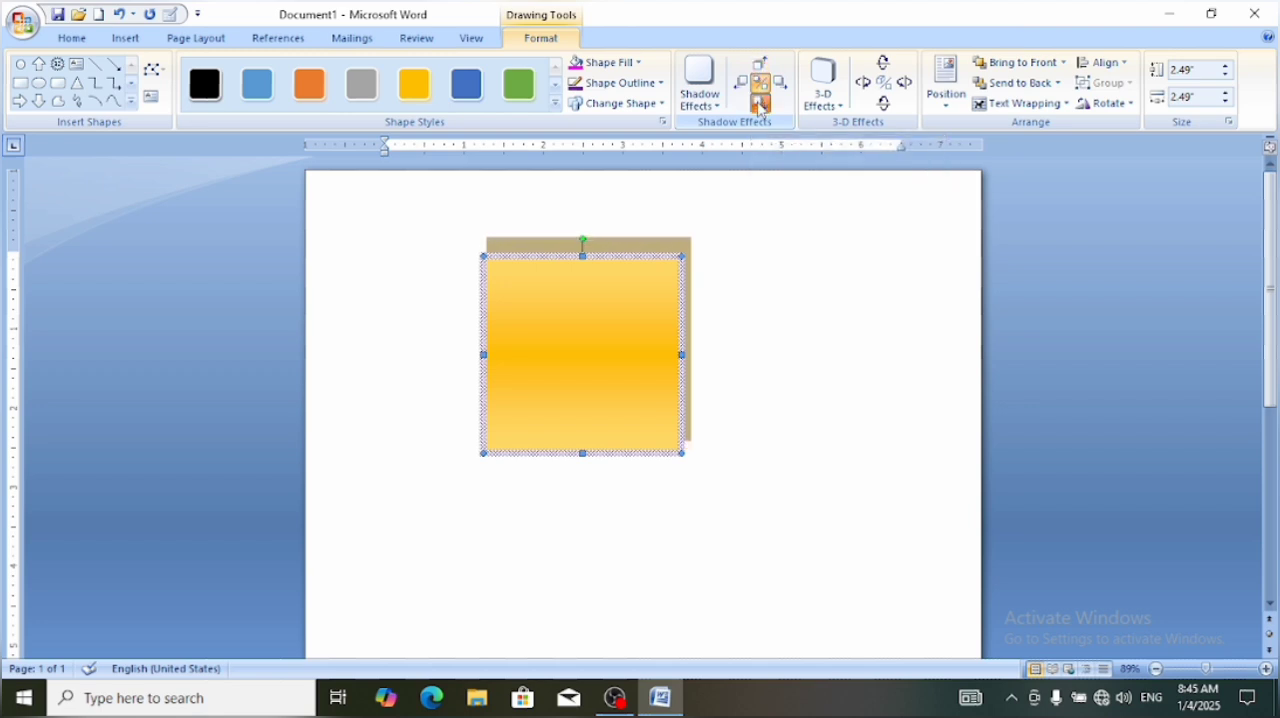
click(760, 107)
click(760, 107)
click(760, 107)
click(760, 107)
click(760, 107)
click(760, 107)
click(760, 107)
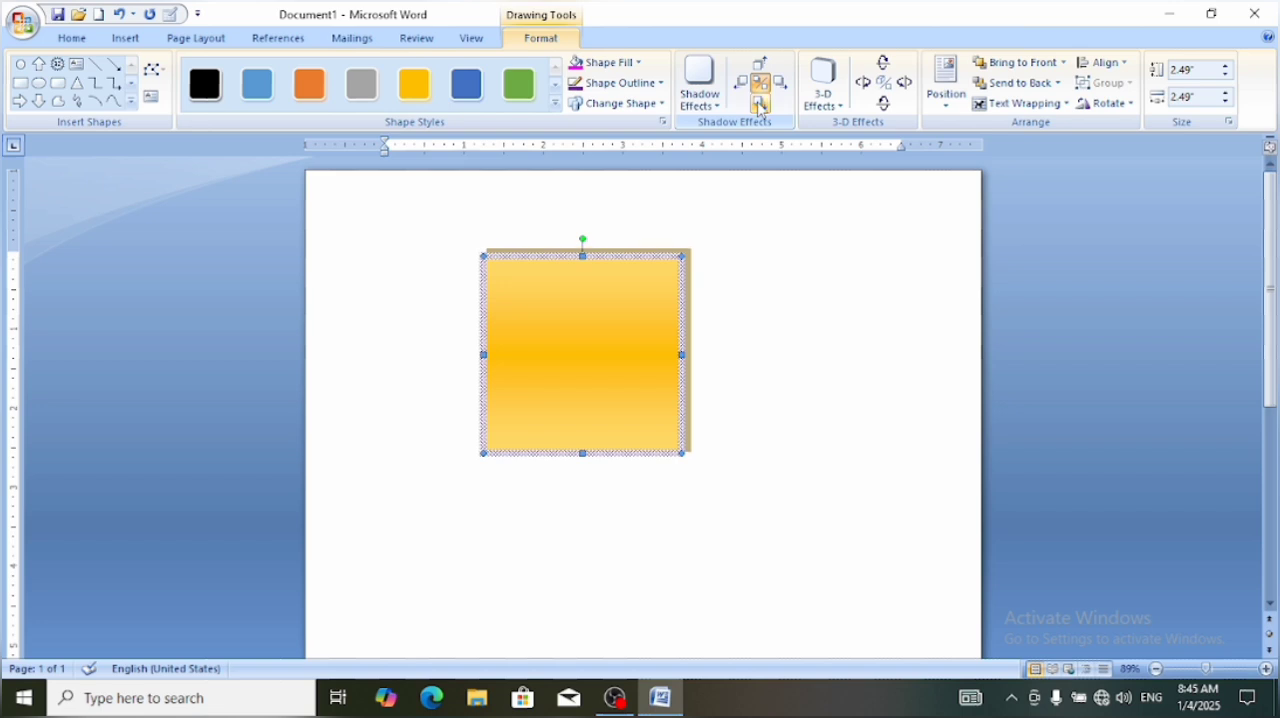
click(760, 107)
click(760, 107)
click(760, 107)
click(760, 107)
click(760, 107)
click(760, 107)
click(760, 107)
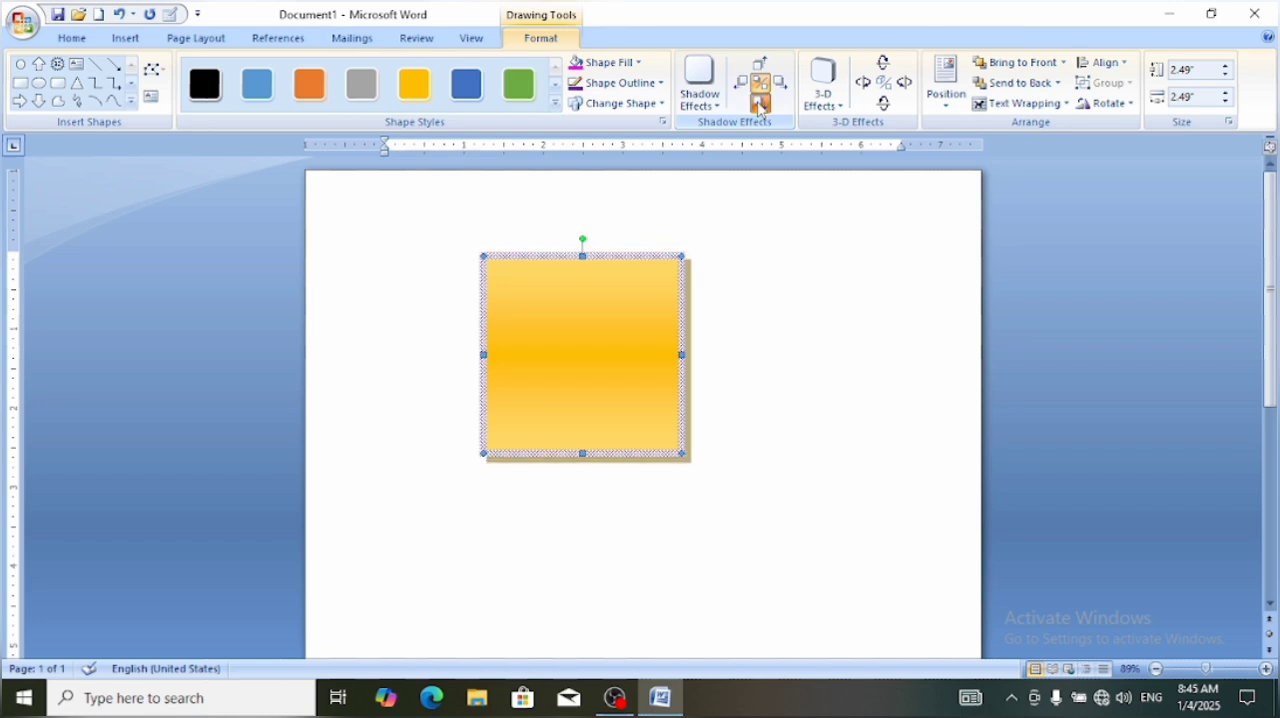
click(760, 107)
click(760, 107)
Nudge the square's shadow left until it extends past the left edge
click(742, 86)
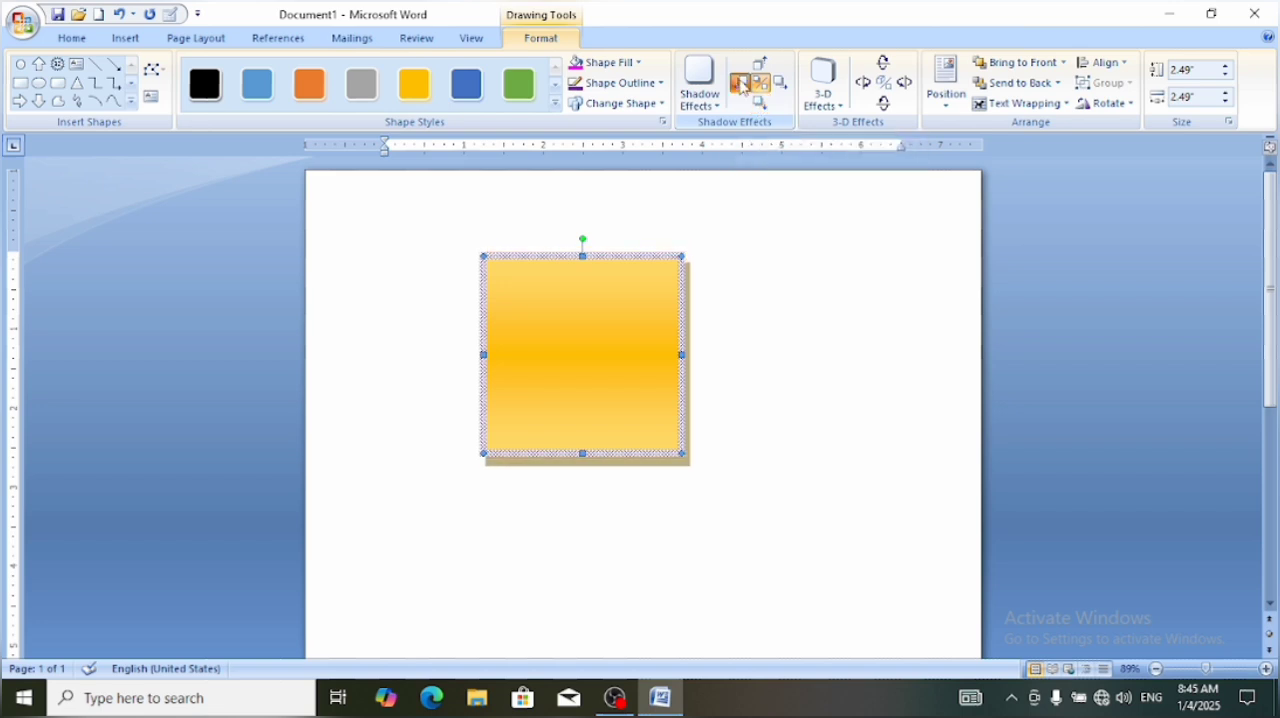
click(742, 86)
click(742, 86)
click(742, 86)
click(742, 86)
click(742, 86)
click(742, 86)
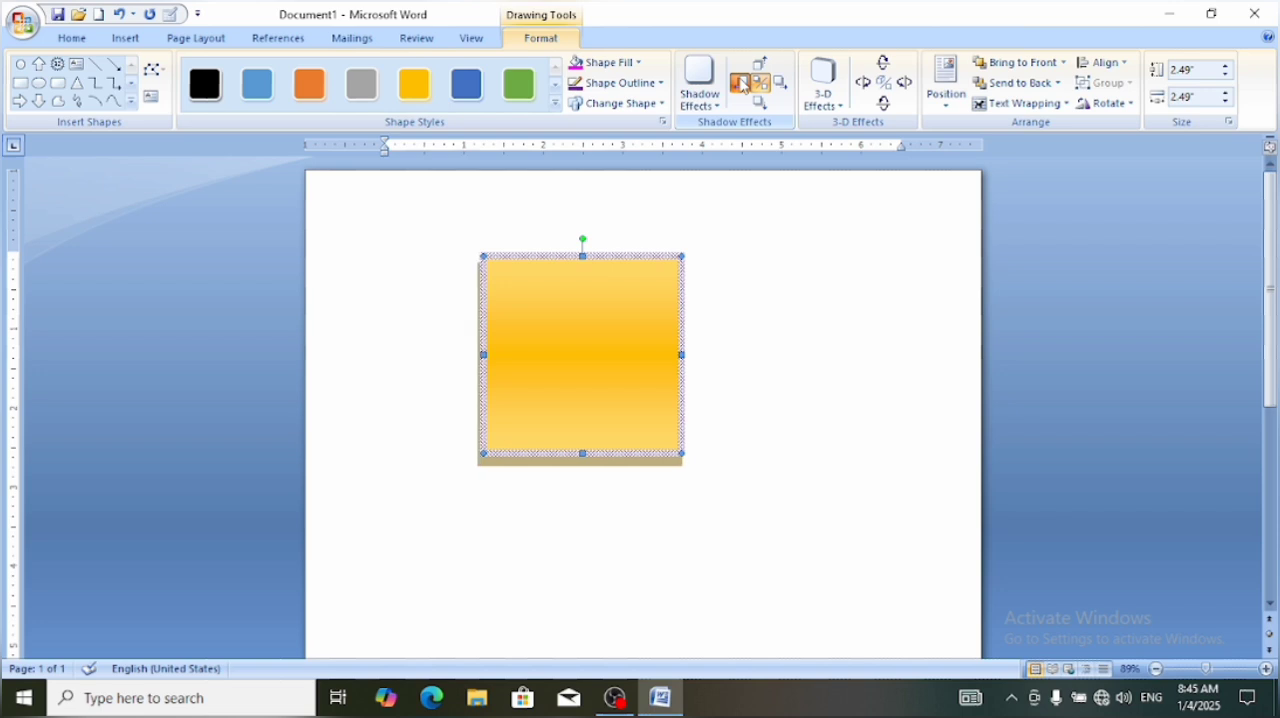
click(742, 86)
click(742, 86)
click(742, 86)
click(742, 86)
click(742, 86)
click(742, 86)
click(742, 86)
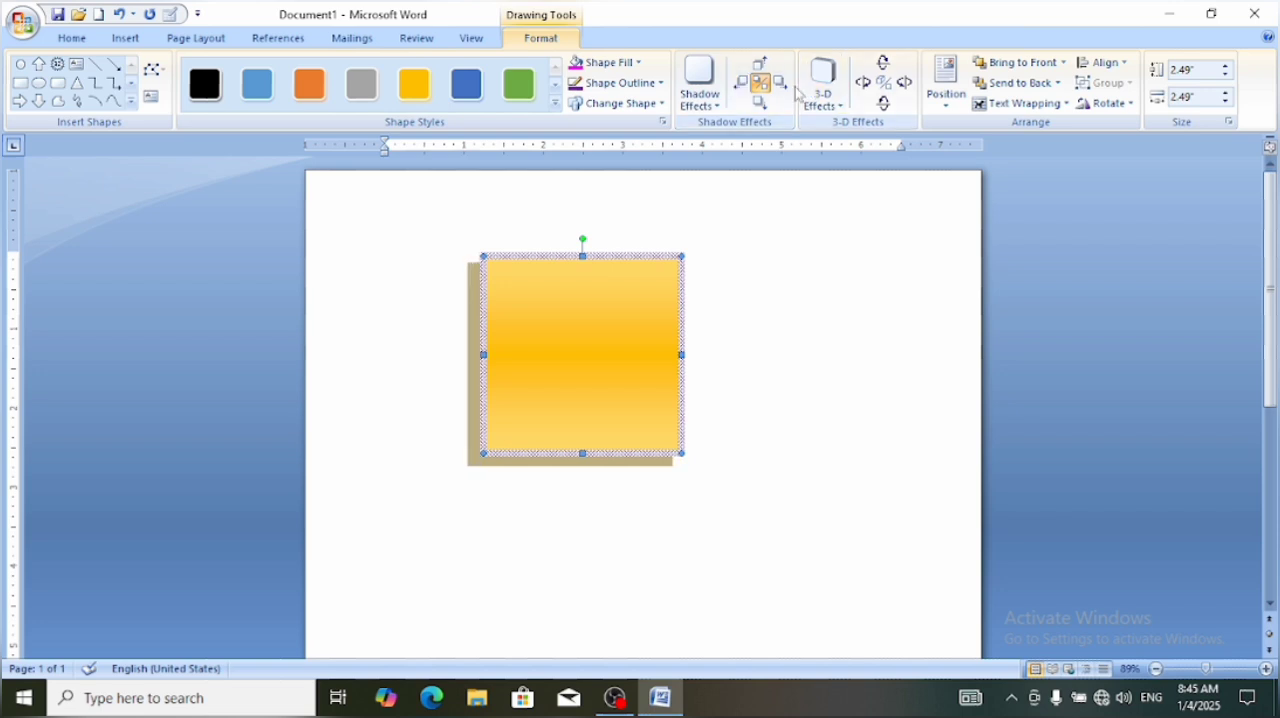
Nudge the square's shadow back to the right until it extends past the right edge
click(785, 86)
click(785, 86)
click(785, 86)
click(785, 86)
click(785, 86)
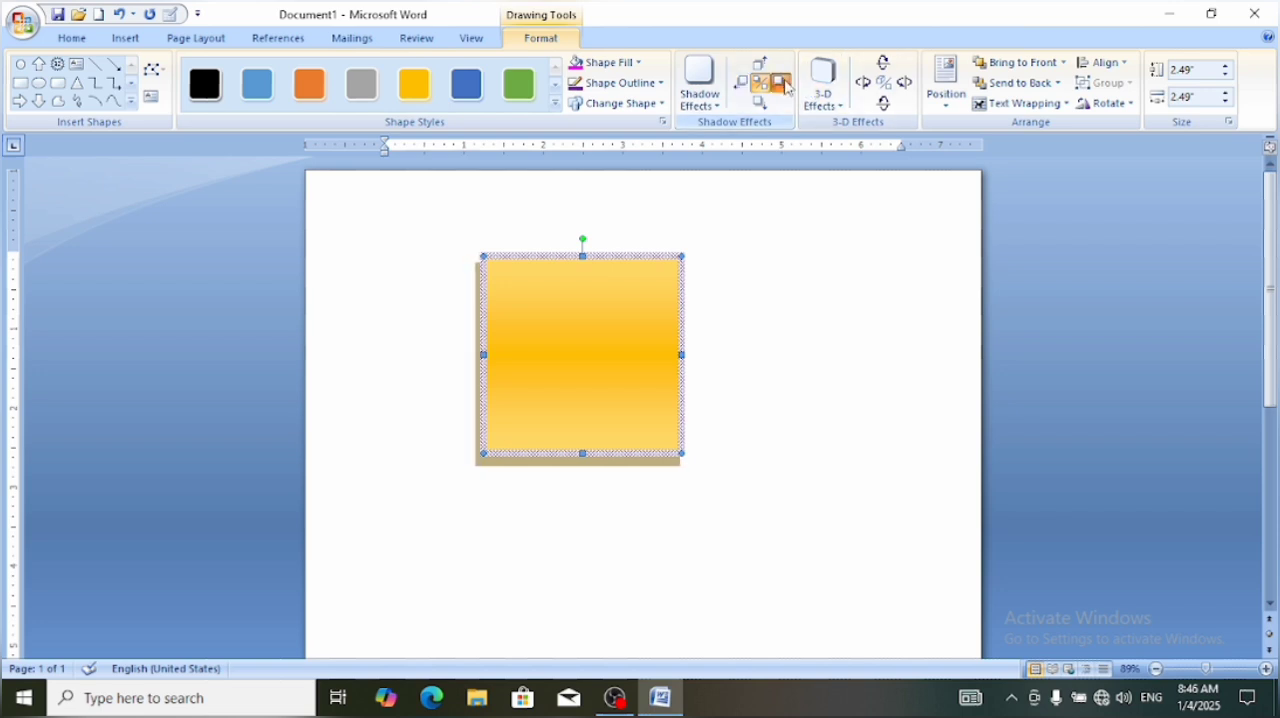
click(785, 86)
click(785, 86)
click(785, 86)
click(785, 86)
click(785, 86)
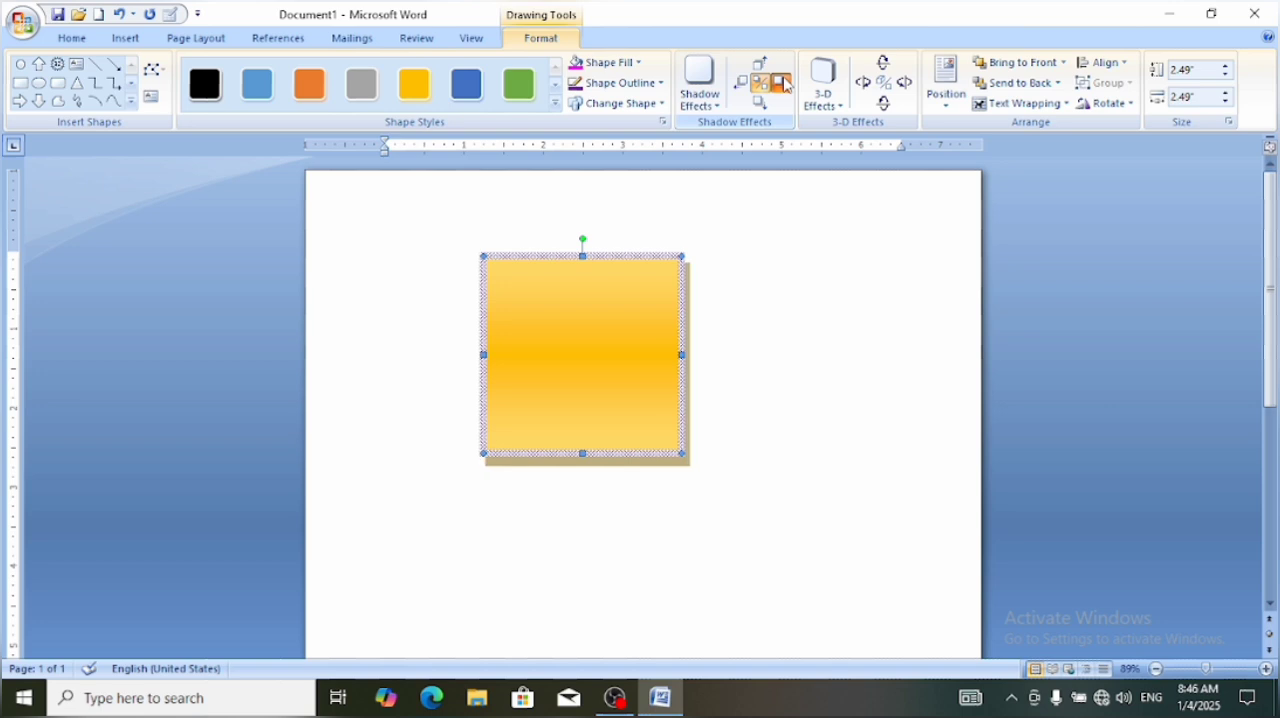
click(785, 86)
click(785, 86)
click(785, 86)
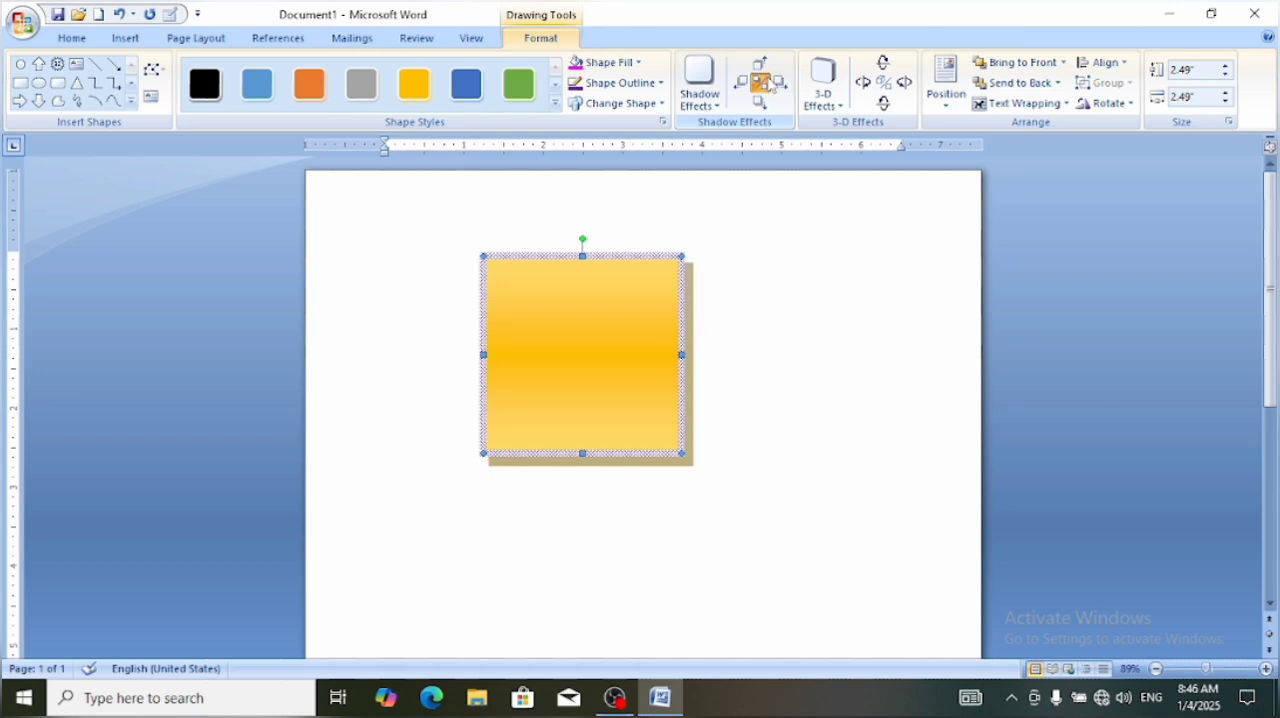
Turn off the square's shadow and apply the first Parallel 3-D style
click(760, 84)
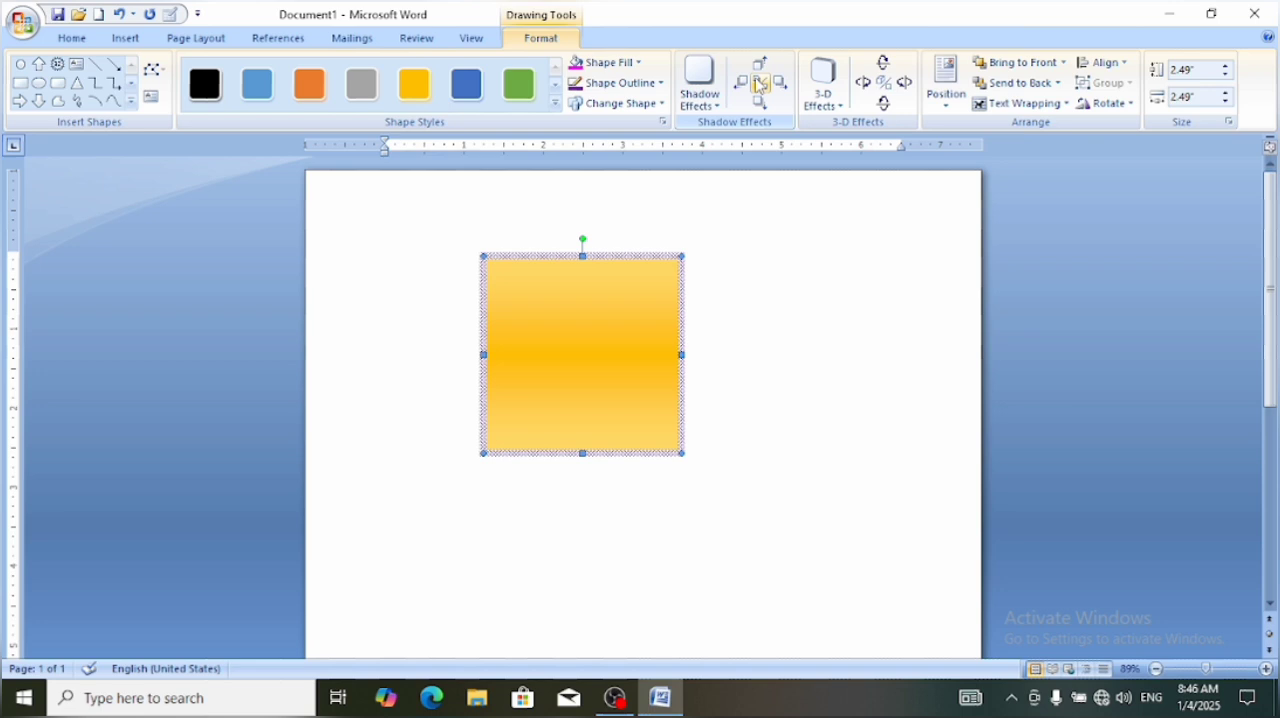
click(829, 106)
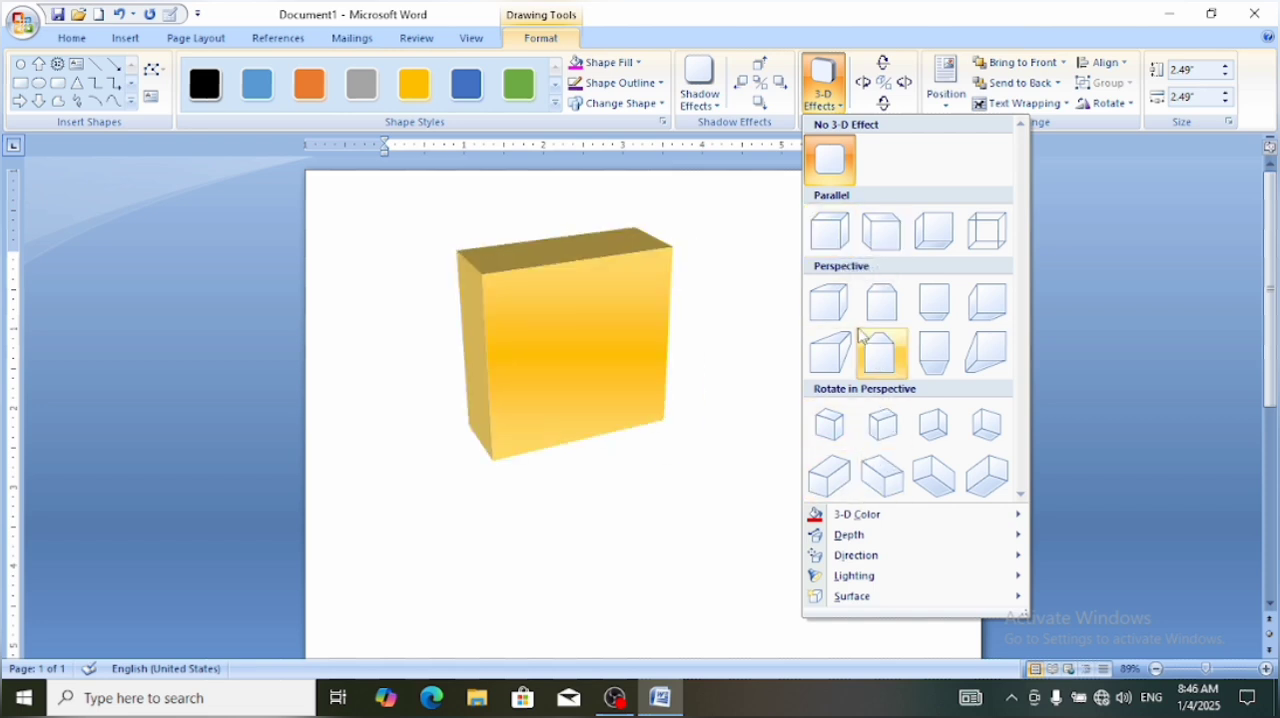
click(827, 234)
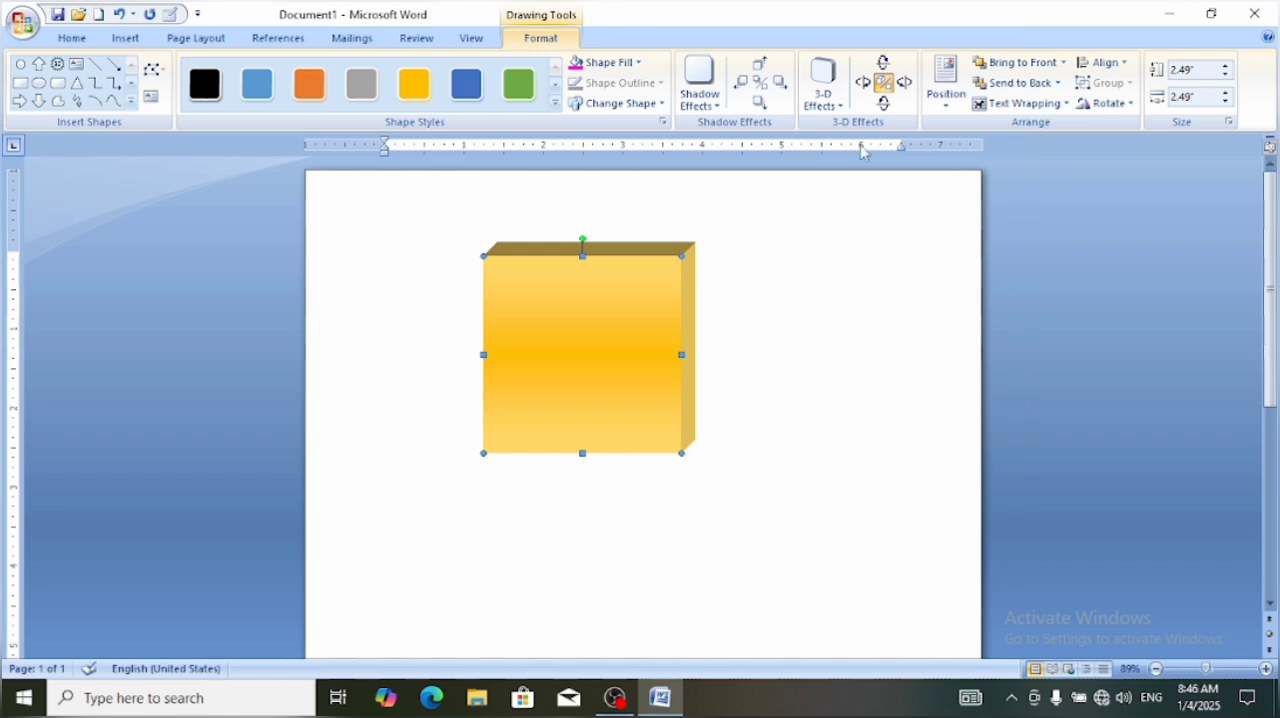
Tilt the 3-D square three steps to the right and five steps to the left
click(906, 83)
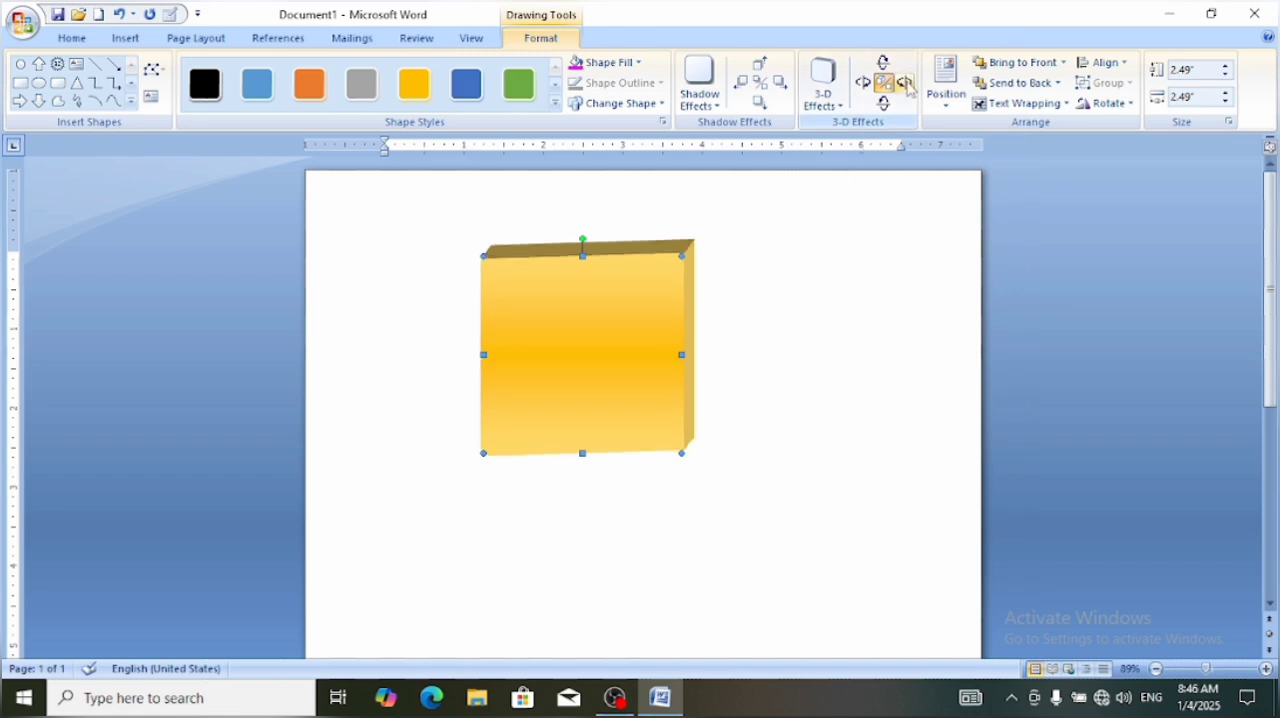
click(906, 83)
click(906, 83)
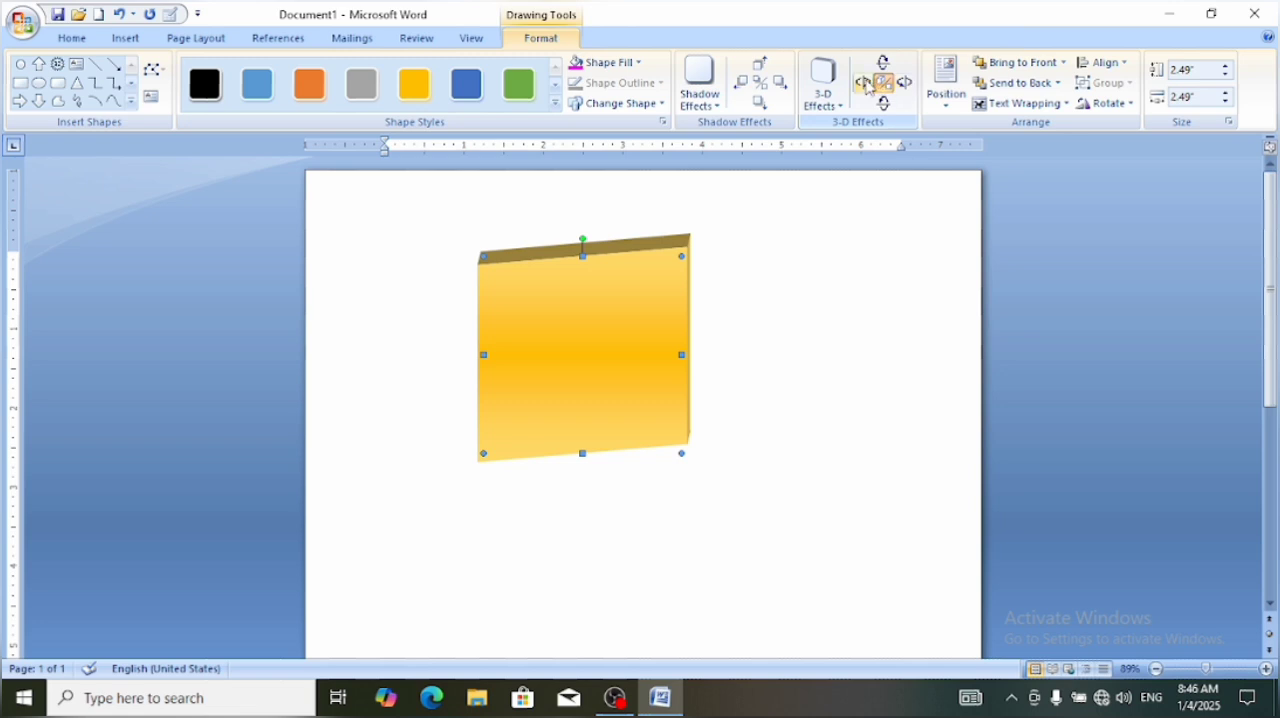
click(865, 84)
click(865, 84)
click(866, 84)
click(866, 84)
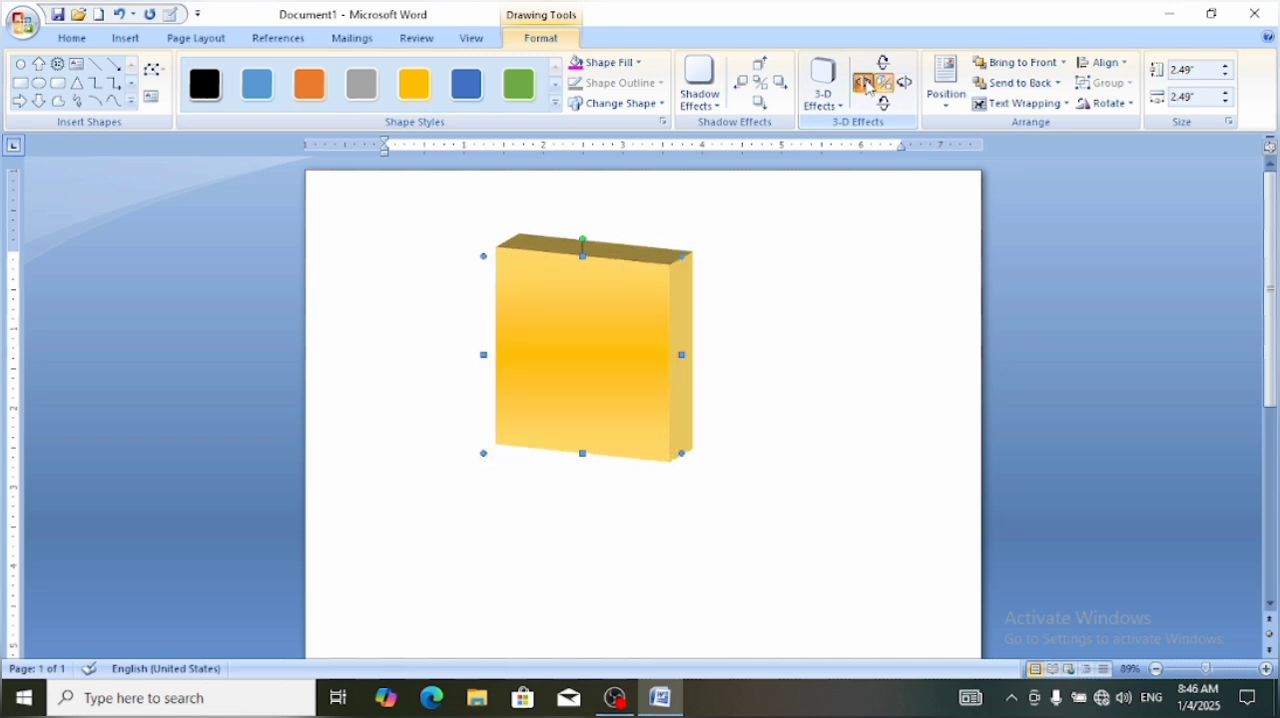
click(866, 84)
Tilt the 3-D square two steps up, three steps down and two steps further left
click(882, 63)
click(882, 63)
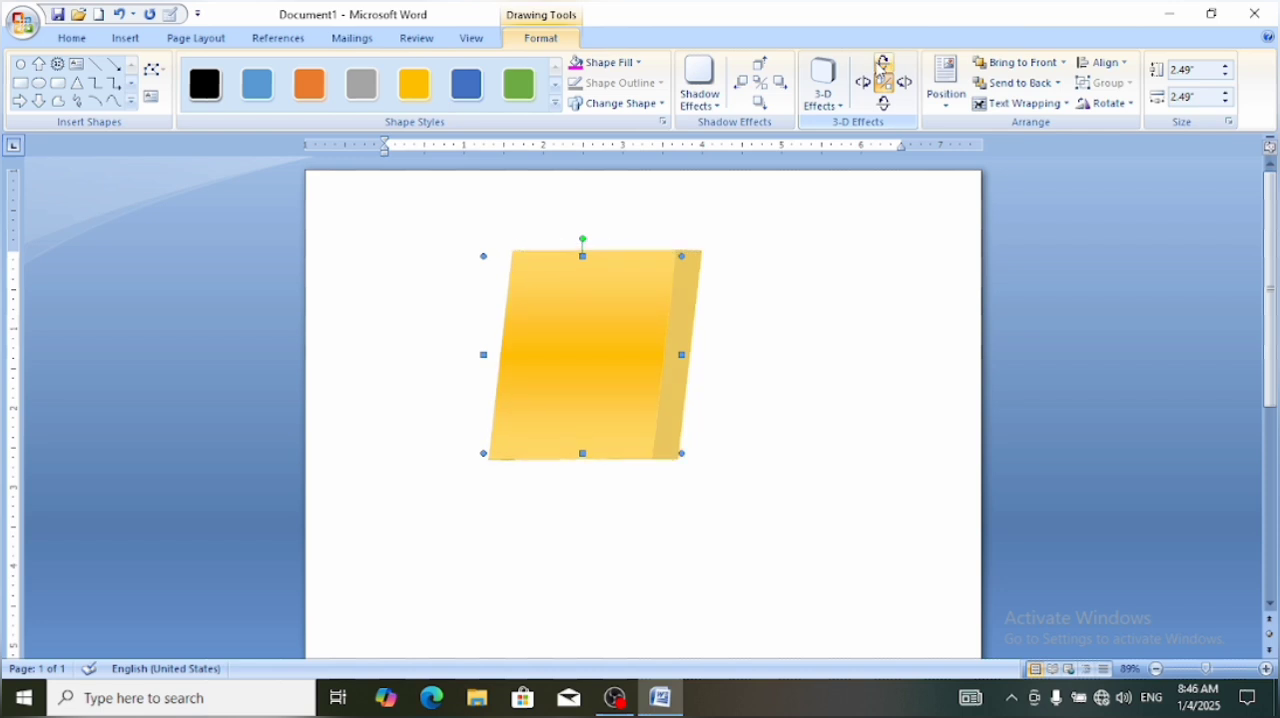
click(886, 104)
click(886, 105)
click(886, 105)
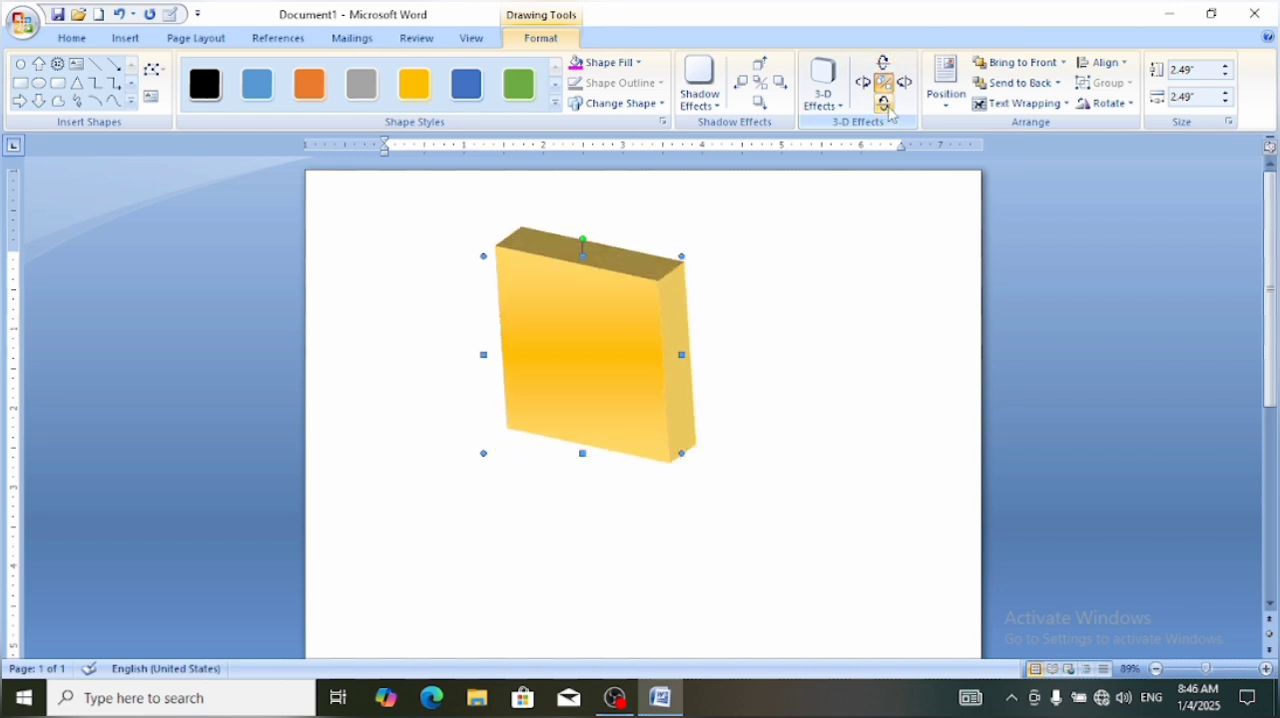
click(866, 84)
click(866, 84)
click(866, 84)
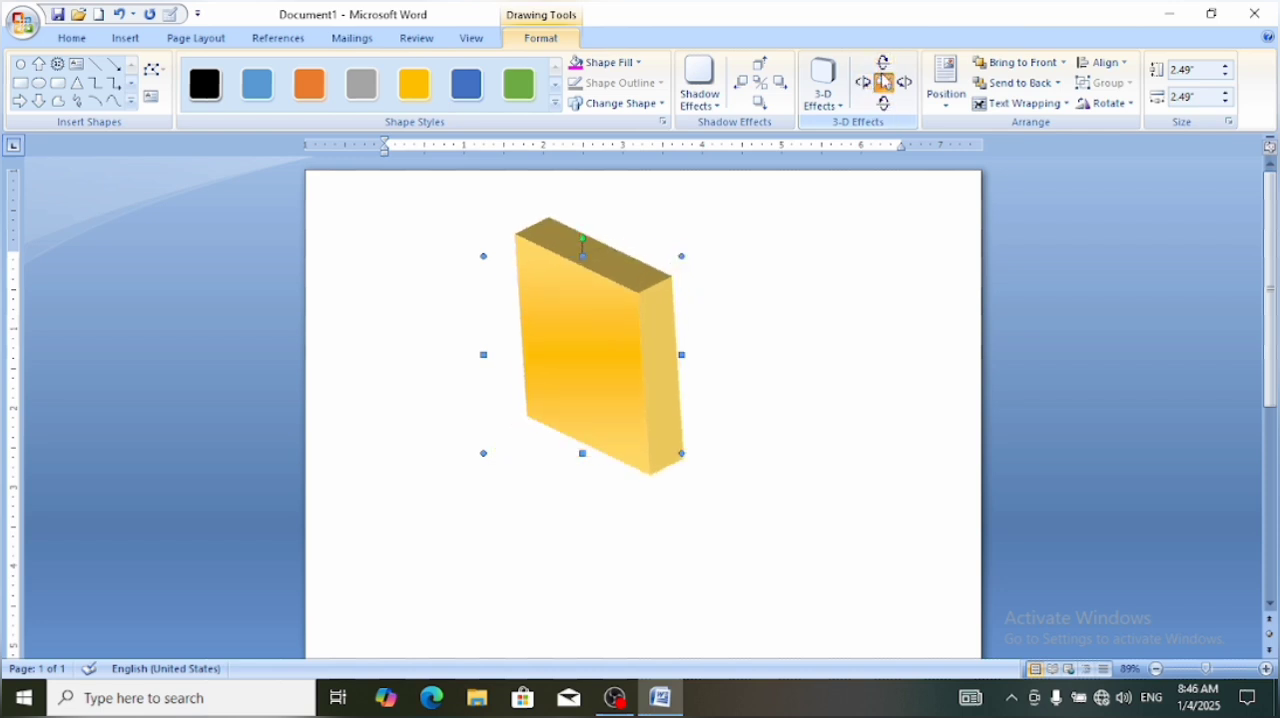
Tilt the 3-D square four steps to the right and four steps up
click(905, 84)
click(905, 84)
click(905, 84)
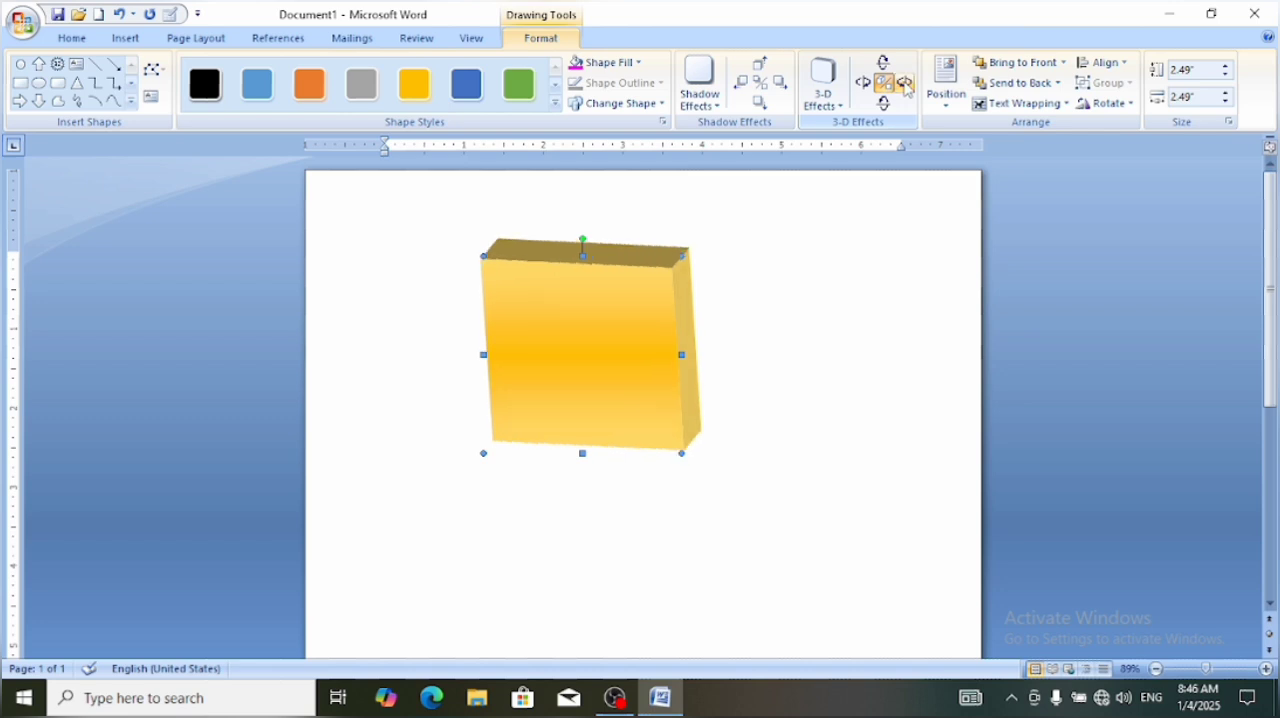
click(905, 84)
click(889, 65)
click(889, 65)
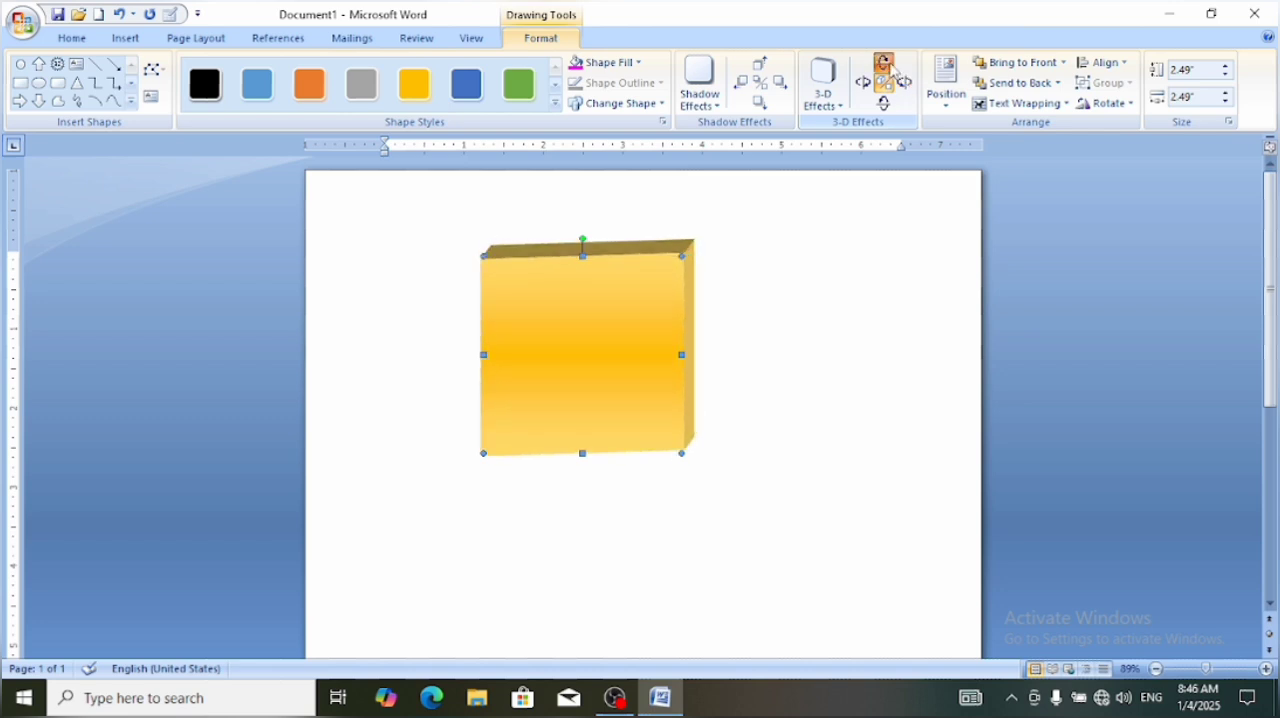
click(889, 65)
click(889, 65)
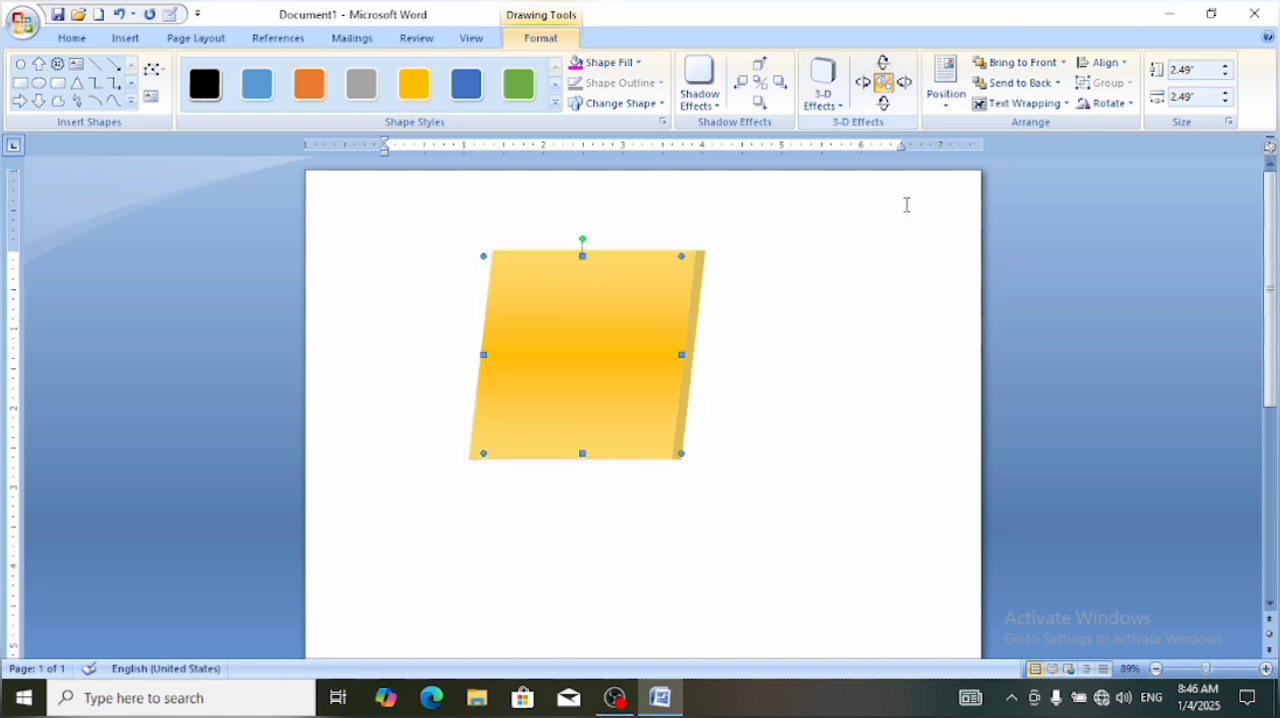
Set the 3-D square's position to In Line with Text and reselect the shape
click(946, 108)
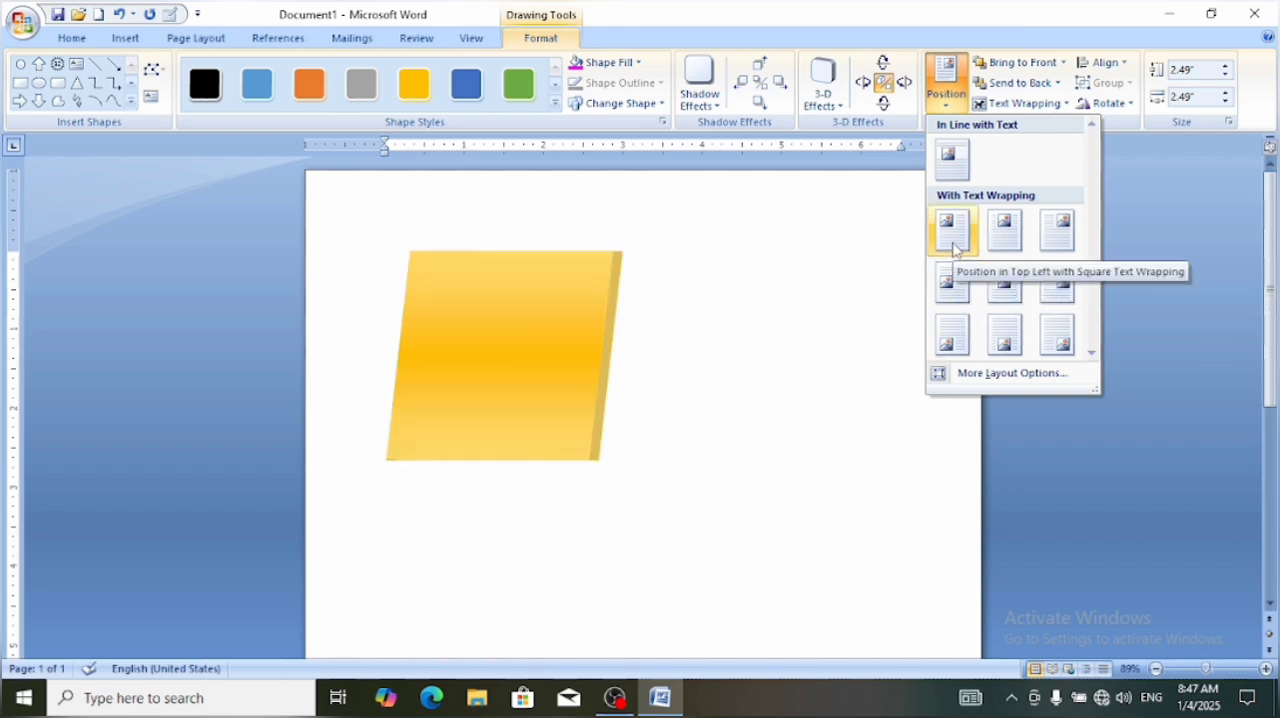
click(952, 160)
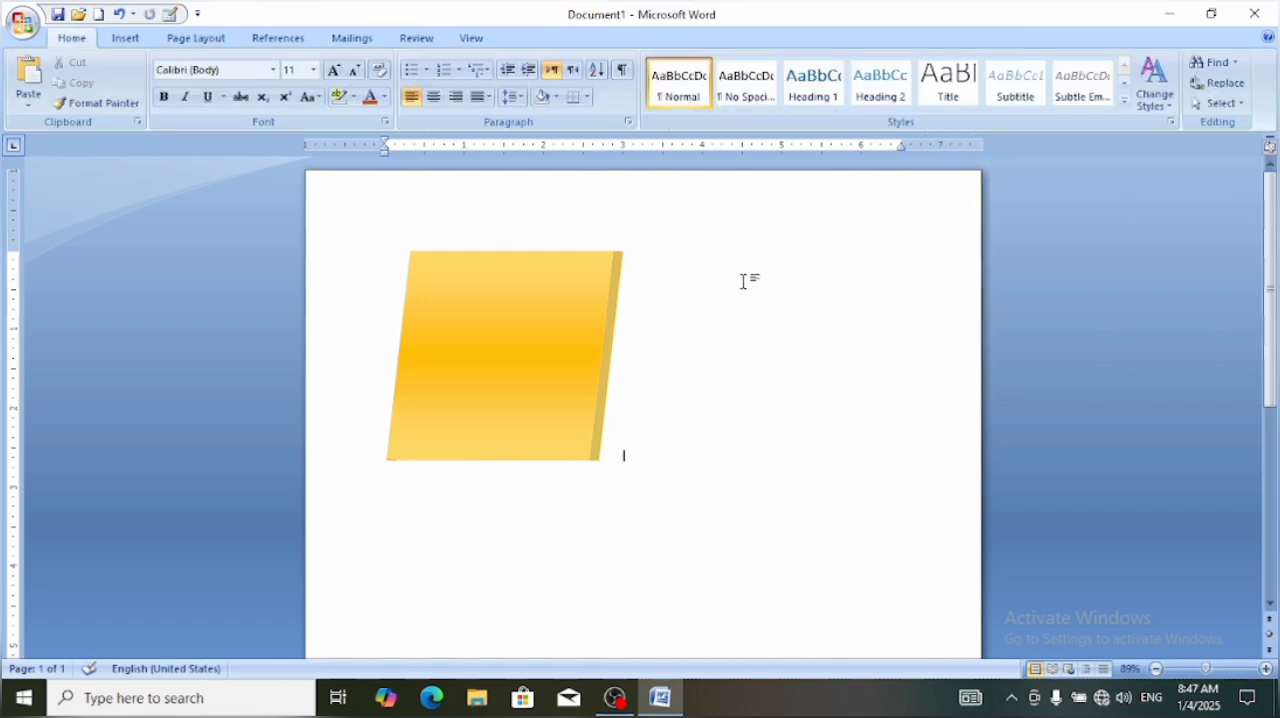
click(556, 338)
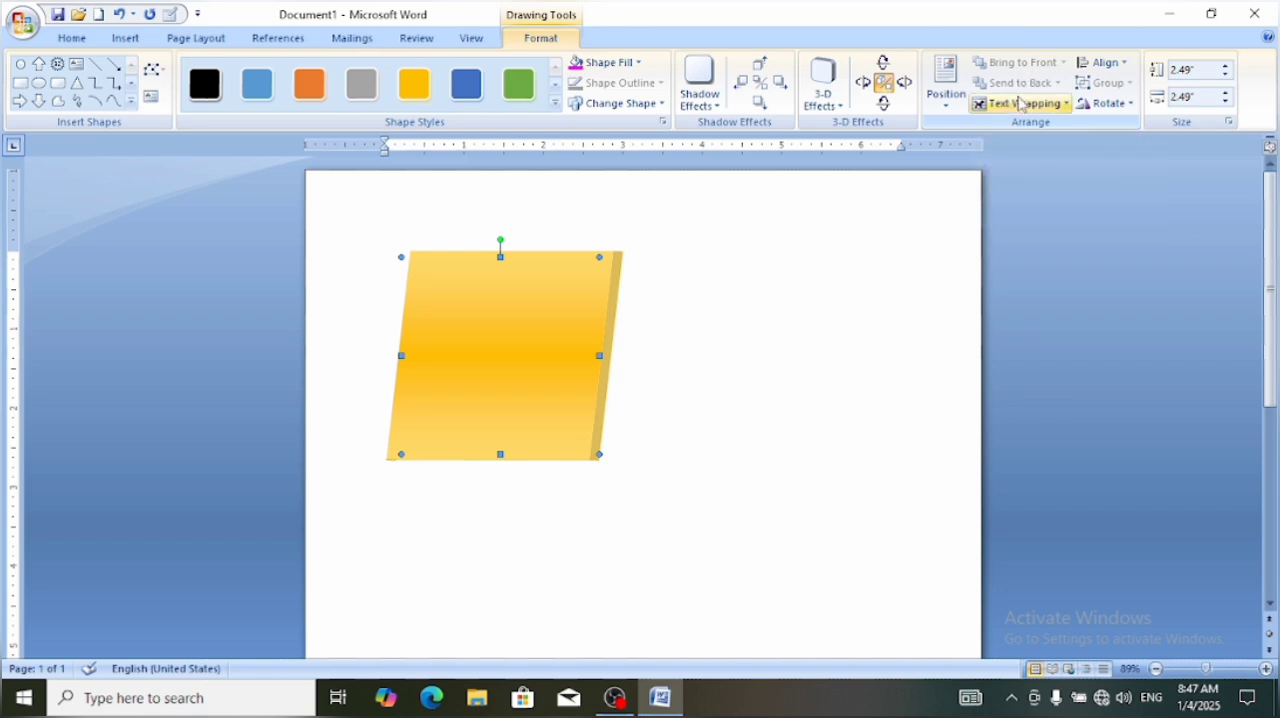
click(837, 244)
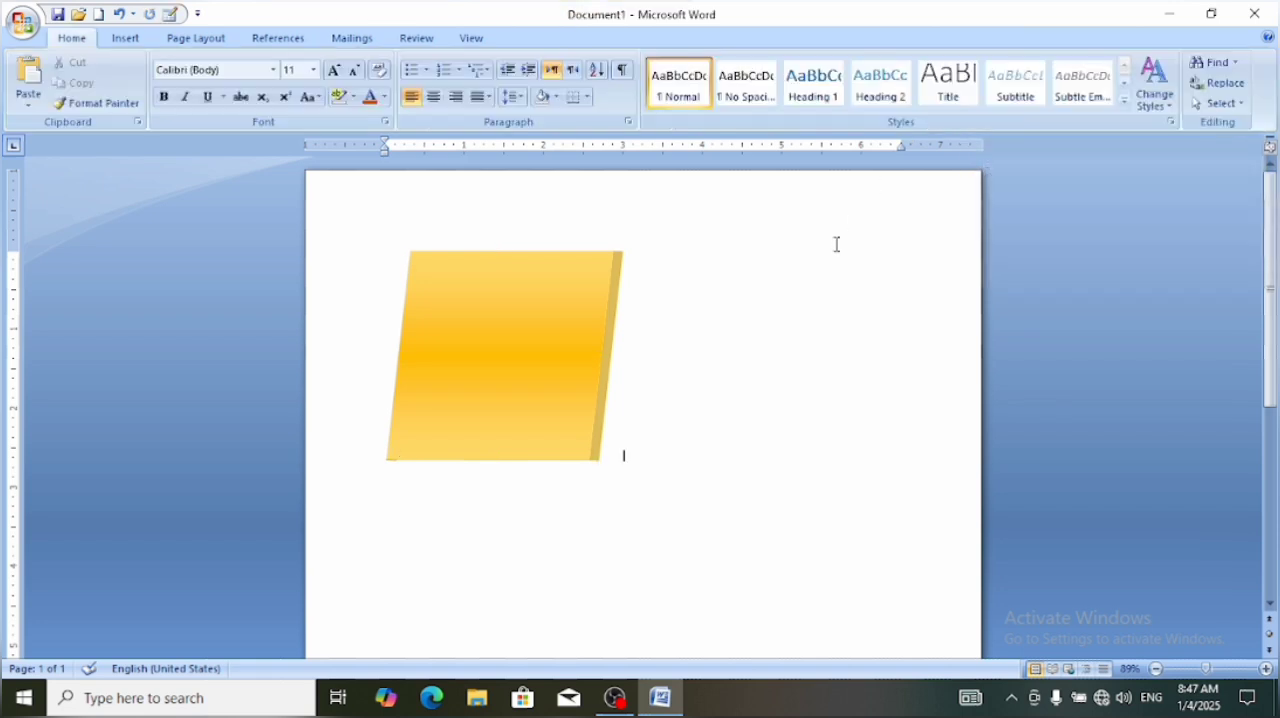
click(552, 363)
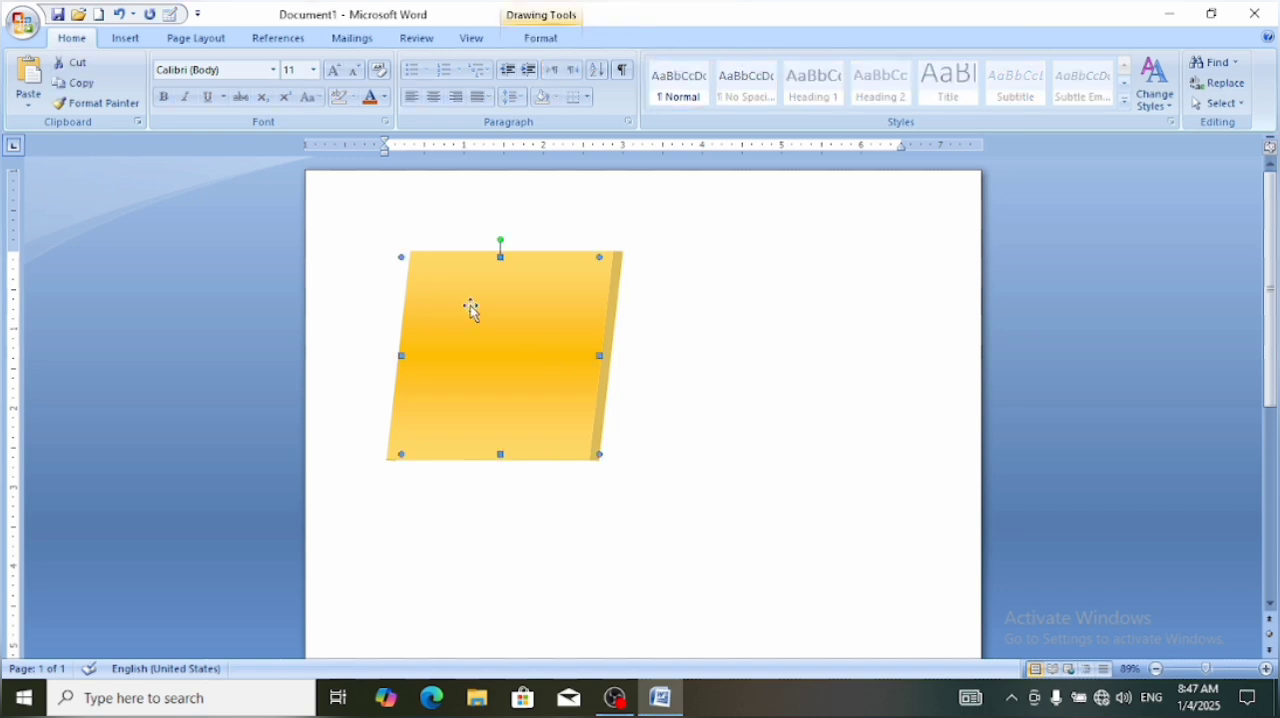
Undo the in-line positioning, the 3-D effect with its tilts and the shadow removal, and reselect the square
key(ctrl+z)
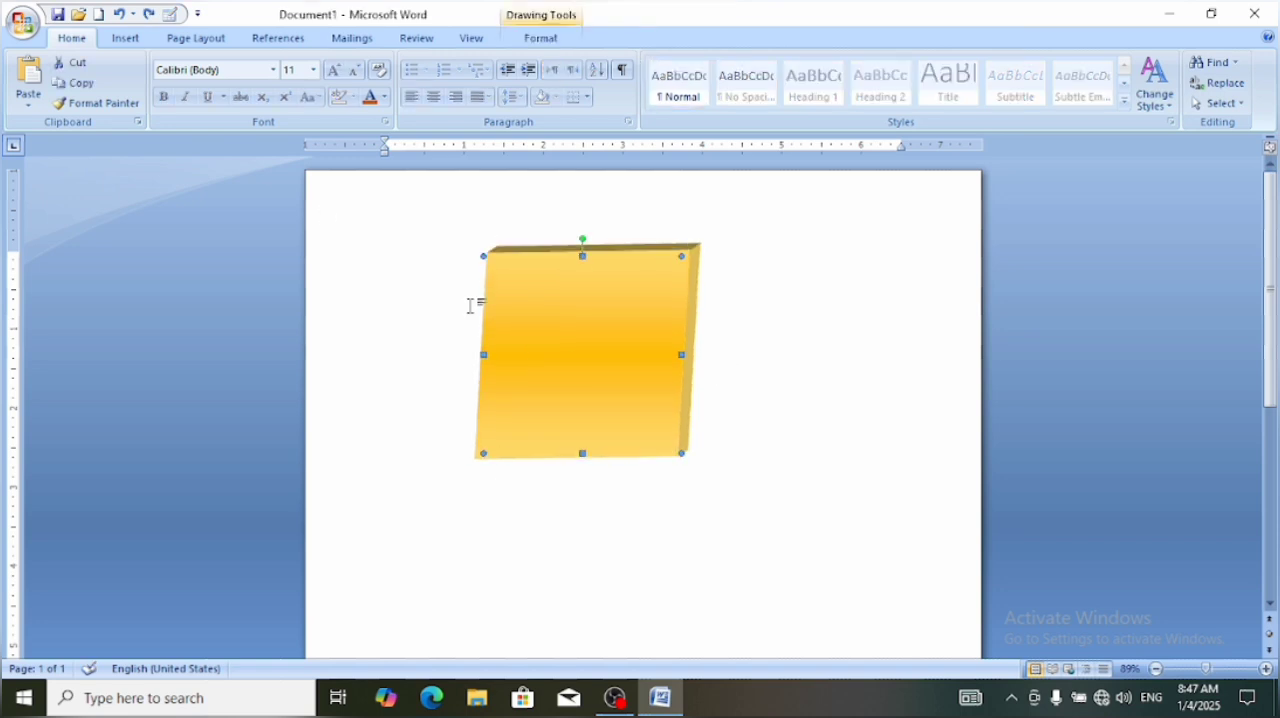
key(ctrl+z)
key(ctrl+z)
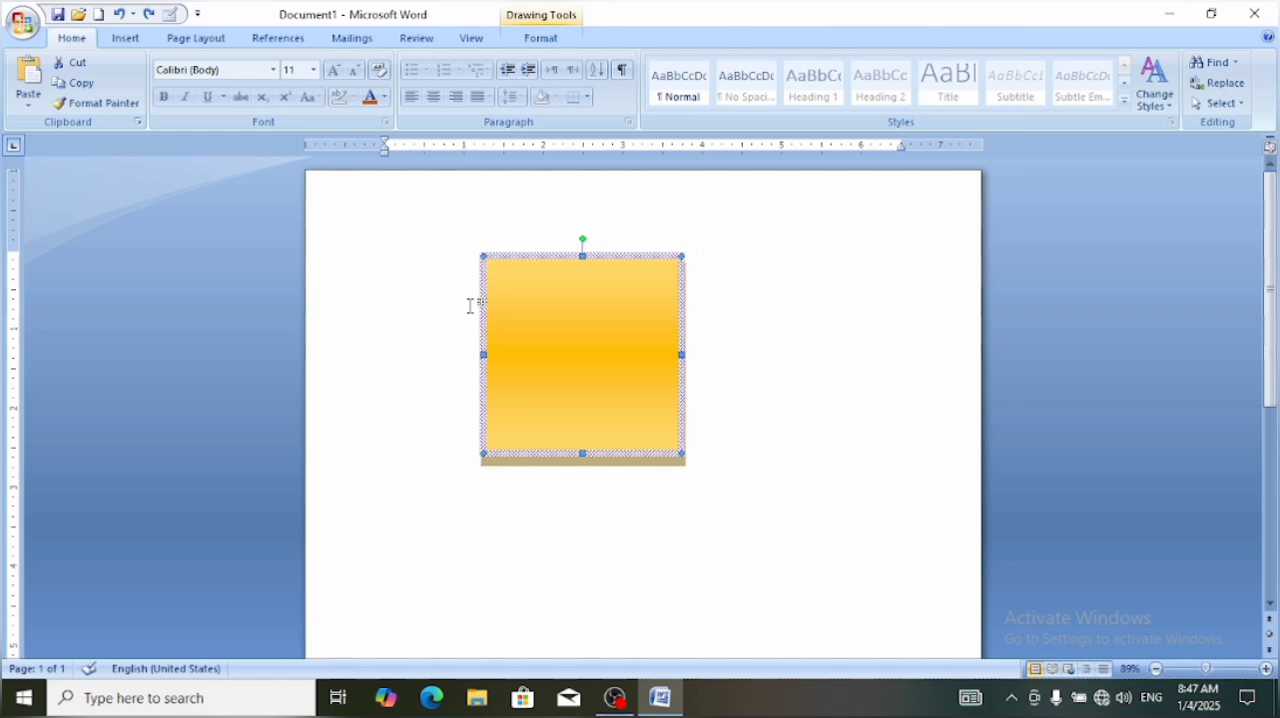
click(812, 458)
click(540, 393)
Draw an isosceles triangle about 2.09" high and 2.42" wide beside the gold square and apply the solid blue shape style
click(125, 42)
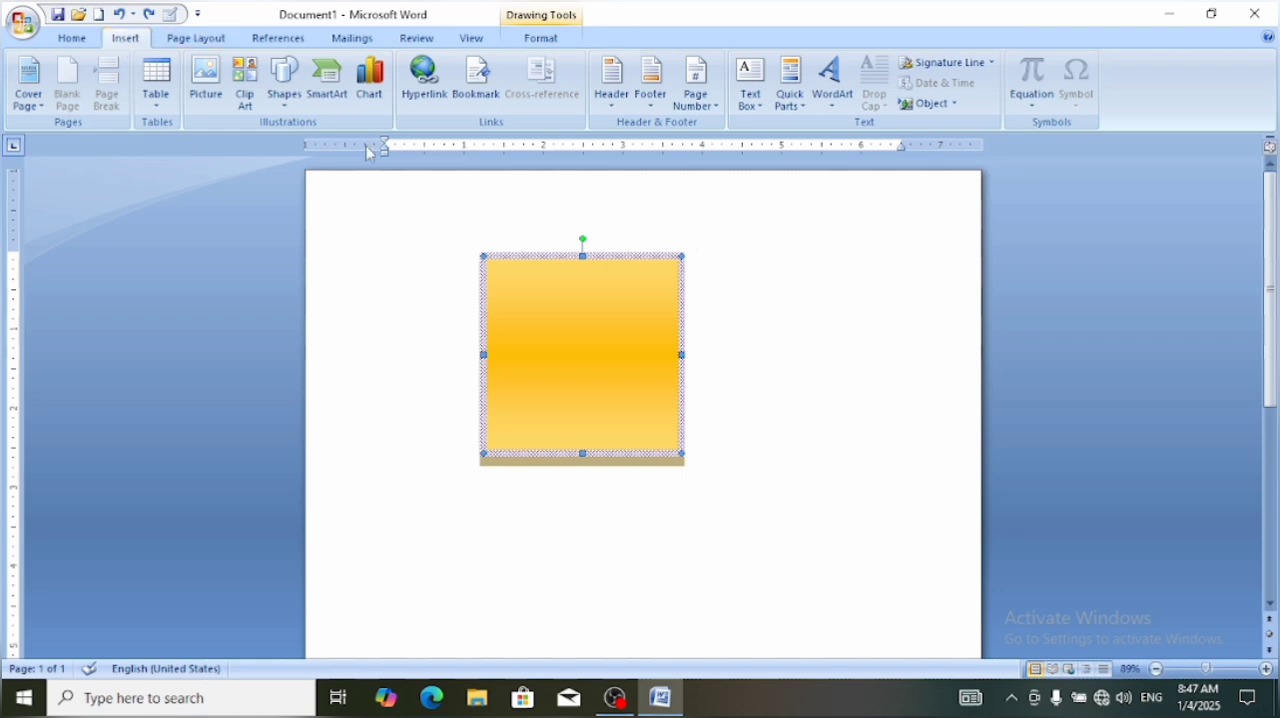
click(283, 110)
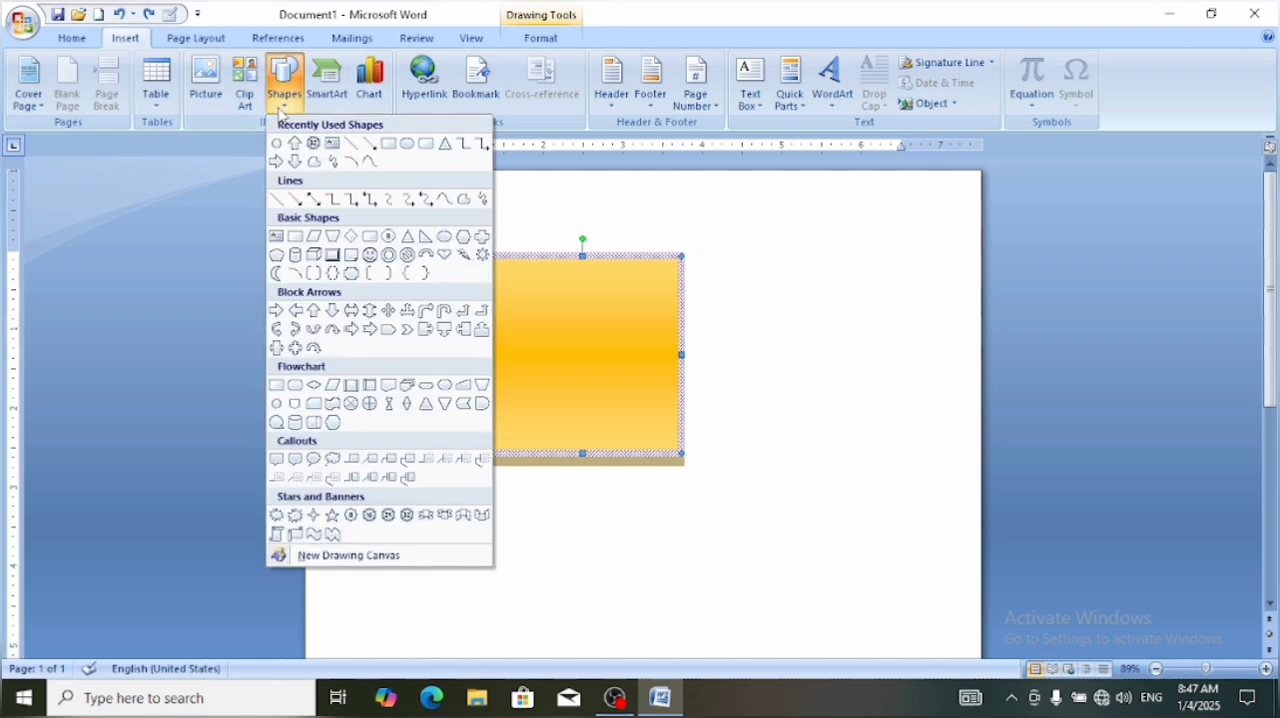
click(444, 146)
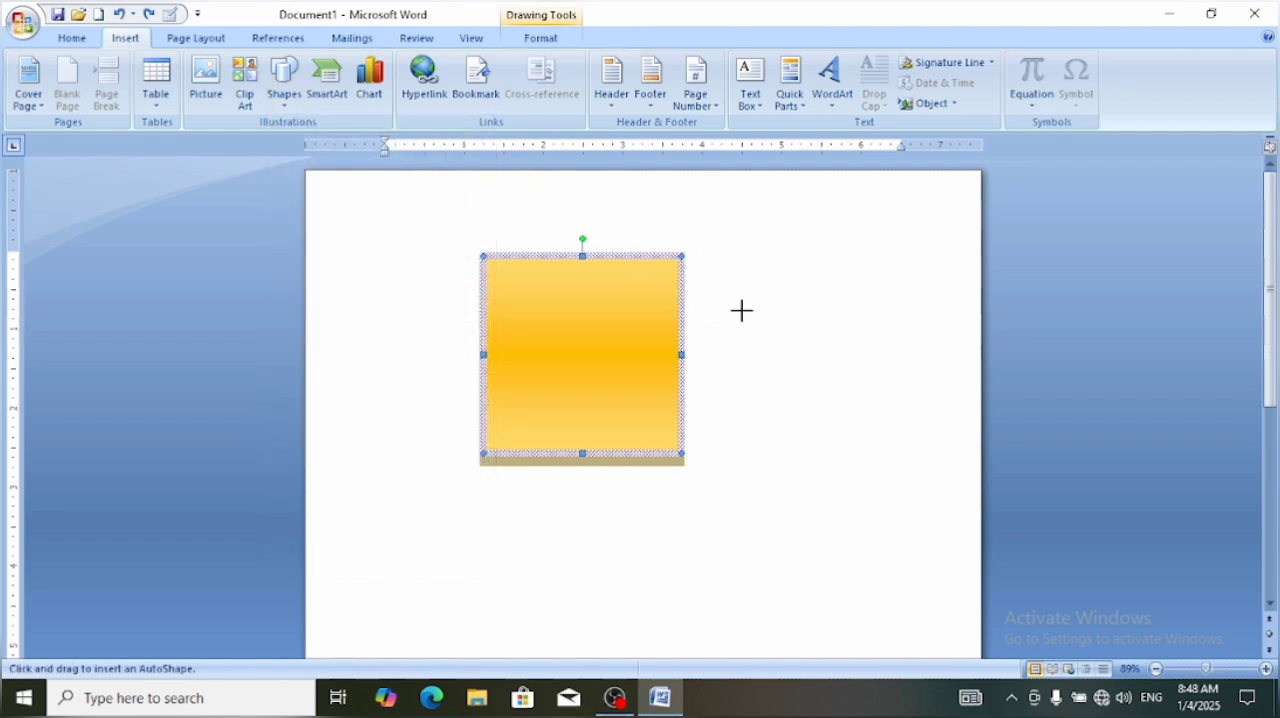
mouse_move(742, 310)
mouse_down()
mouse_move(780, 377)
mouse_move(800, 491)
mouse_move(778, 477)
mouse_up()
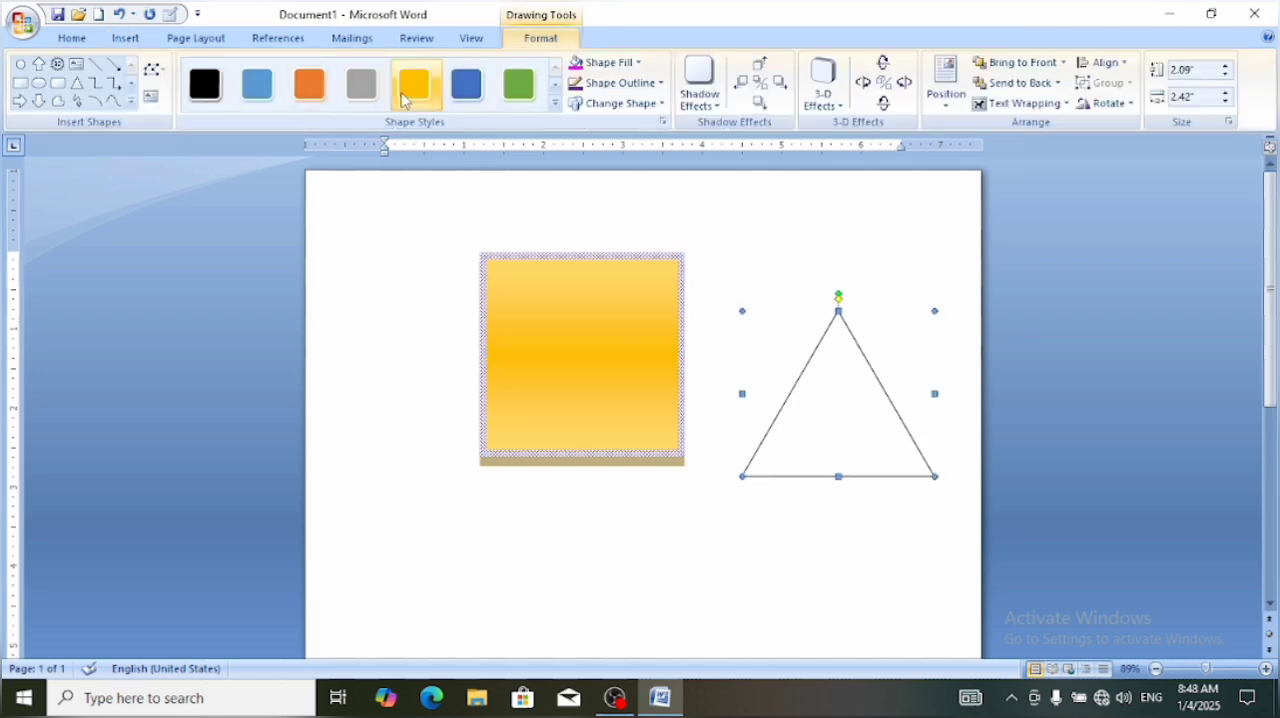
click(466, 90)
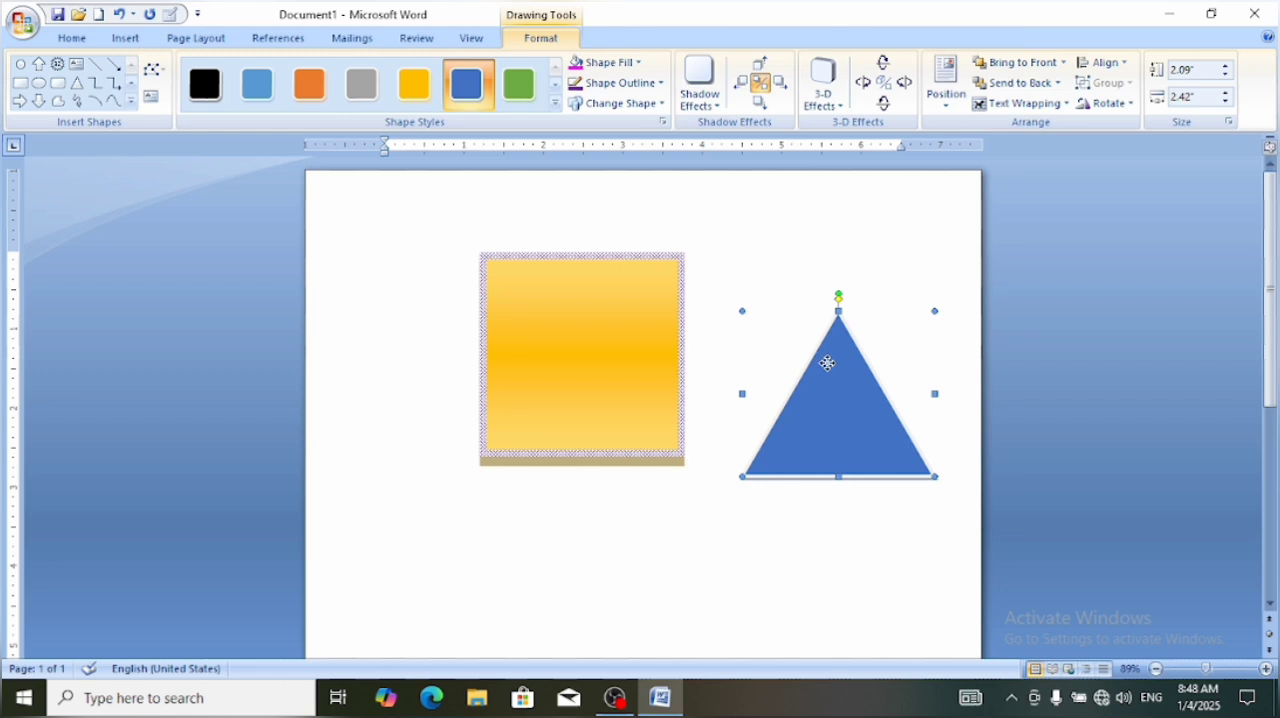
Move the blue triangle onto the gold square and send the triangle to the back
drag(826, 363, 574, 309)
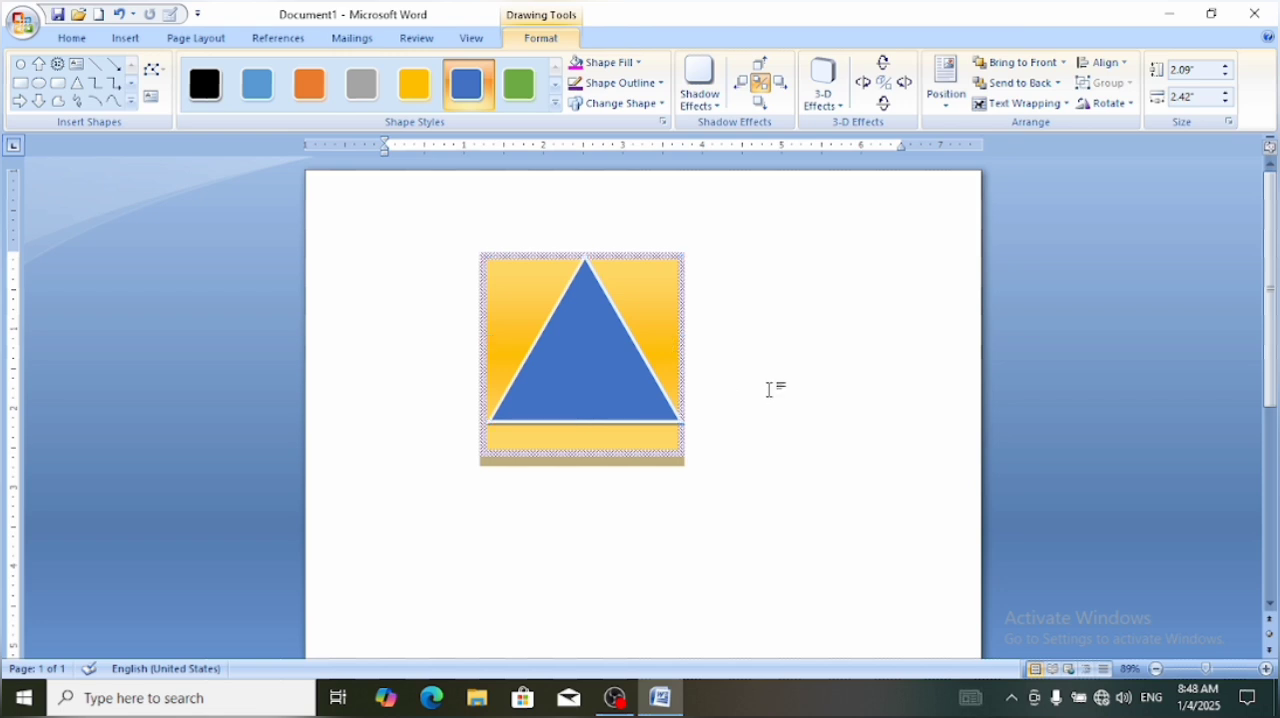
click(771, 386)
click(571, 323)
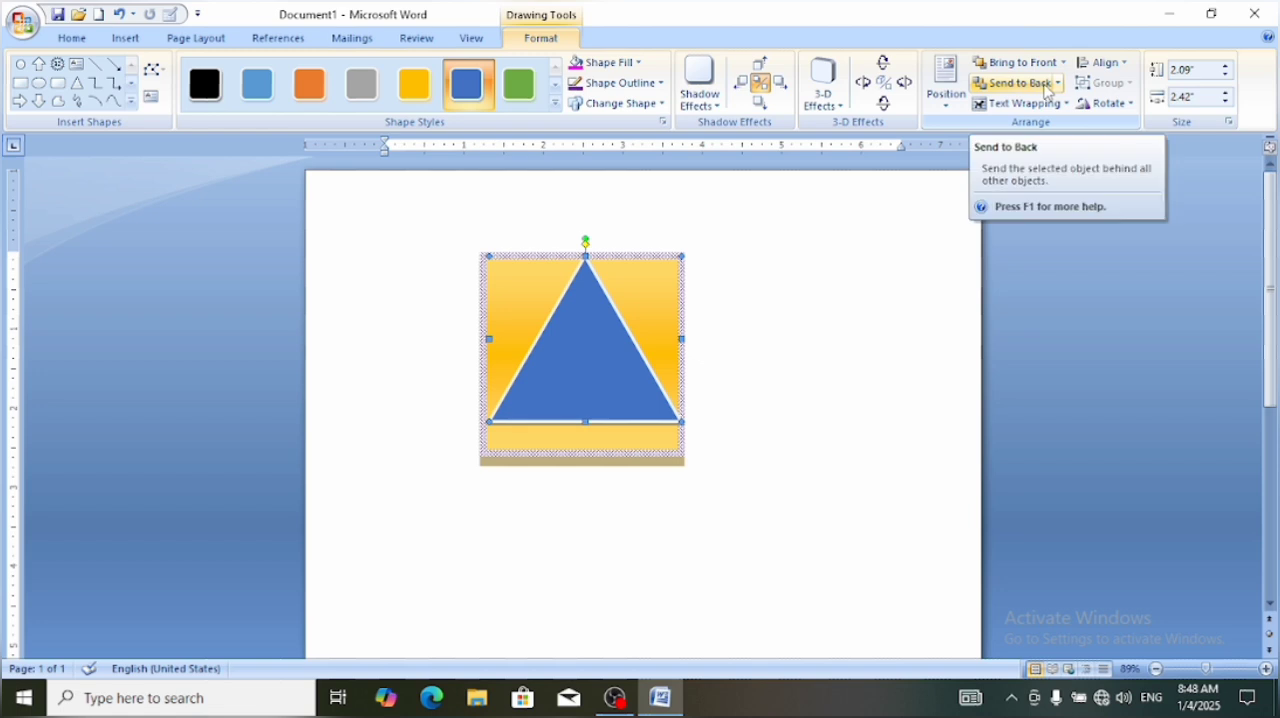
click(1014, 83)
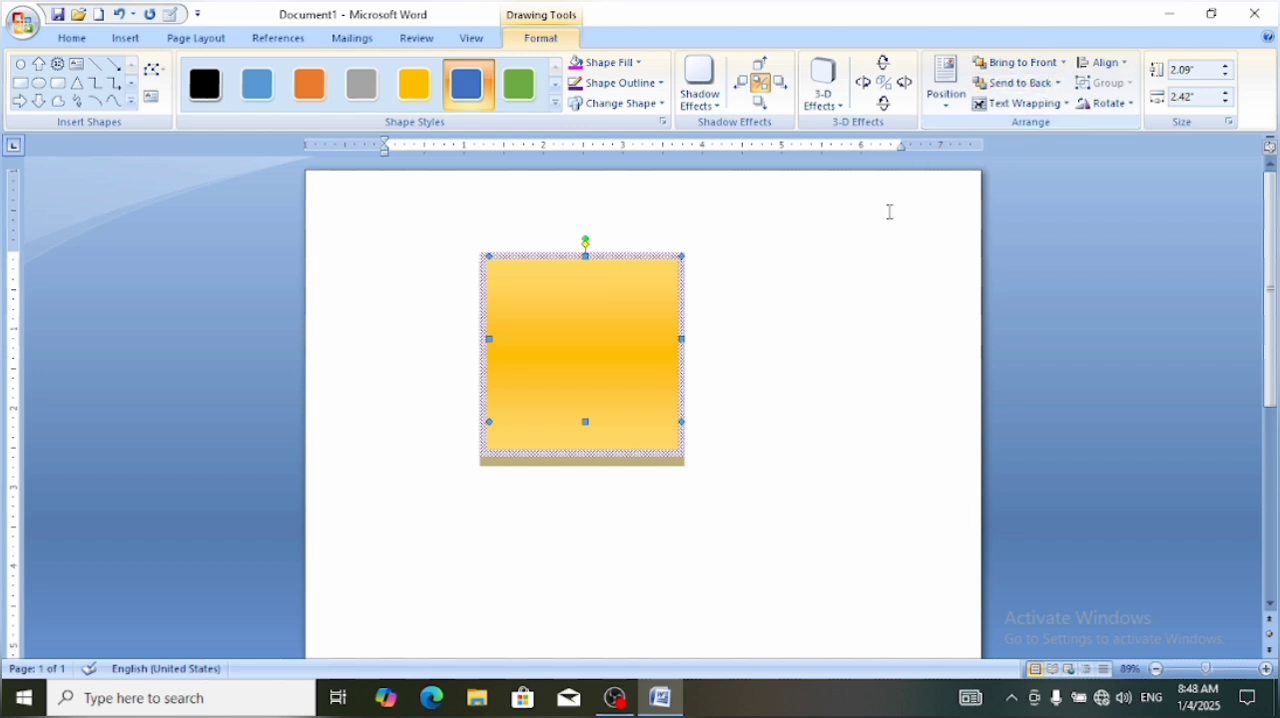
Select the gold square and send it to the back, behind the blue triangle
click(843, 249)
click(528, 339)
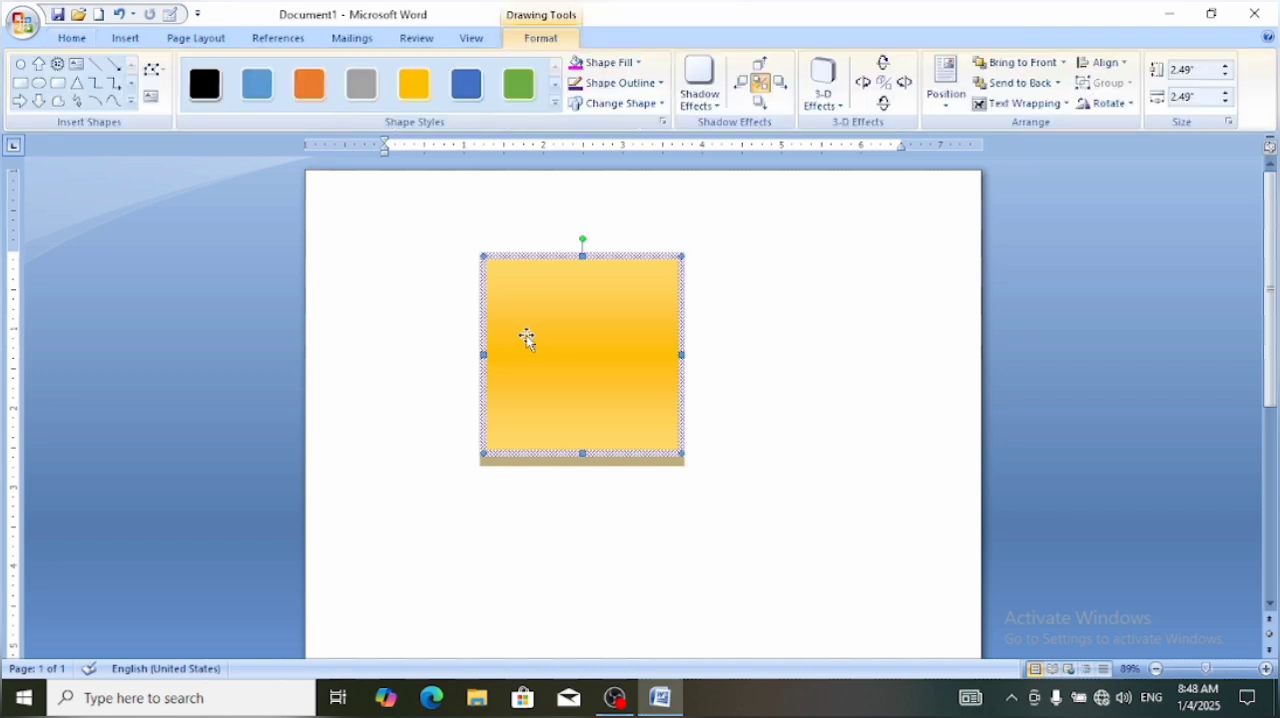
click(1020, 83)
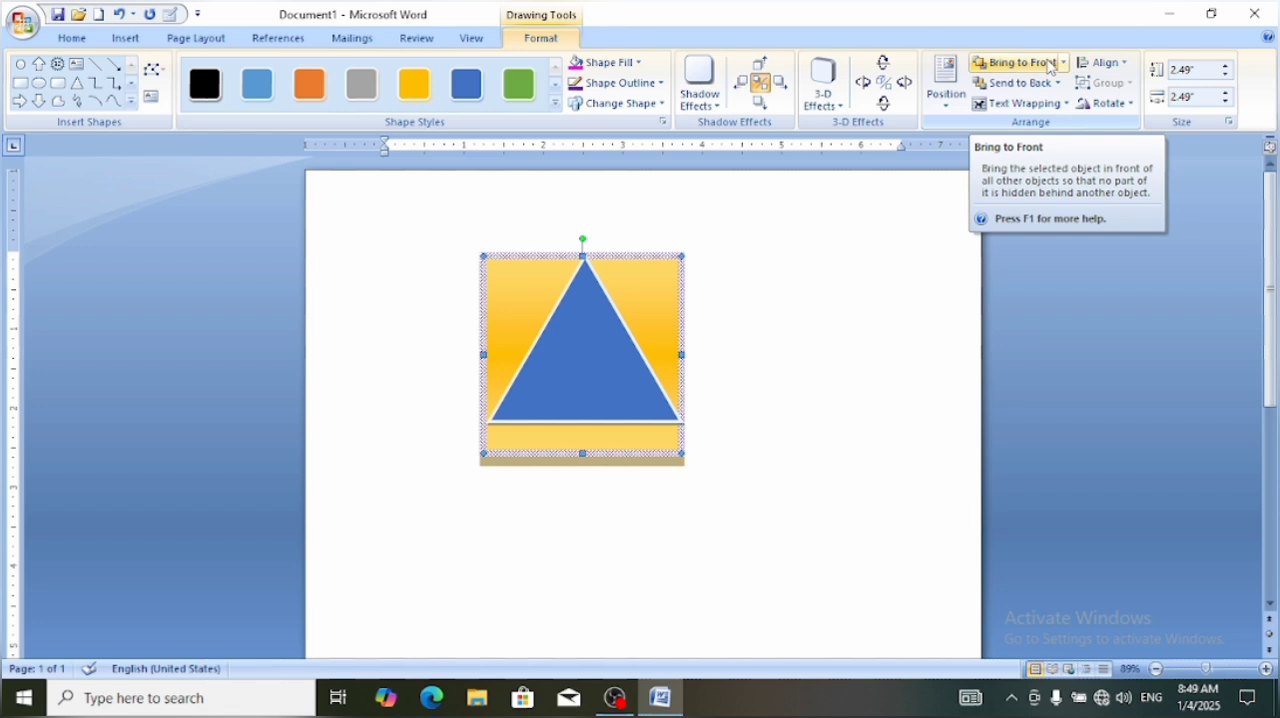
Set the gold square's text wrapping to In Front of Text and move the blue triangle rightward so it only slightly overlaps the square
click(1063, 105)
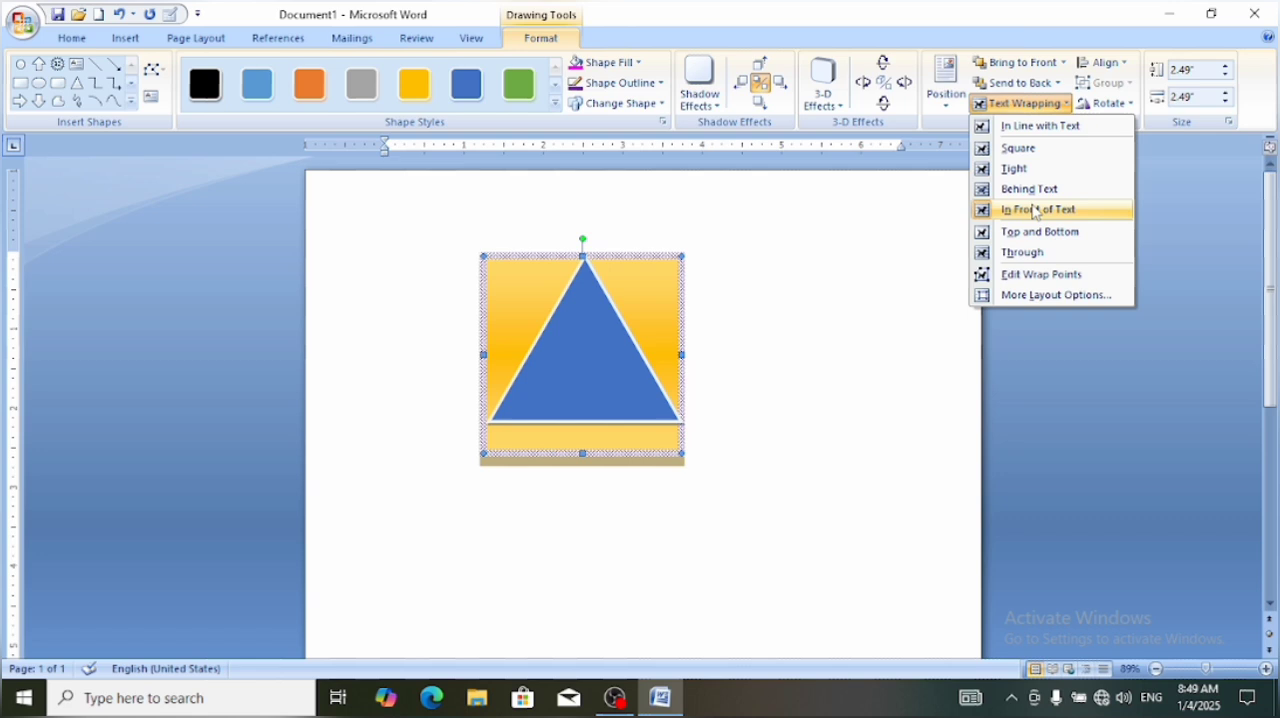
click(1035, 210)
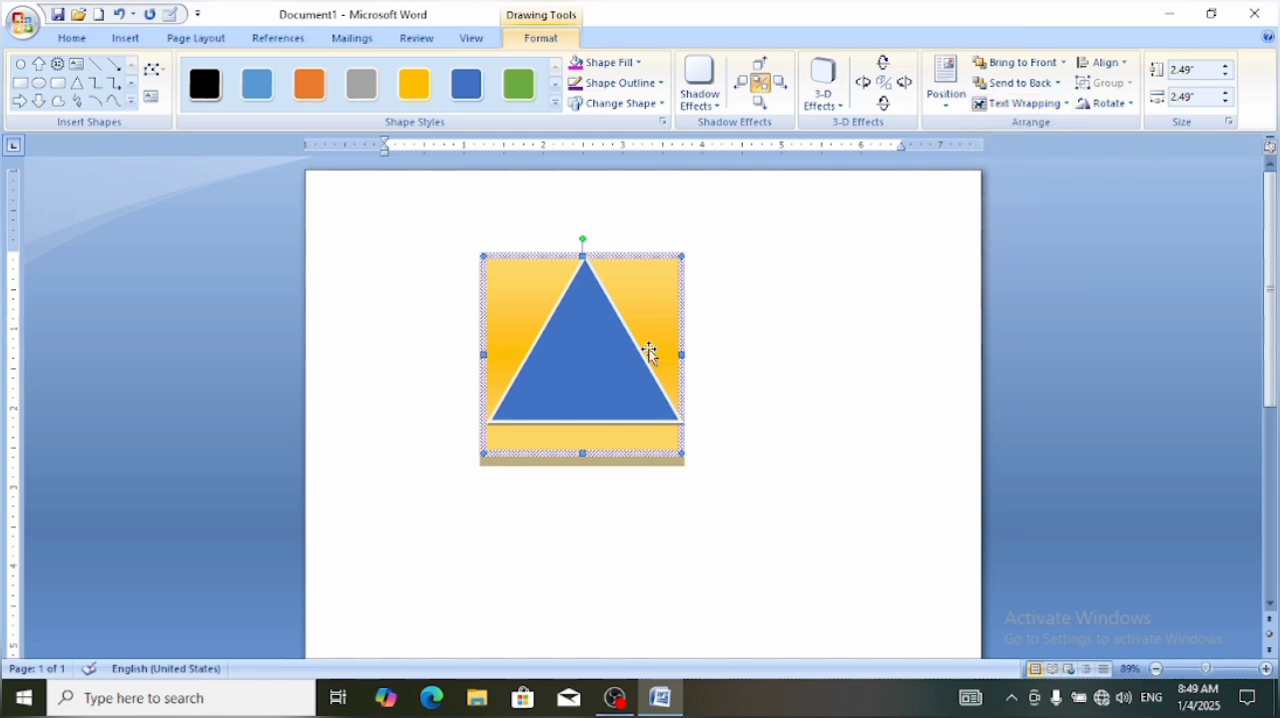
drag(543, 368, 727, 373)
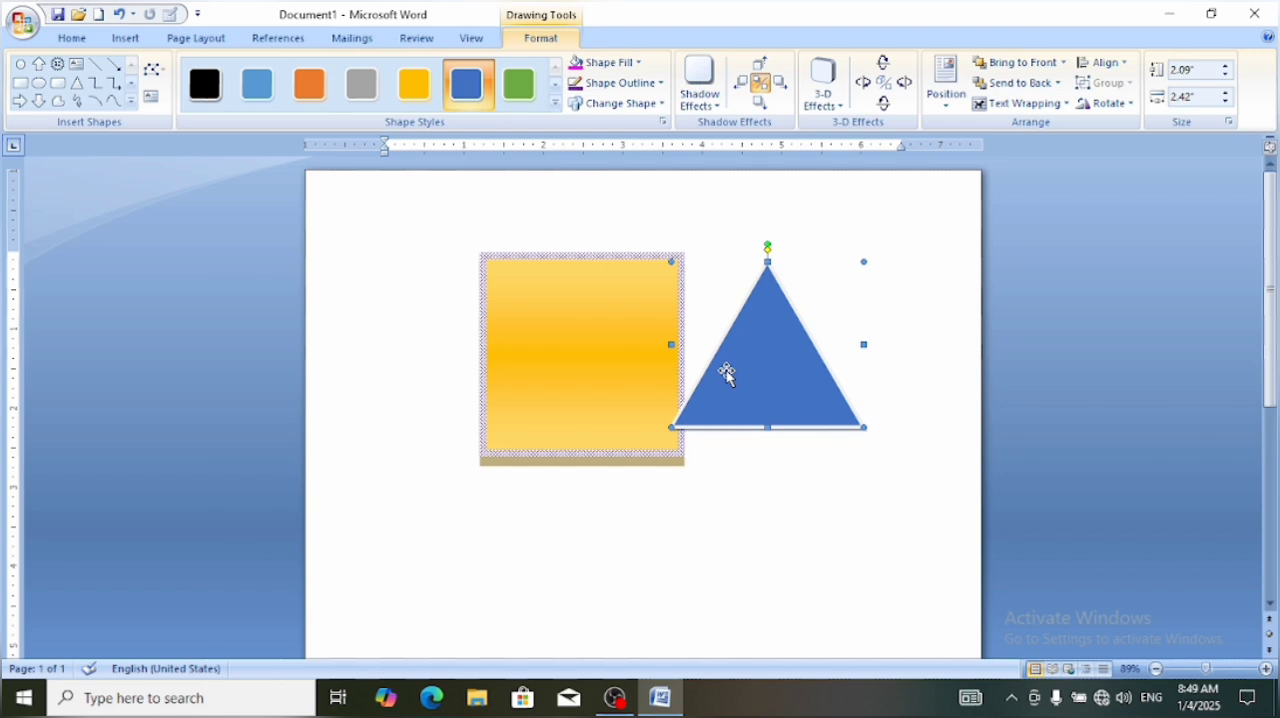
Check the triangle's text wrapping options, leave them unchanged, and enter the filler text "iofjfifsdj" on the document's first line
click(1021, 104)
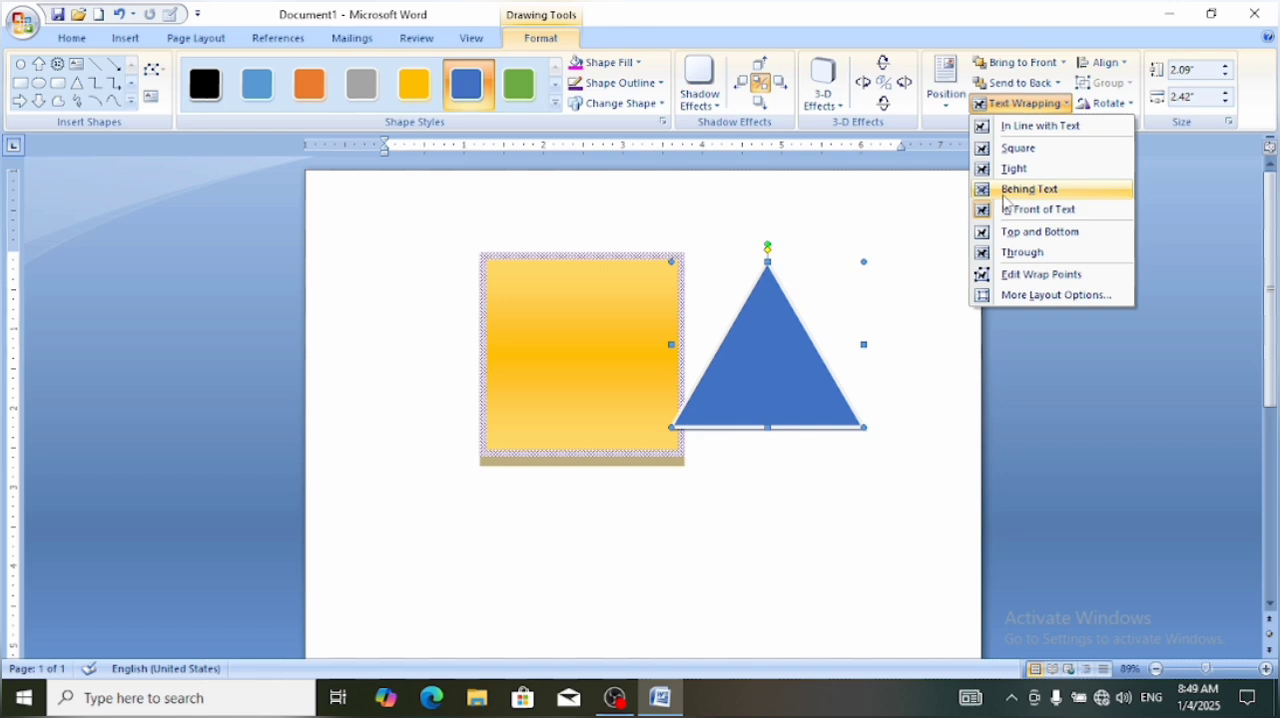
click(574, 338)
click(433, 303)
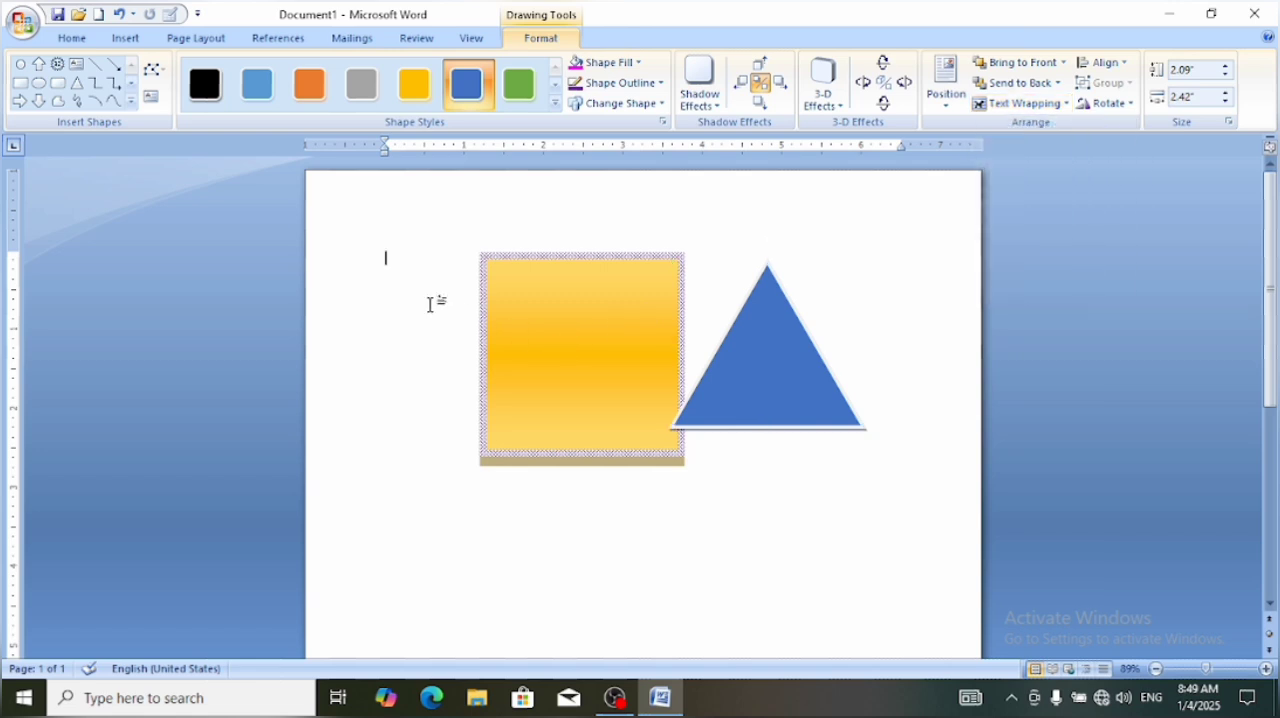
text(iofjfifsdj)
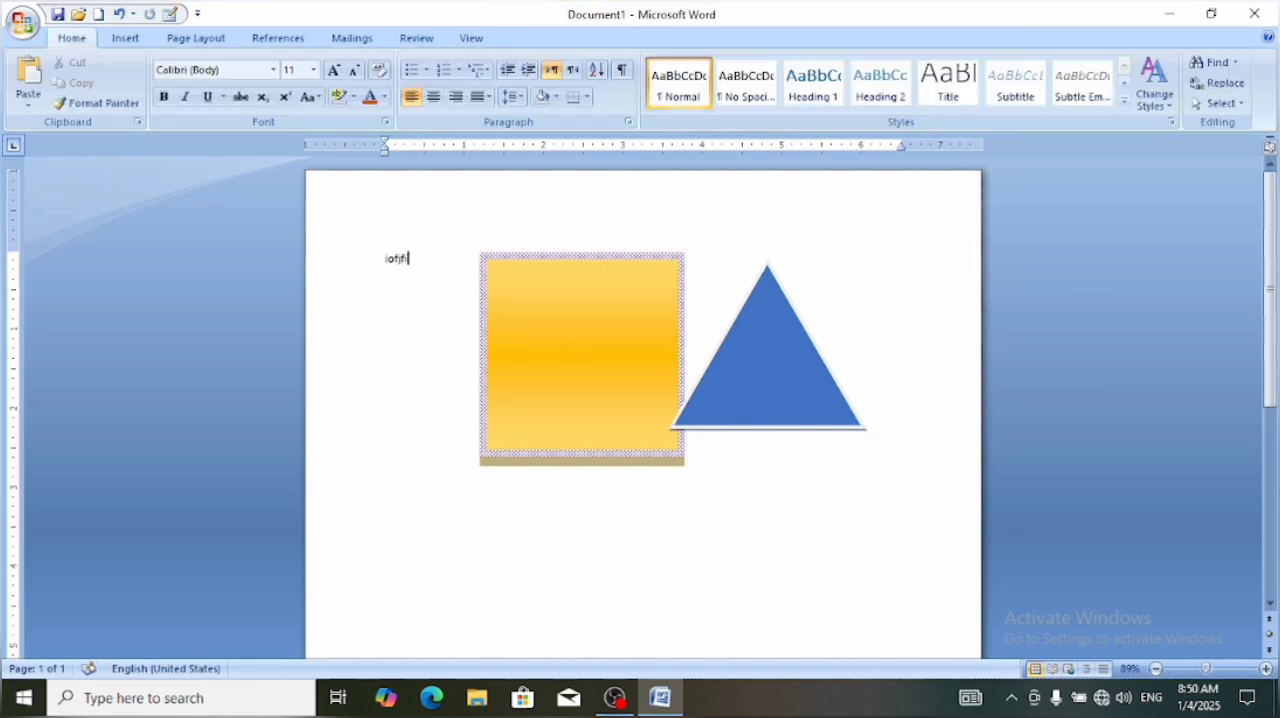
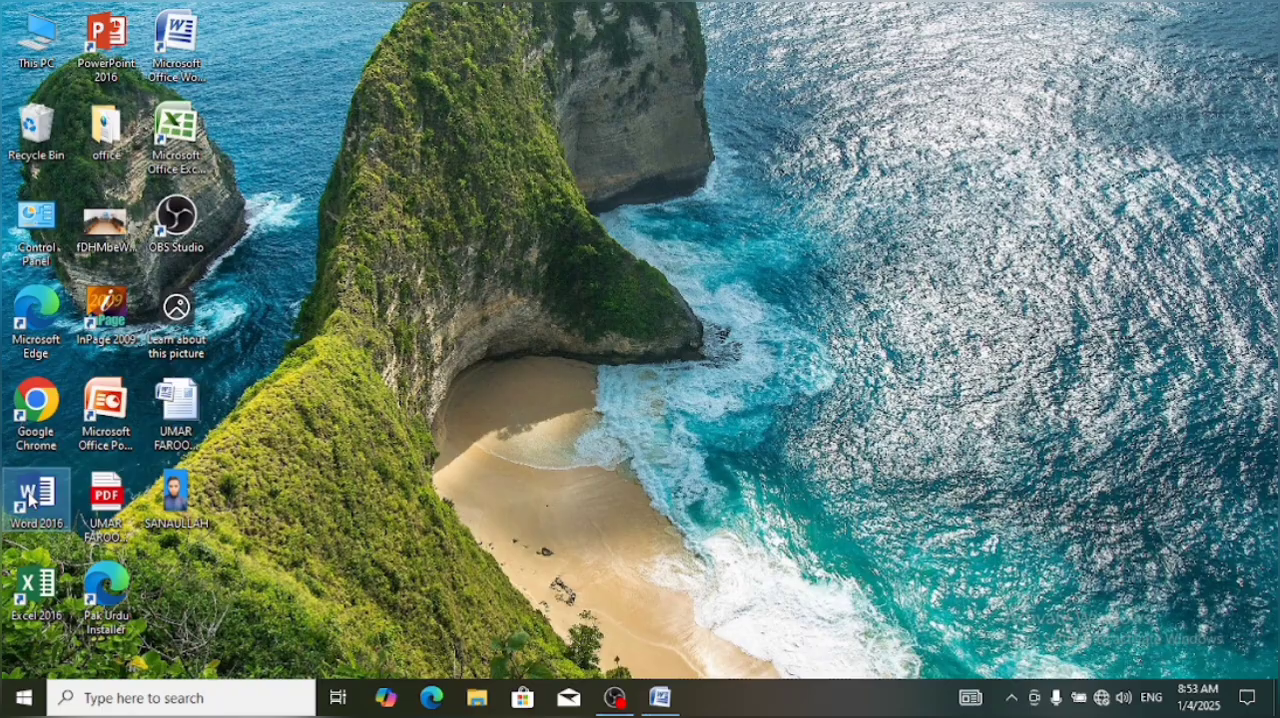
Open Word 2016, create a document from the Word 2010 look template, and enlarge the page view
double_click(33, 495)
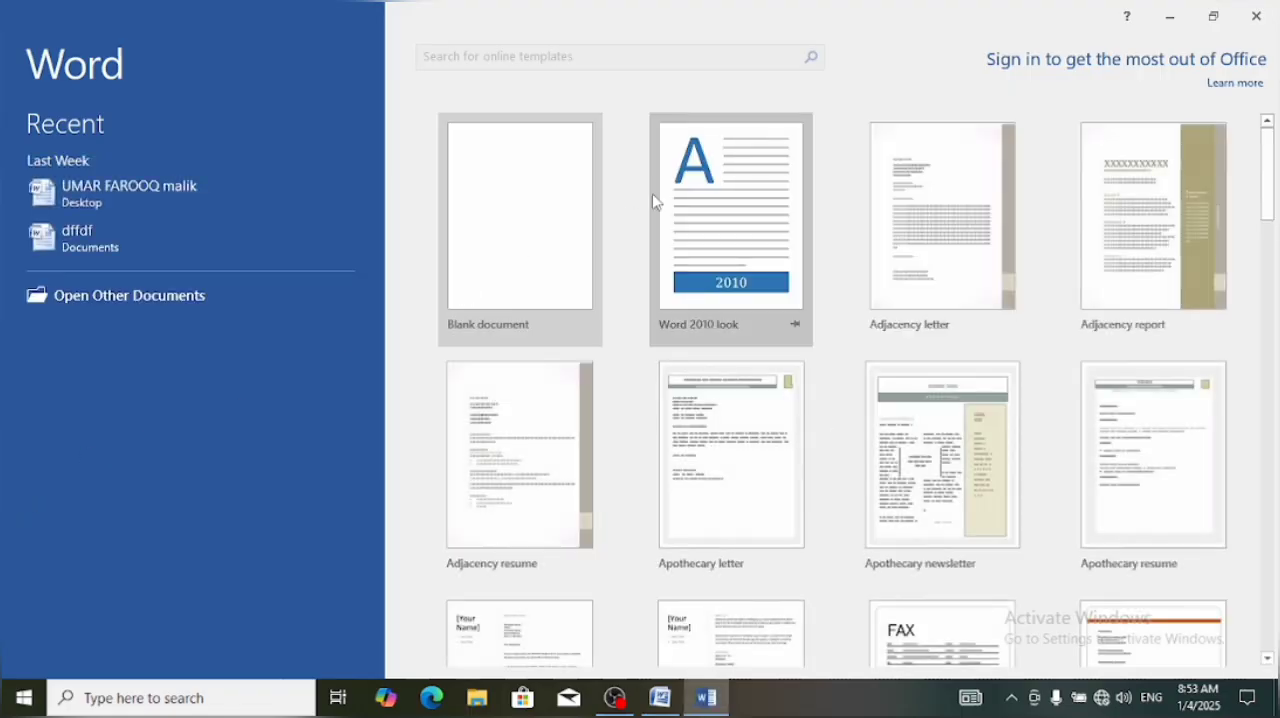
click(677, 211)
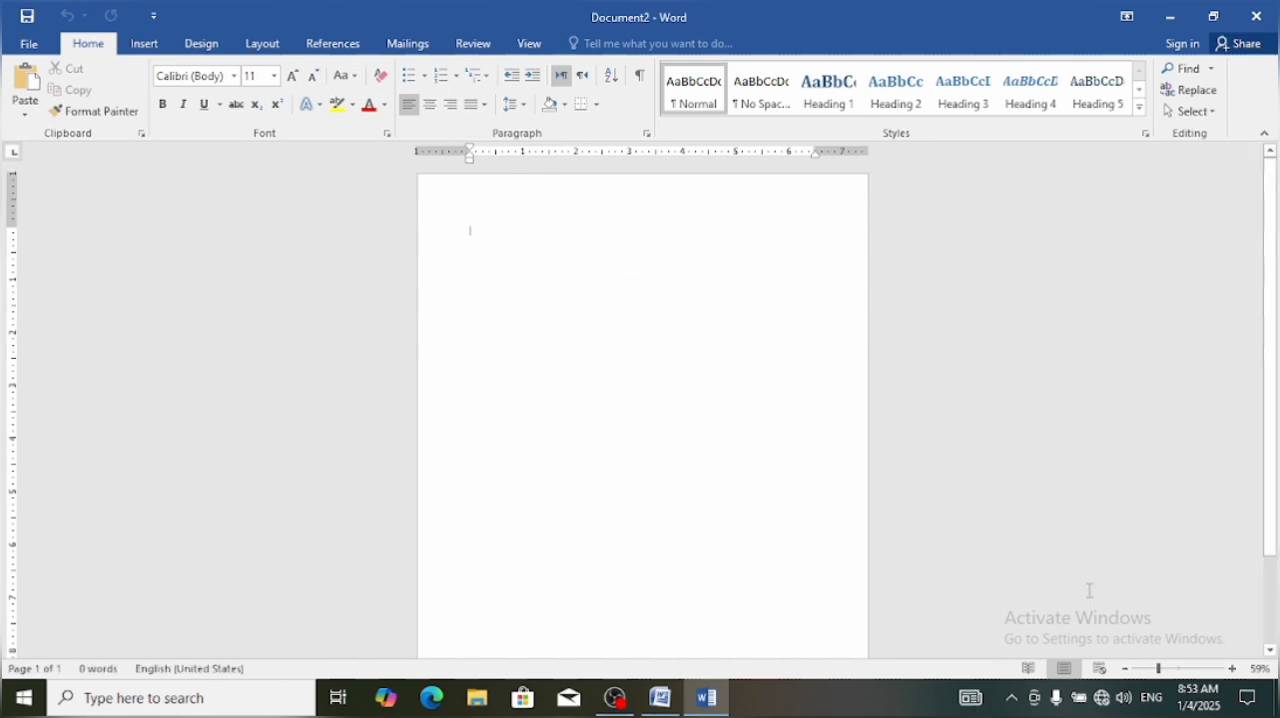
click(1172, 668)
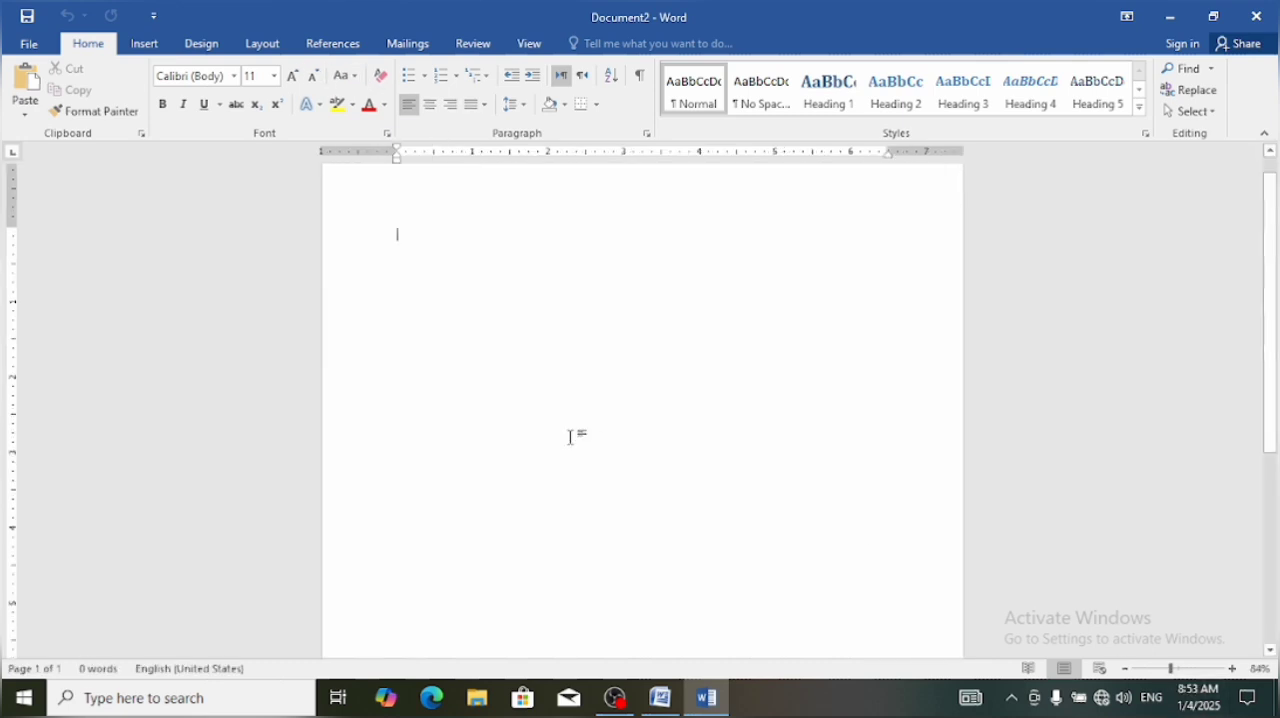
Draw a square about 3.95" by 3.95" in the middle of the page
click(141, 46)
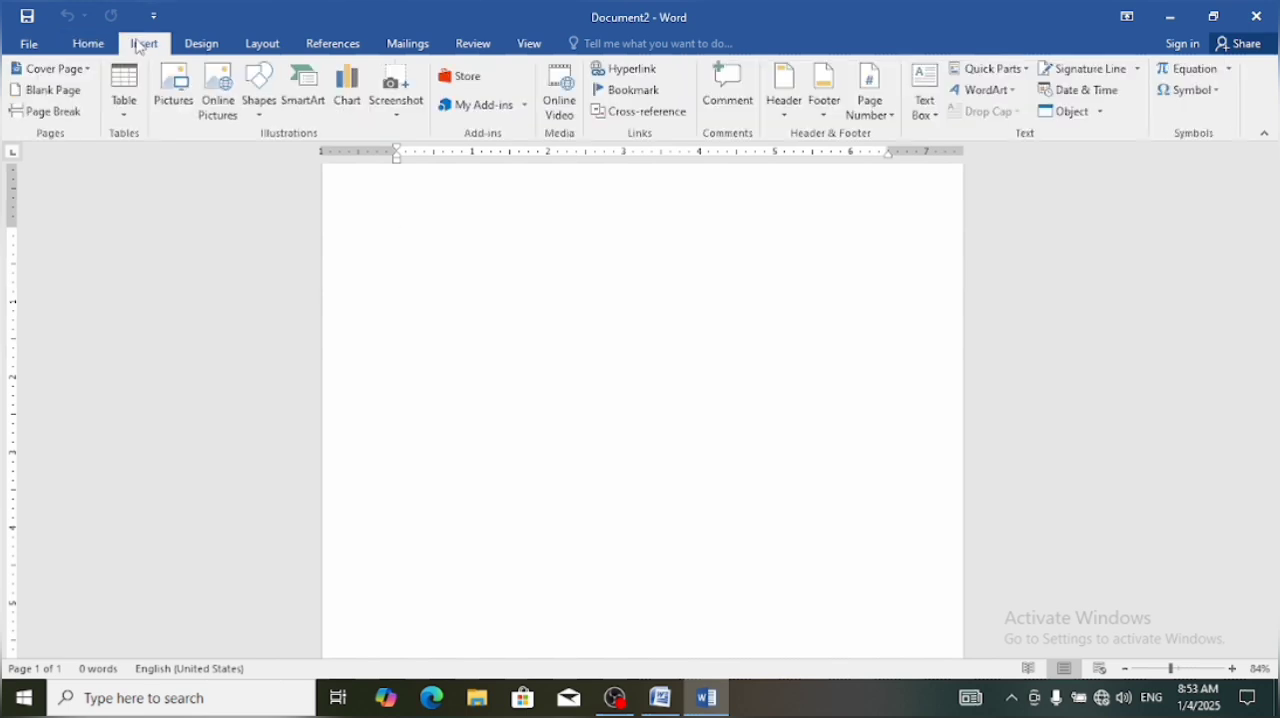
click(258, 88)
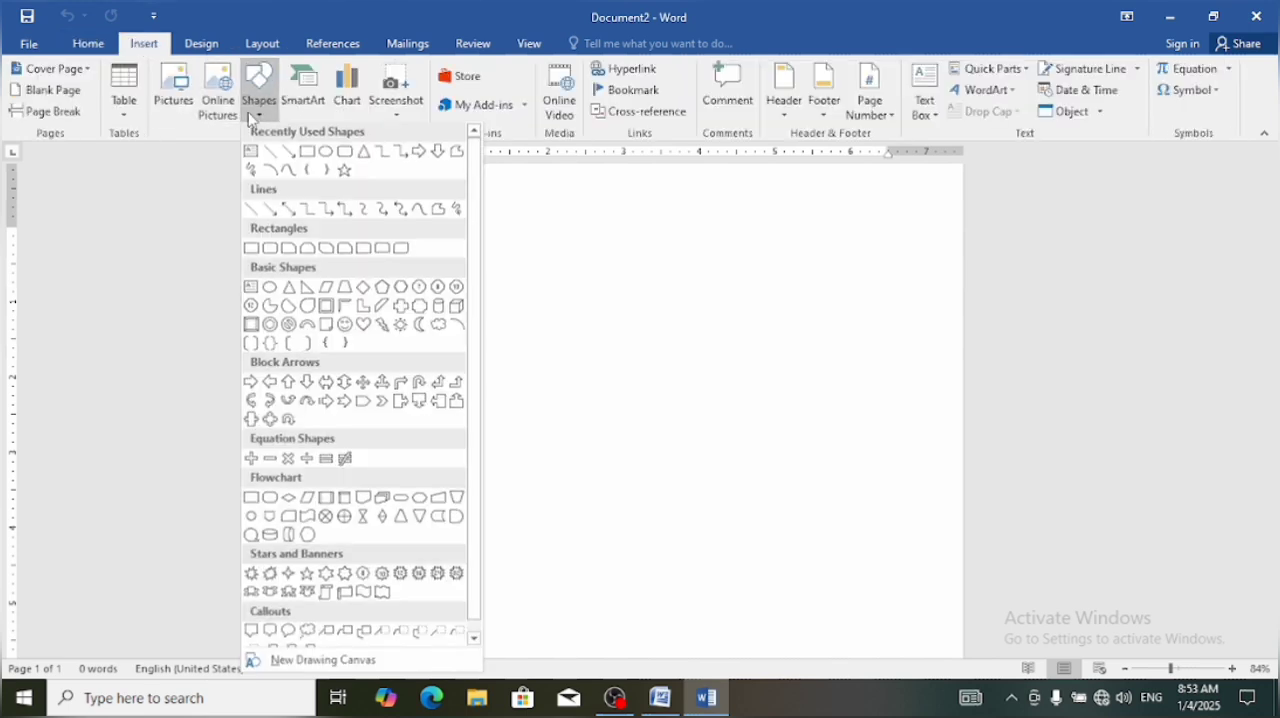
click(325, 155)
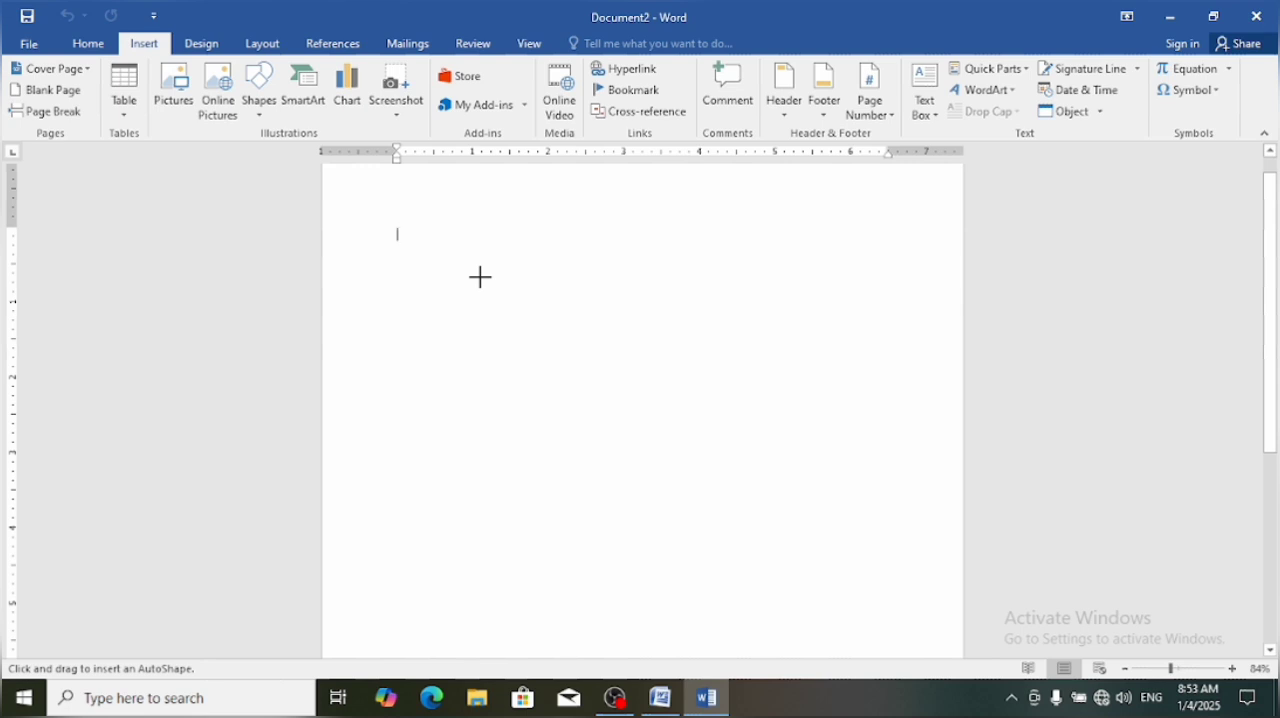
mouse_move(480, 277)
mouse_down()
mouse_move(651, 489)
mouse_move(780, 575)
mouse_up()
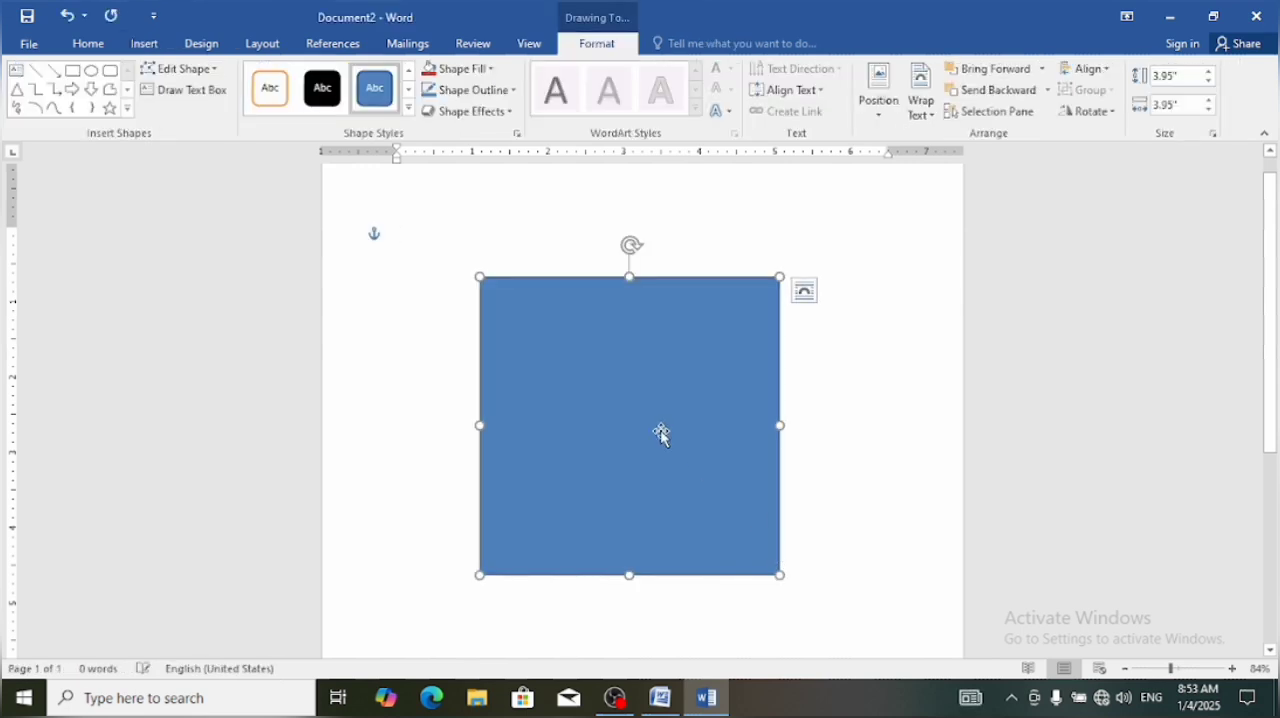
Edit the square's points, pulling its upper-left, lower-right and lower-left corners inward to form an irregular four-sided shape
click(202, 78)
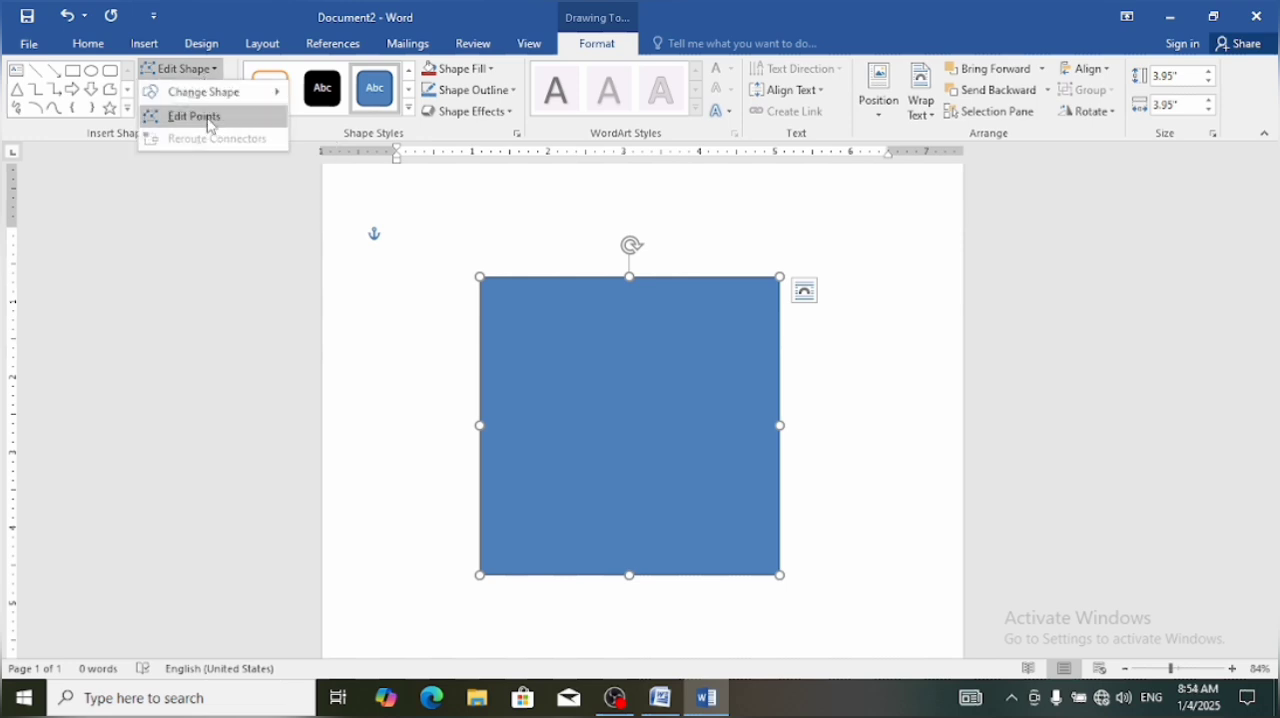
click(197, 117)
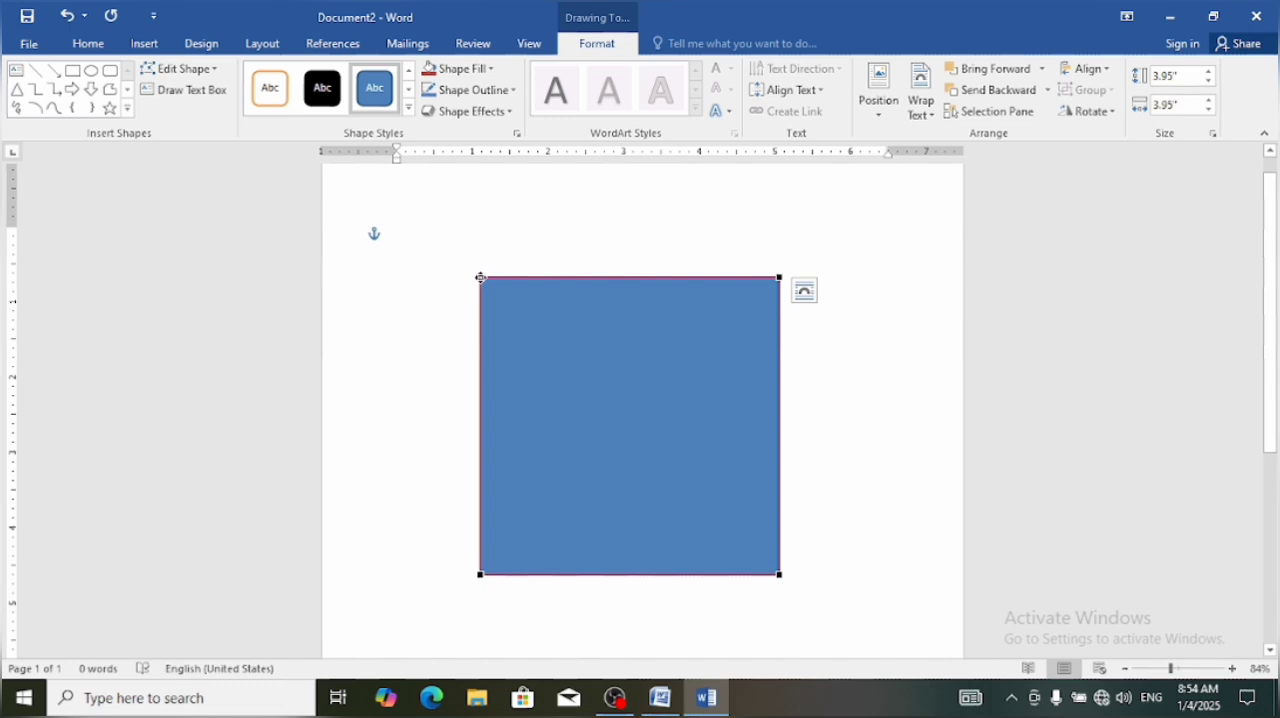
drag(480, 277, 521, 342)
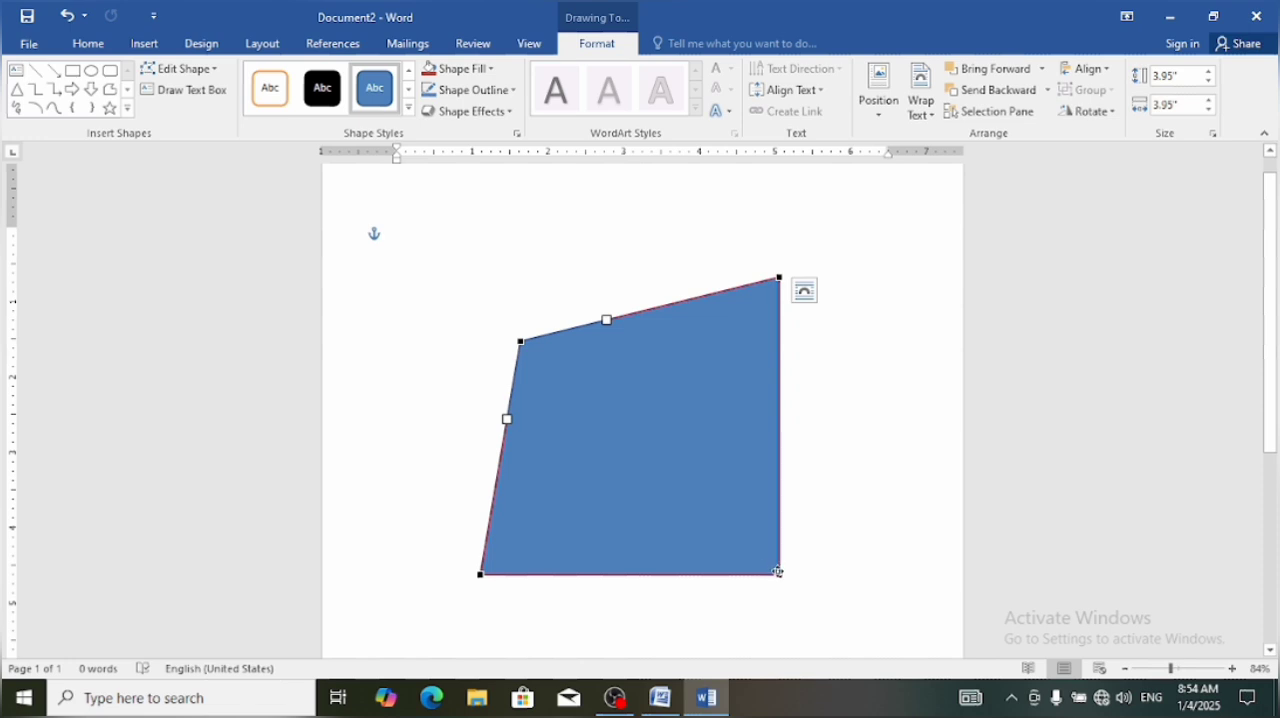
drag(779, 573, 680, 466)
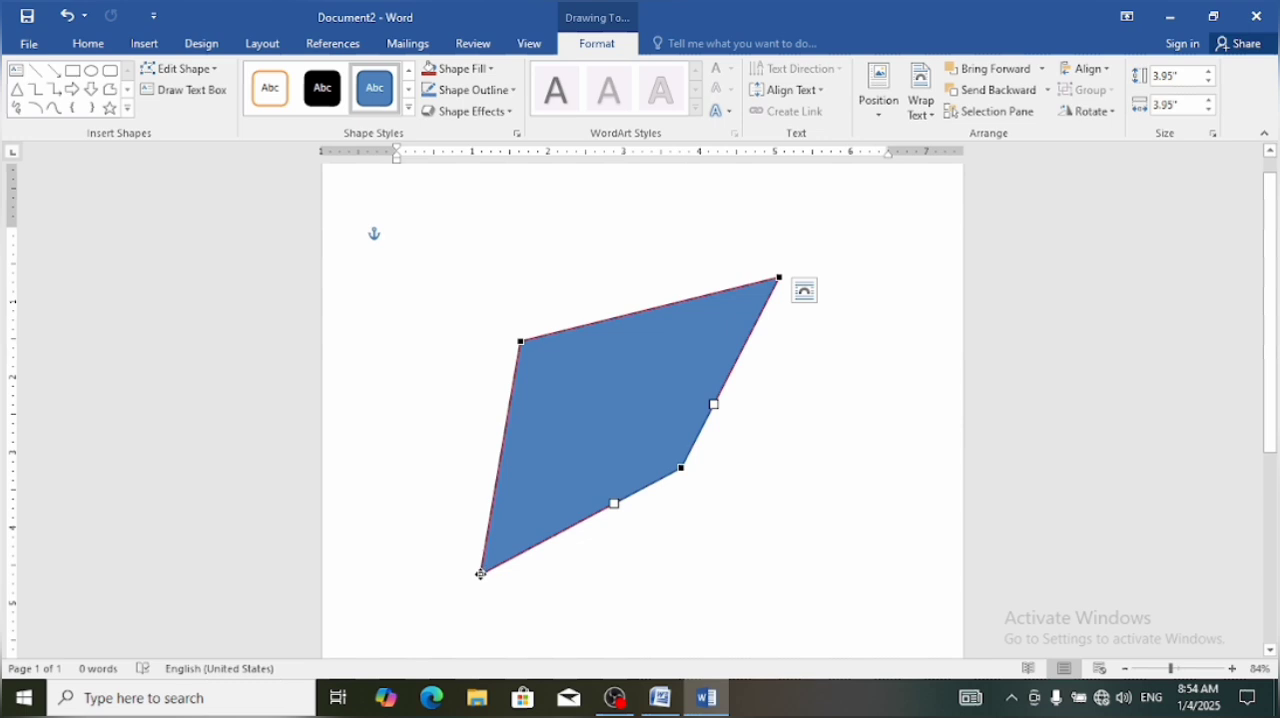
drag(481, 573, 561, 483)
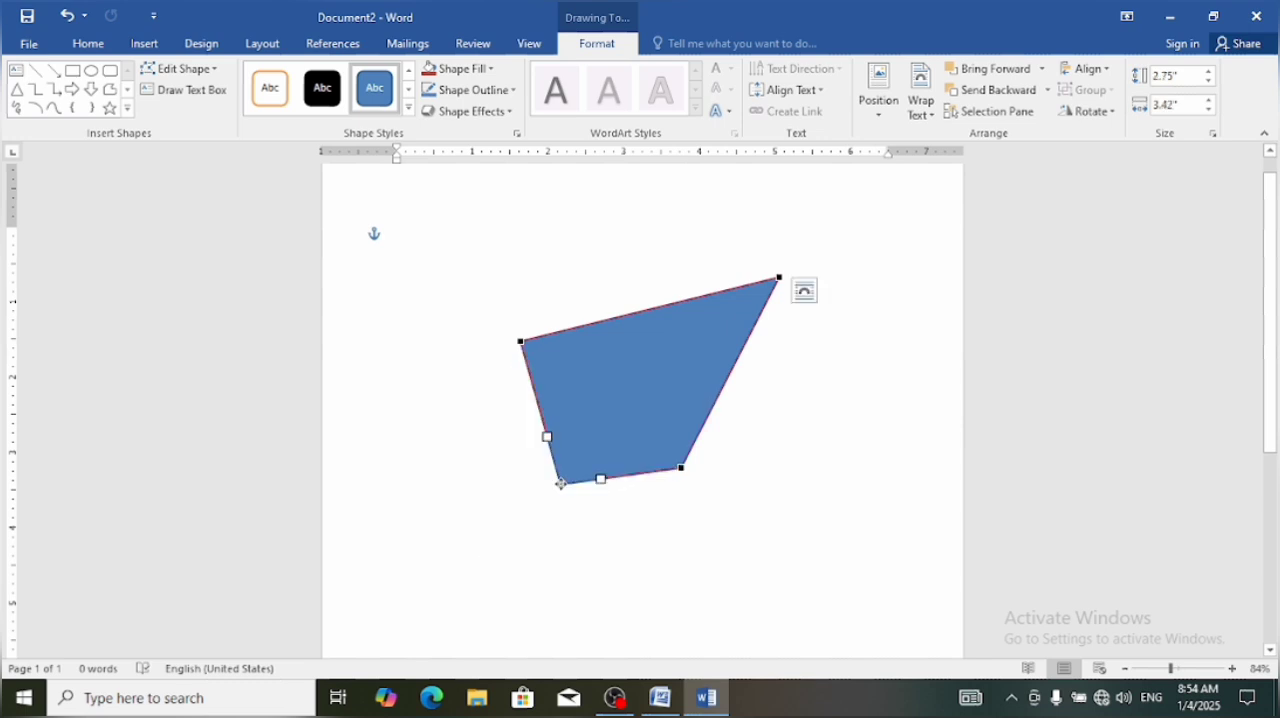
Browse the shape styles for the edited shape and close the document without saving it
click(333, 104)
key(ctrl+z)
click(408, 109)
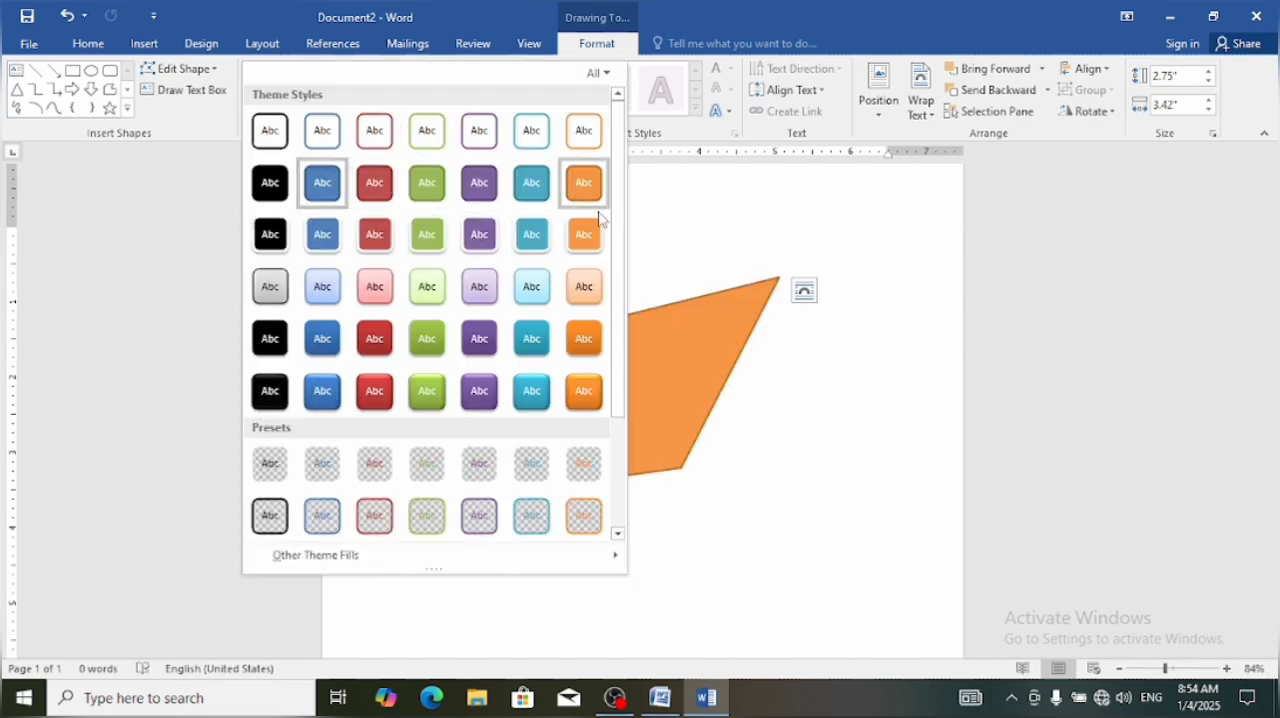
click(1262, 14)
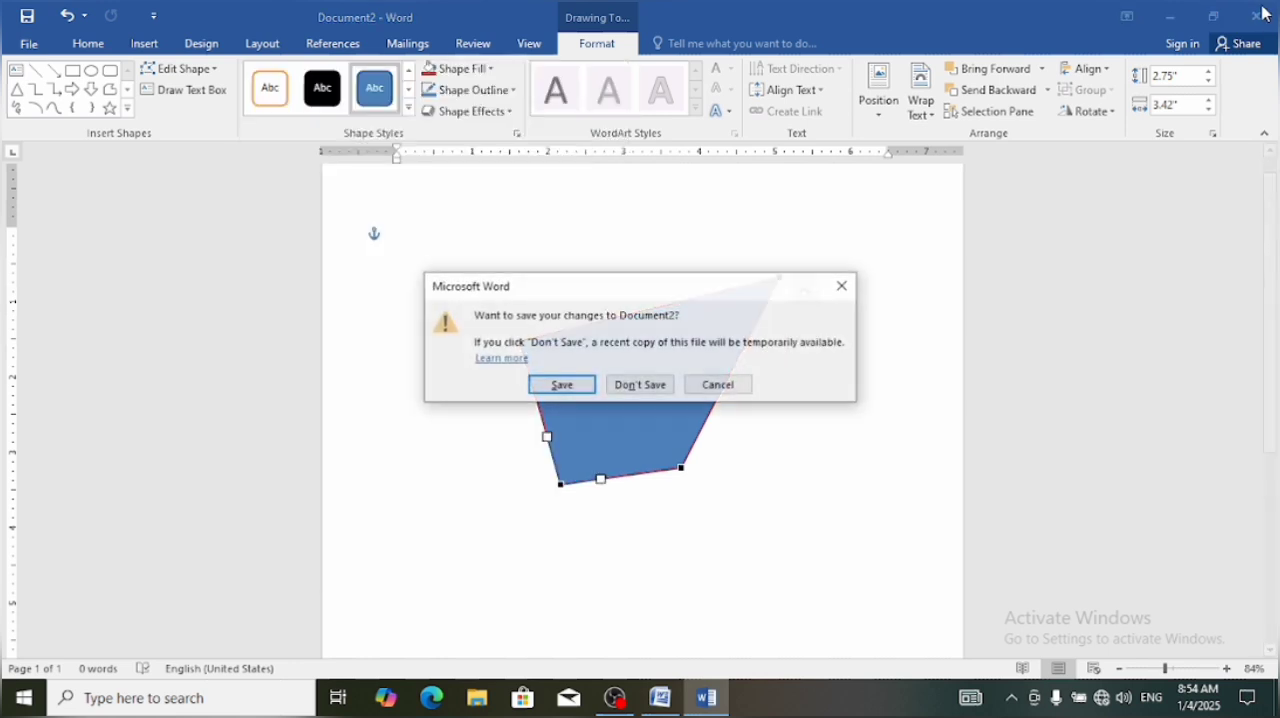
click(620, 388)
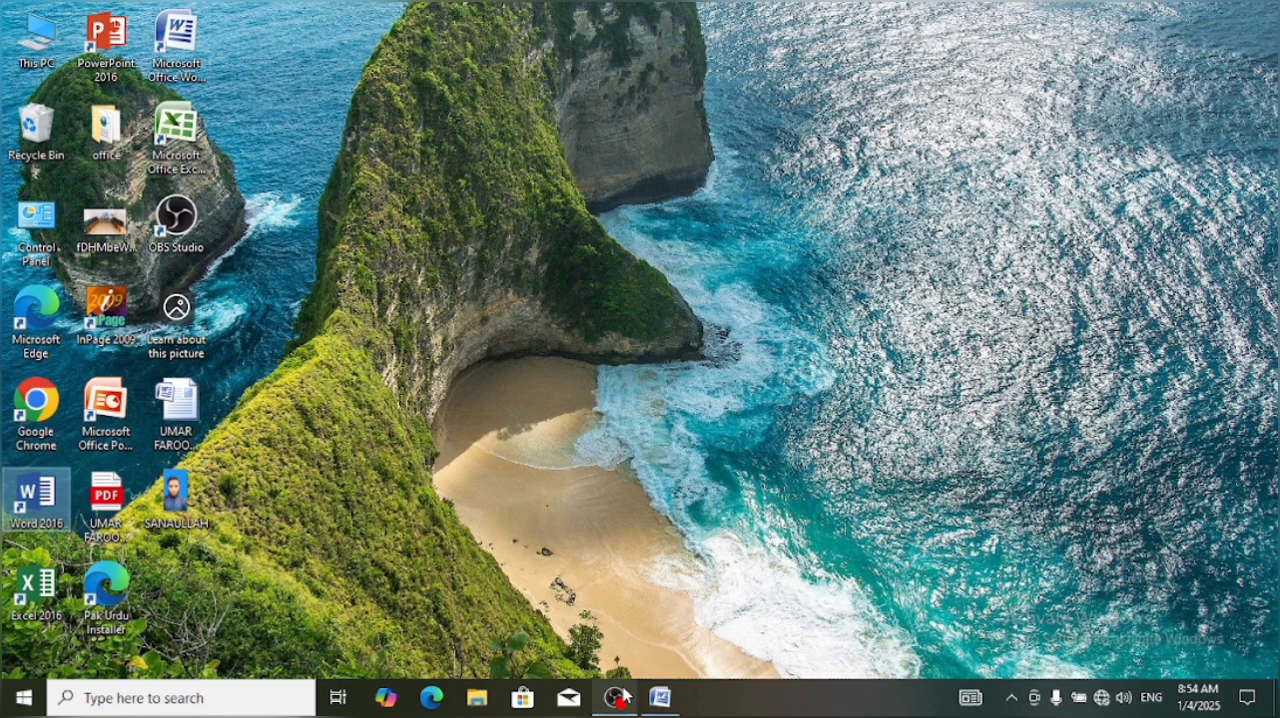
Switch back to Document1 in the older Word version and delete the line of filler text running across the shapes
click(660, 698)
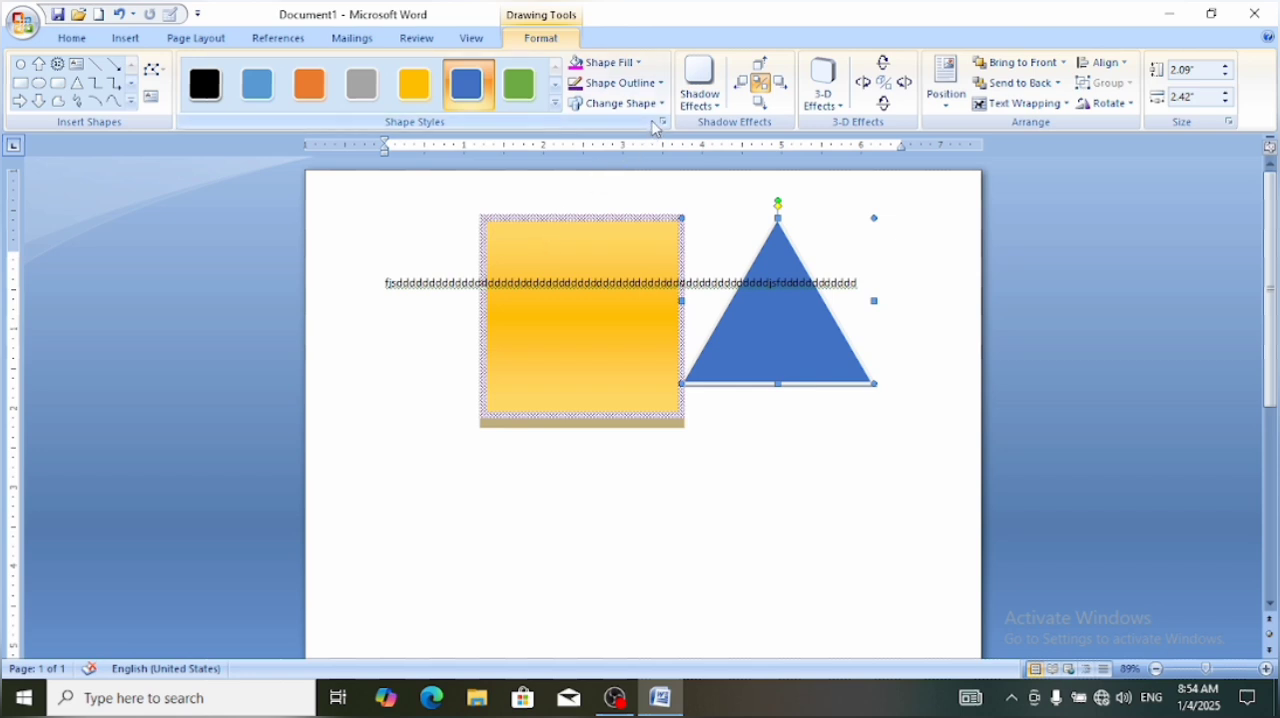
click(128, 39)
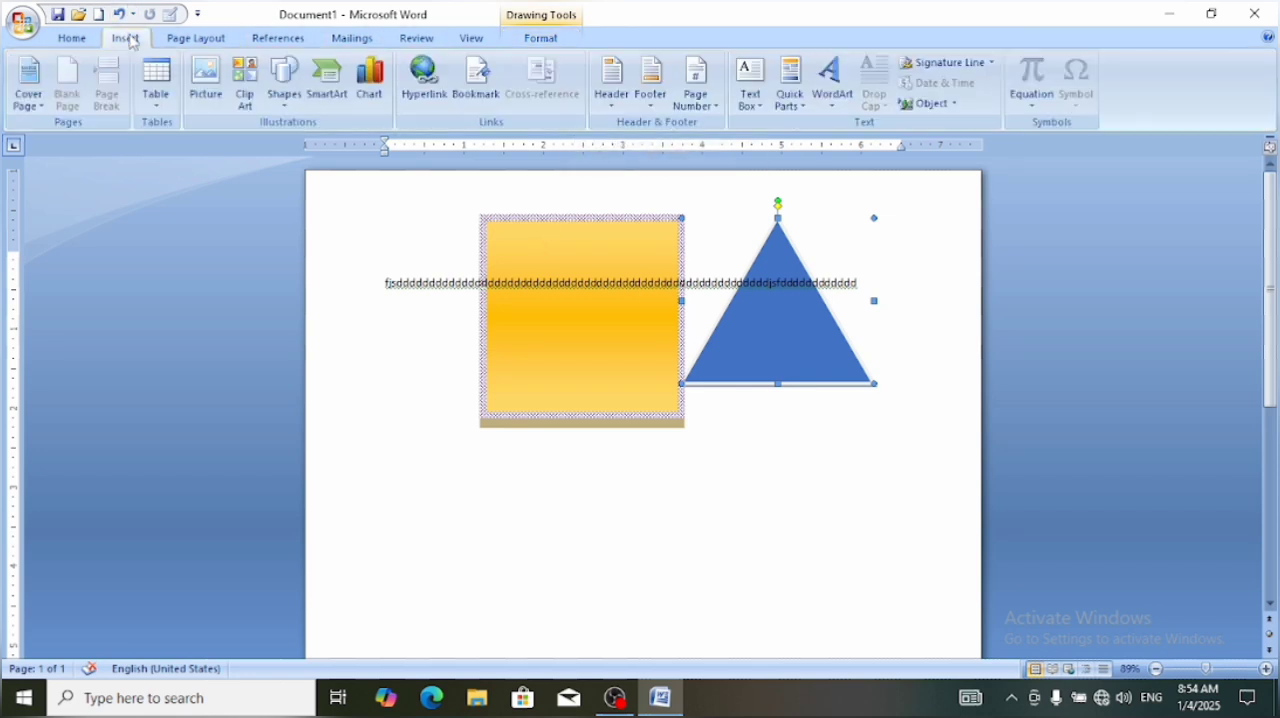
click(529, 283)
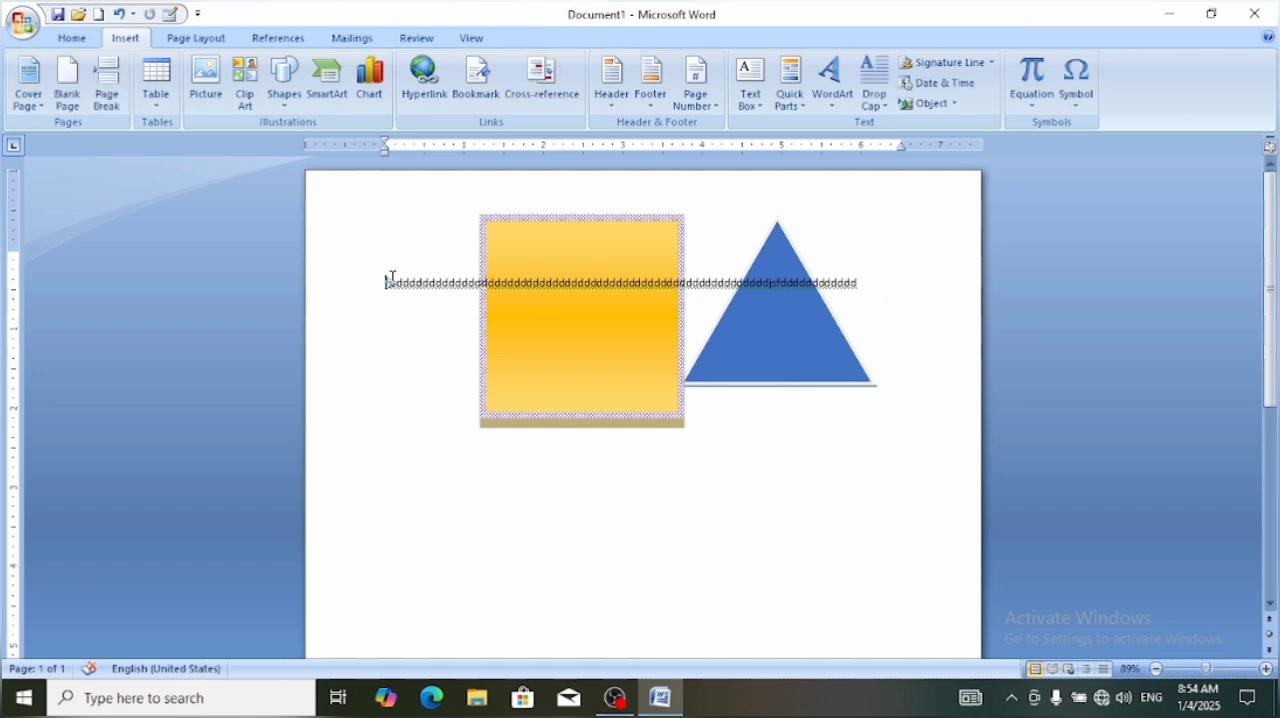
drag(392, 279, 872, 285)
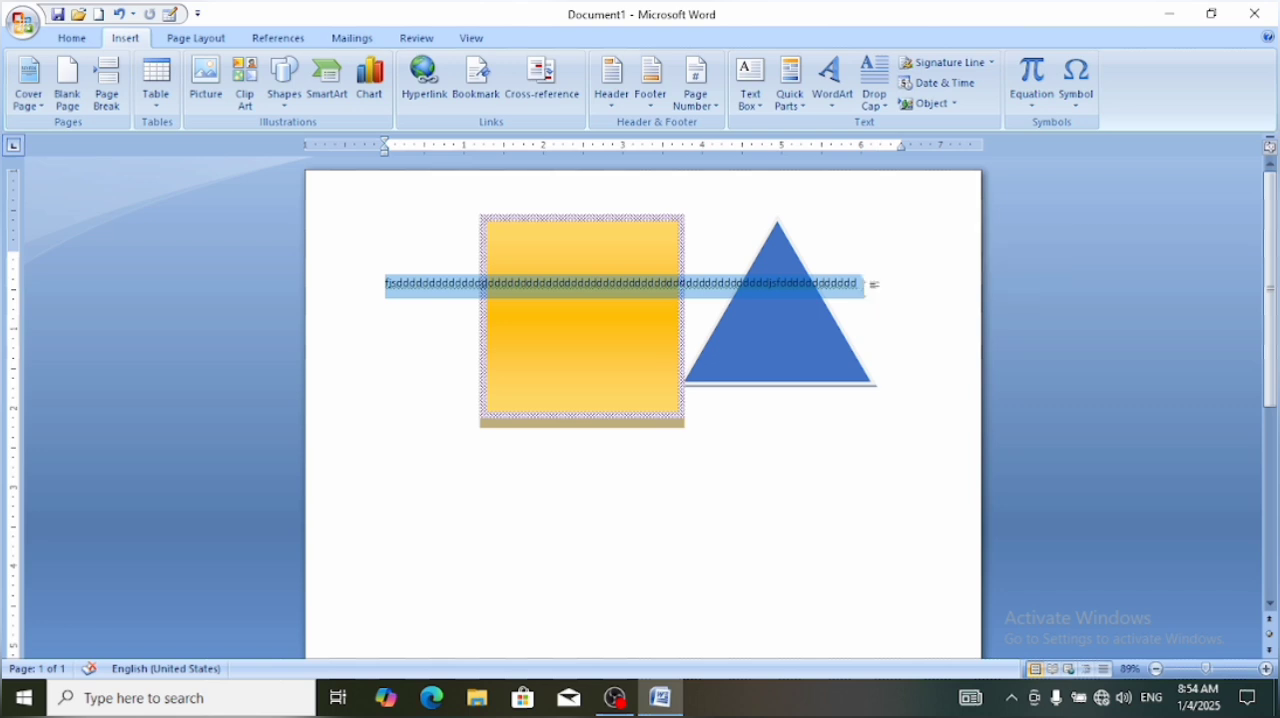
key(Delete)
Delete the blue triangle and the gold square so the page is empty
click(636, 296)
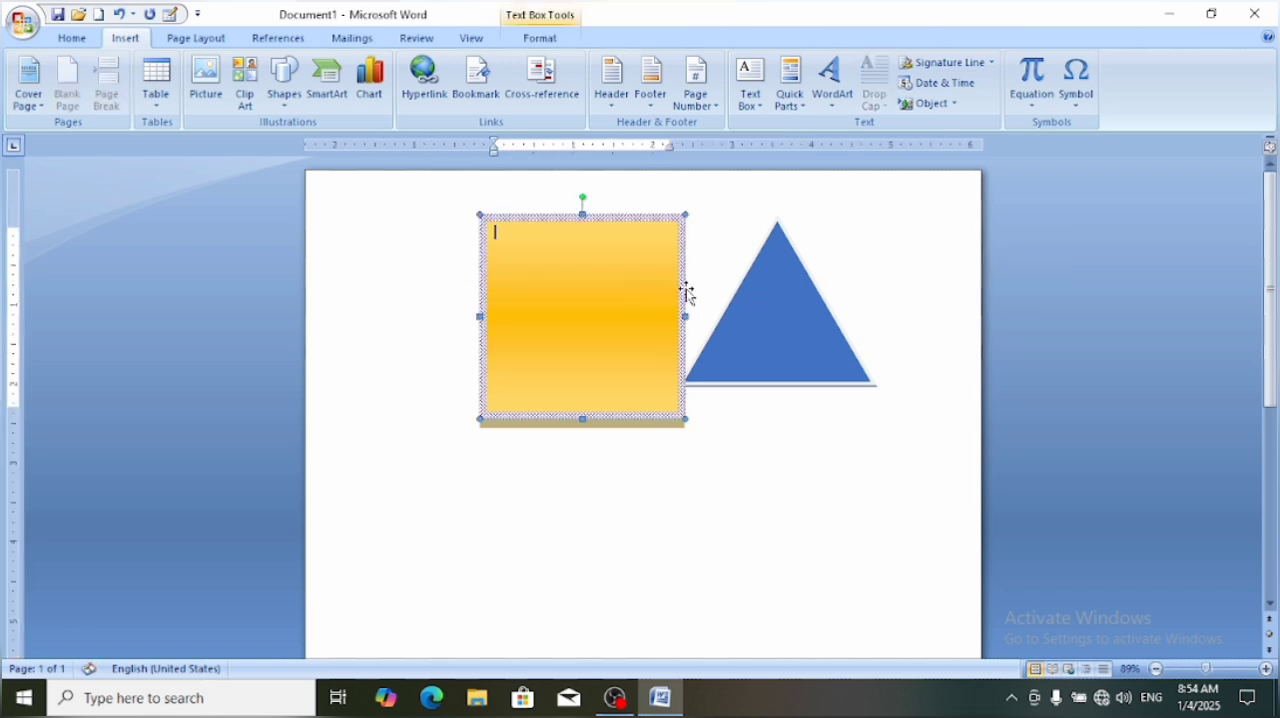
click(786, 318)
key(Delete)
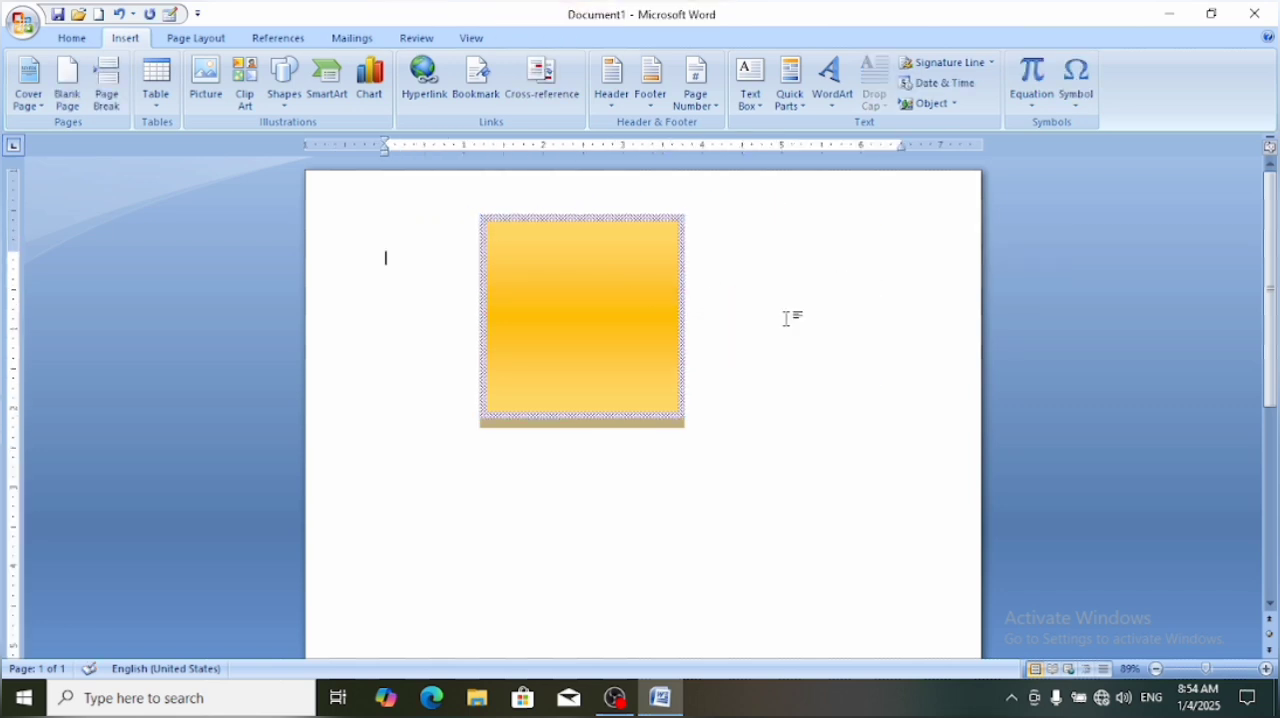
click(597, 305)
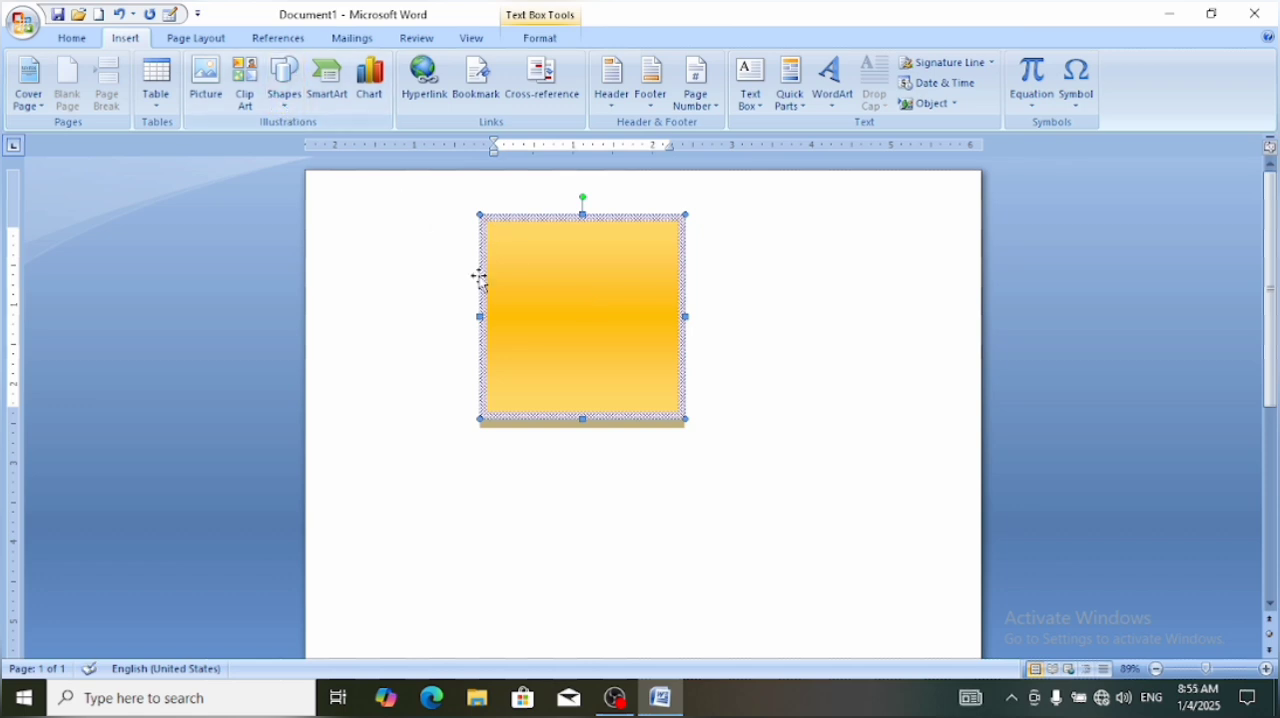
click(669, 497)
click(561, 373)
click(543, 215)
key(Delete)
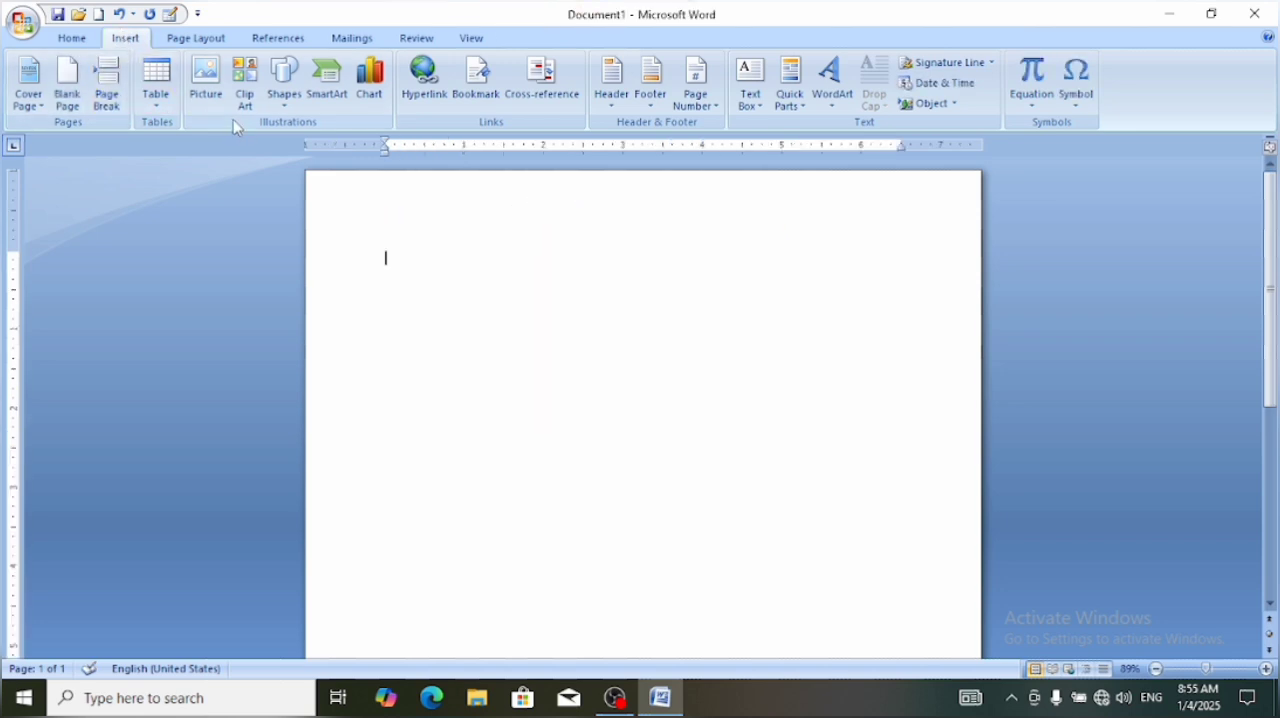
Draw a donut shape about 3.51" by 3.51" in the middle of the page
click(282, 104)
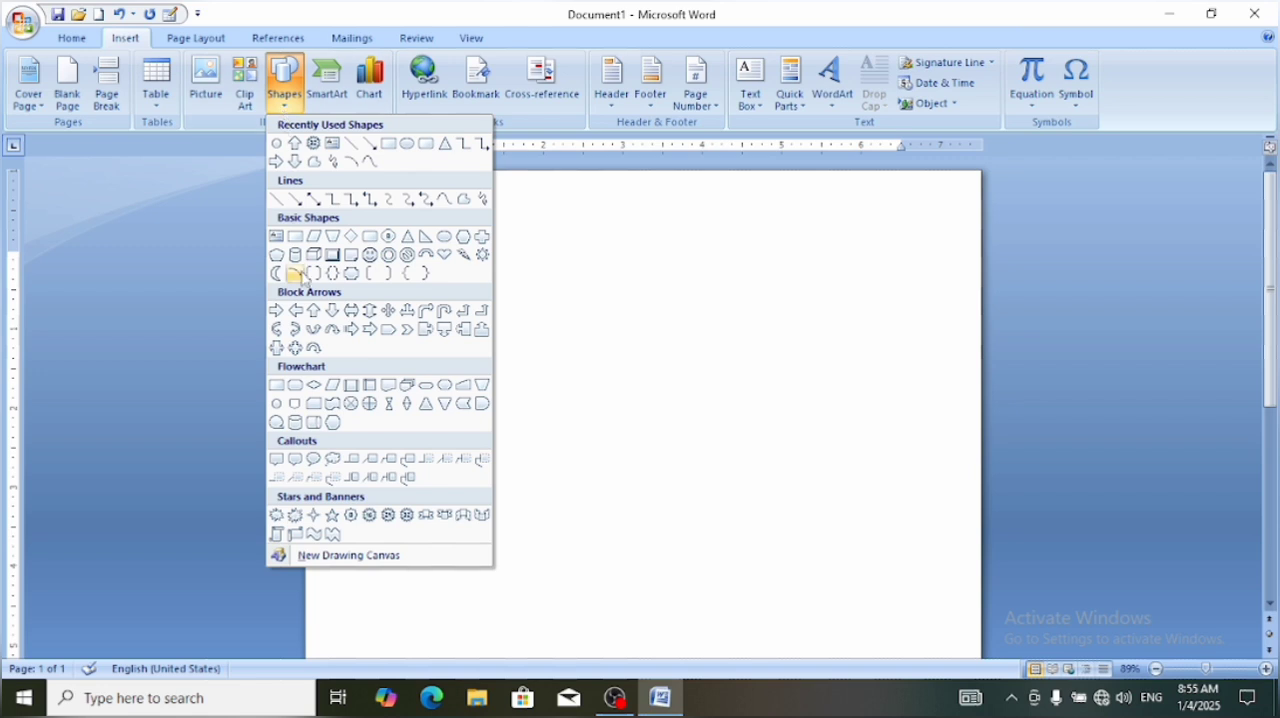
click(389, 256)
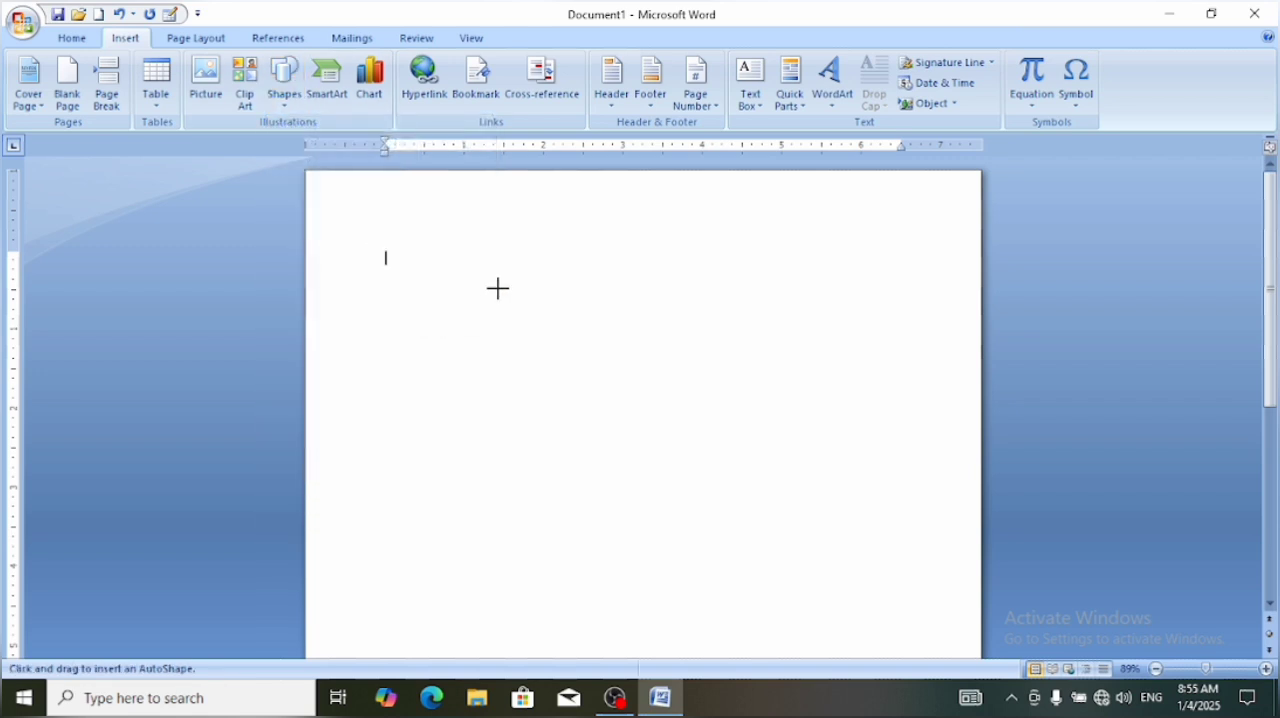
mouse_move(498, 288)
mouse_down()
mouse_move(711, 543)
mouse_move(717, 563)
mouse_move(702, 565)
mouse_up()
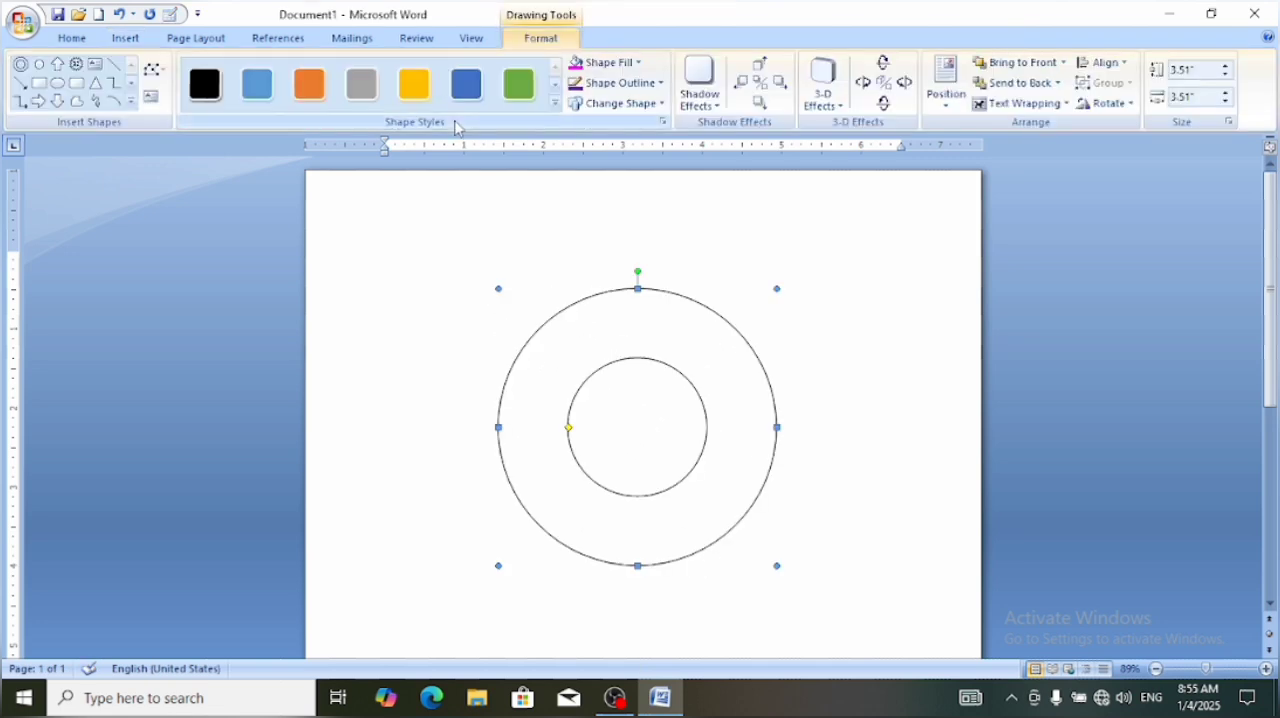
Start inserting WordArt in the arched black style and set its font size to 32
click(127, 38)
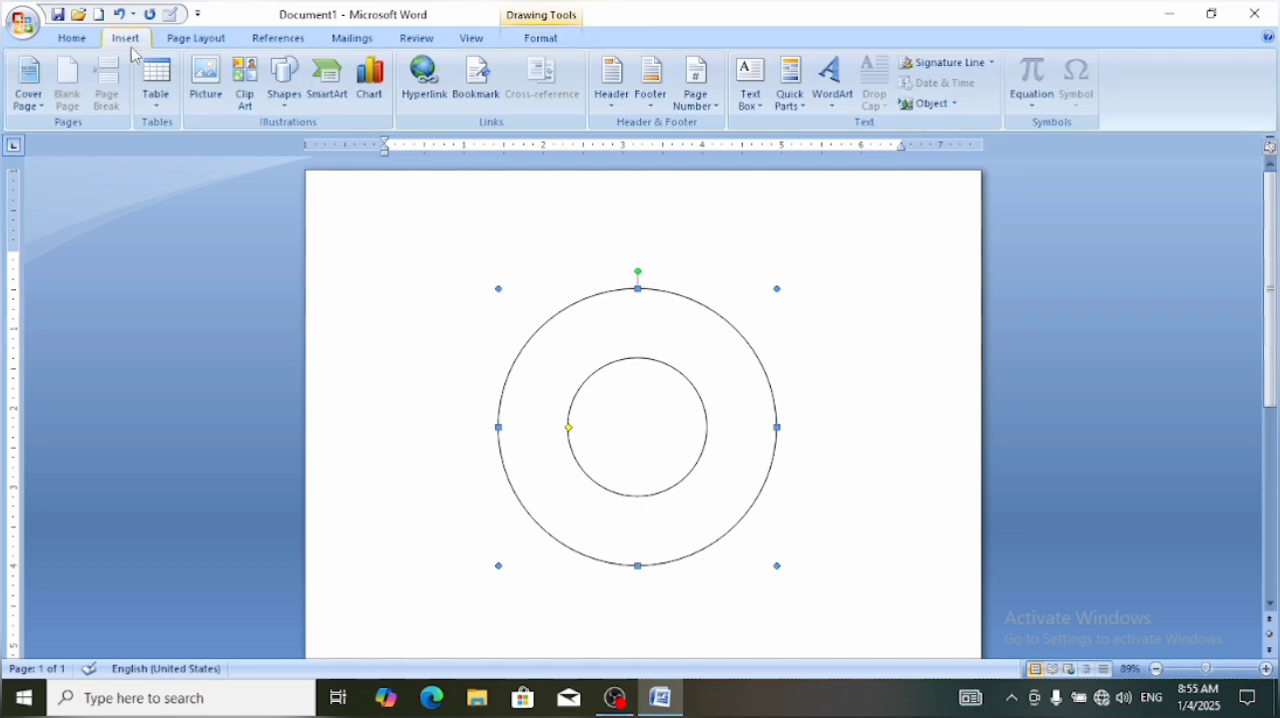
click(833, 100)
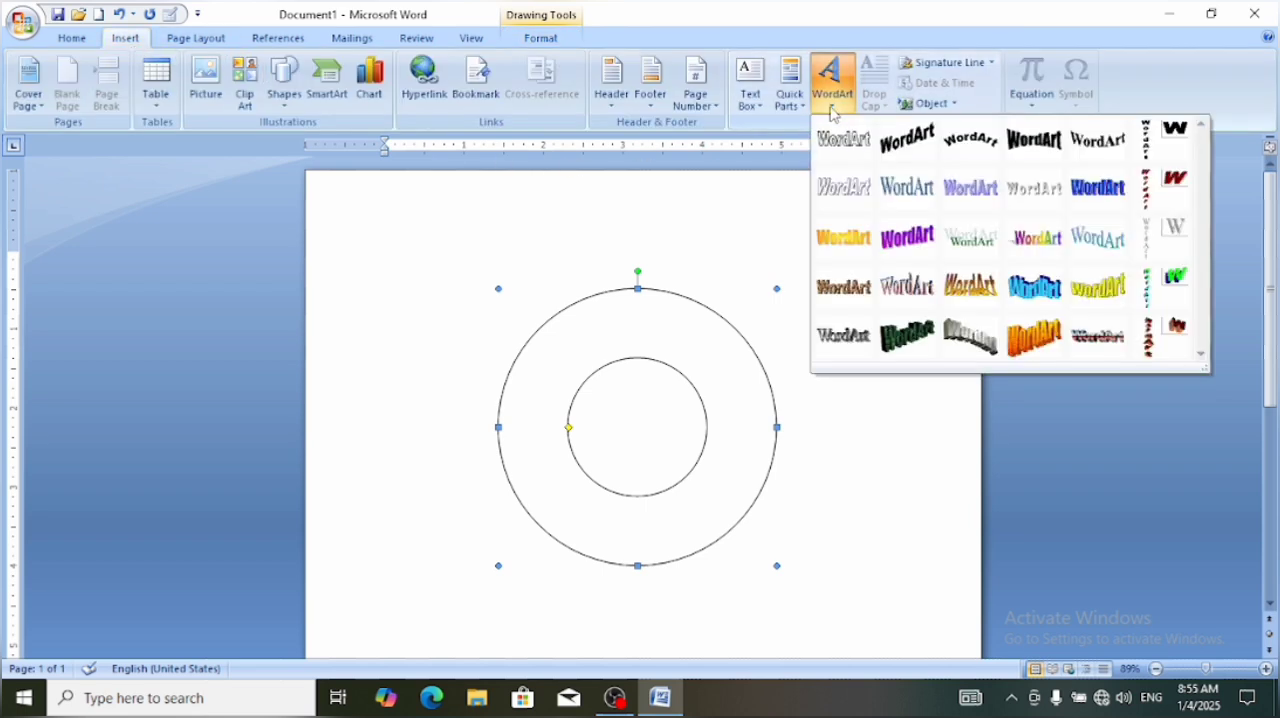
click(970, 145)
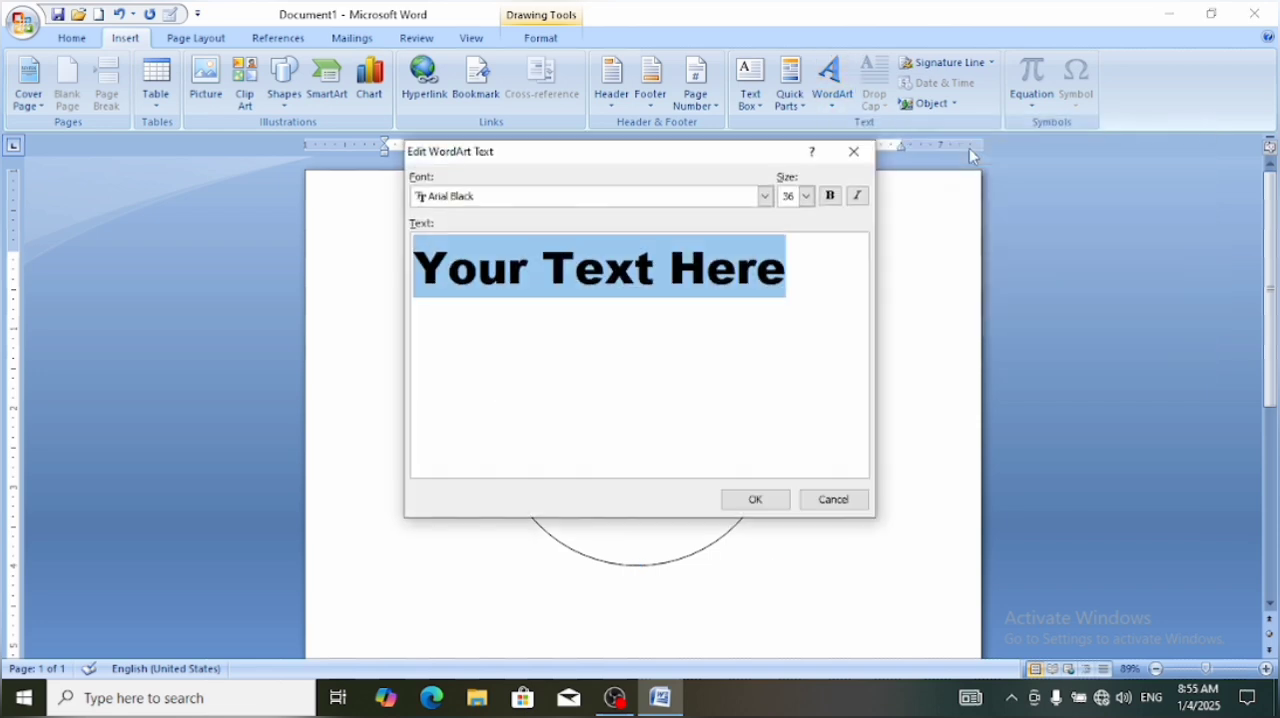
click(806, 196)
click(789, 281)
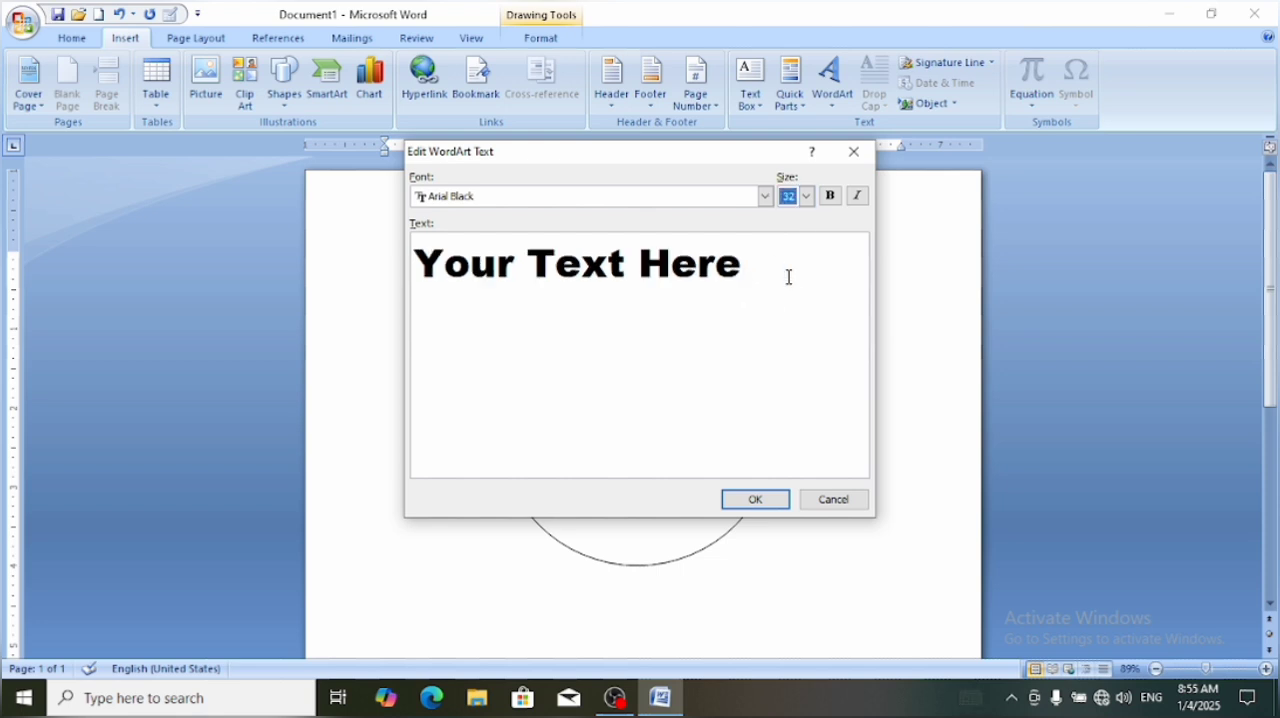
Clear the placeholder text "Your Text Here" from the WordArt text
click(750, 263)
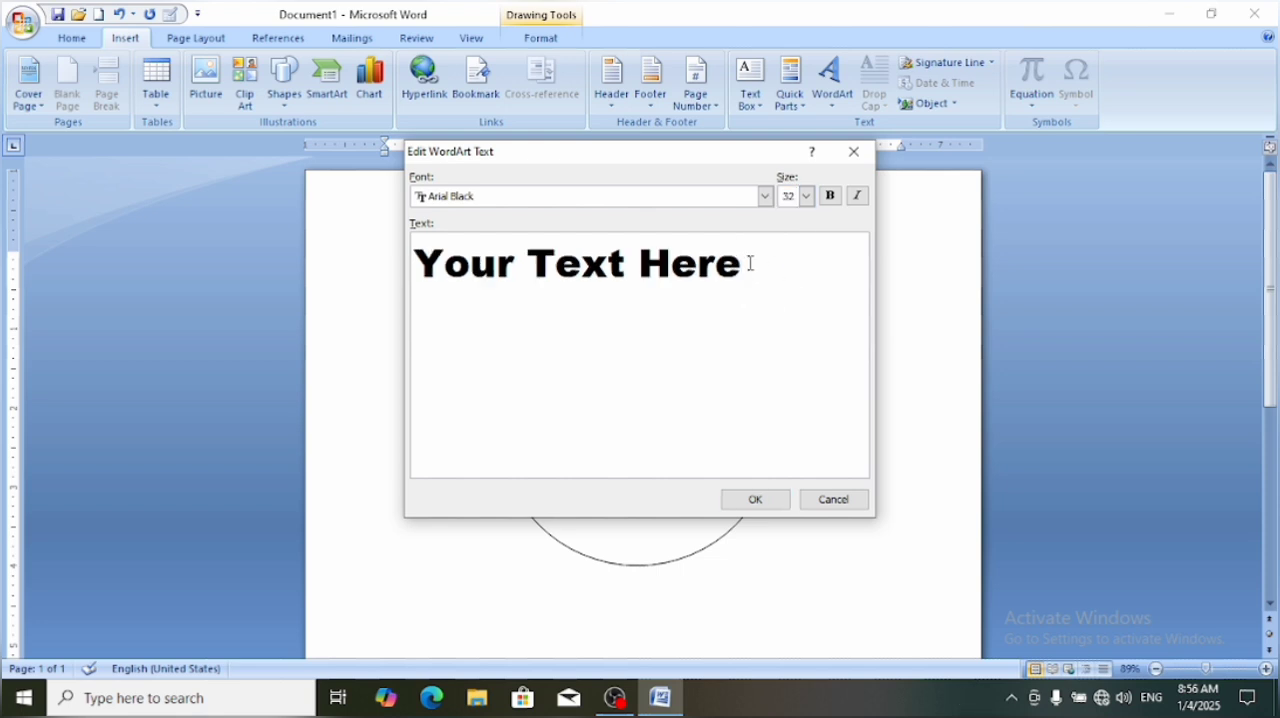
key(BackSpace)
key(BackSpace)
key(BackSpace)
key(BackSpace)
key(BackSpace)
key(BackSpace)
key(BackSpace)
key(BackSpace)
key(BackSpace)
key(BackSpace)
key(BackSpace)
key(BackSpace)
key(BackSpace)
key(BackSpace)
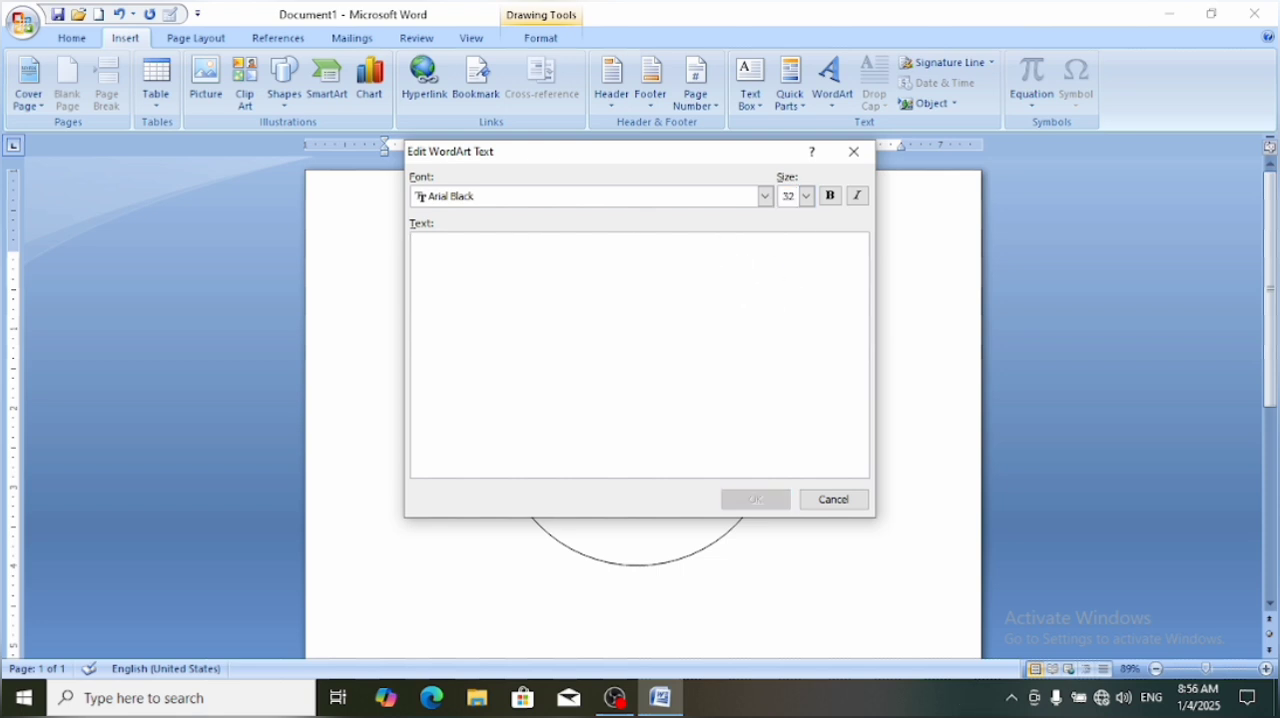
text(sta)
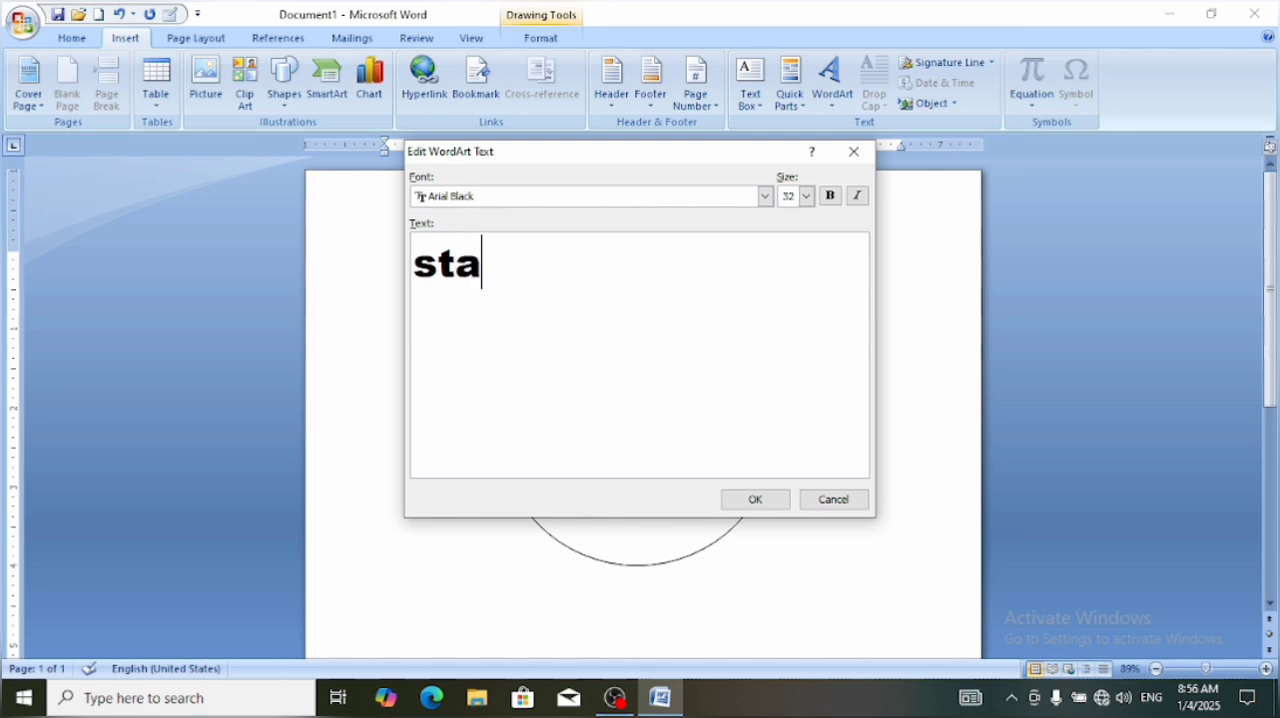
key(BackSpace)
key(BackSpace)
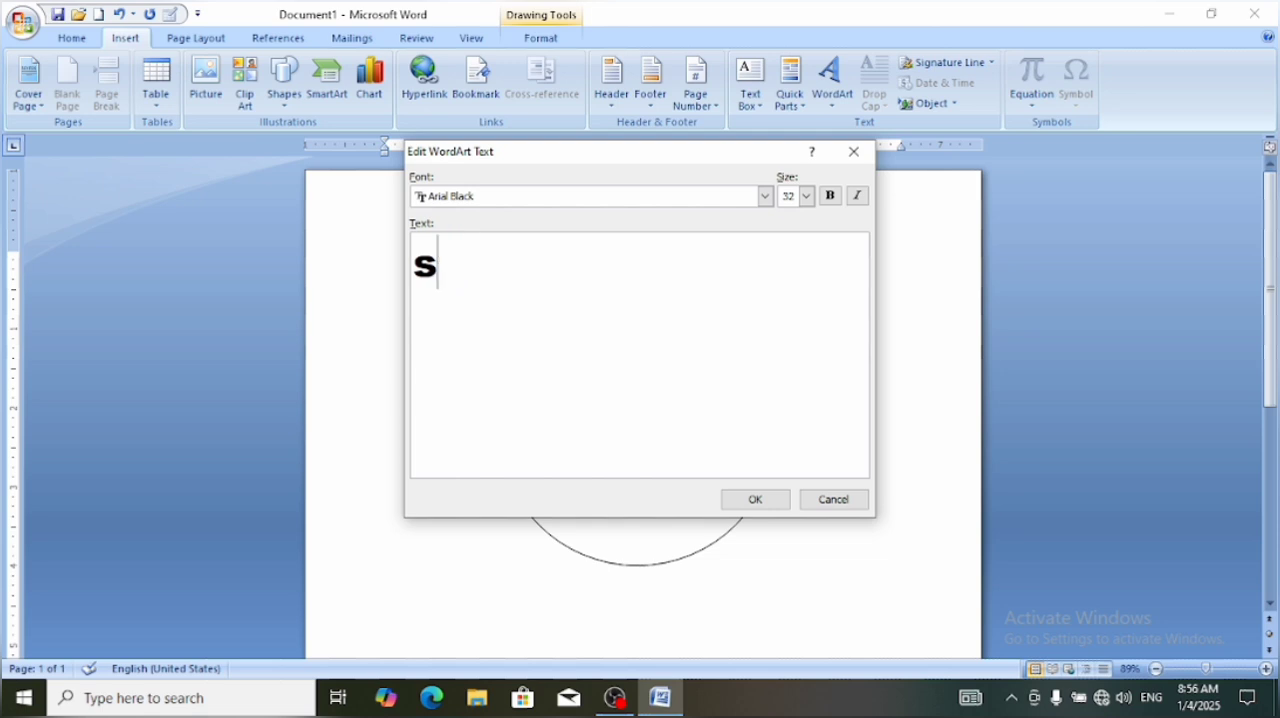
key(BackSpace)
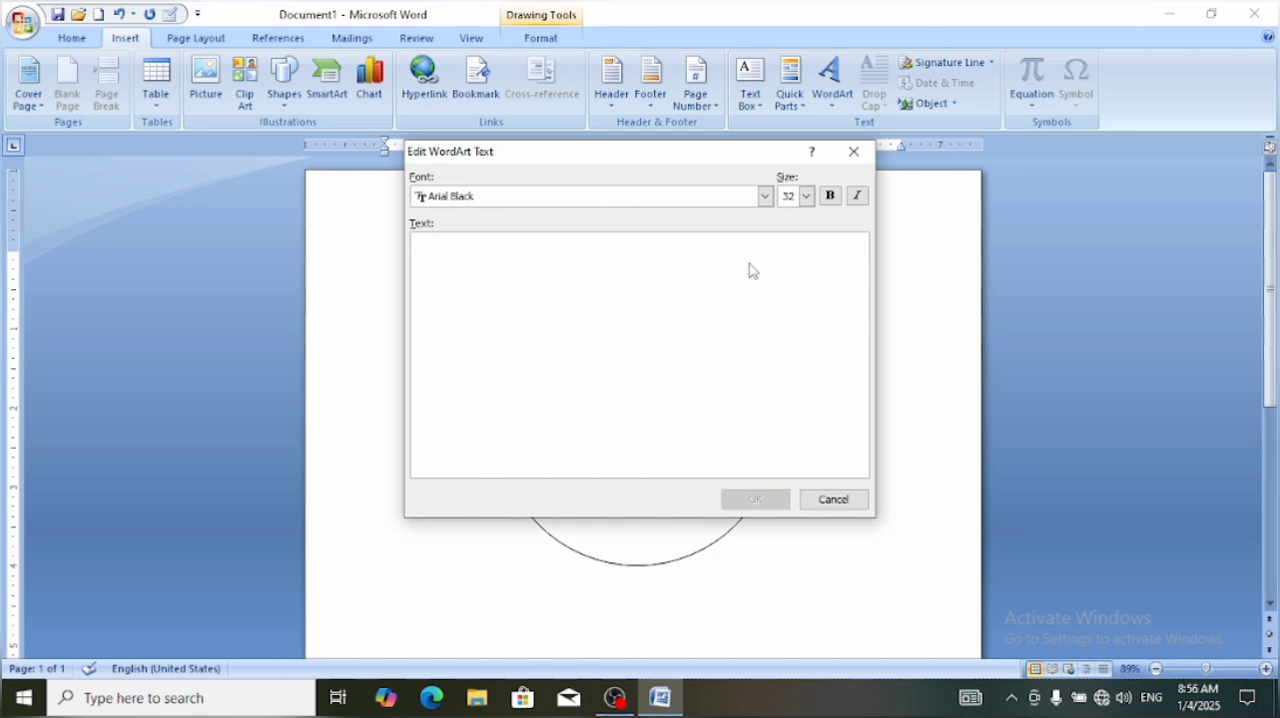
Enter "STARS SKILLS COMPUTER ACADEMY" as the WordArt text and insert it above the donut
text(sta)
key(BackSpace)
key(BackSpace)
key(BackSpace)
text(STATS)
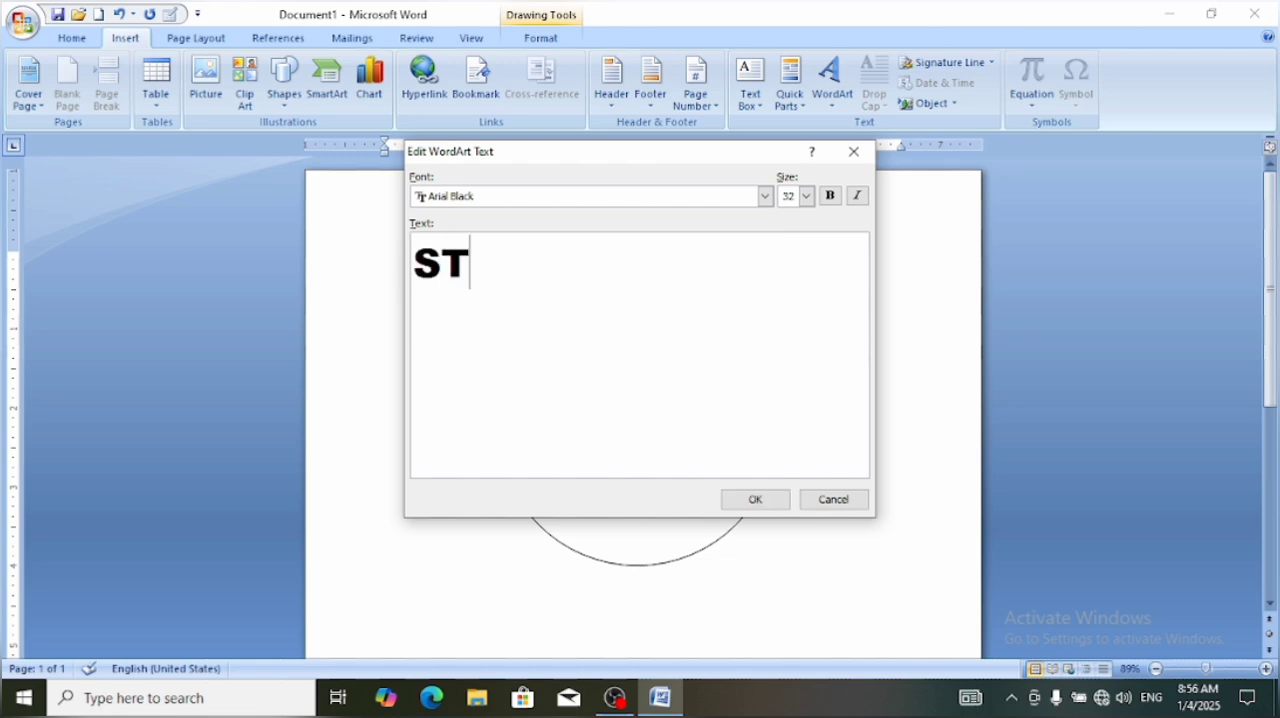
key(BackSpace)
key(BackSpace)
text(RS SK)
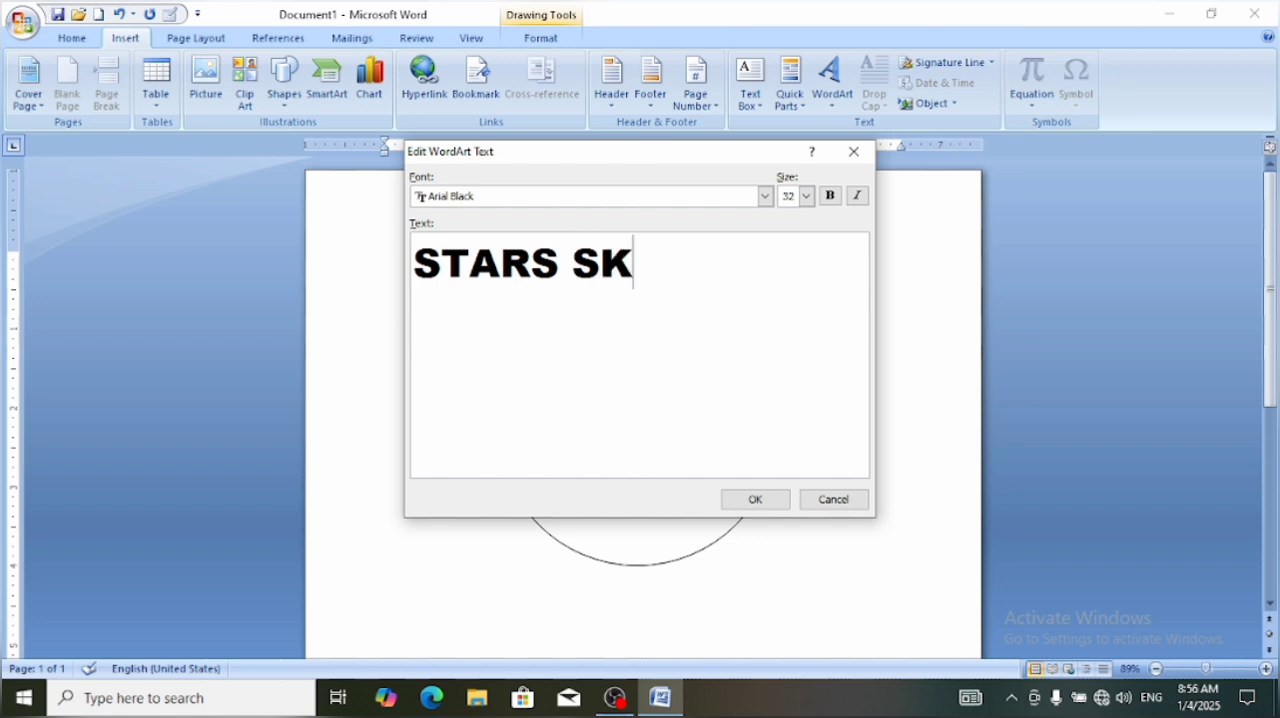
text(ILLS )
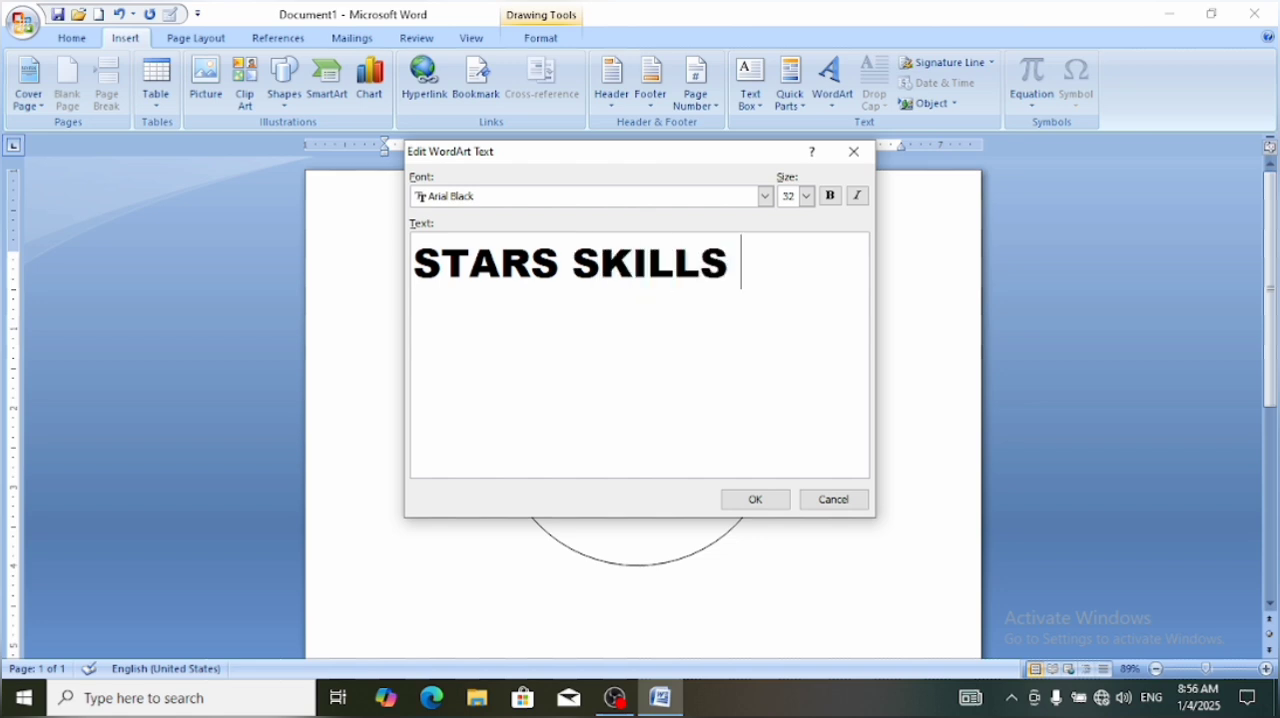
text(COMPUTE)
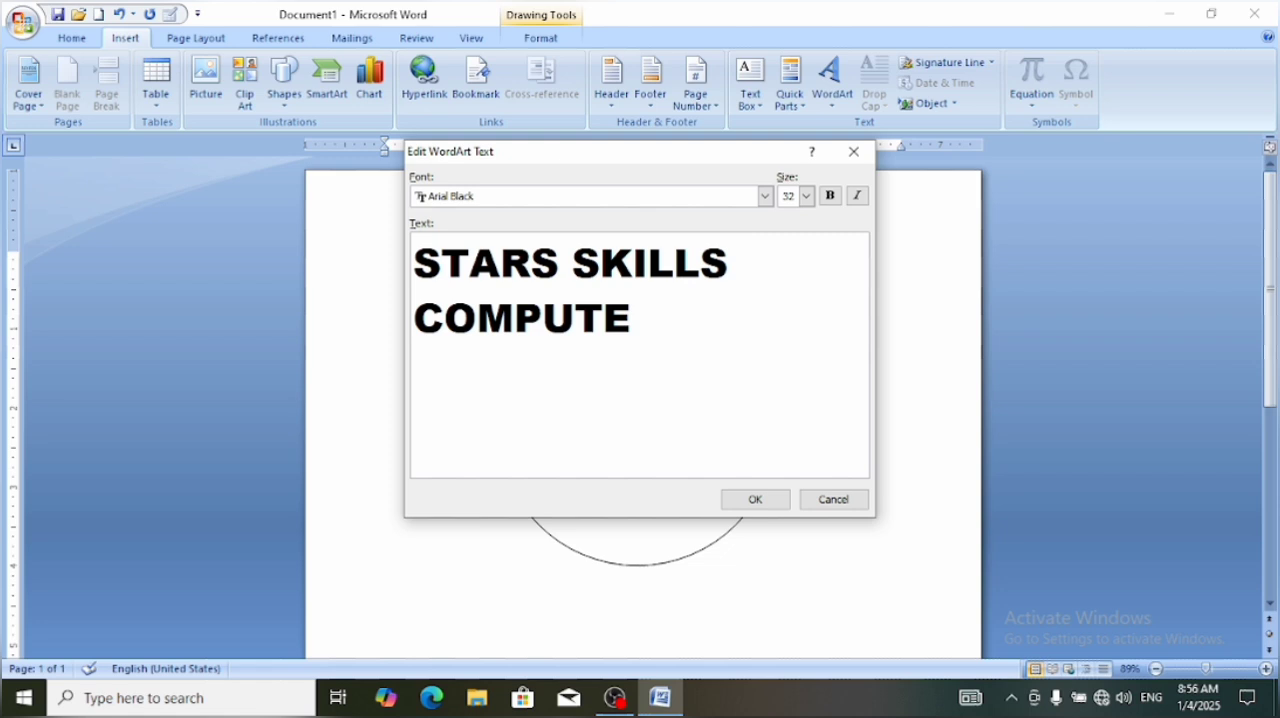
key(BackSpace)
text(ER AV)
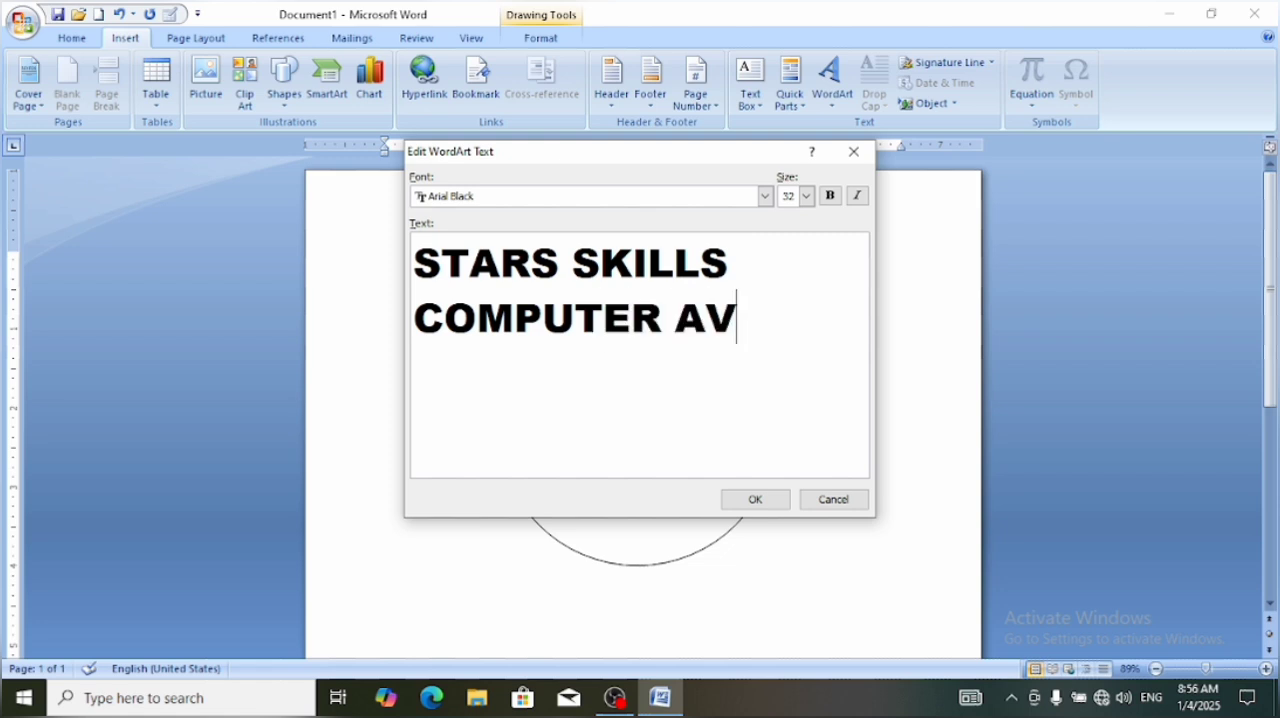
key(BackSpace)
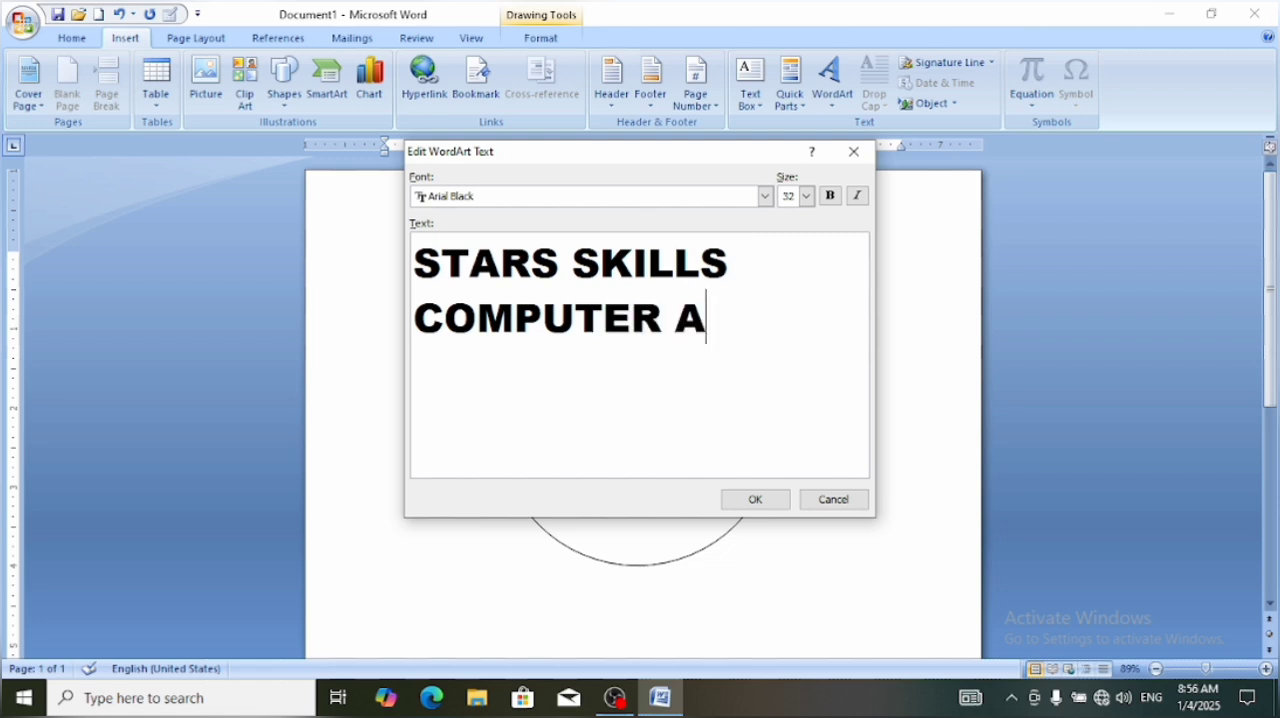
text(CADEMY)
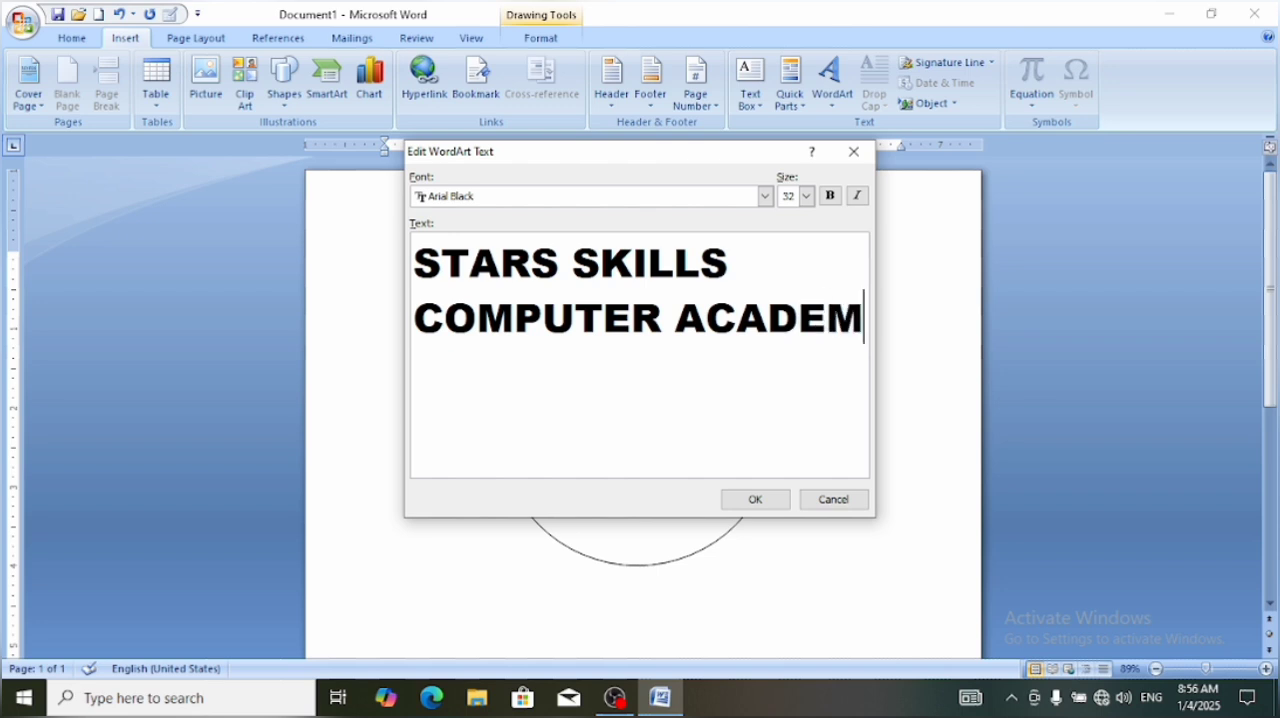
click(757, 499)
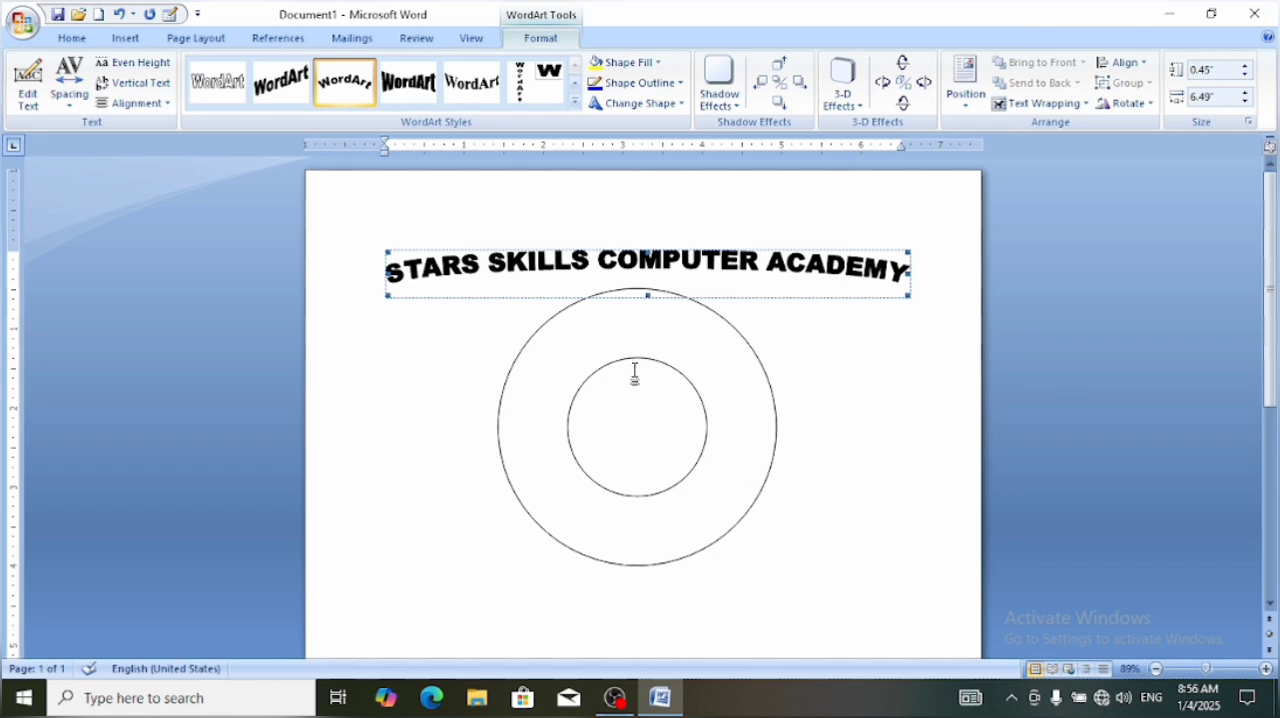
Fill the arched WordArt text with the standard red colour
click(651, 66)
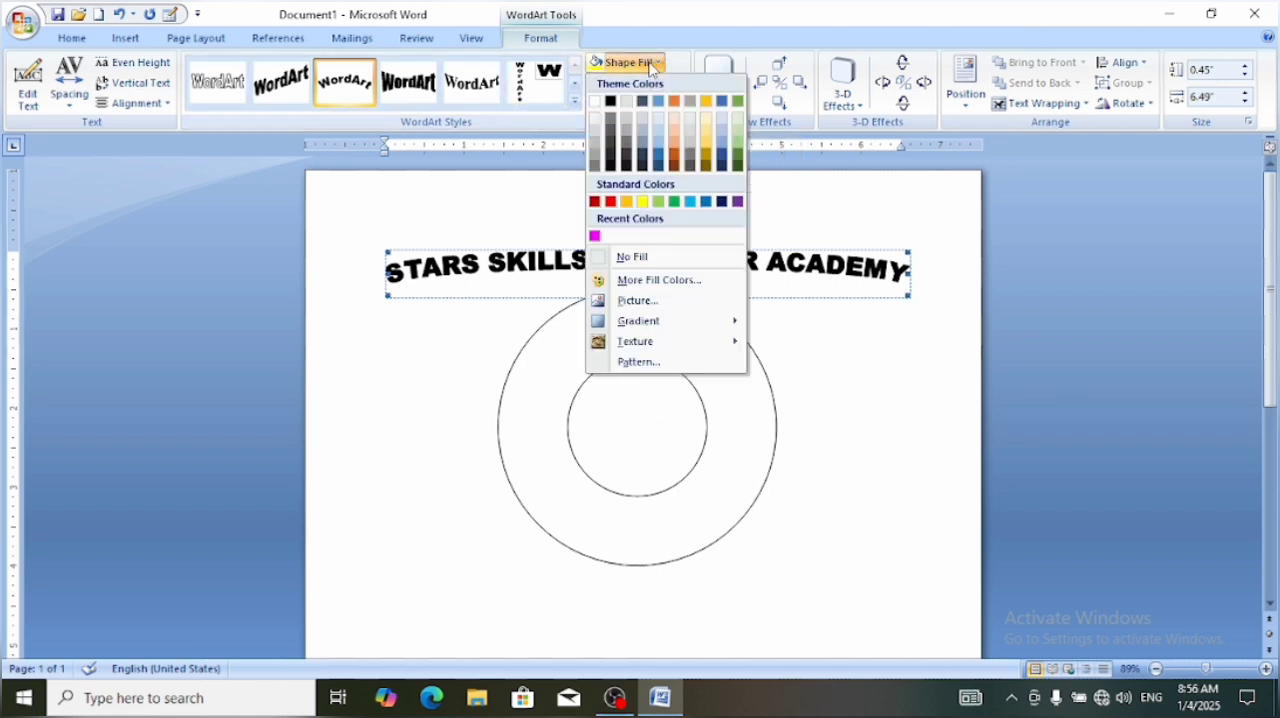
click(611, 202)
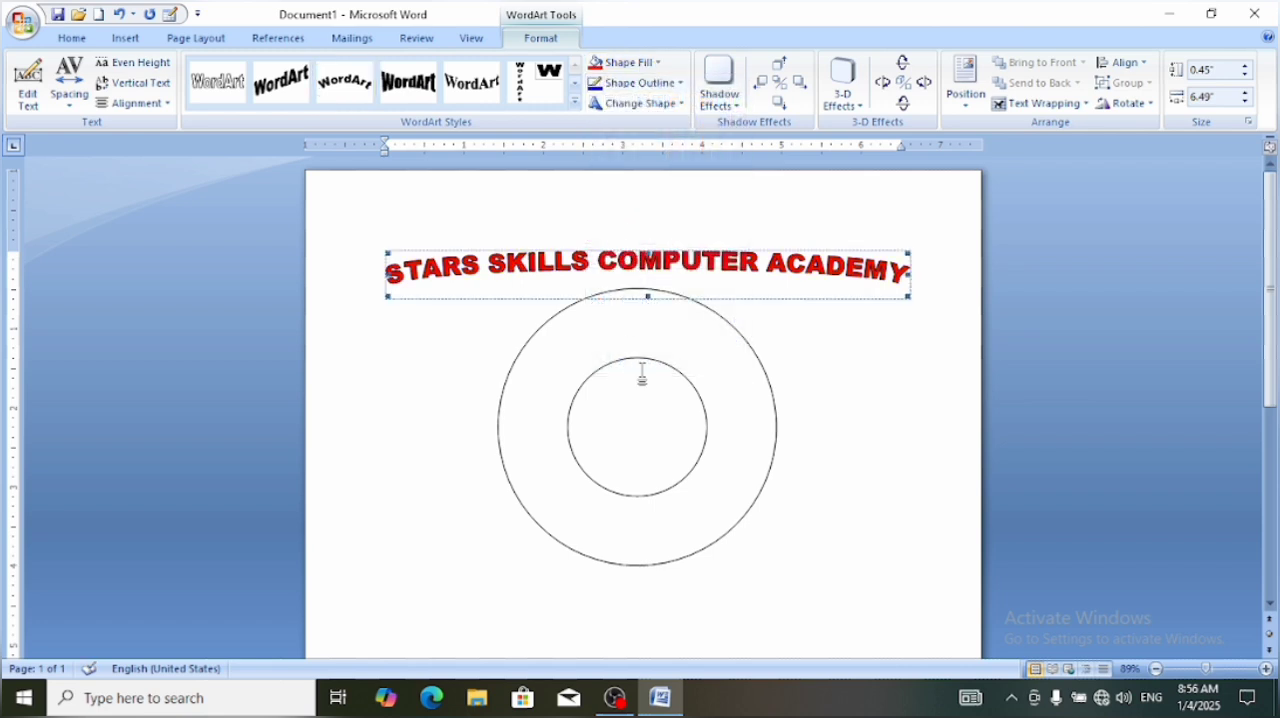
Apply the gold horizontal gradient shape style from the full style gallery to the donut
click(621, 348)
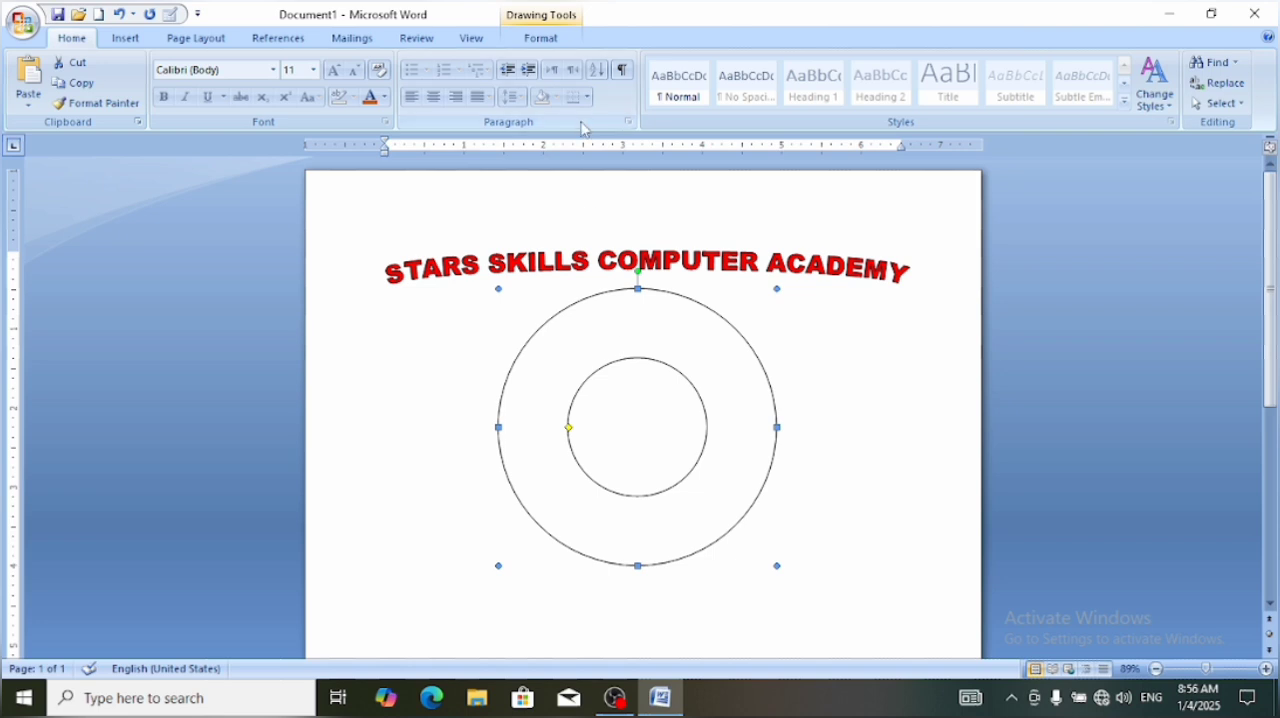
click(540, 38)
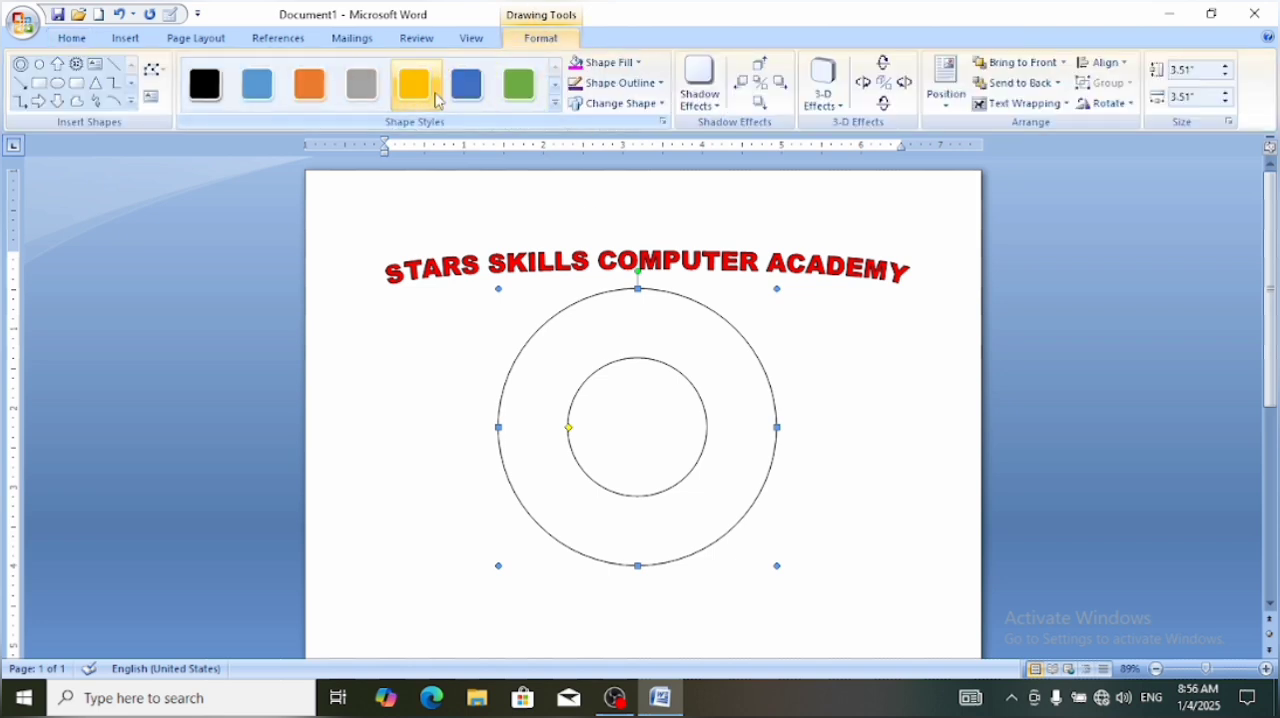
click(555, 103)
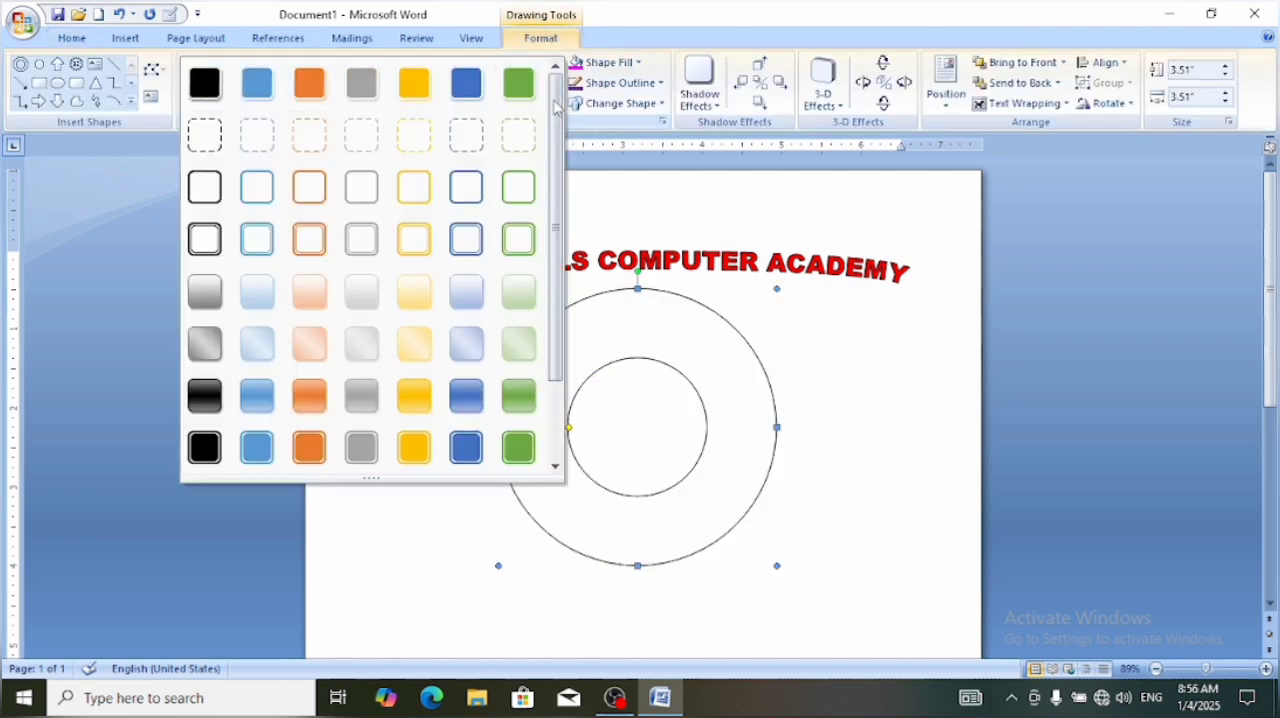
click(407, 400)
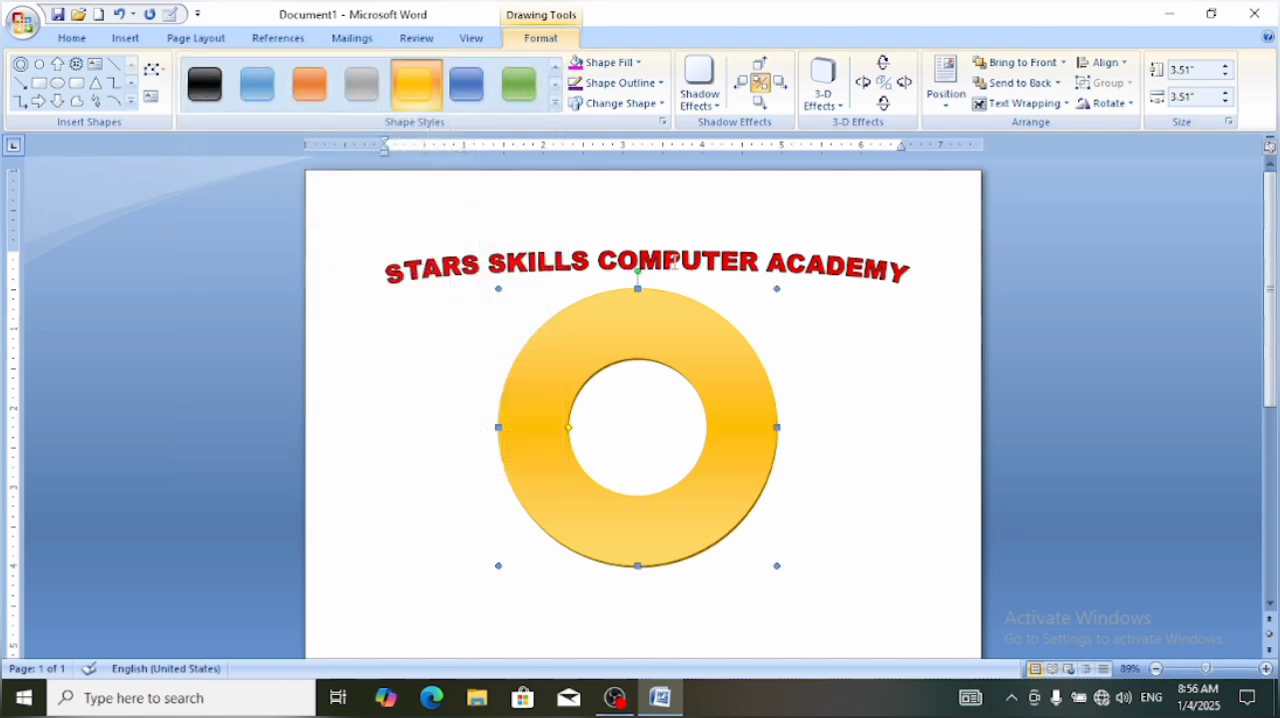
Select the arched WordArt above the donut and open its fill colour choices
click(834, 267)
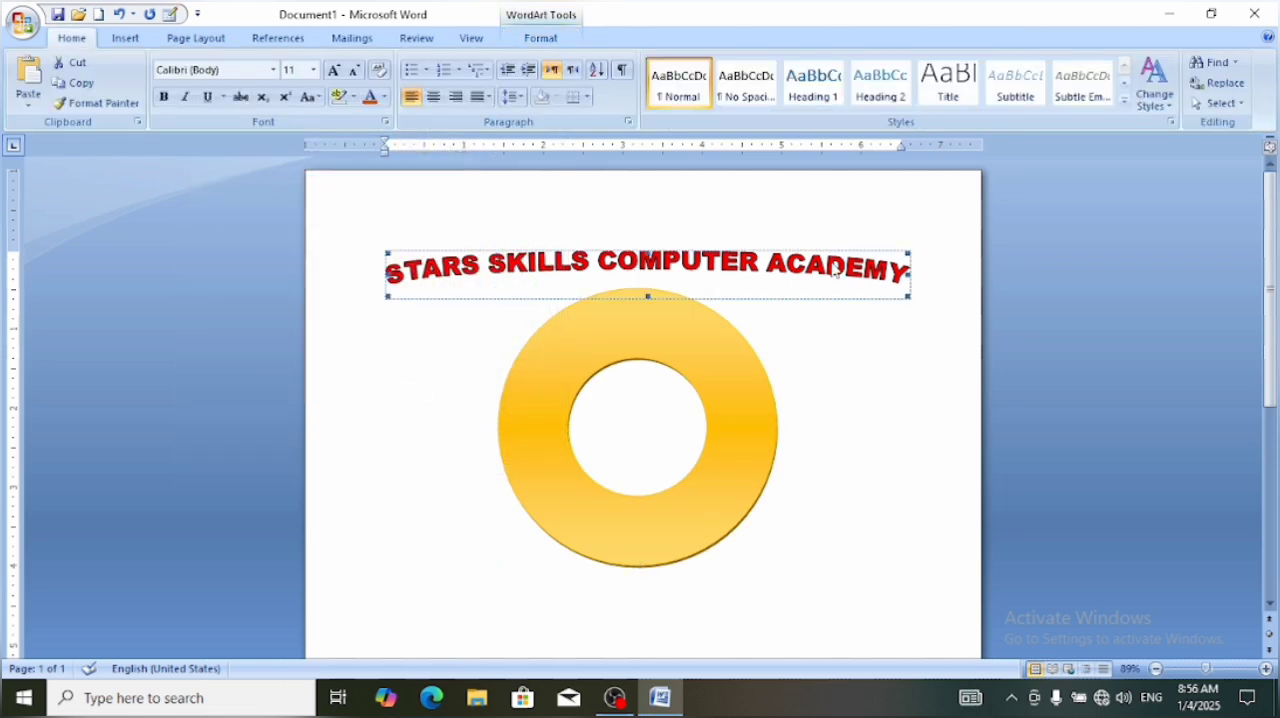
click(540, 38)
click(658, 63)
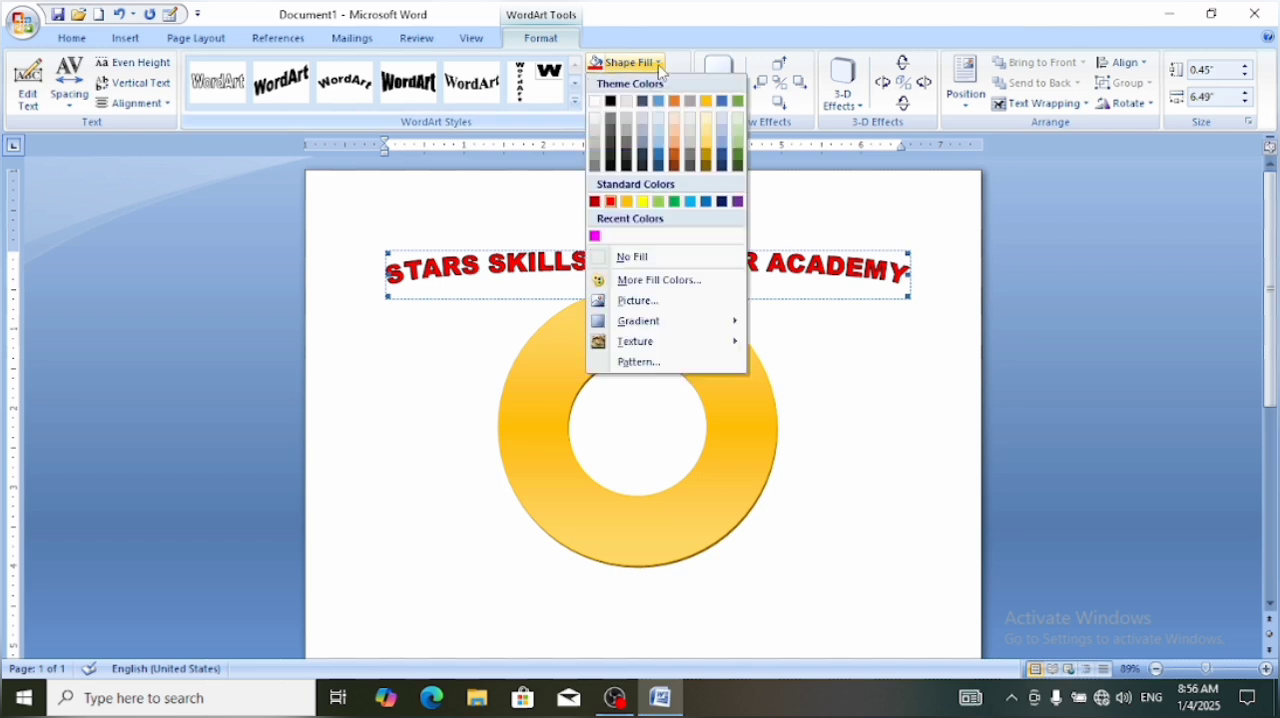
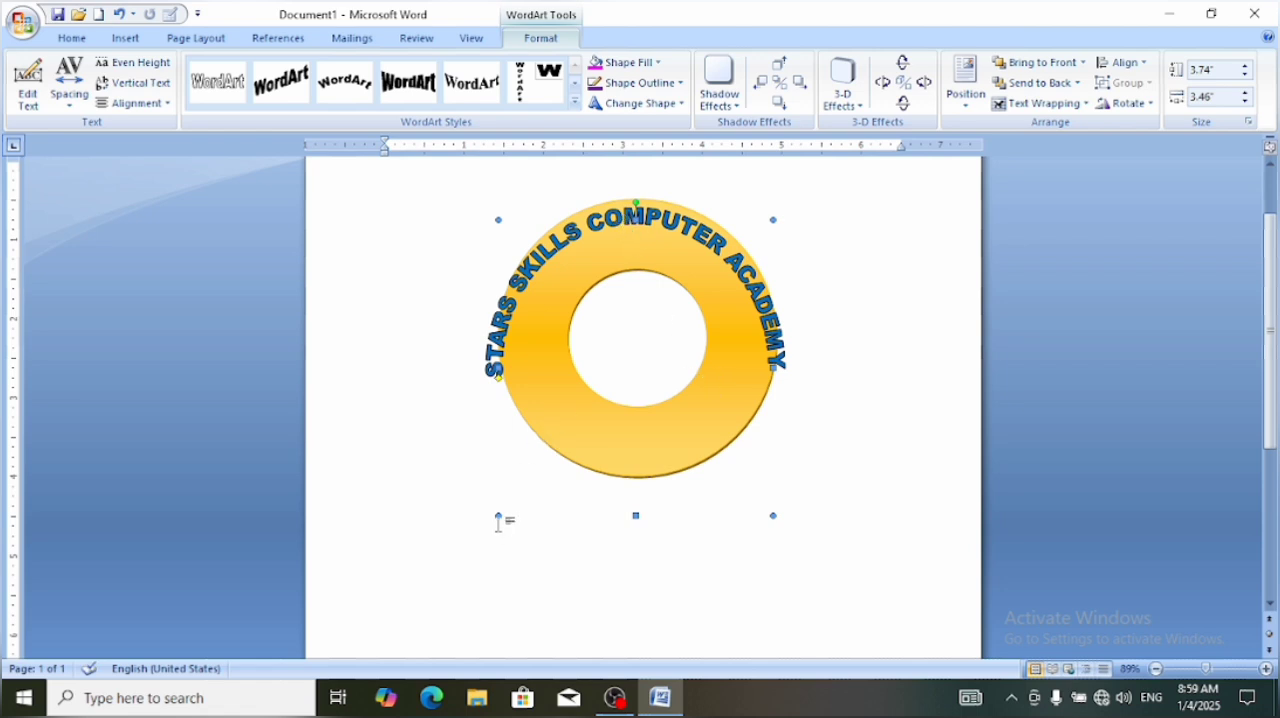
Resize the arched WordArt to about 3.6" high by 2.99" wide and position it within the donut's upper ring
mouse_move(498, 516)
mouse_down()
mouse_move(543, 500)
mouse_move(520, 505)
mouse_up()
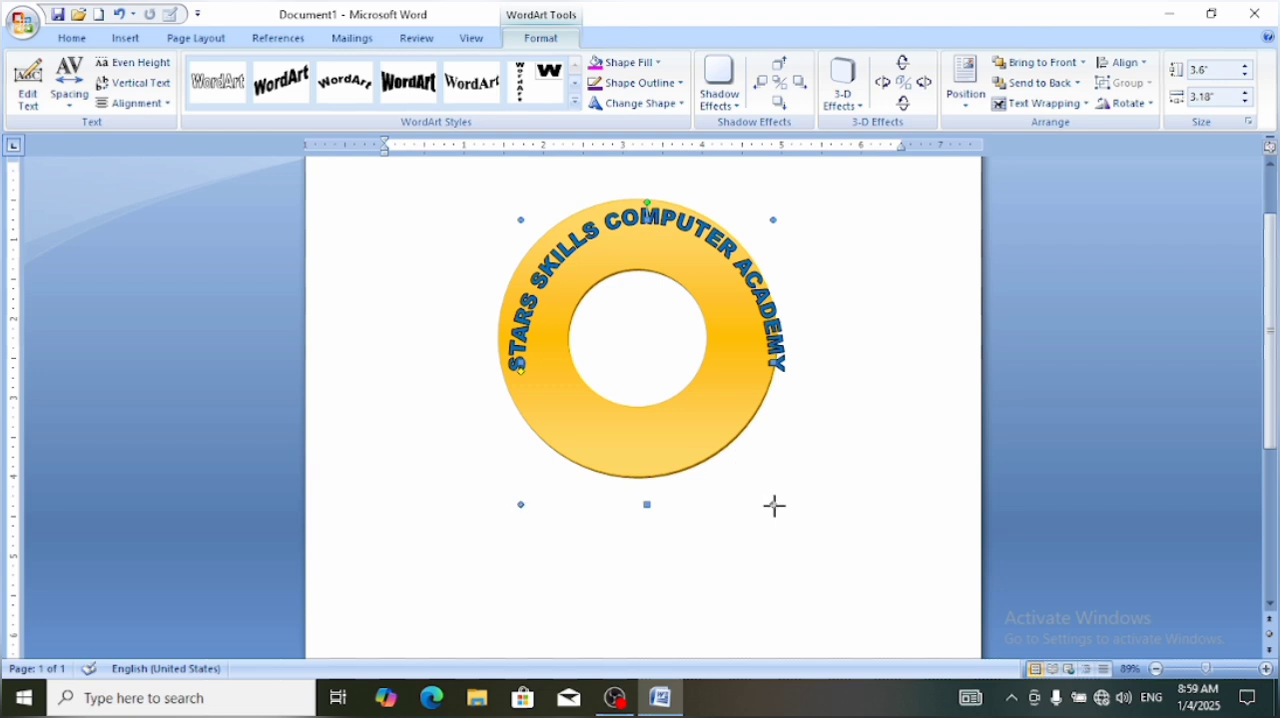
drag(774, 505, 765, 505)
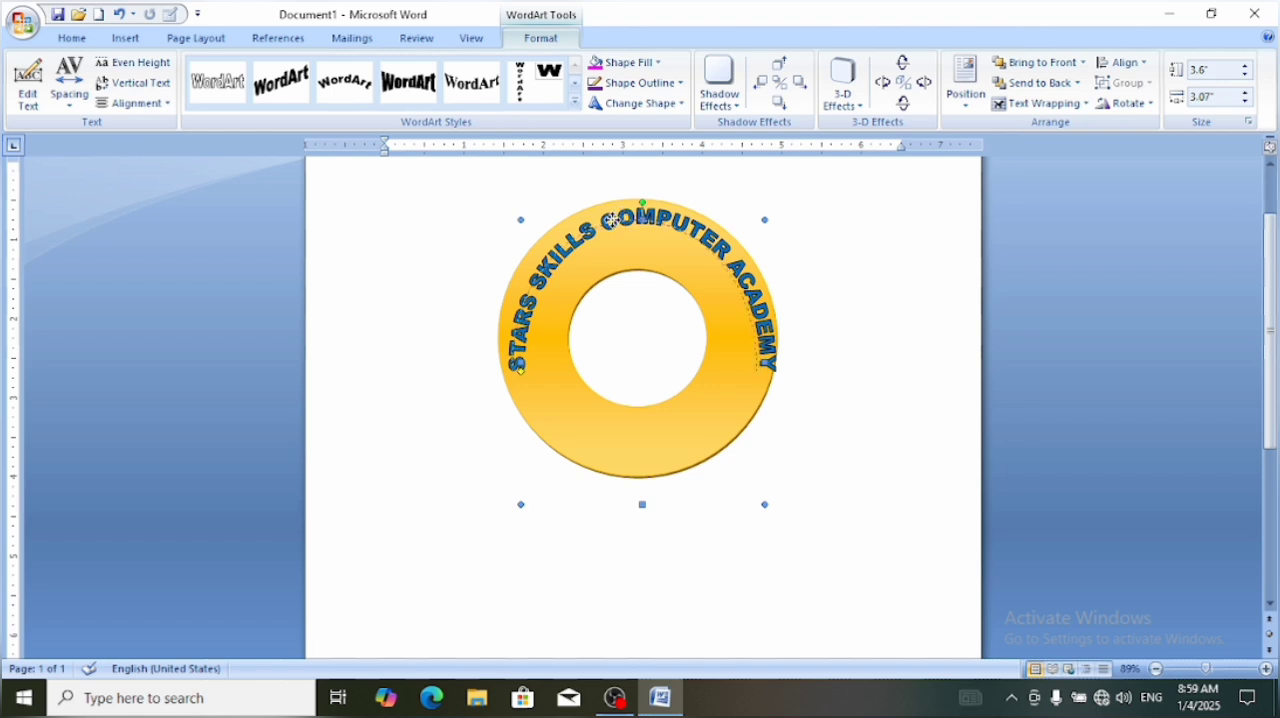
mouse_move(622, 217)
mouse_down()
mouse_move(616, 227)
mouse_move(639, 221)
mouse_up()
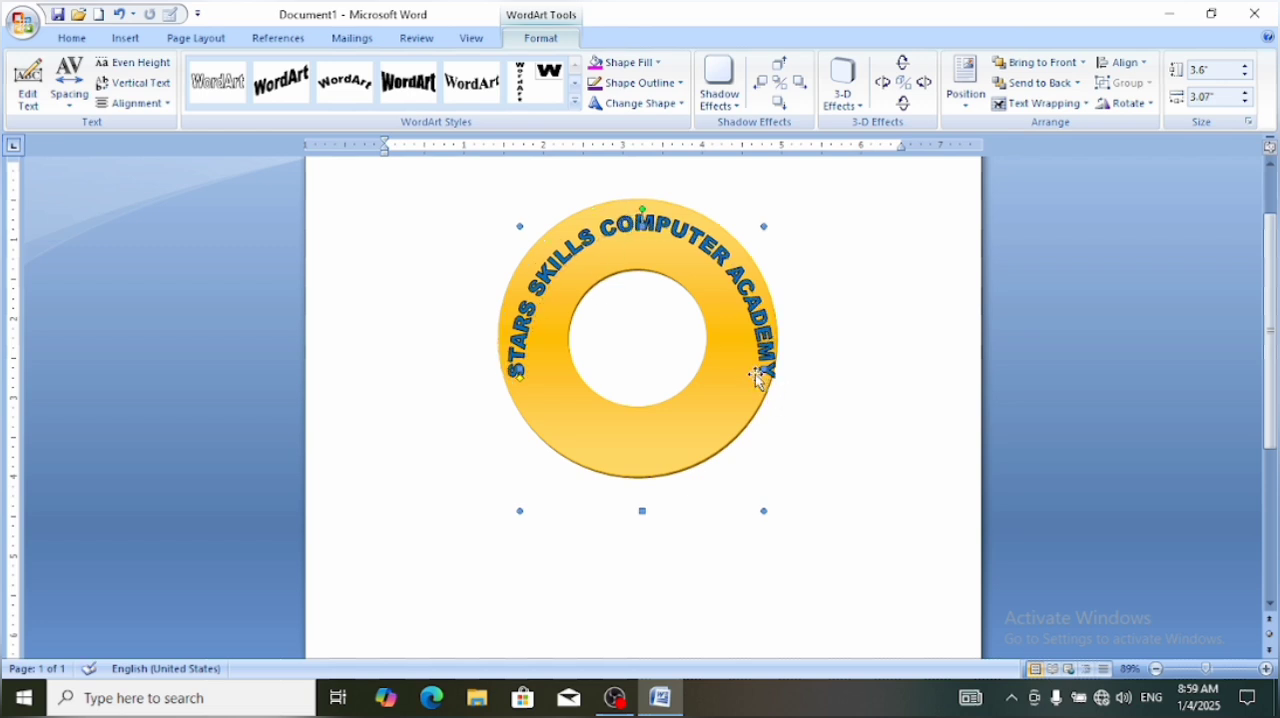
drag(763, 369, 757, 369)
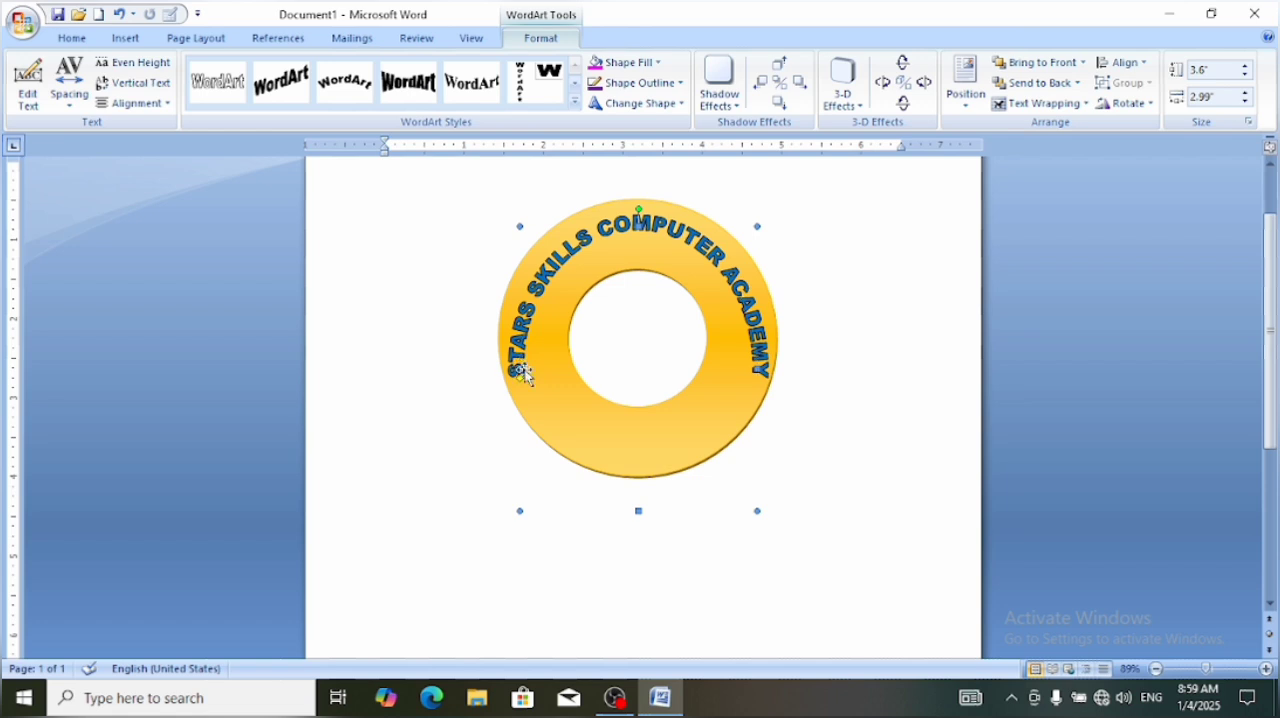
click(785, 537)
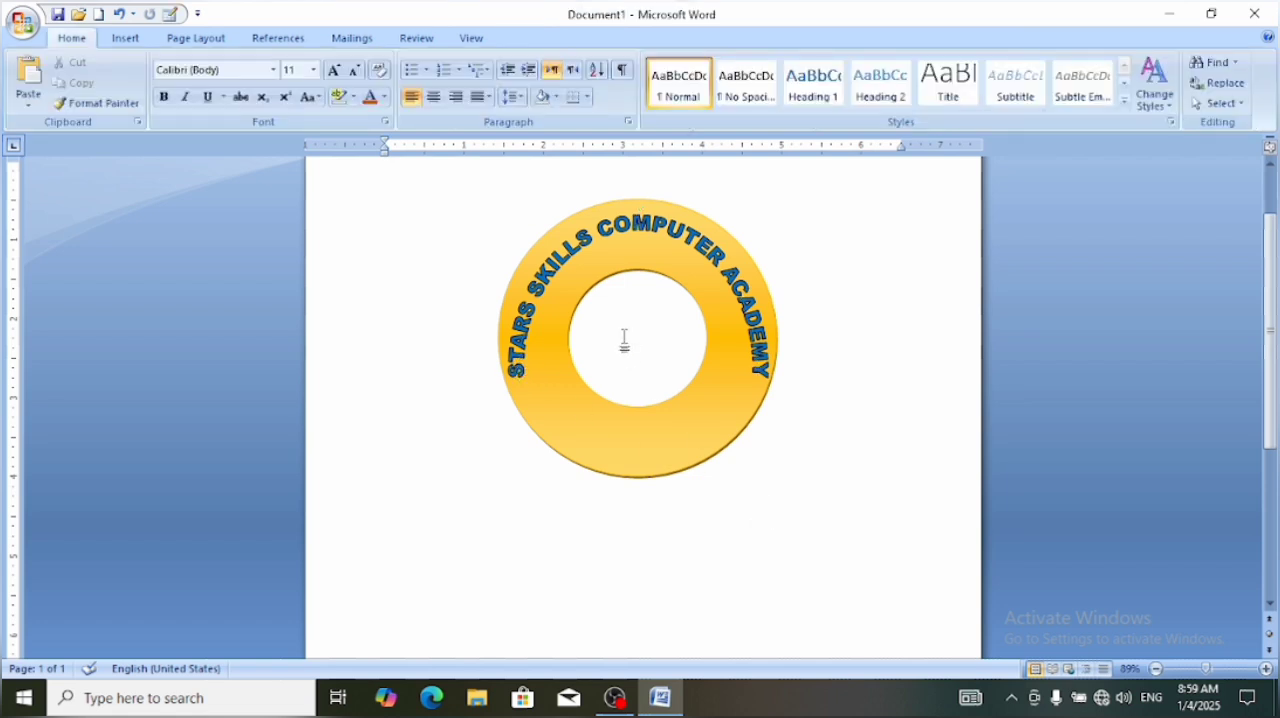
Refine the arched WordArt's fit on the donut ring, resizing it to about 3.68" high by 2.95" wide and centring it
click(613, 235)
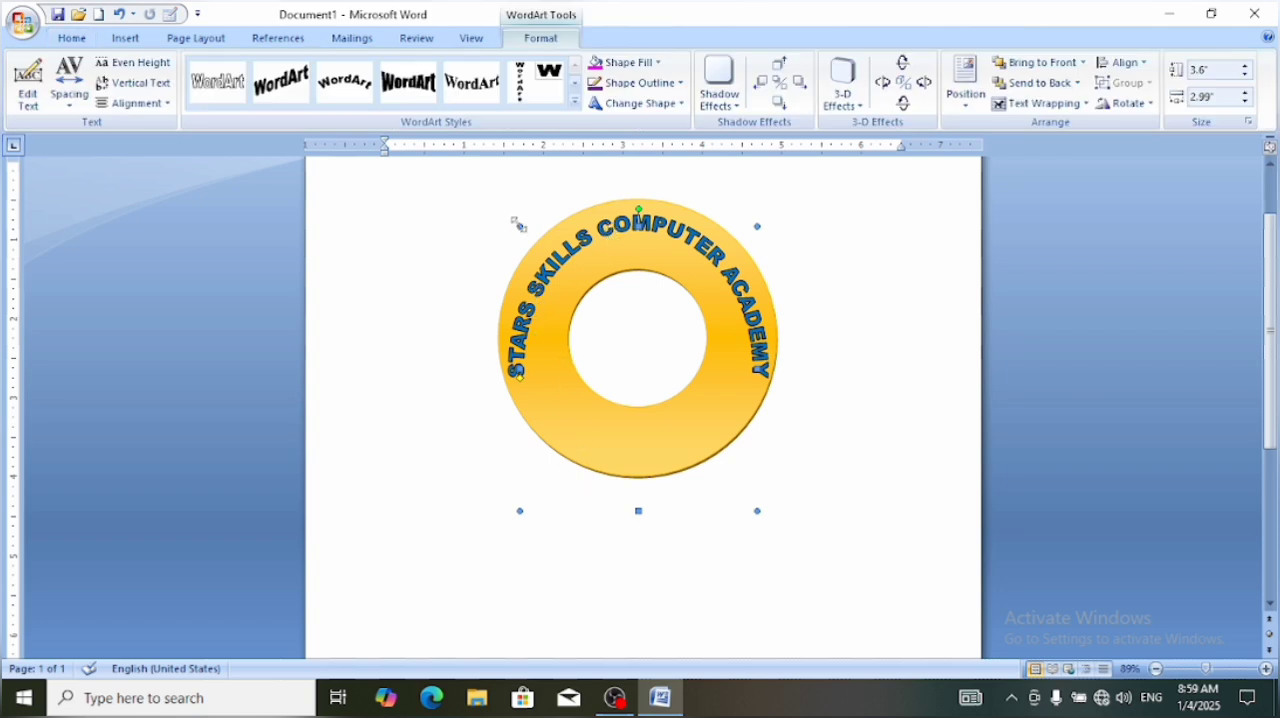
drag(519, 226, 507, 211)
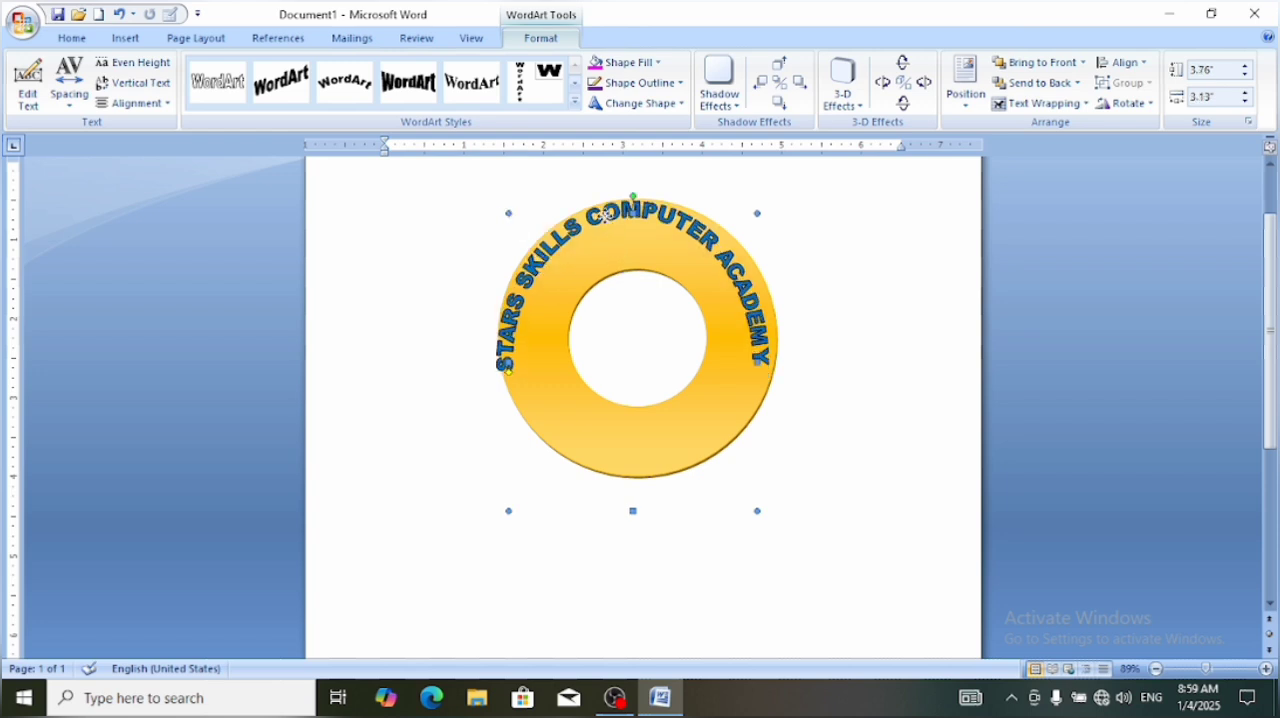
drag(607, 214, 613, 227)
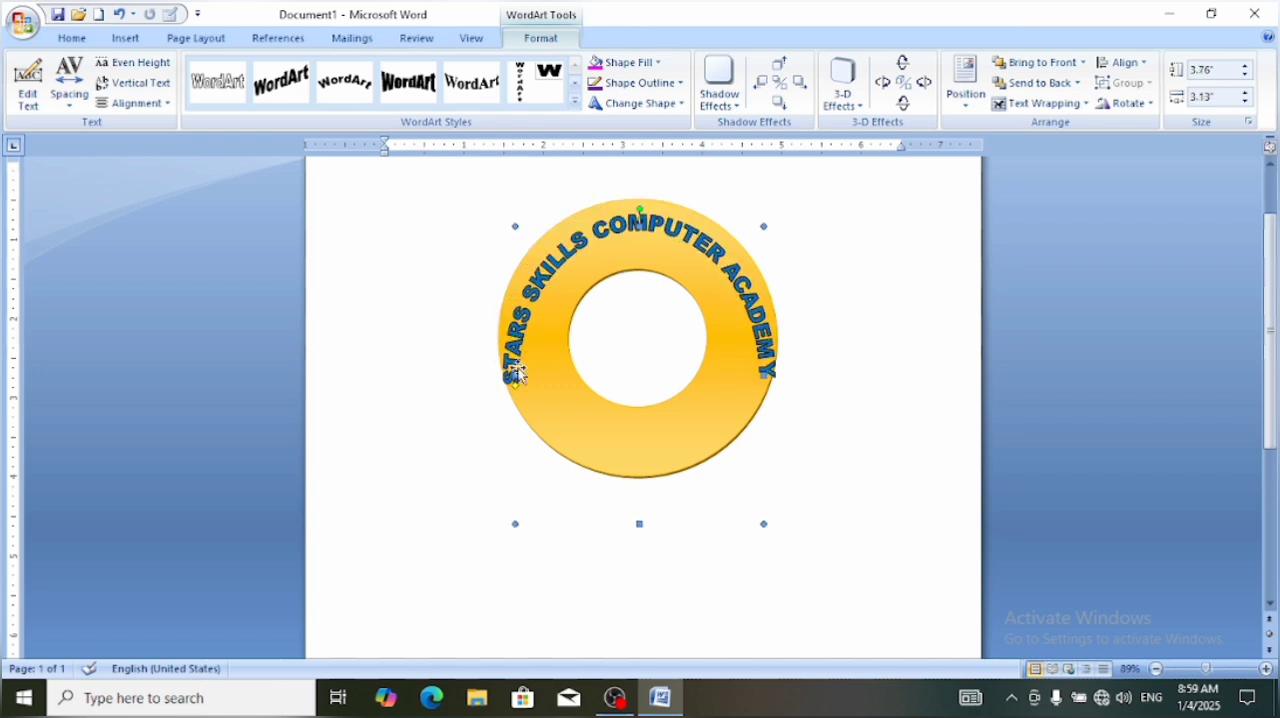
drag(514, 377, 520, 376)
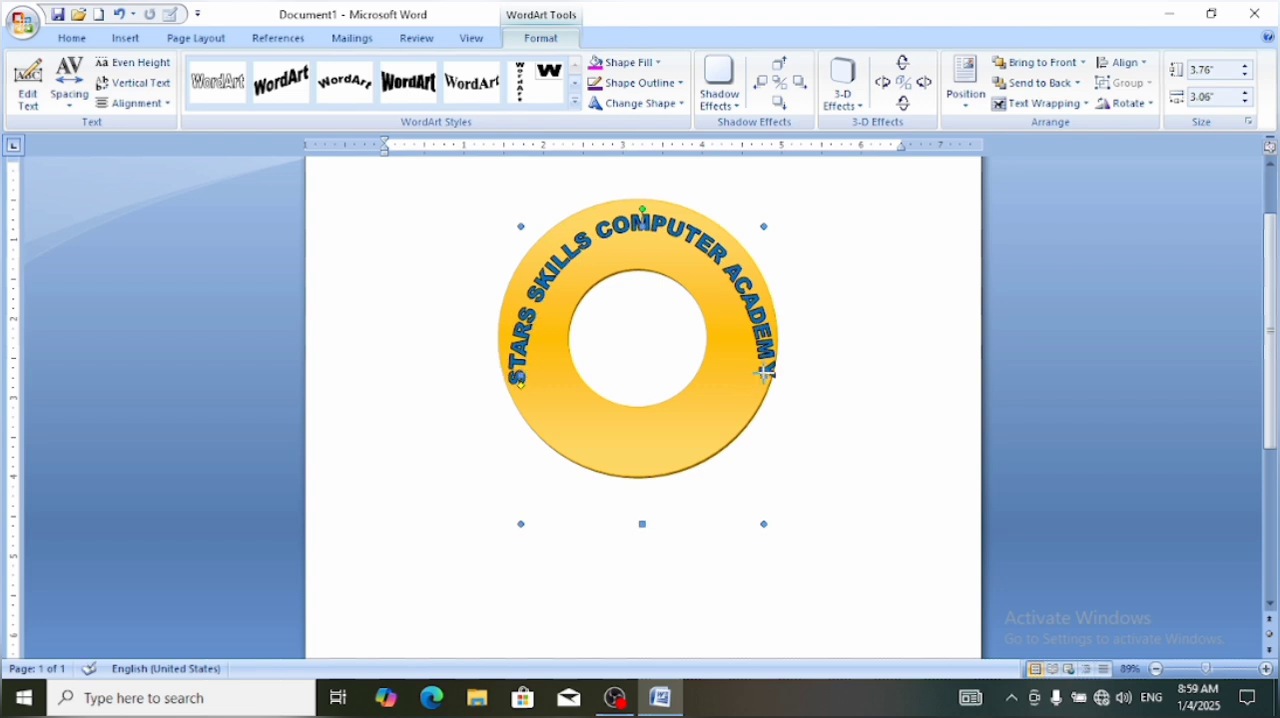
drag(764, 372, 756, 374)
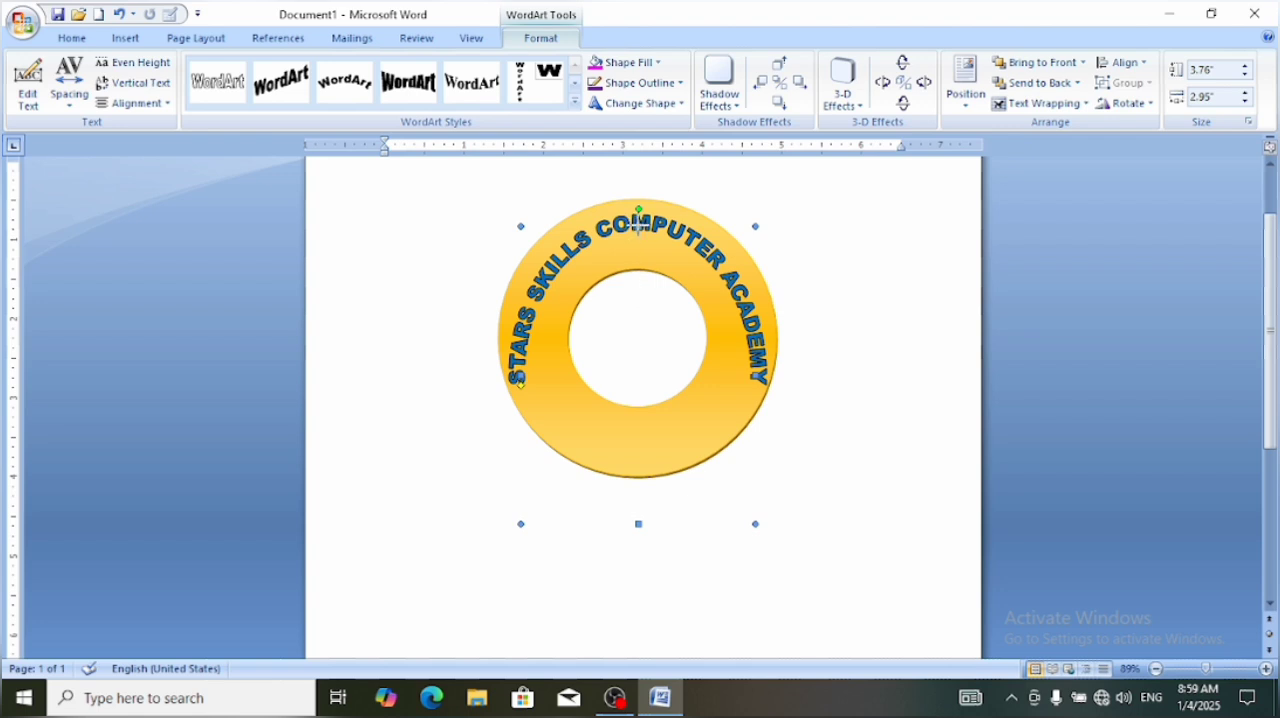
drag(638, 225, 638, 232)
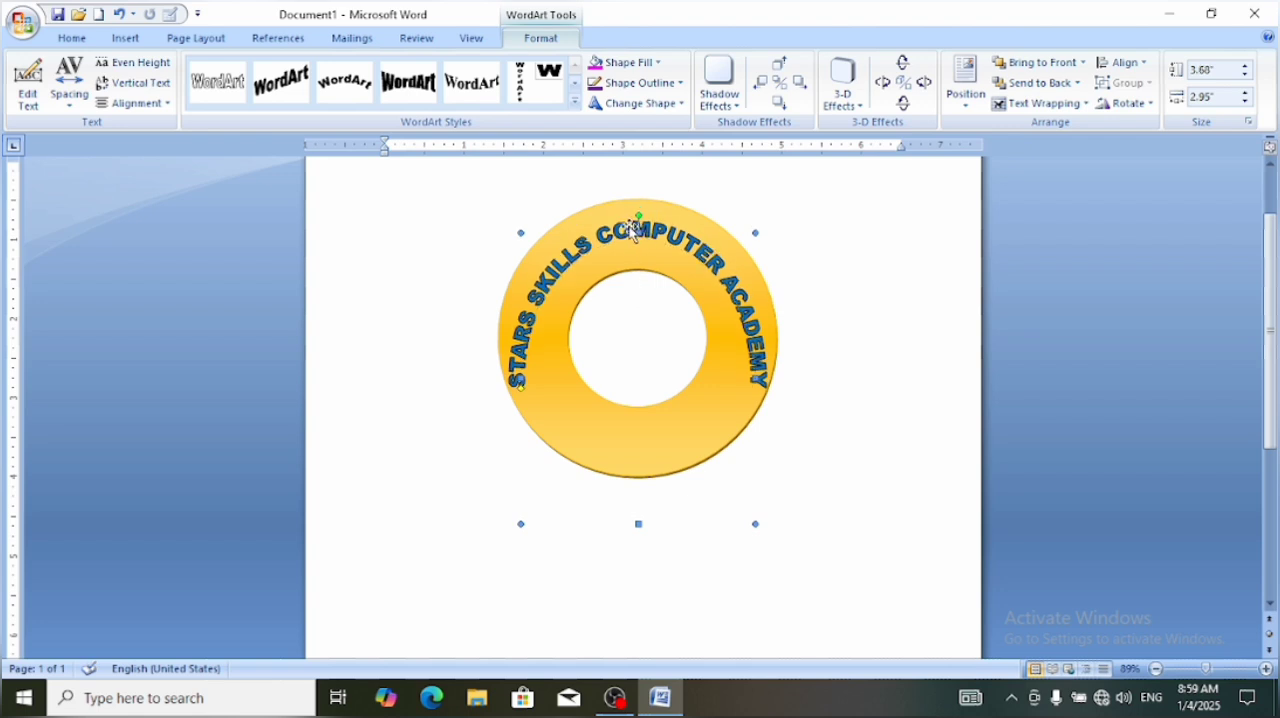
drag(625, 218, 625, 211)
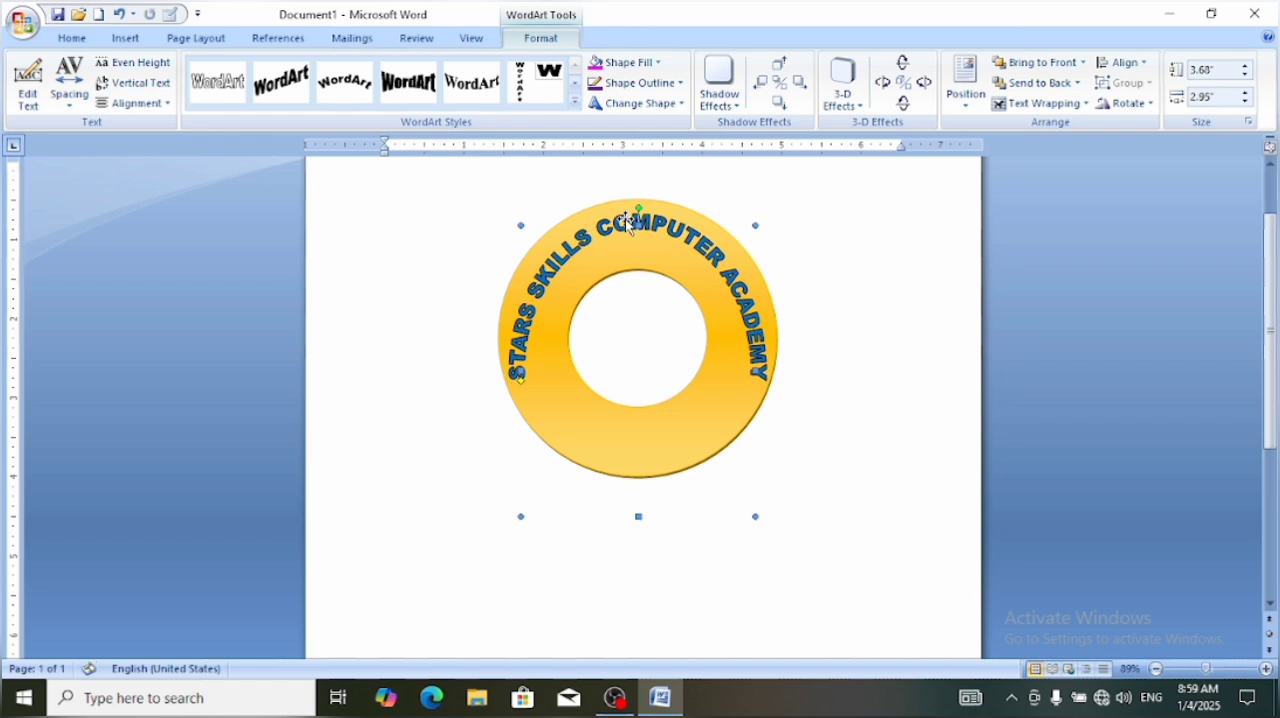
click(820, 526)
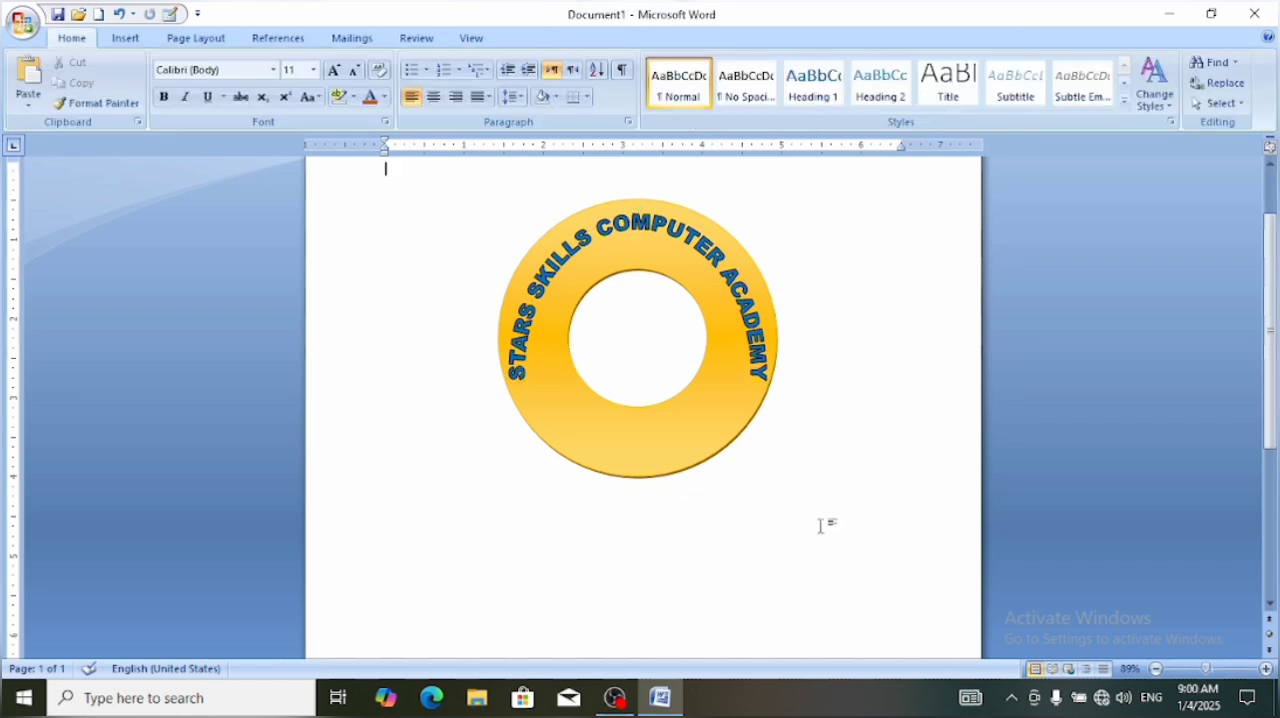
Draw a five-point star about 0.41" by 0.43" and place it on the donut just below the word STARS
click(756, 360)
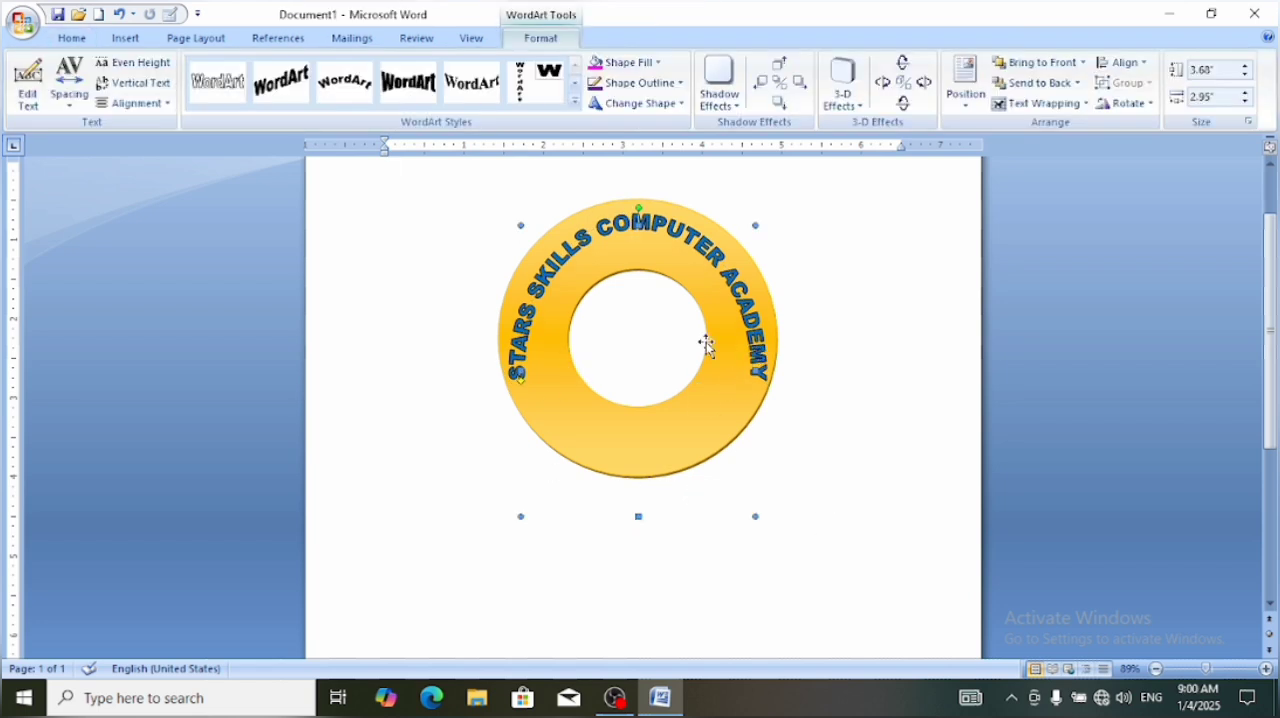
click(125, 37)
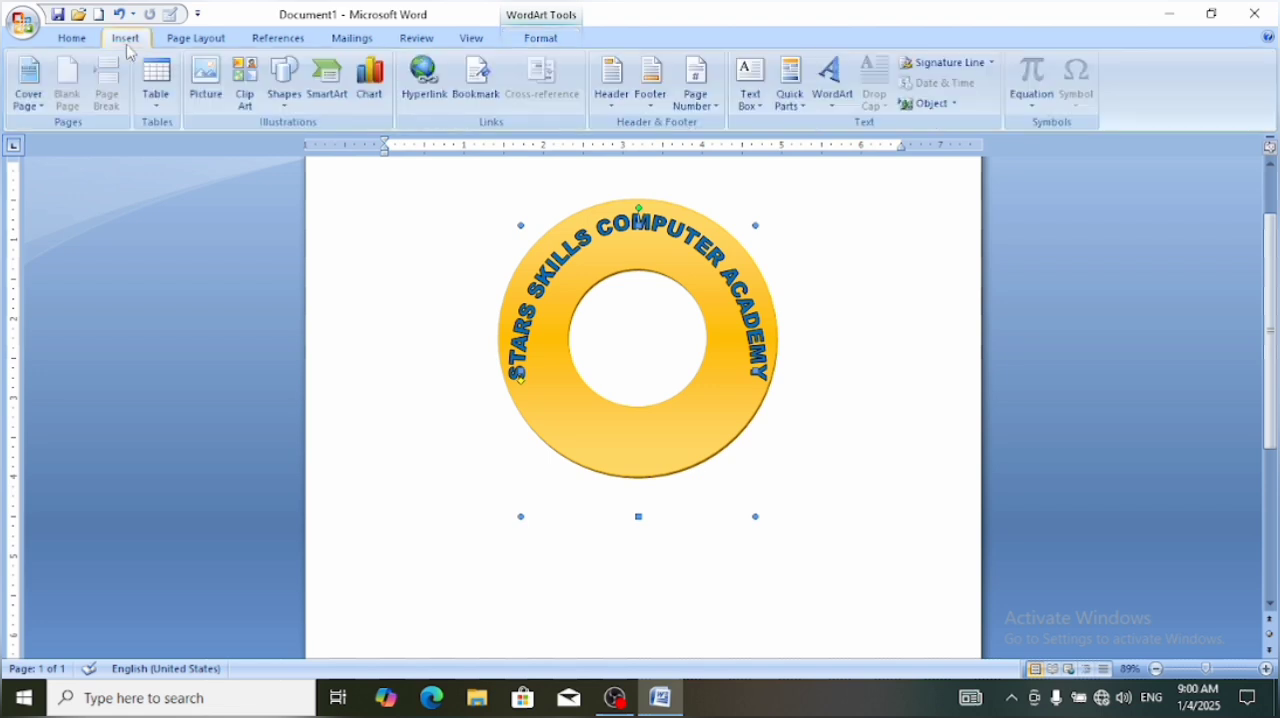
click(282, 110)
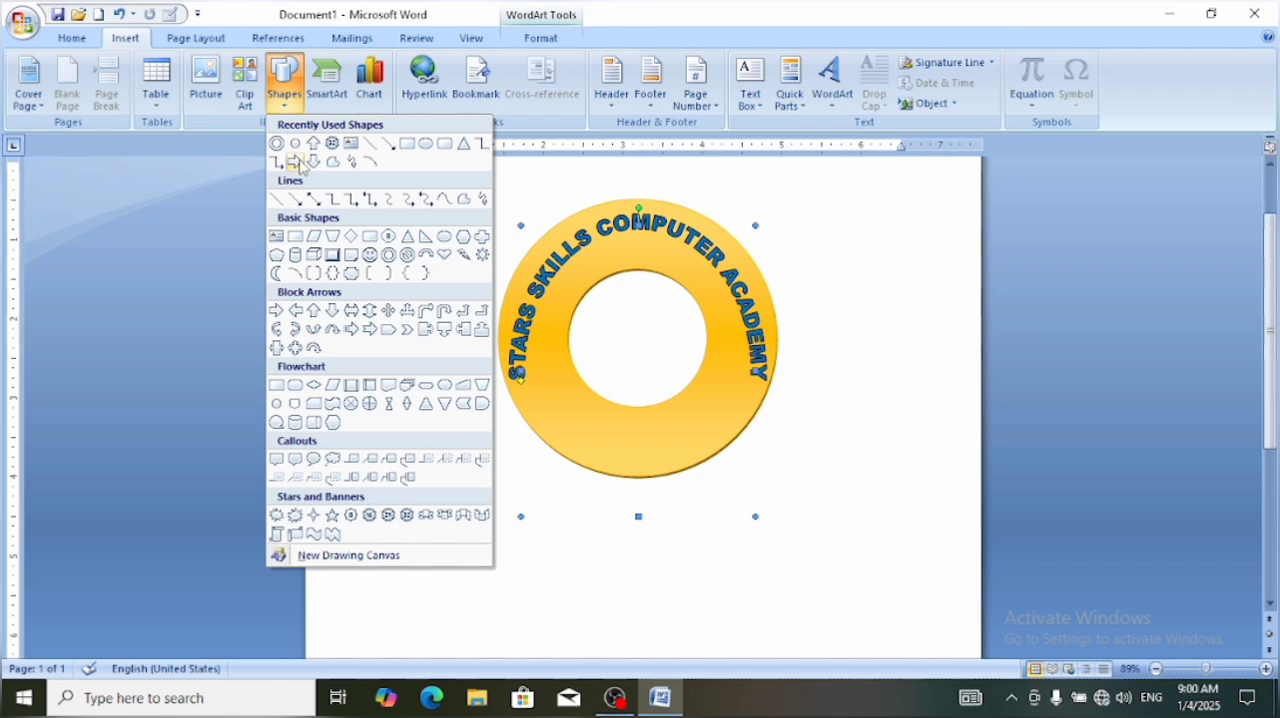
click(369, 515)
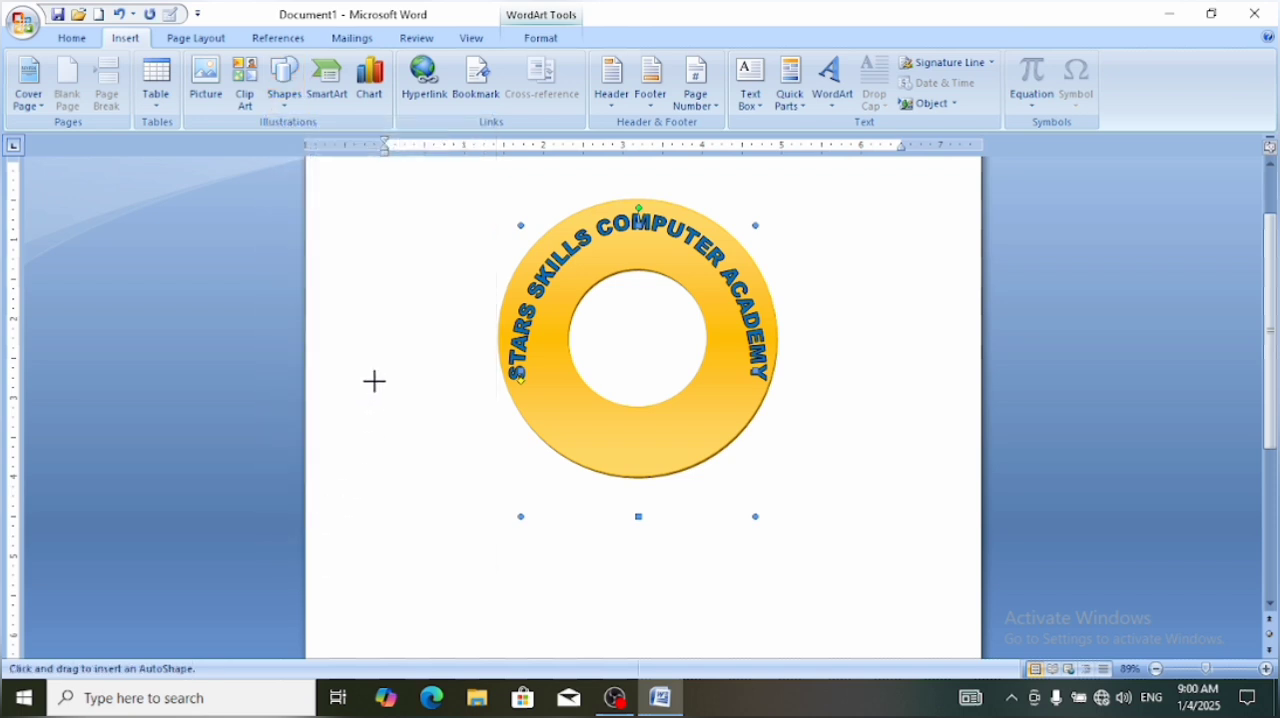
mouse_move(374, 380)
mouse_down()
mouse_move(397, 426)
mouse_move(376, 413)
mouse_up()
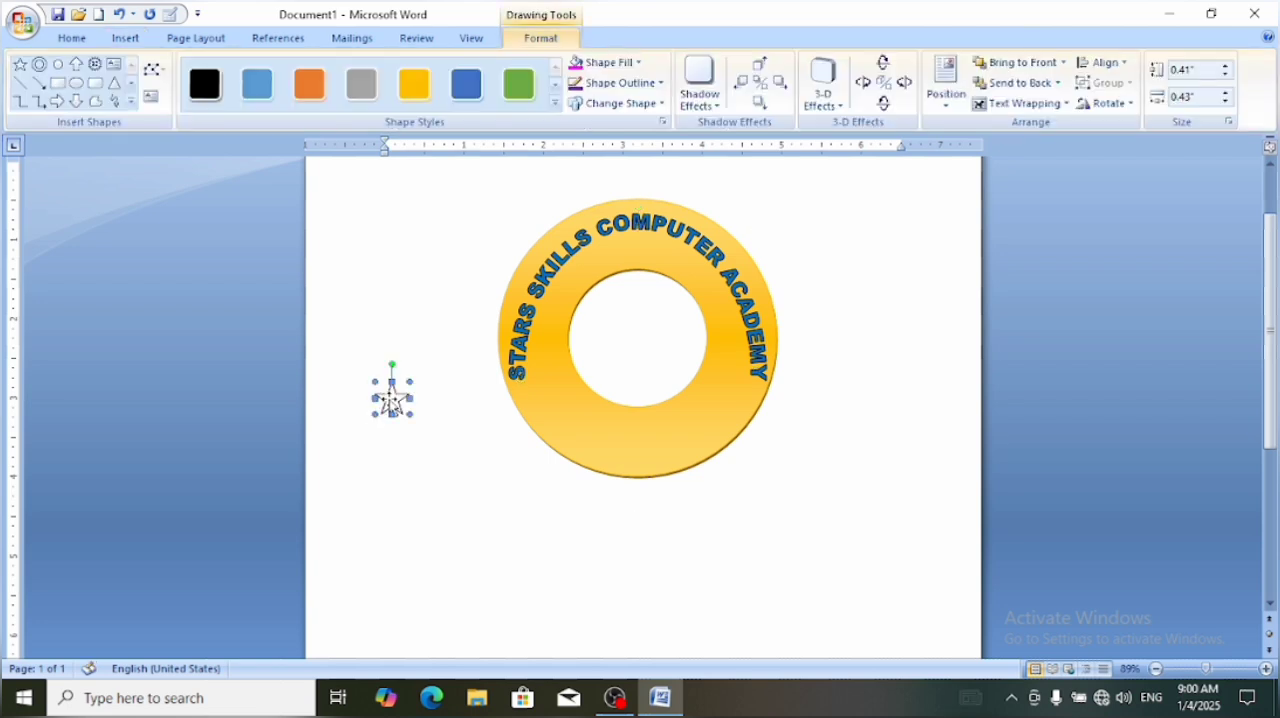
drag(465, 413, 542, 404)
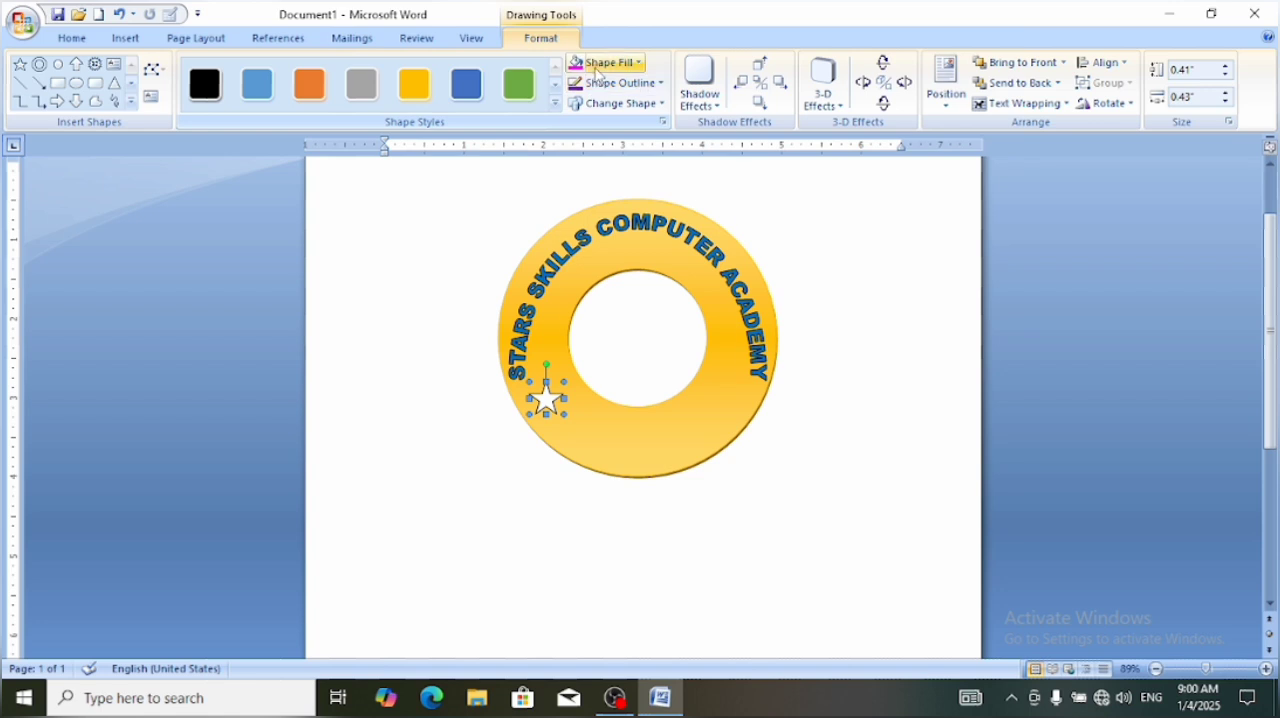
Apply the dark blue horizontal gradient shape style from the full style gallery to the star
click(600, 63)
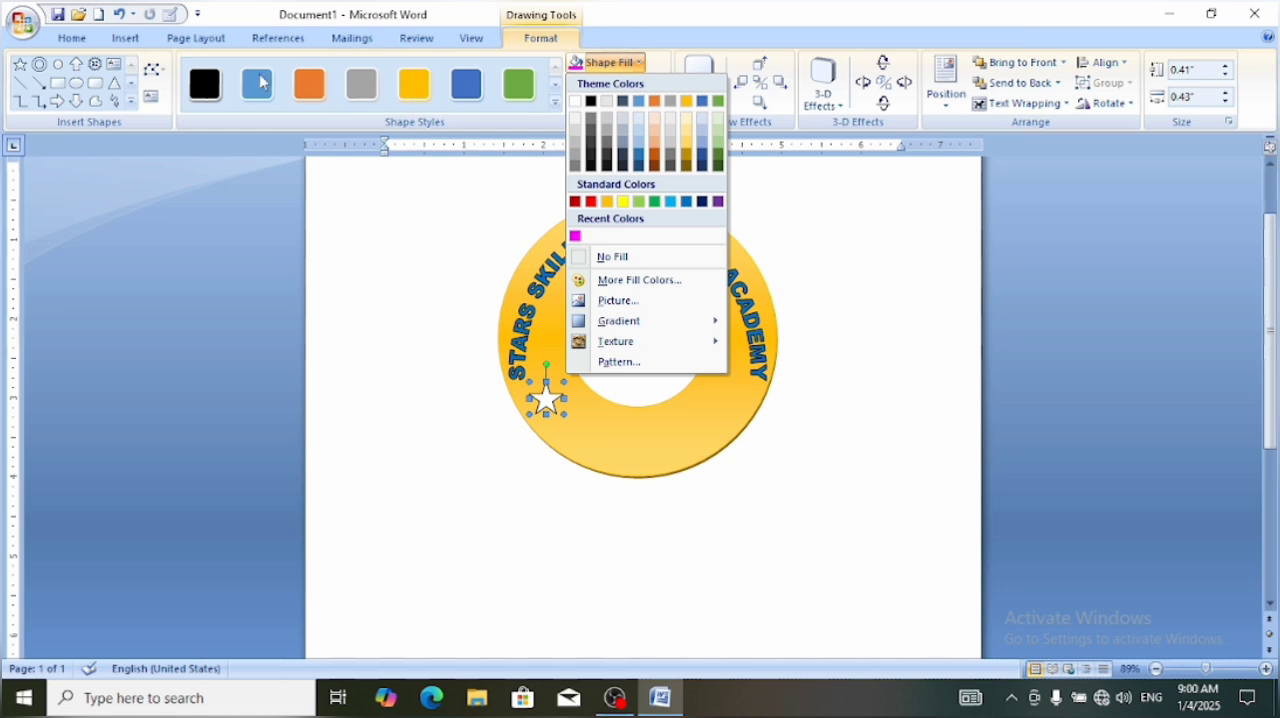
click(556, 103)
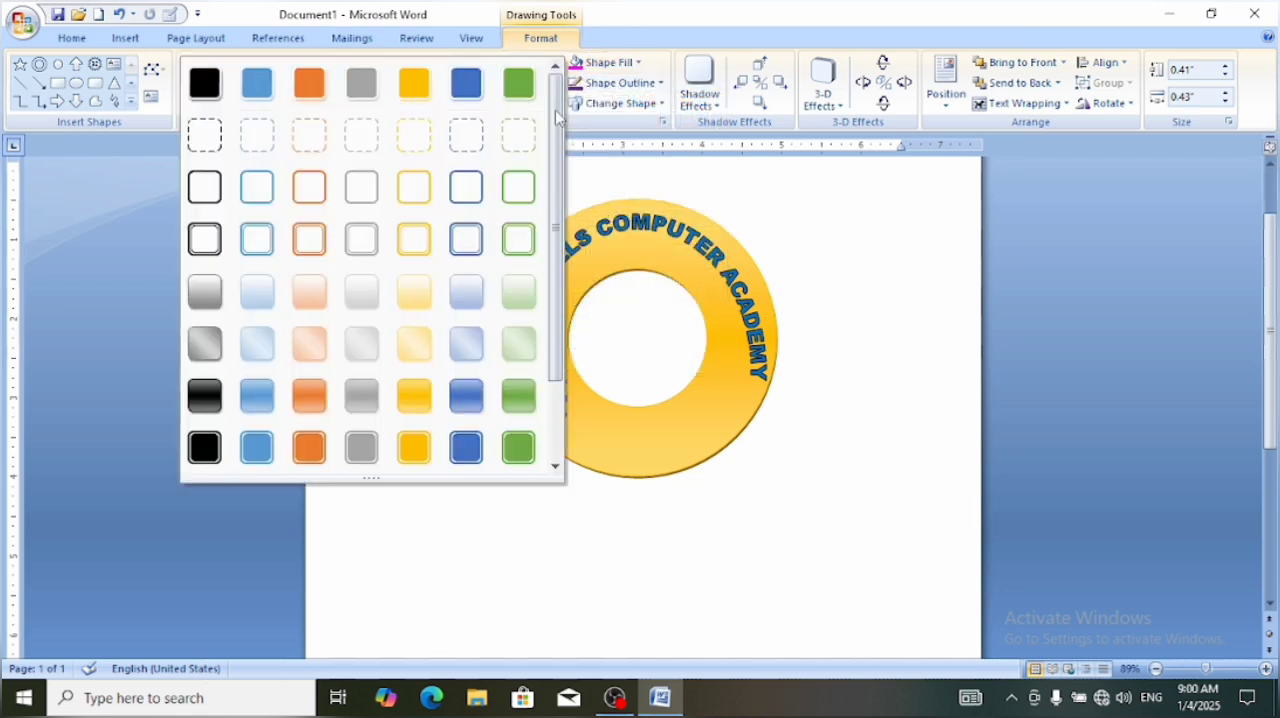
click(467, 419)
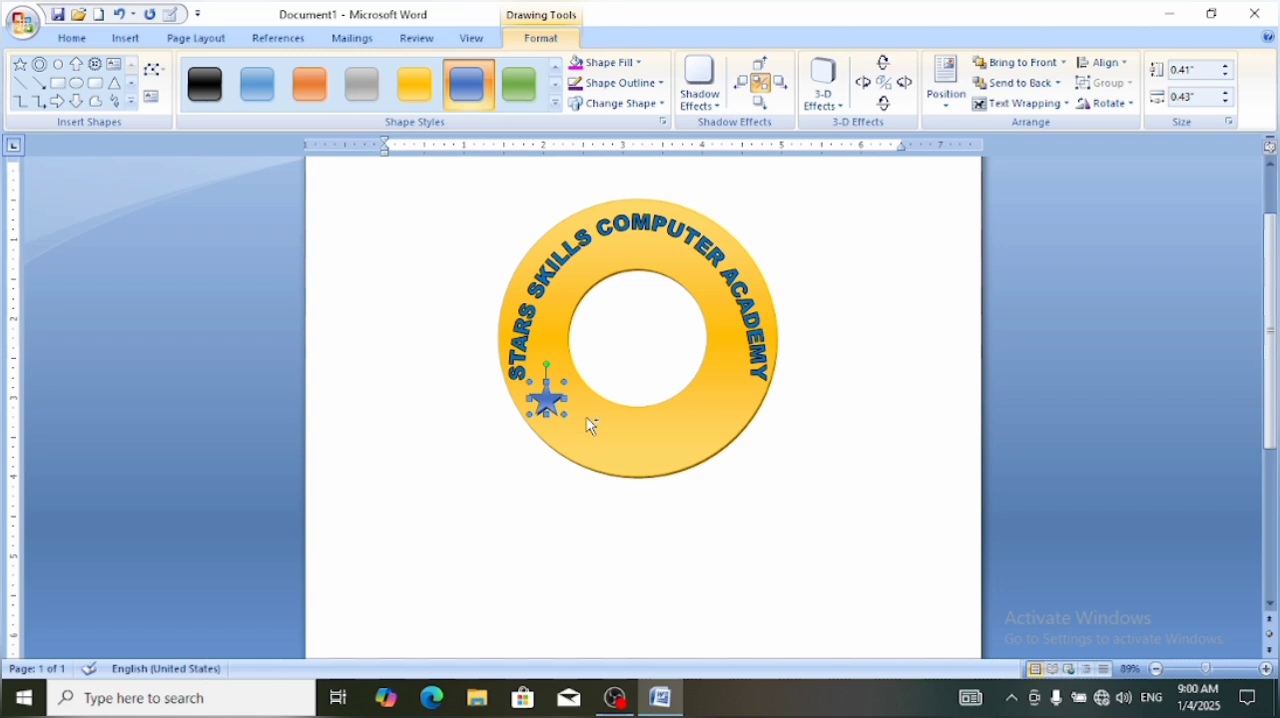
Duplicate the star, place the copy below the end of ACADEMY, and give it the Horizontal Gradient - Dark style
key(ctrl+d)
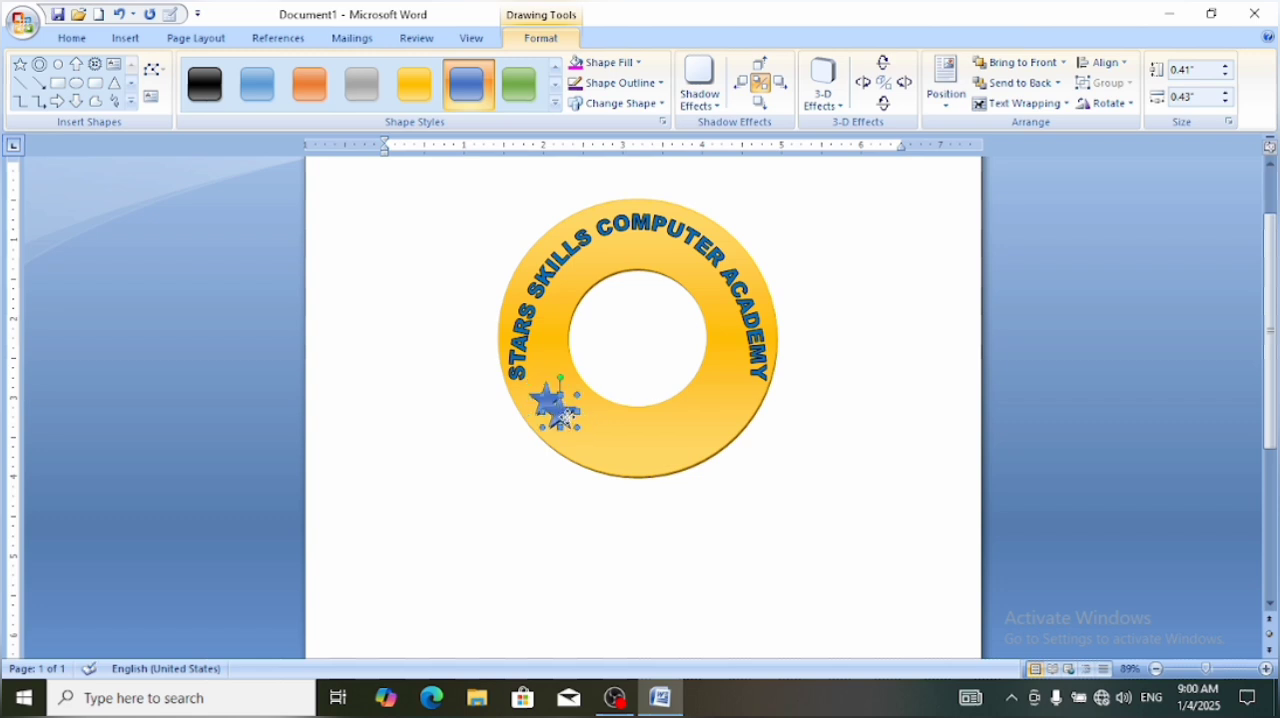
drag(565, 418, 727, 410)
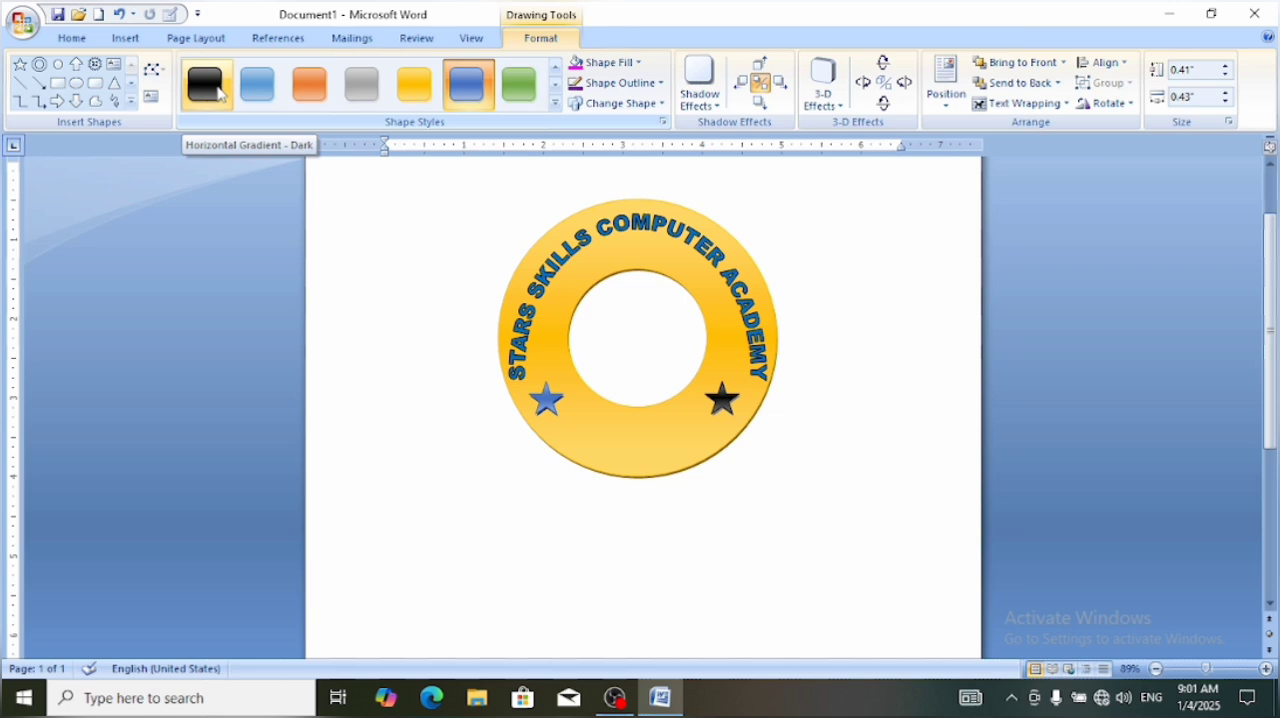
click(221, 93)
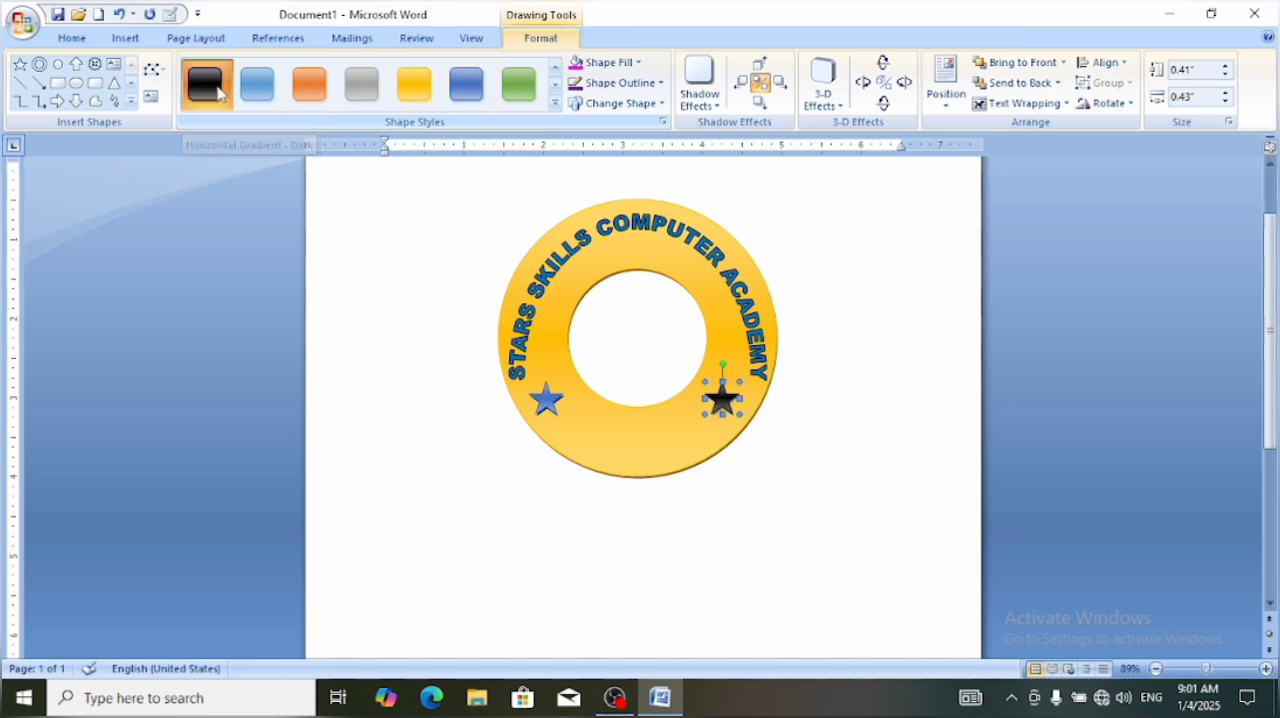
Draw a circle about 1.25" in diameter and place it inside the donut's hole
click(57, 66)
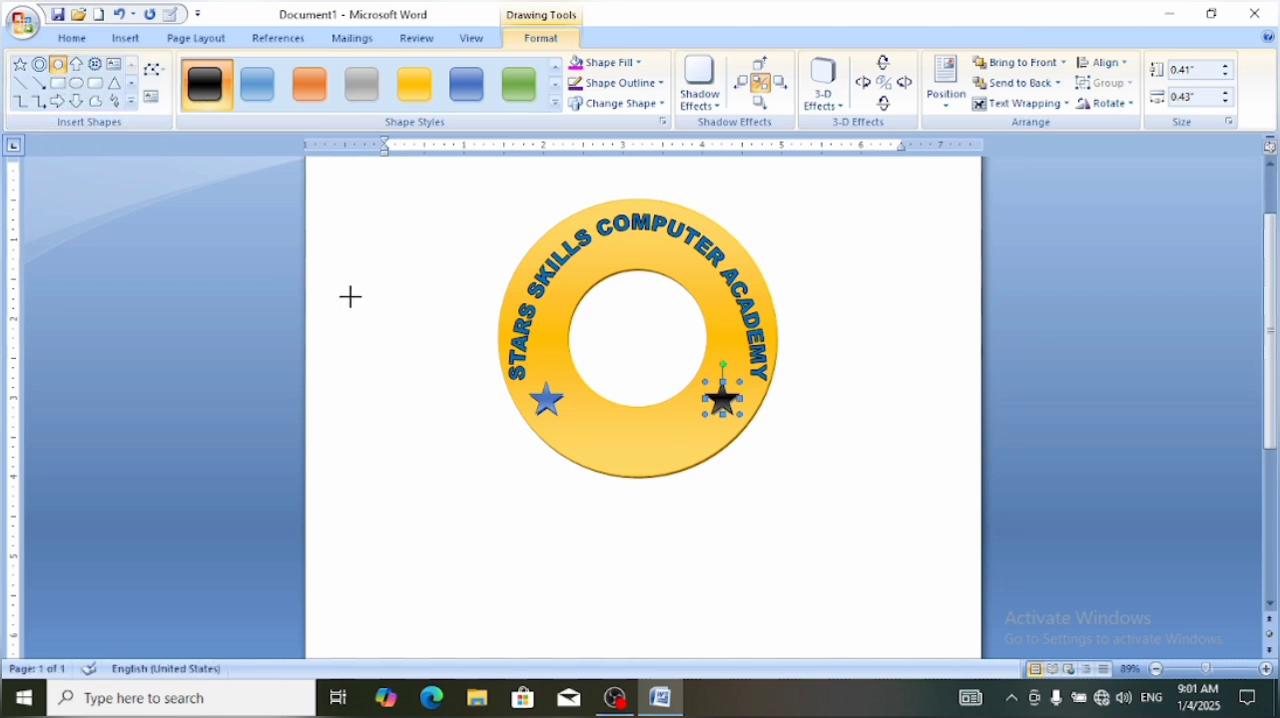
drag(350, 296, 407, 395)
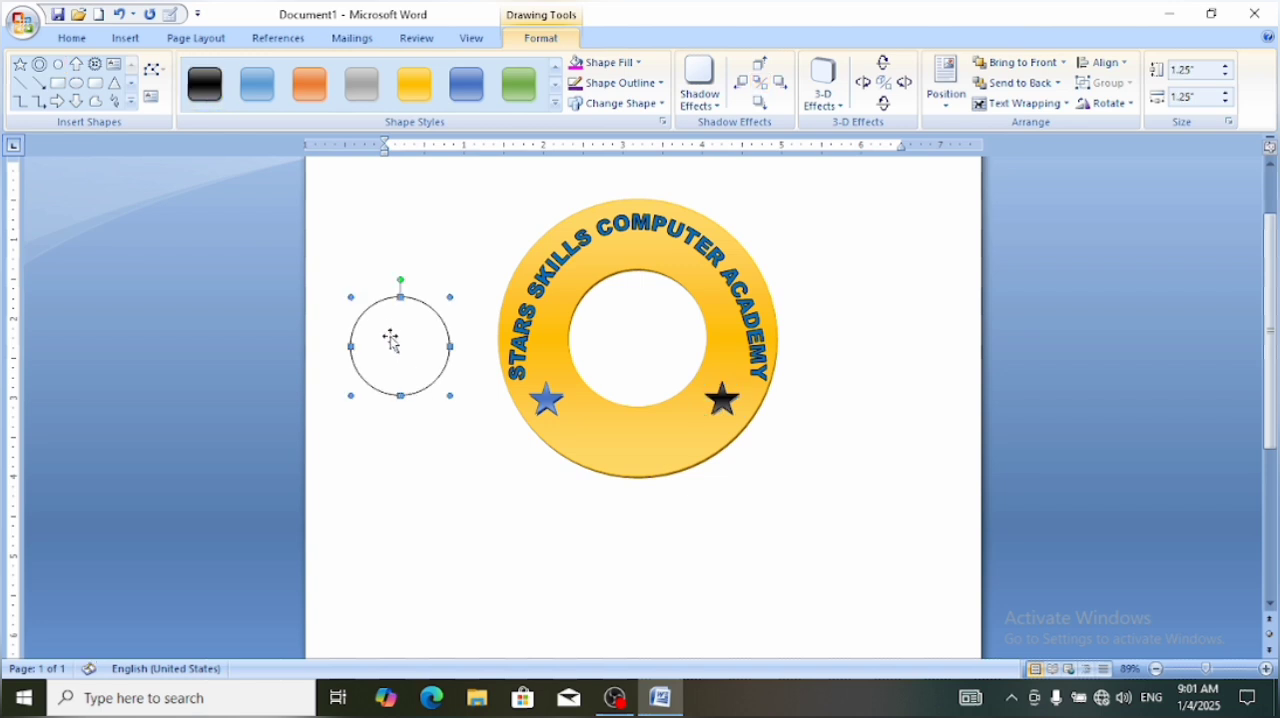
drag(391, 335, 624, 330)
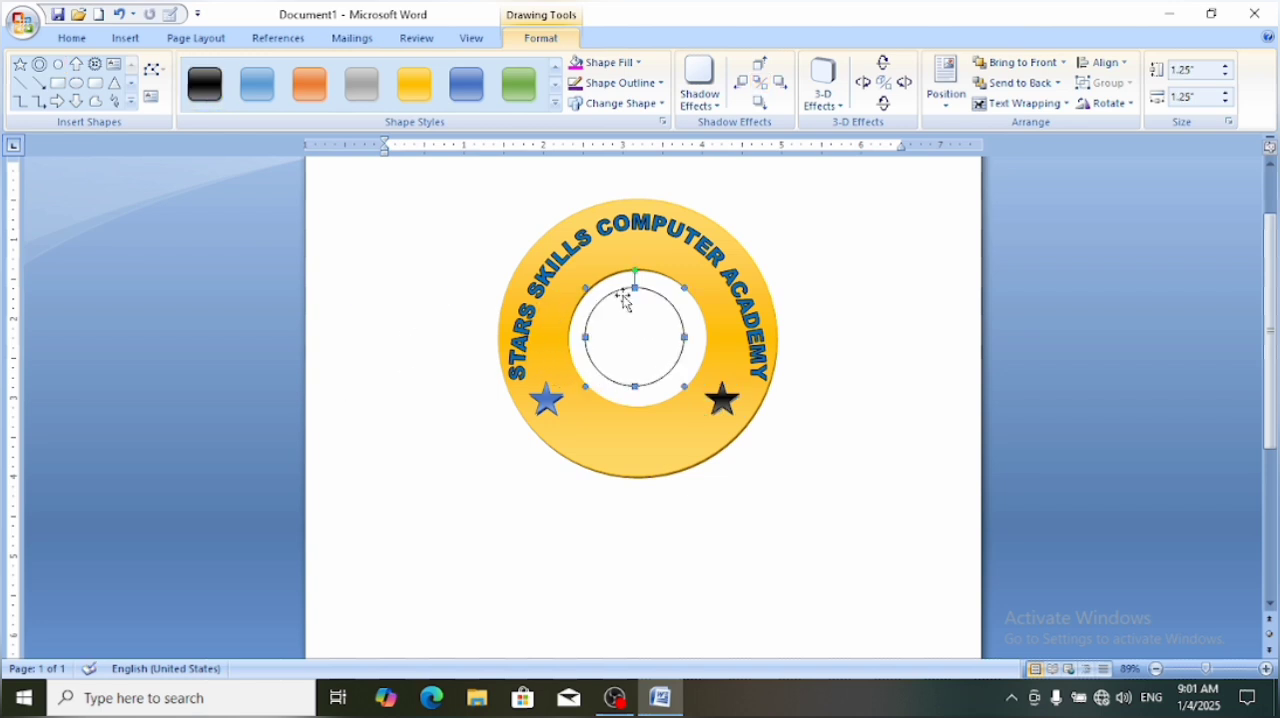
Fill the inner circle with the portrait photo from the Desktop folder
click(611, 70)
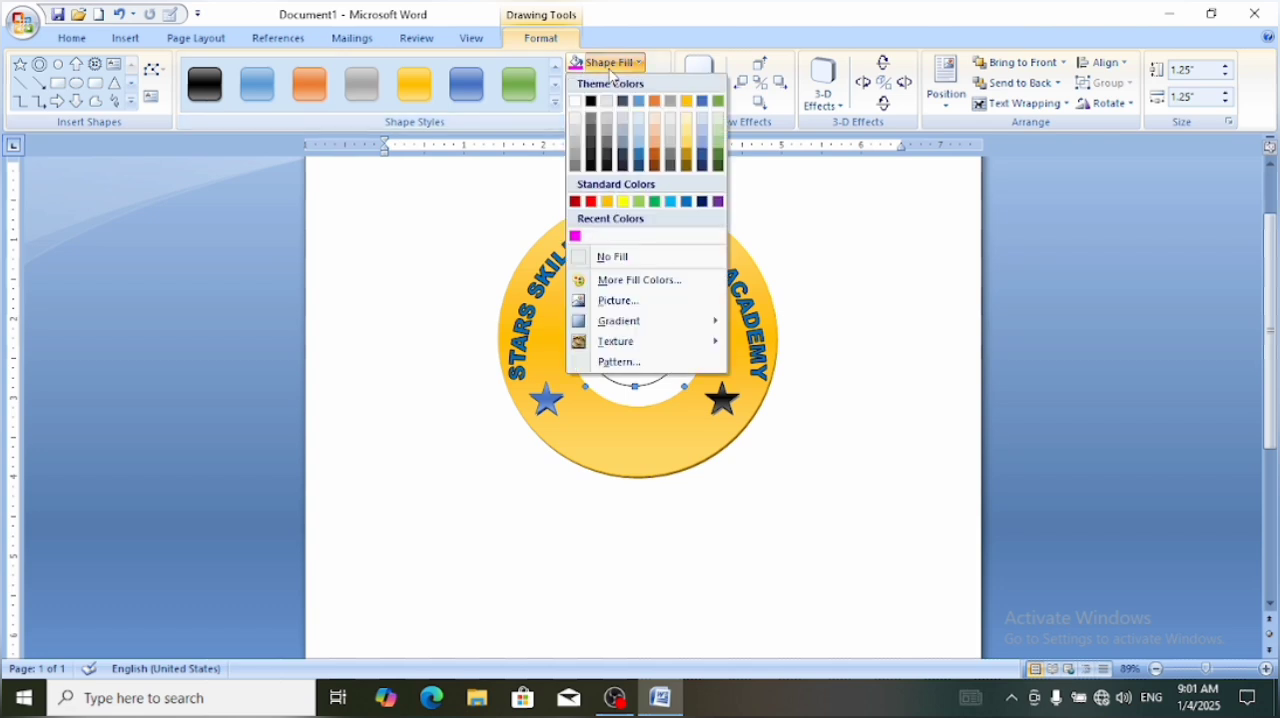
click(606, 301)
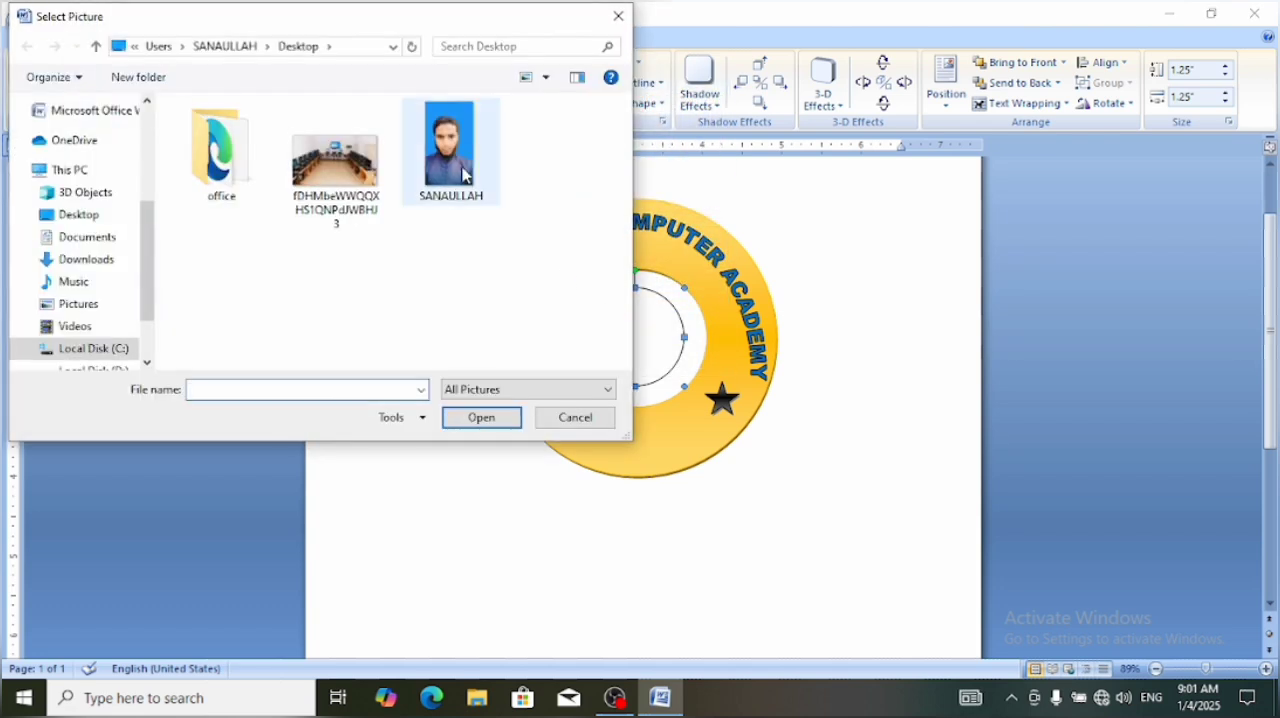
click(465, 172)
click(478, 424)
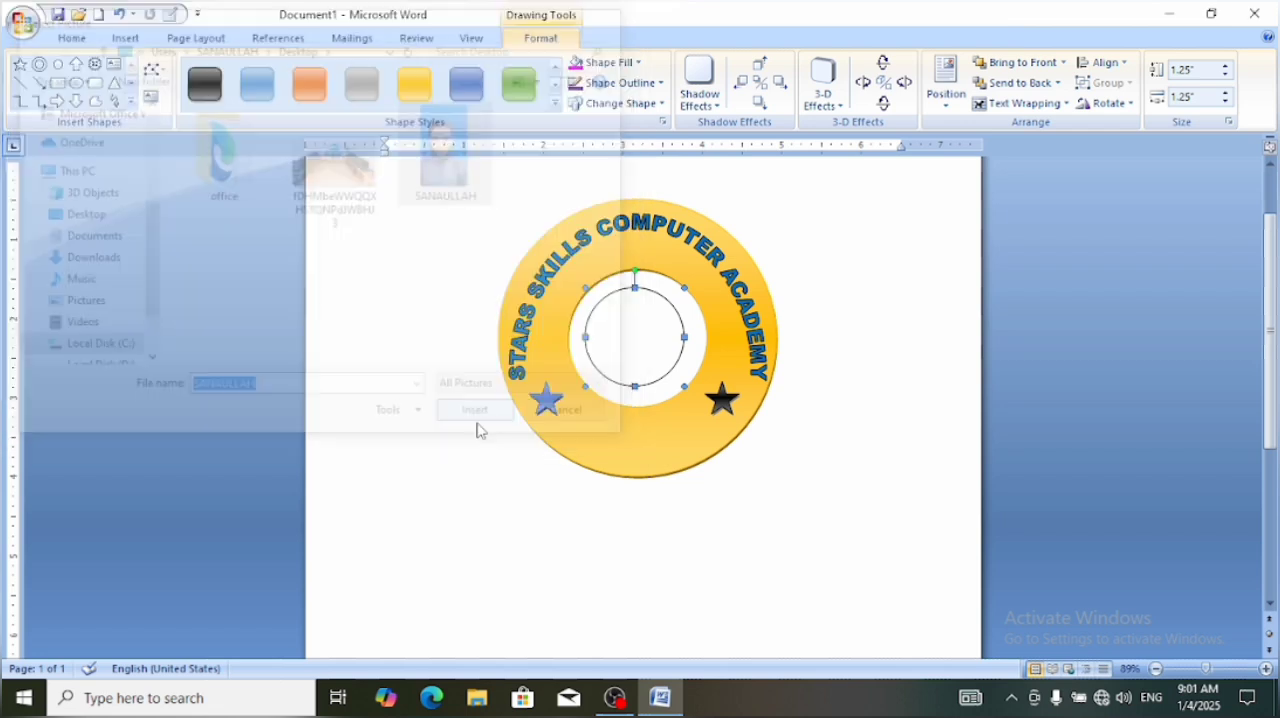
click(673, 553)
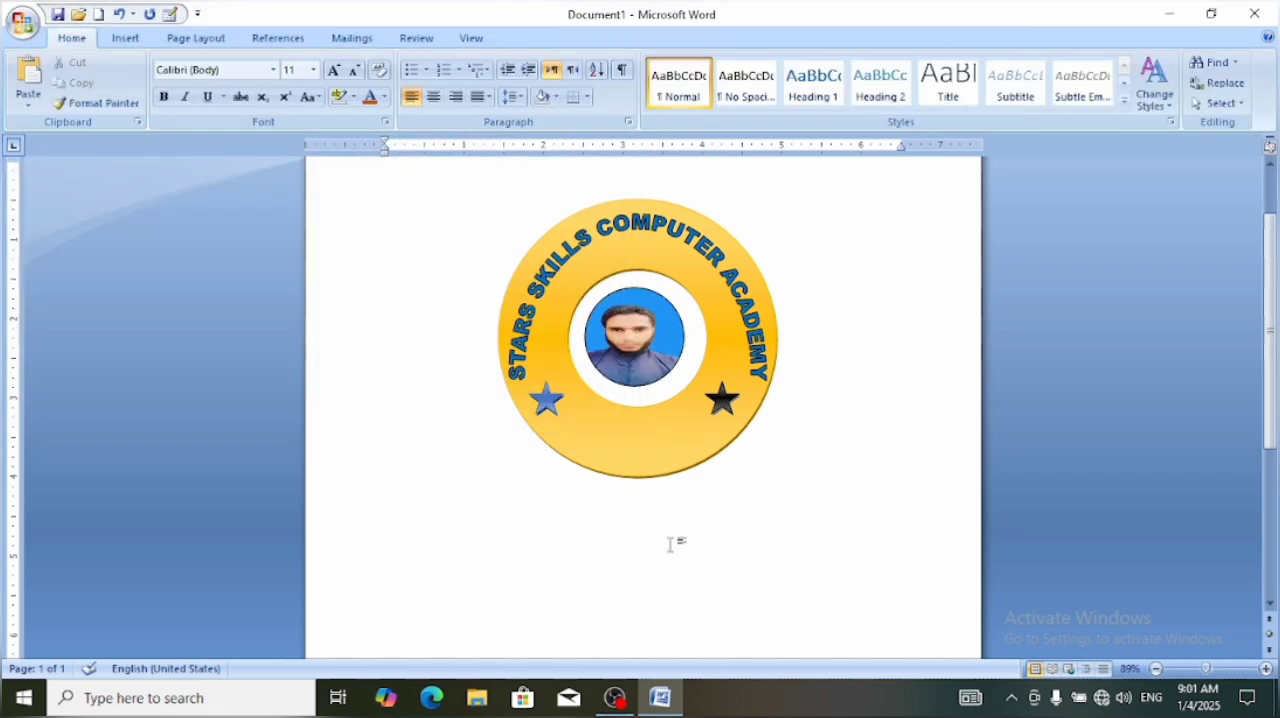
Nudge the portrait circle until it is centred in the donut's hole
click(638, 352)
drag(638, 352, 641, 355)
key(ctrl+Left)
key(ctrl+Left)
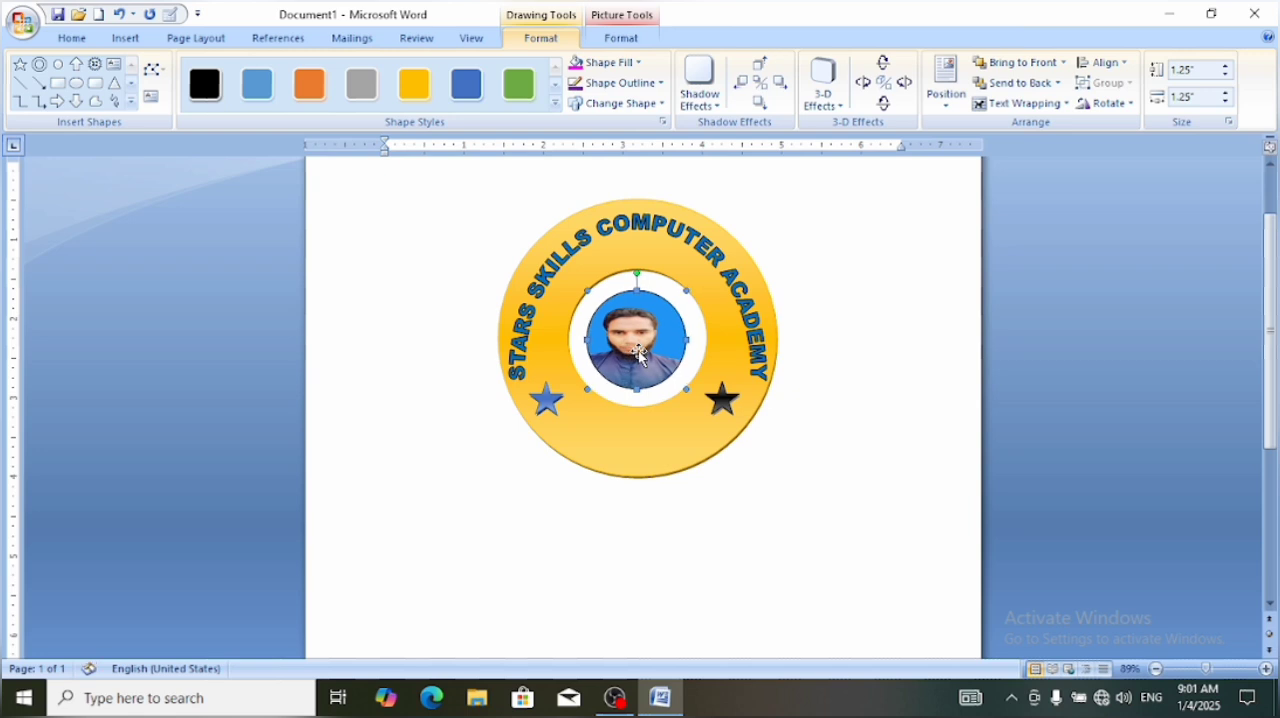
key(ctrl+Up)
key(ctrl+Up)
key(ctrl+Right)
key(ctrl+Right)
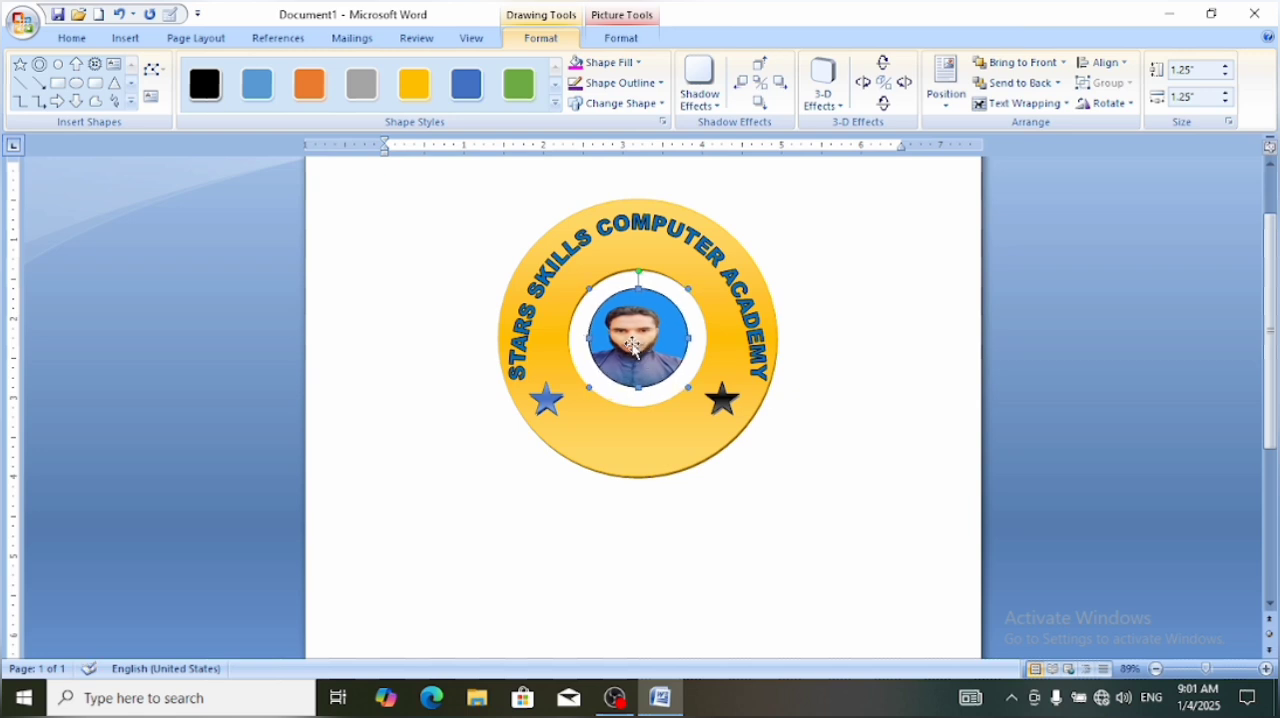
click(786, 560)
Remove the outline from the portrait circle in the middle of the logo
click(616, 352)
click(658, 84)
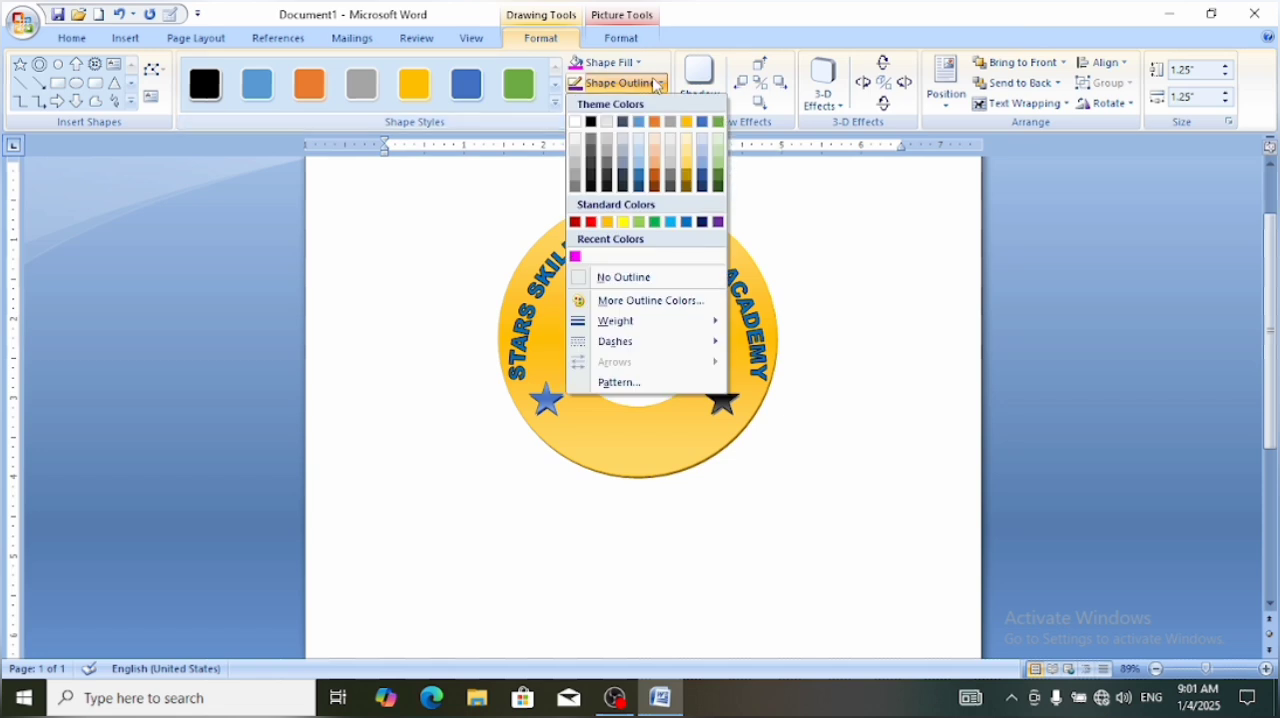
click(653, 277)
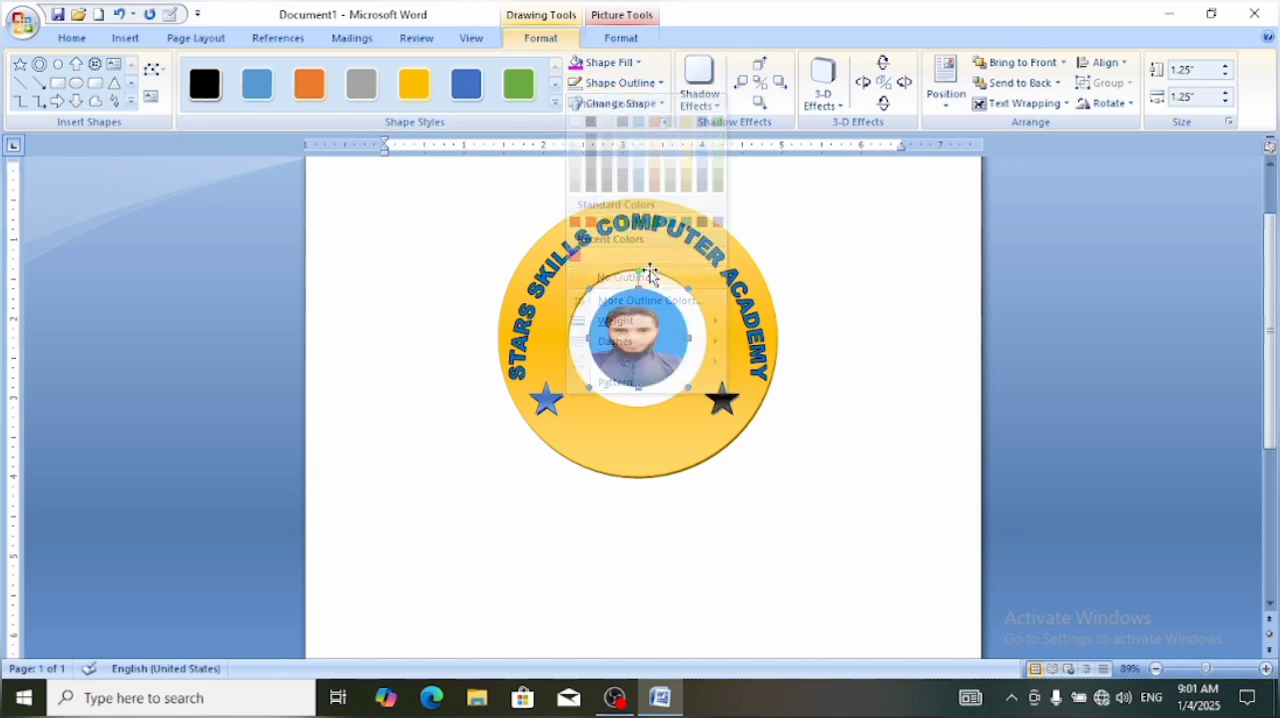
click(868, 397)
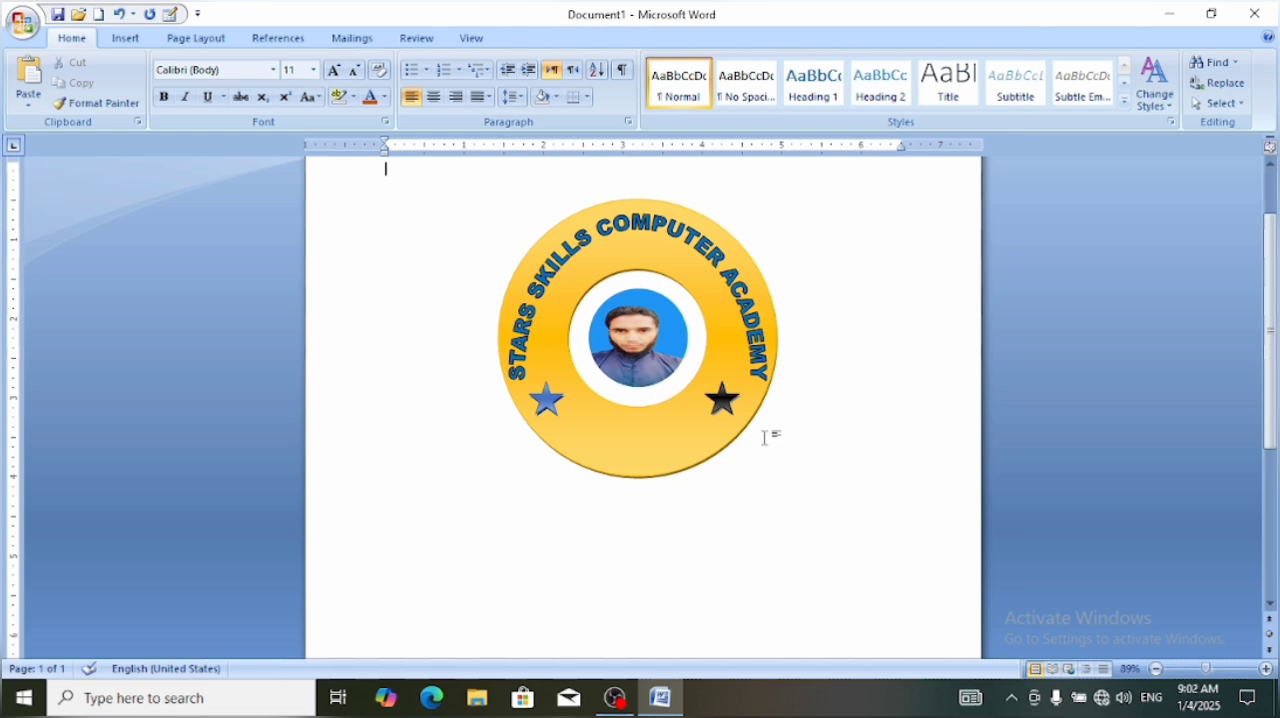
Give the gold donut a dark red outline with a 6 pt weight
click(131, 44)
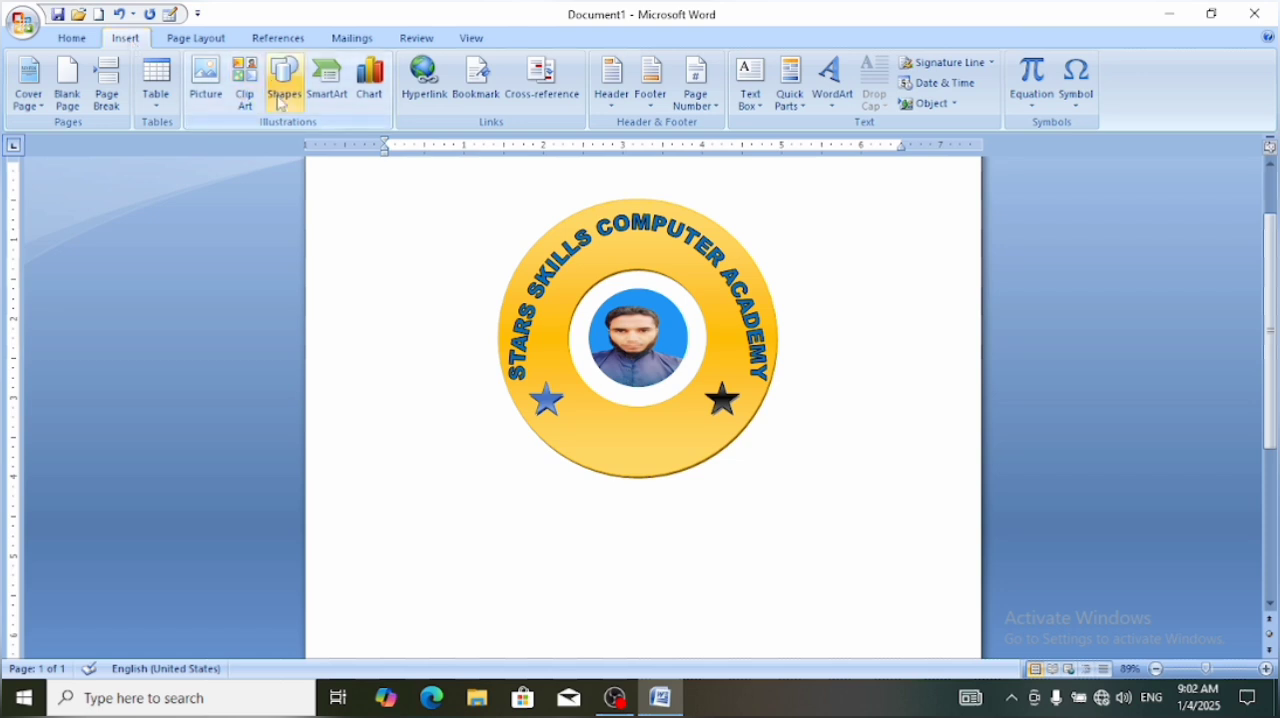
click(679, 410)
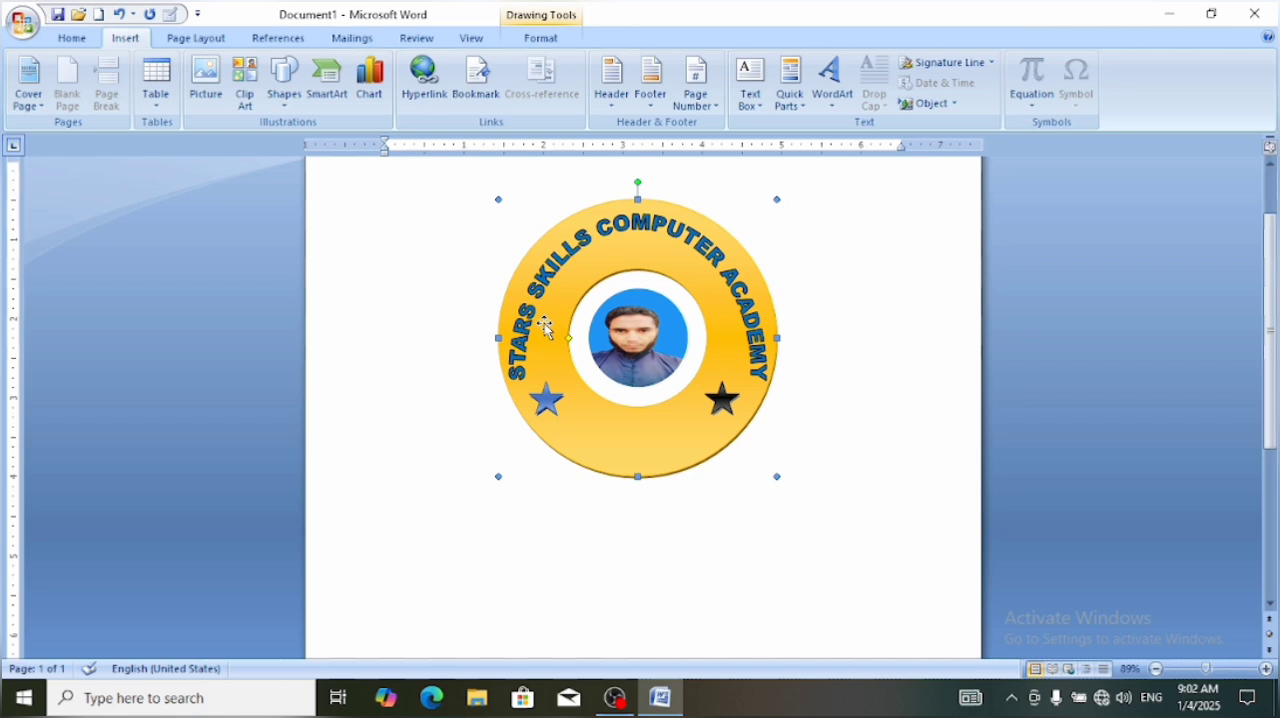
click(541, 40)
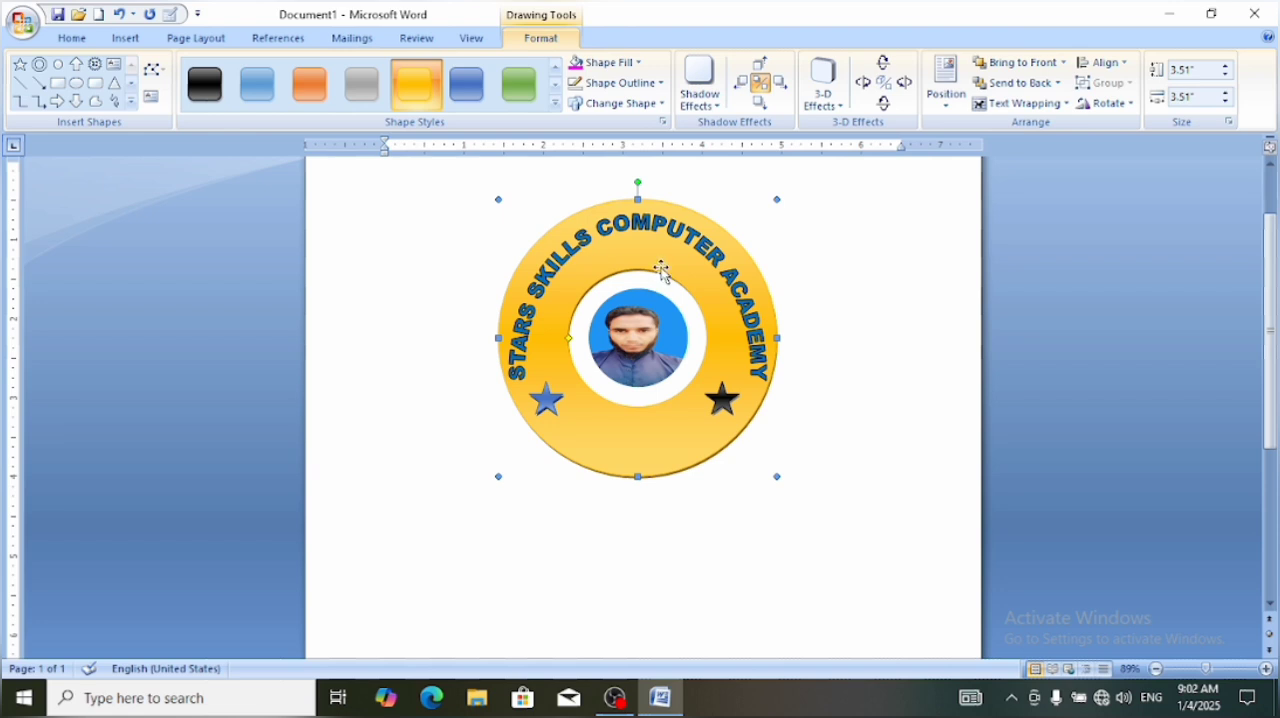
click(660, 86)
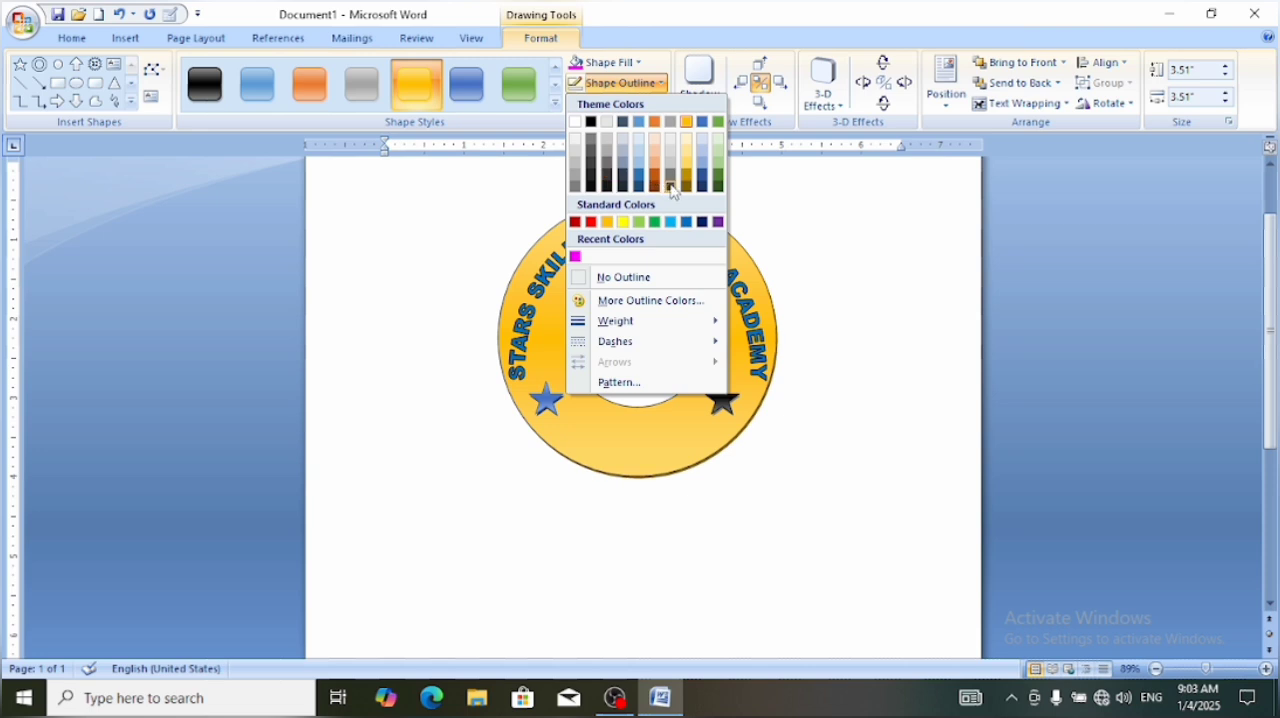
click(583, 225)
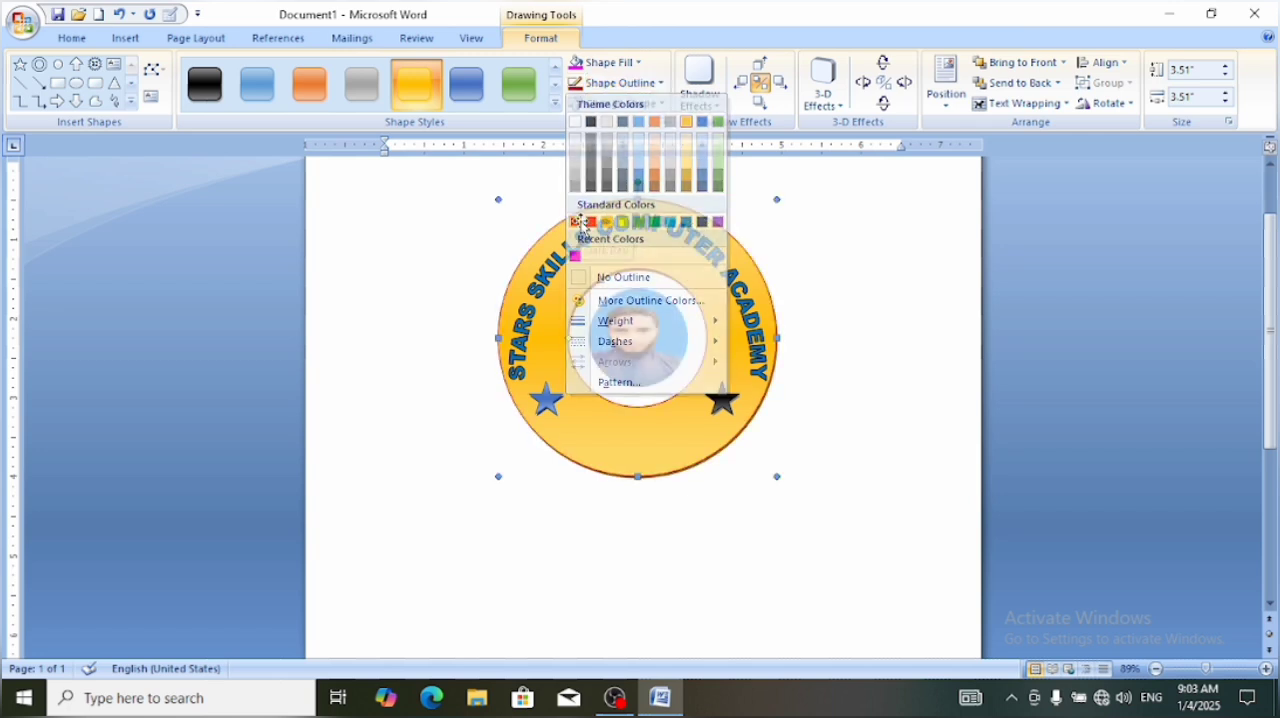
click(659, 84)
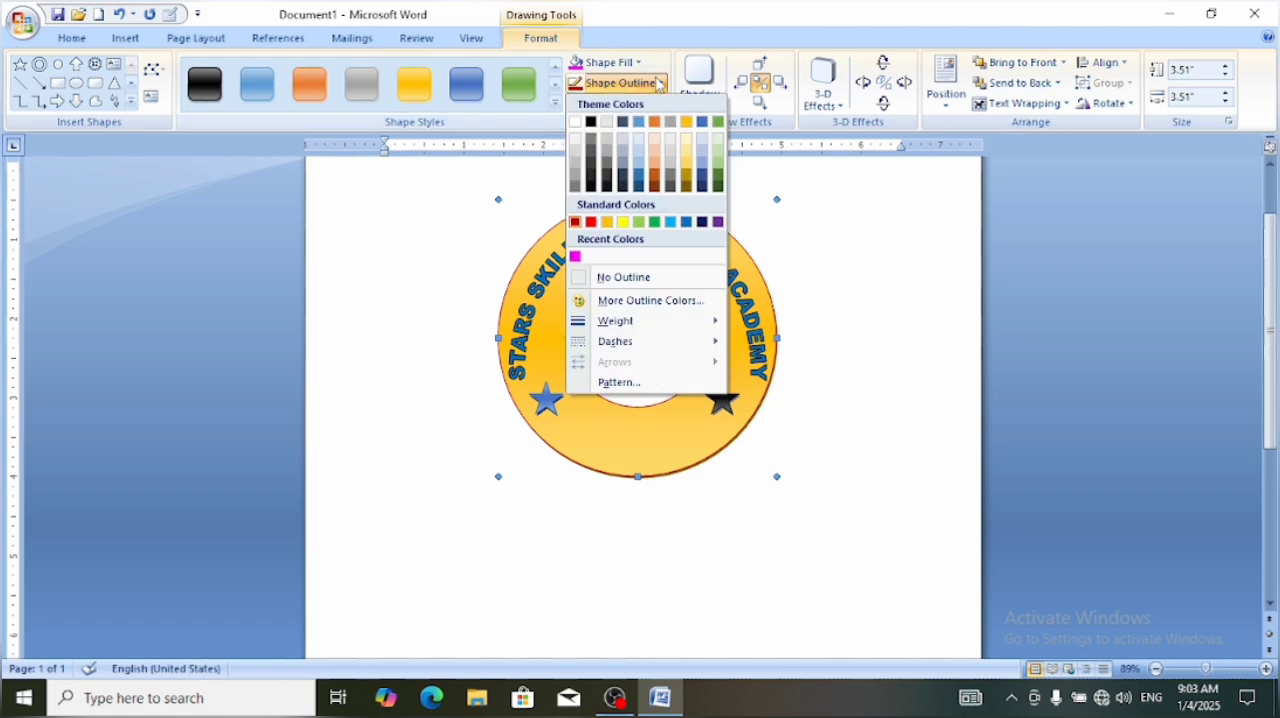
mouse_move(634, 332)
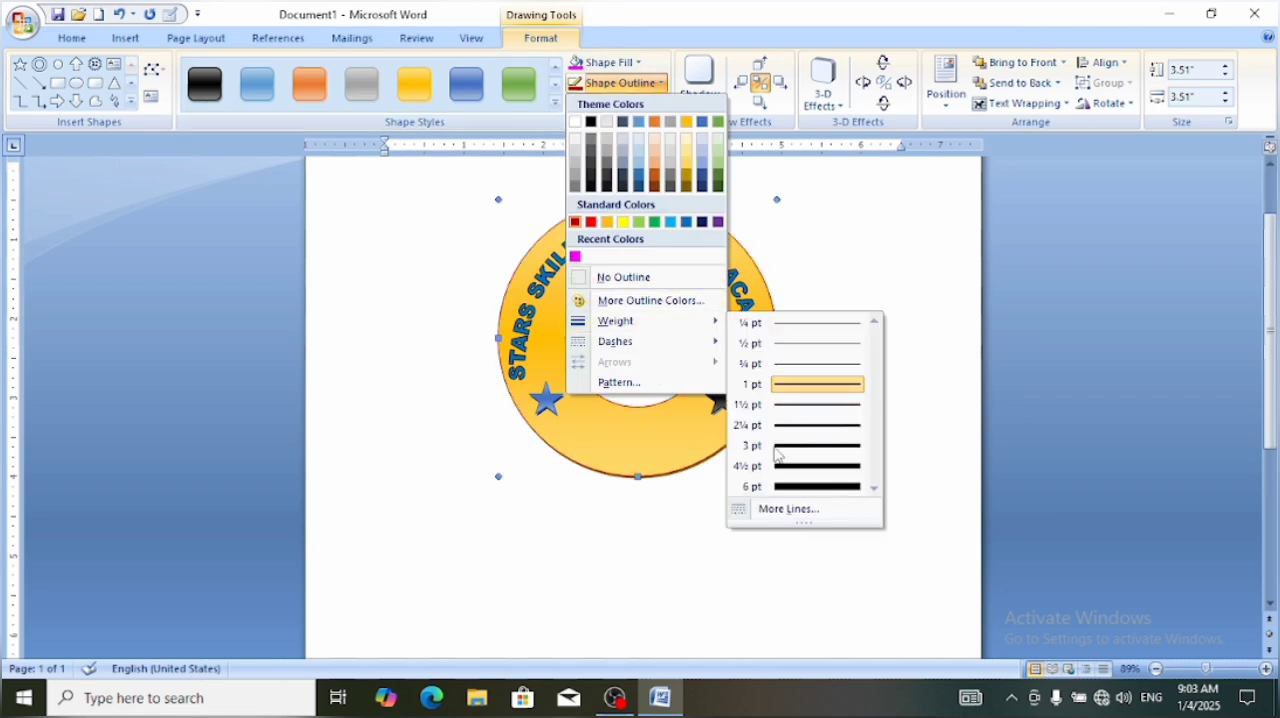
click(808, 487)
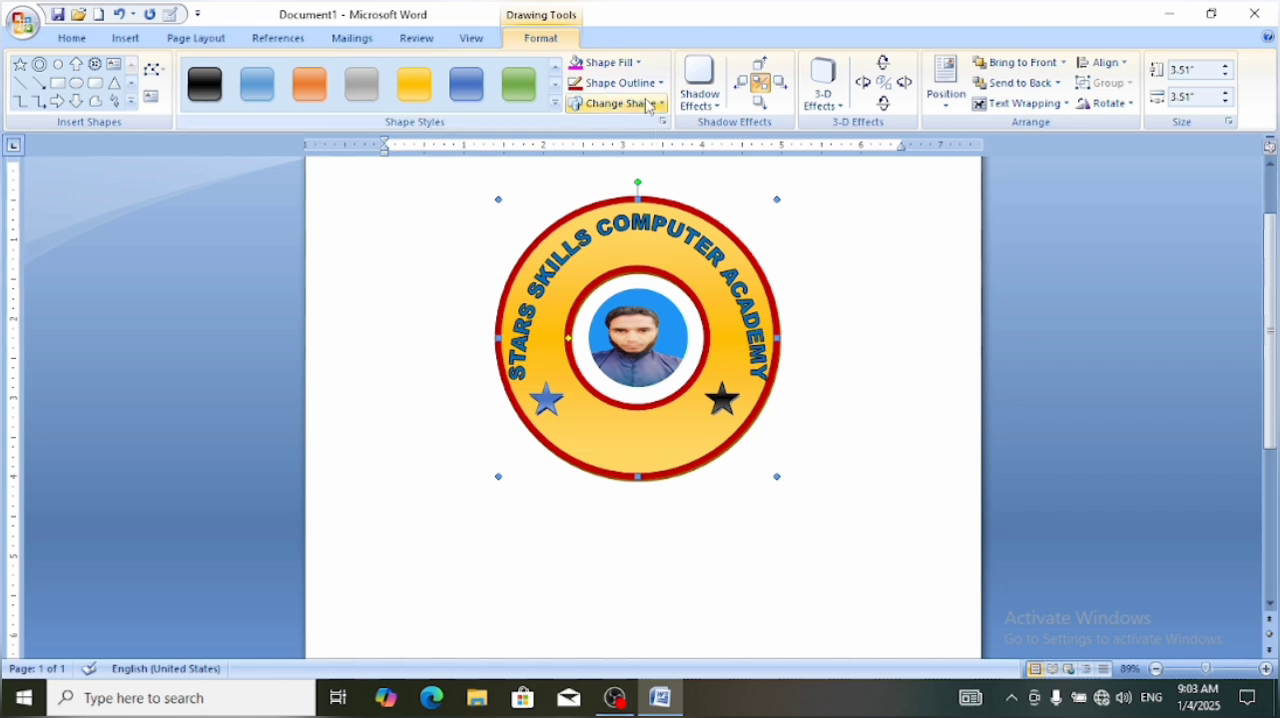
Choose the 90% line pattern for the donut's dark red outline
click(651, 88)
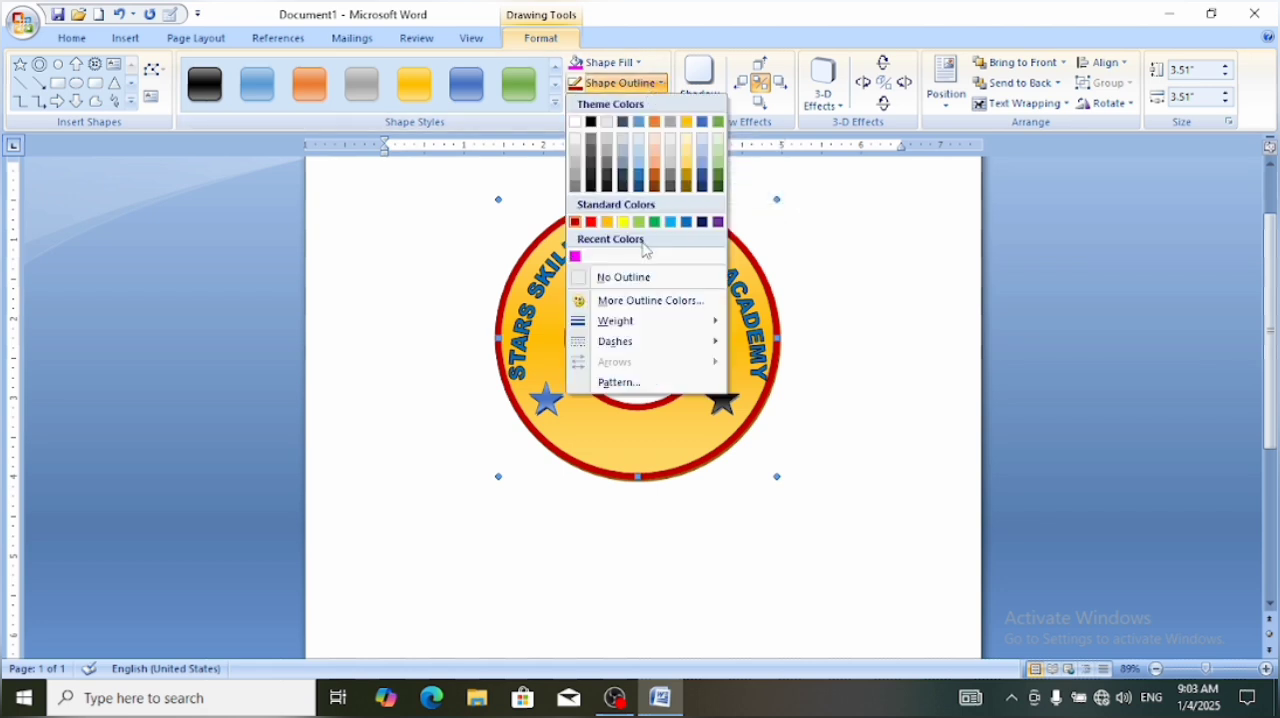
click(620, 384)
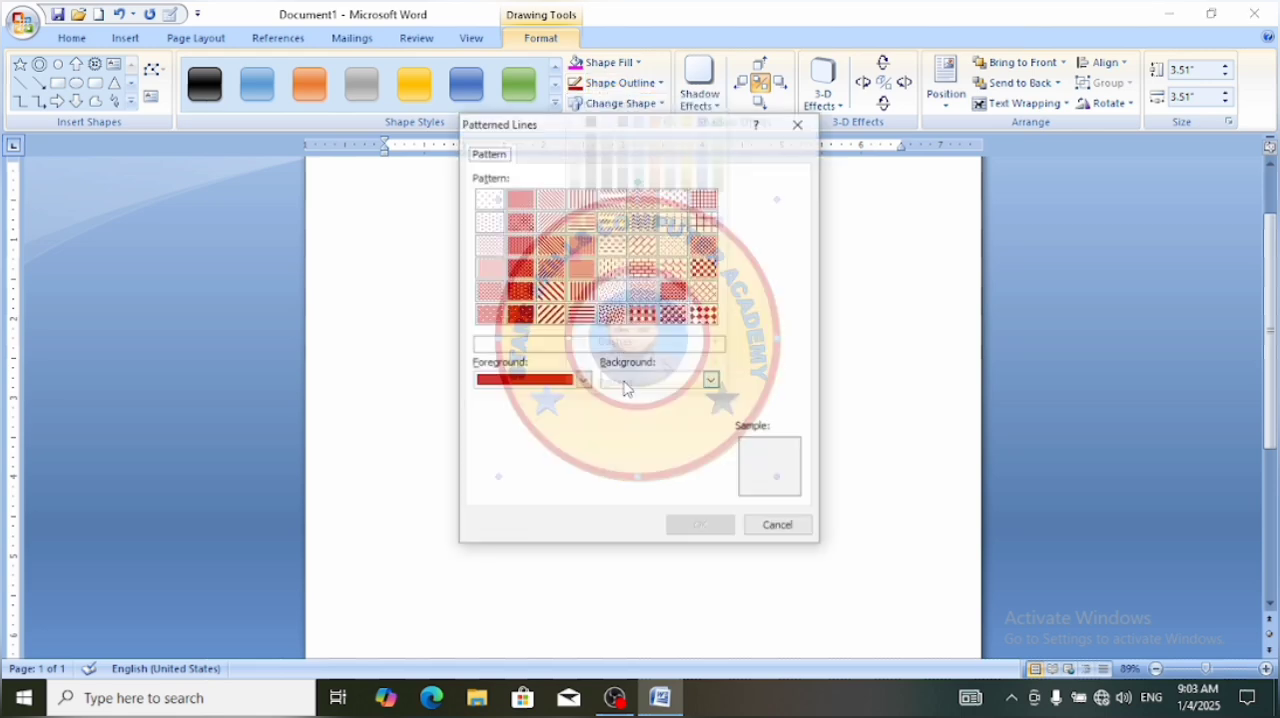
click(522, 316)
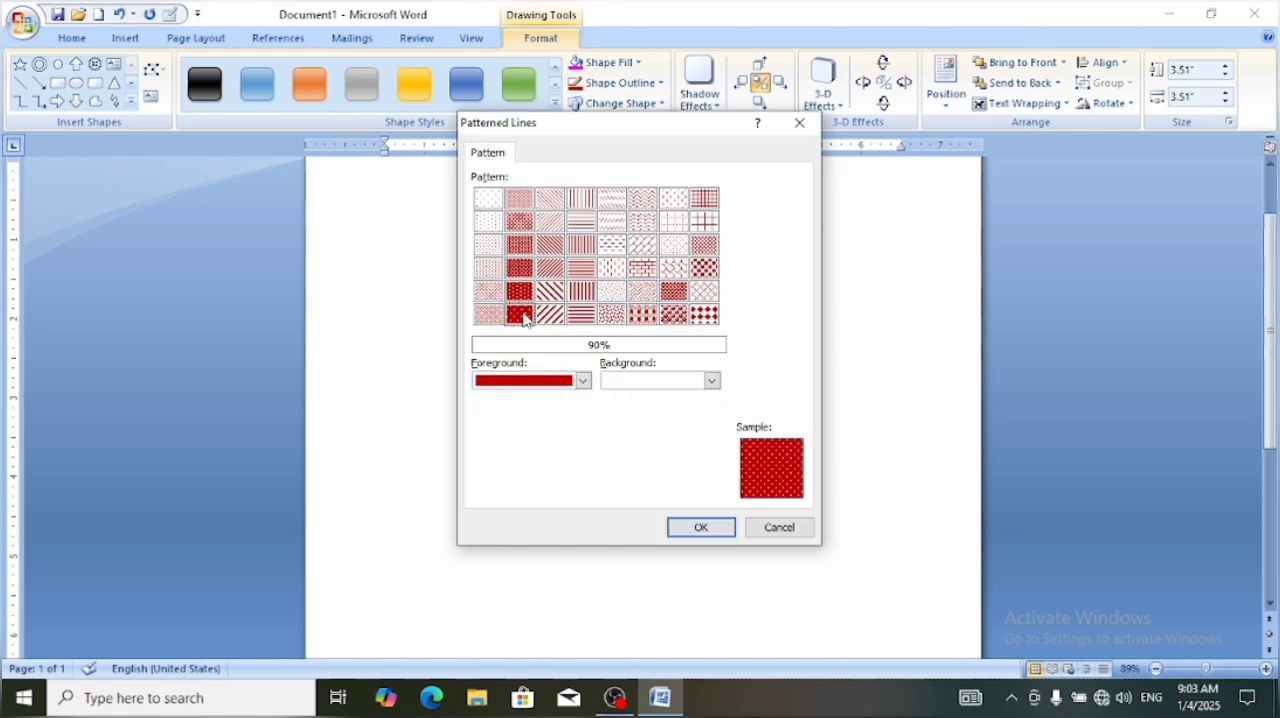